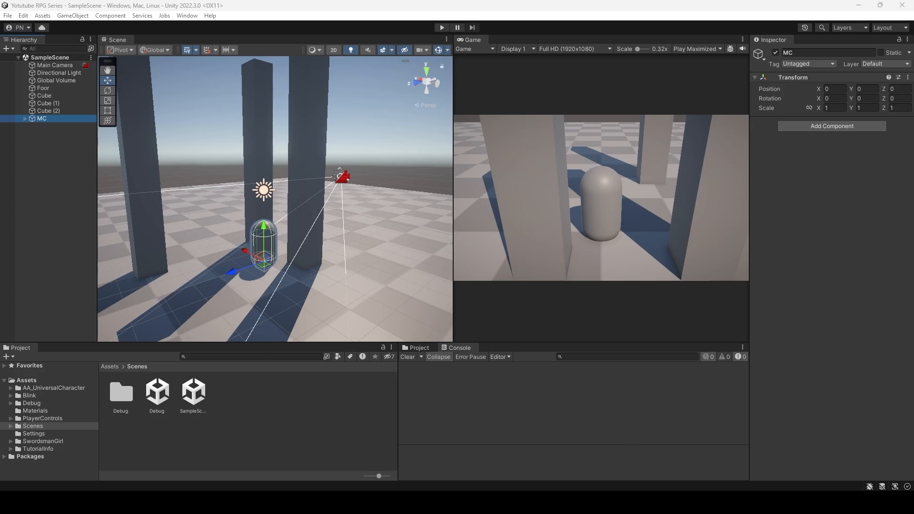
# Step: Open a new maximized Chrome window and go to the Unity Asset Store site, assetstore.unity.com
pyautogui.rightClick(636, 502)
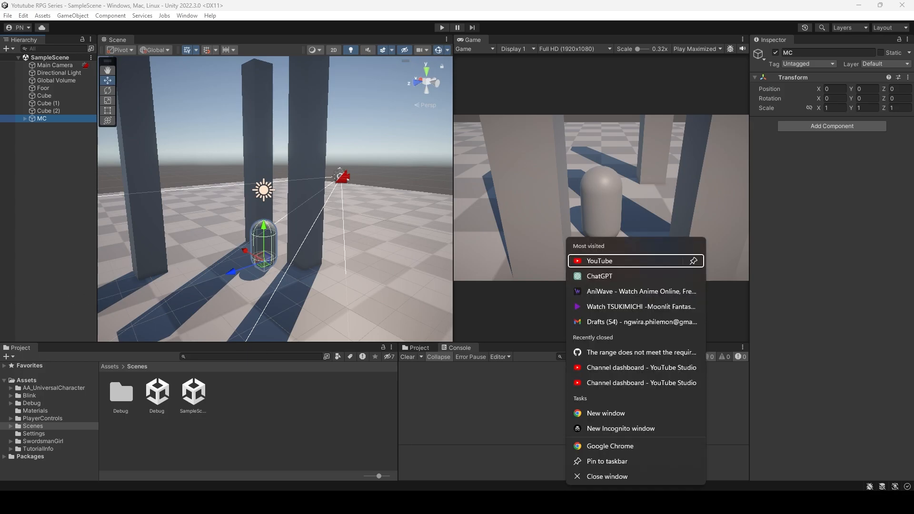
pyautogui.click(602, 413)
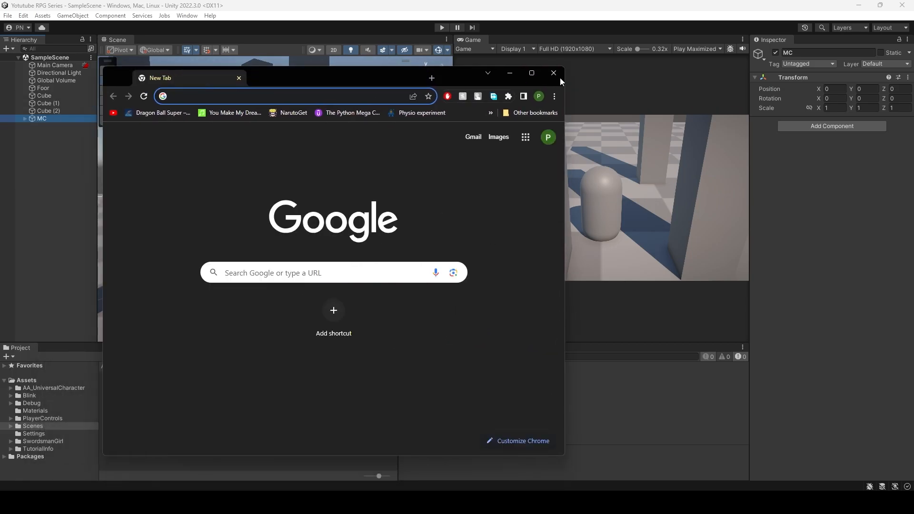
pyautogui.click(535, 73)
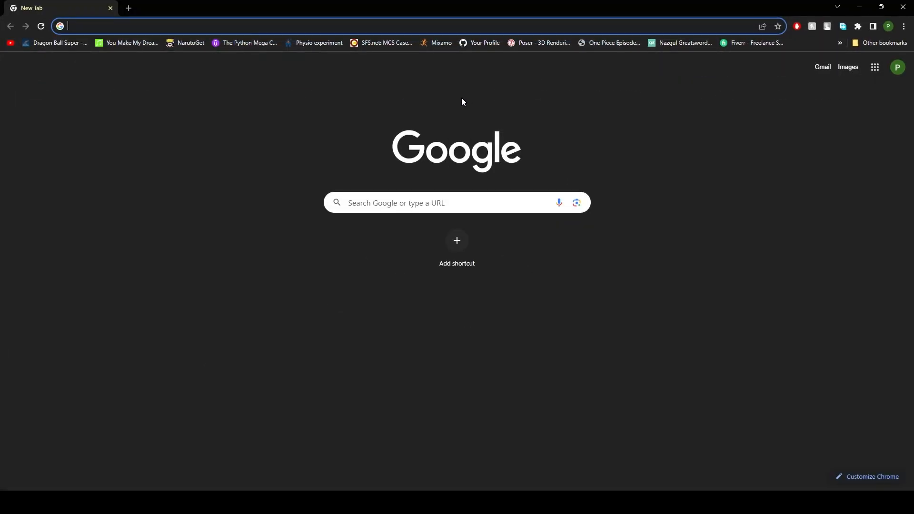
pyautogui.write('ub')
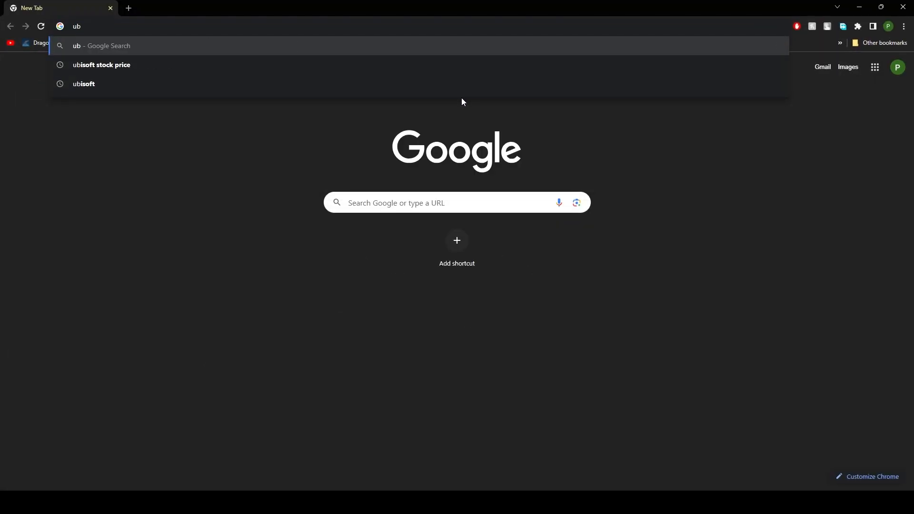
pyautogui.press('BackSpace')
pyautogui.write('nity')
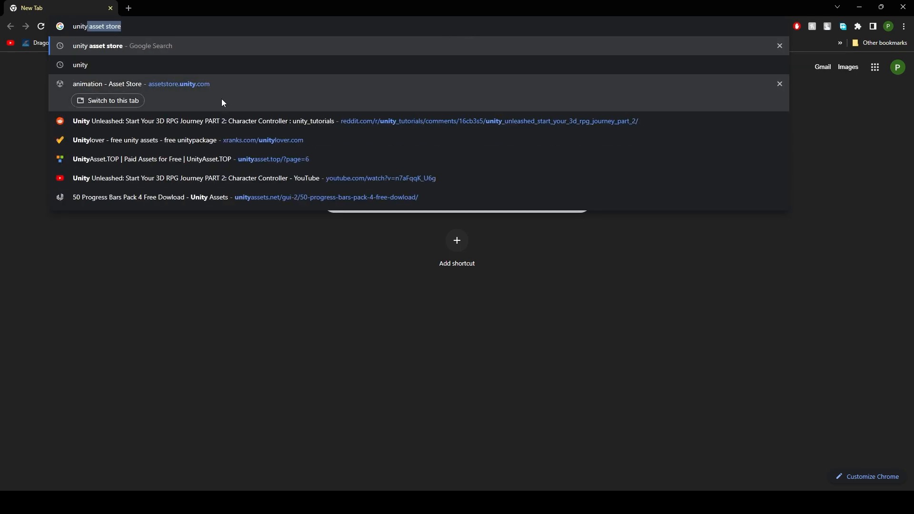
pyautogui.click(206, 84)
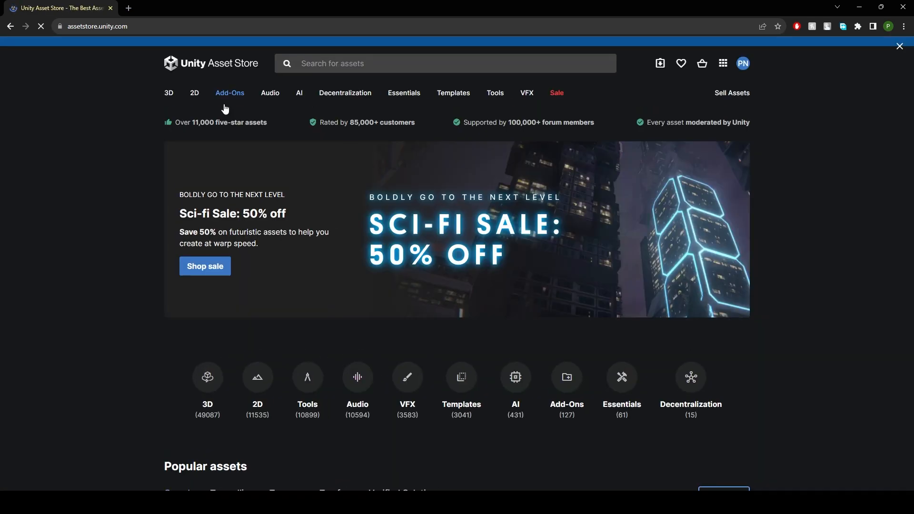
pyautogui.scroll(-3, 302, 152)
pyautogui.scroll(3, 304, 152)
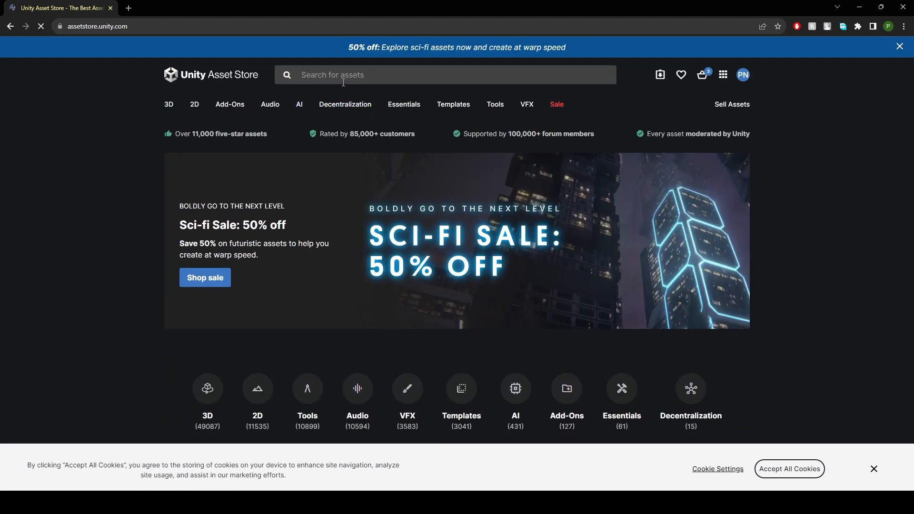
# Step: Search the asset store for "lowpoly character" and browse the resulting assets
pyautogui.click(345, 75)
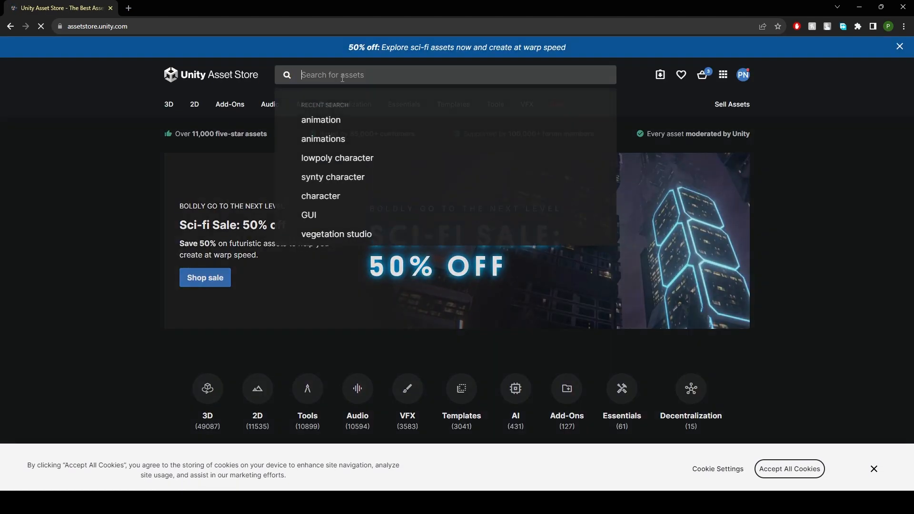
pyautogui.click(364, 158)
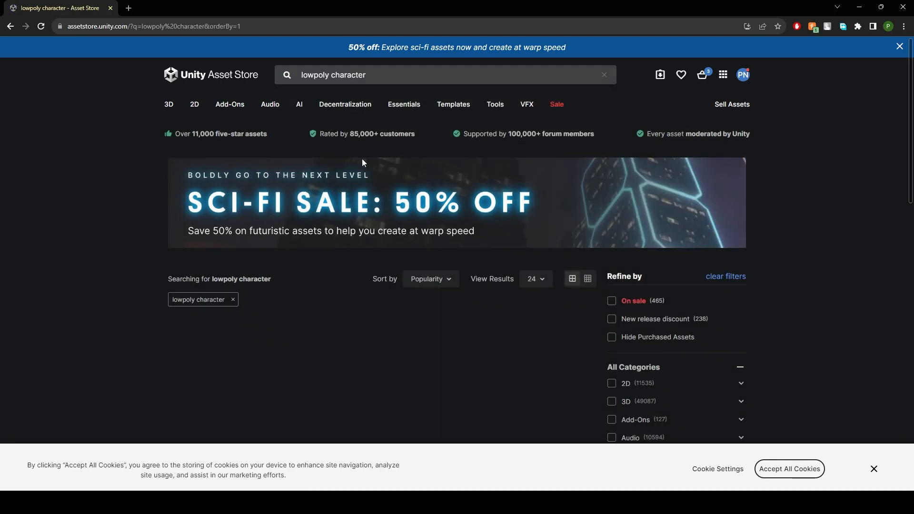
pyautogui.scroll(-5, 365, 183)
pyautogui.scroll(-5, 364, 187)
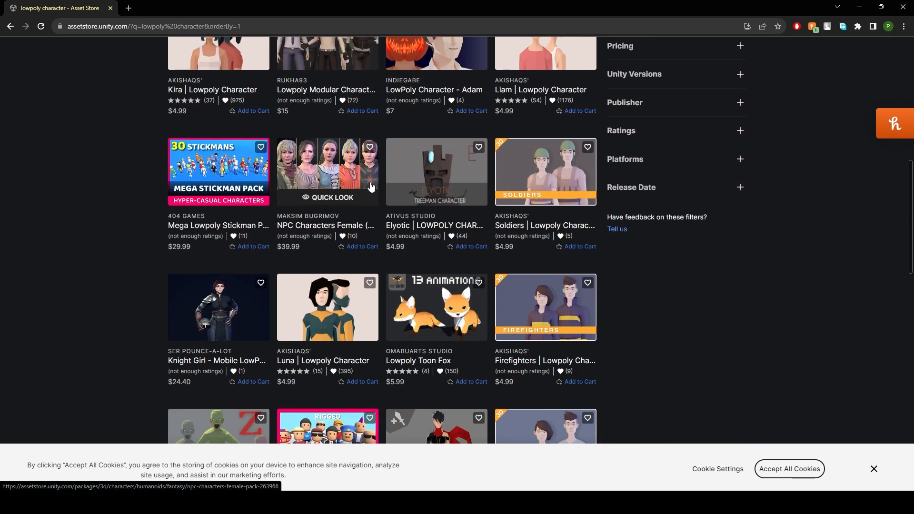
pyautogui.scroll(7, 428, 186)
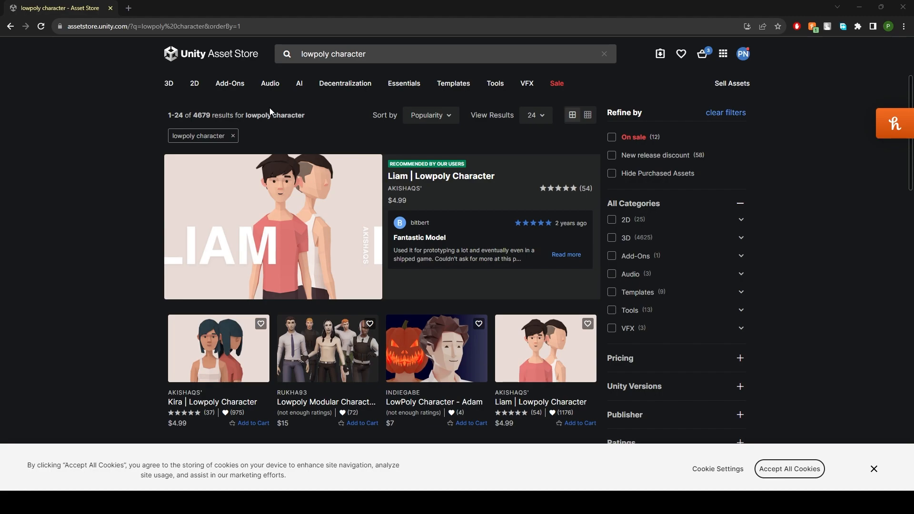
# Step: Sort the lowpoly character results by Price (Low to High) and look through the free assets
pyautogui.click(417, 122)
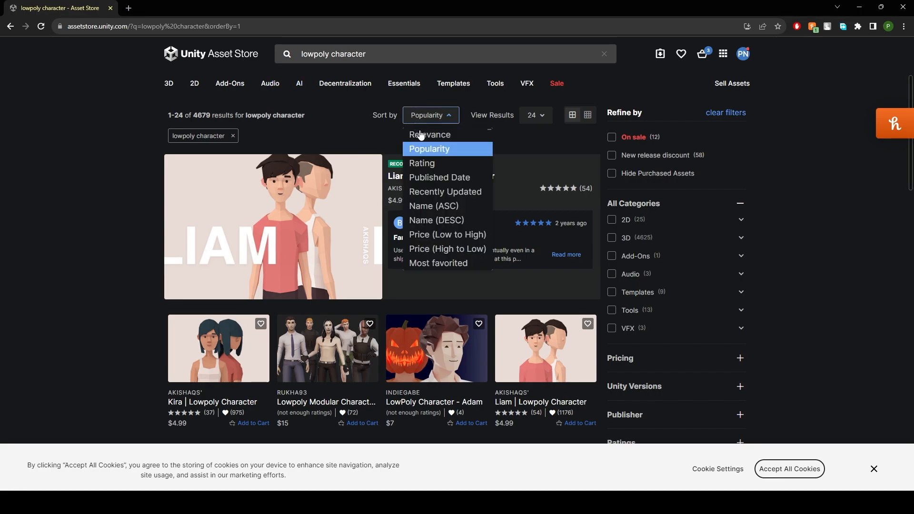
pyautogui.click(456, 234)
pyautogui.scroll(-7, 419, 214)
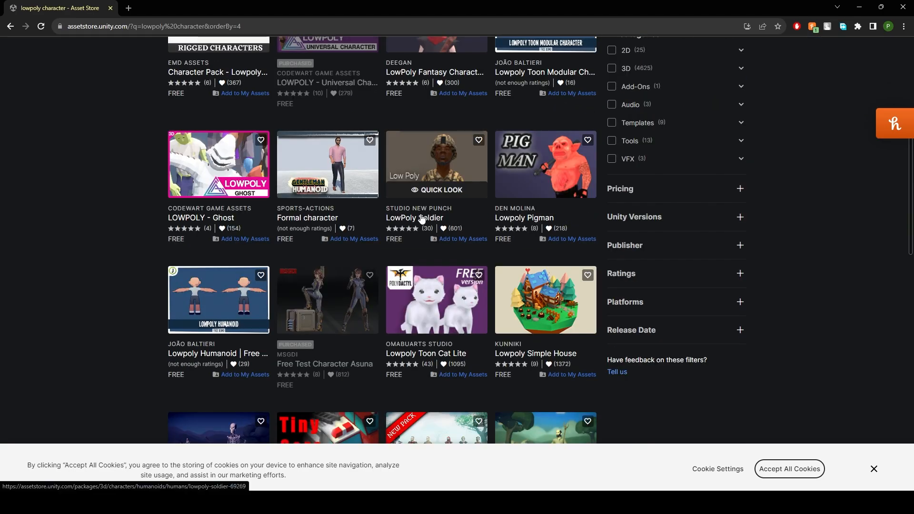
pyautogui.scroll(3, 419, 217)
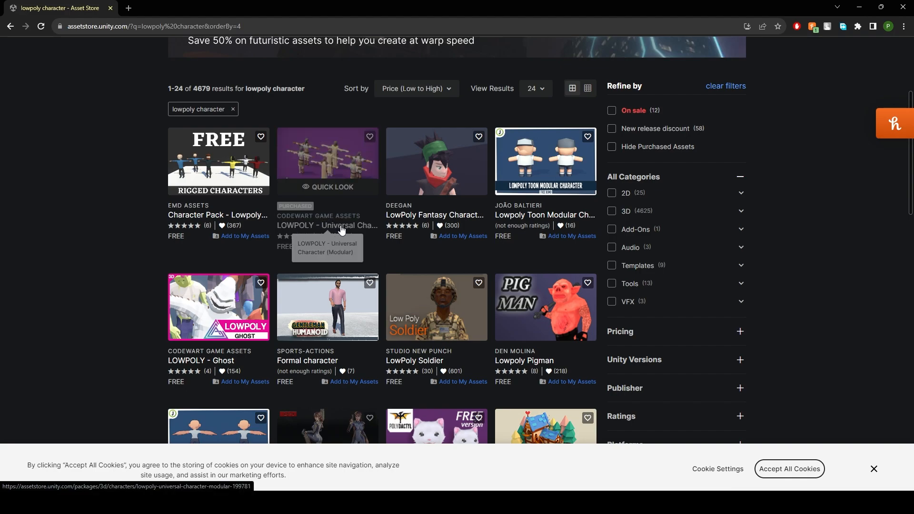
# Step: Inspect the quick look and full page of the LOWPOLY - Universal Character (Modular) asset, and return to the results
pyautogui.click(333, 187)
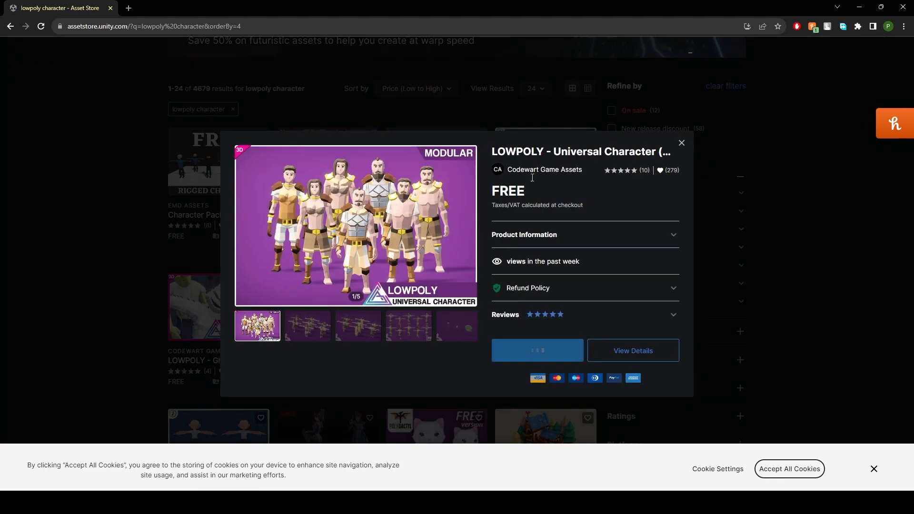
pyautogui.click(679, 143)
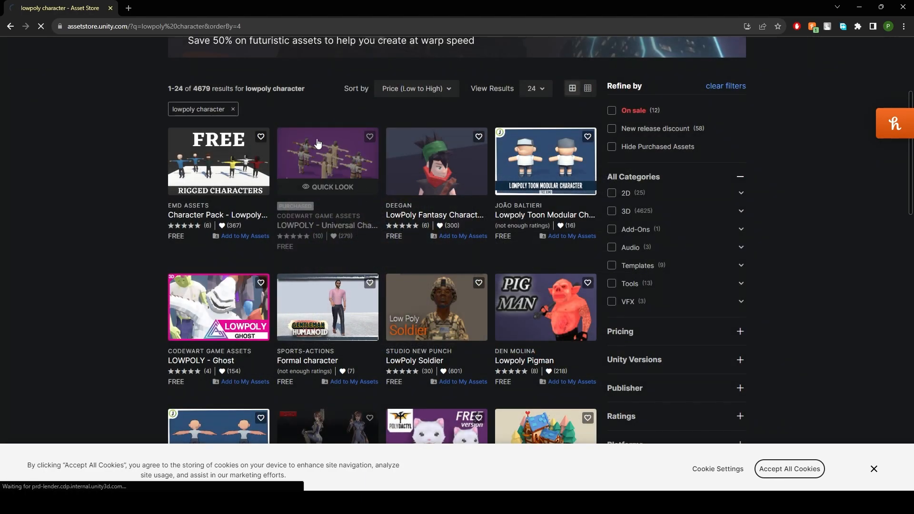
pyautogui.click(318, 142)
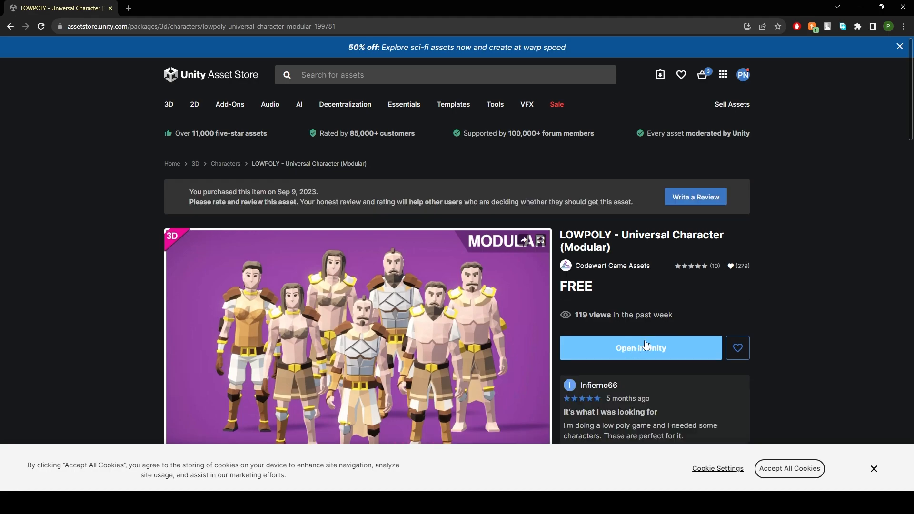
pyautogui.scroll(-1, 626, 352)
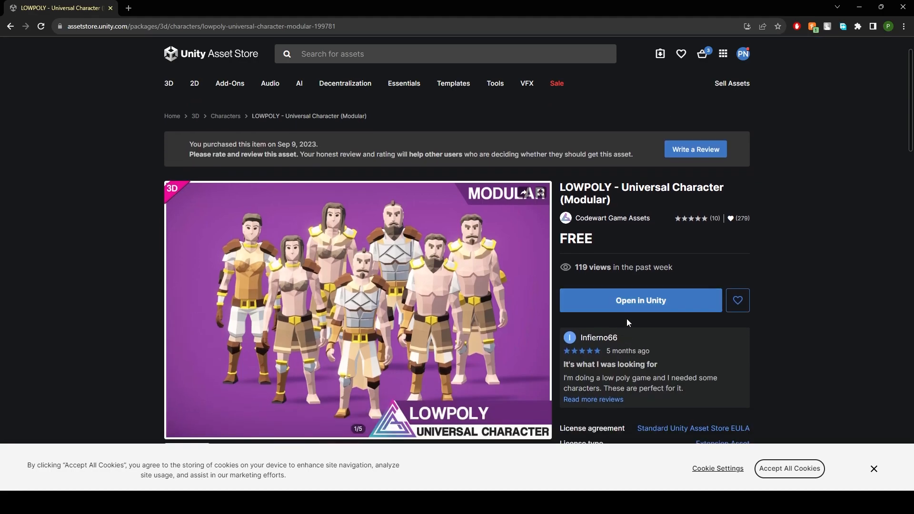
pyautogui.click(10, 27)
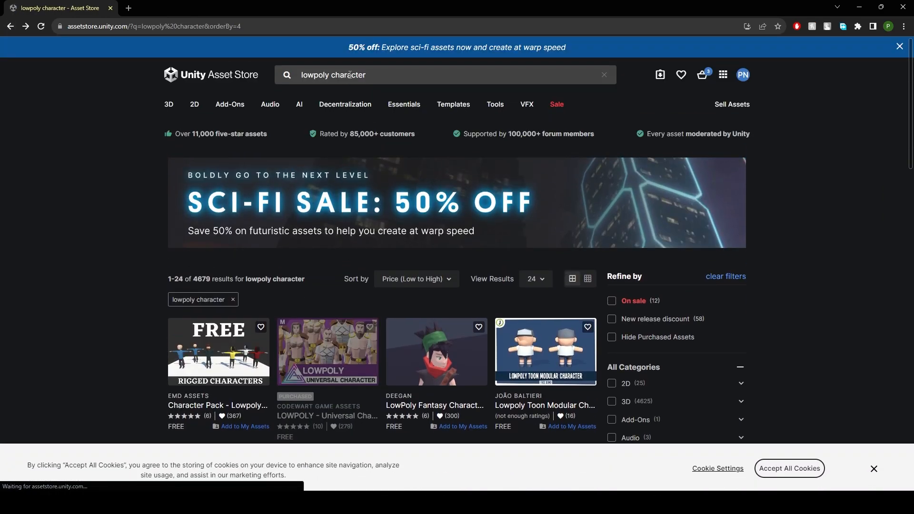
# Step: Replace the store search with "animation"
pyautogui.click(348, 75)
pyautogui.moveTo(233, 105)
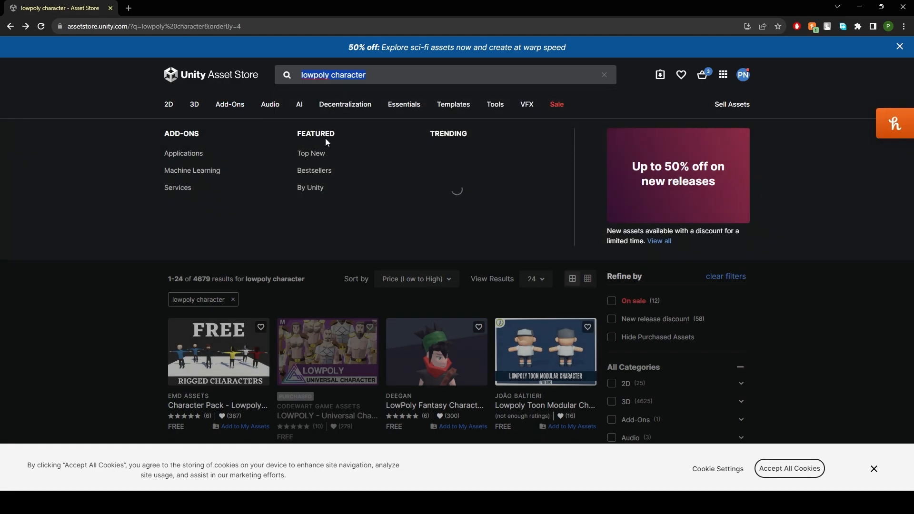
pyautogui.write('a')
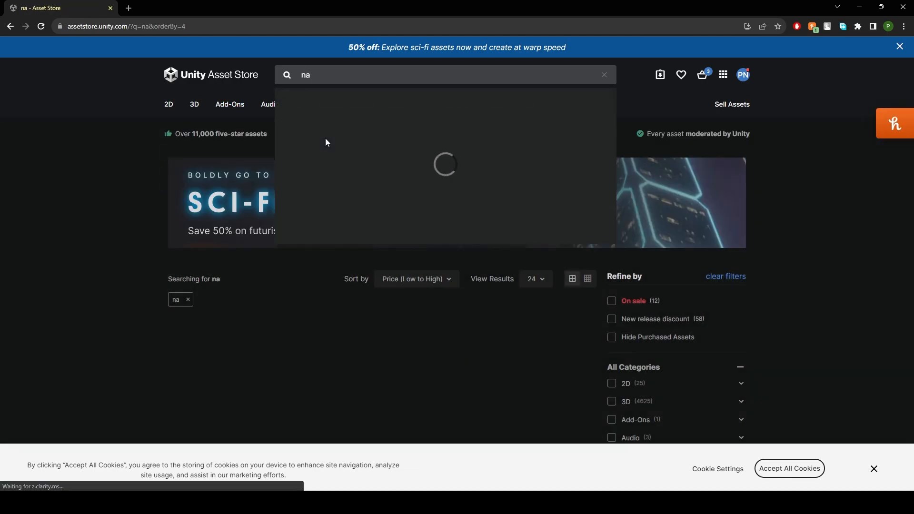
pyautogui.write('kin')
pyautogui.press('BackSpace')
pyautogui.press('BackSpace')
pyautogui.press('BackSpace')
pyautogui.write('ni')
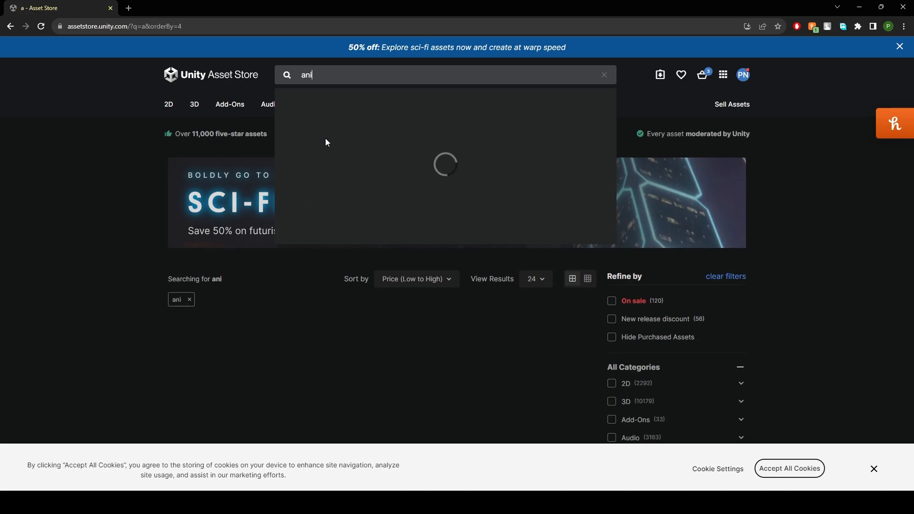
pyautogui.write('mation')
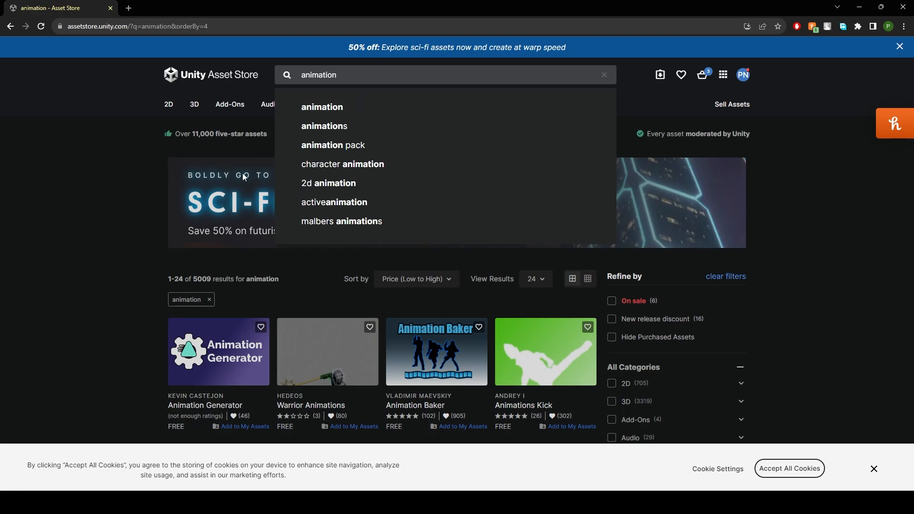
# Step: Switch the search to the suggested term "character animation" and browse the listed assets
pyautogui.click(13, 196)
pyautogui.moveTo(353, 76); pyautogui.dragTo(84, 91)
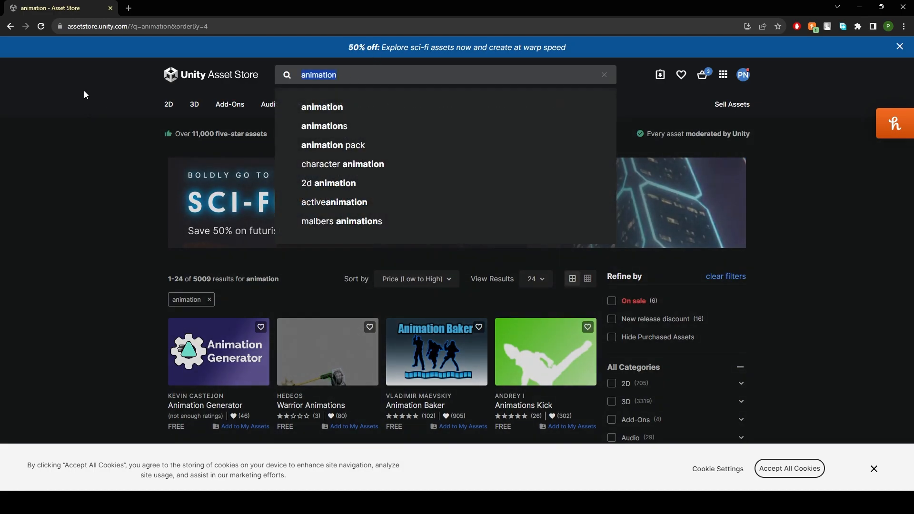
pyautogui.click(332, 166)
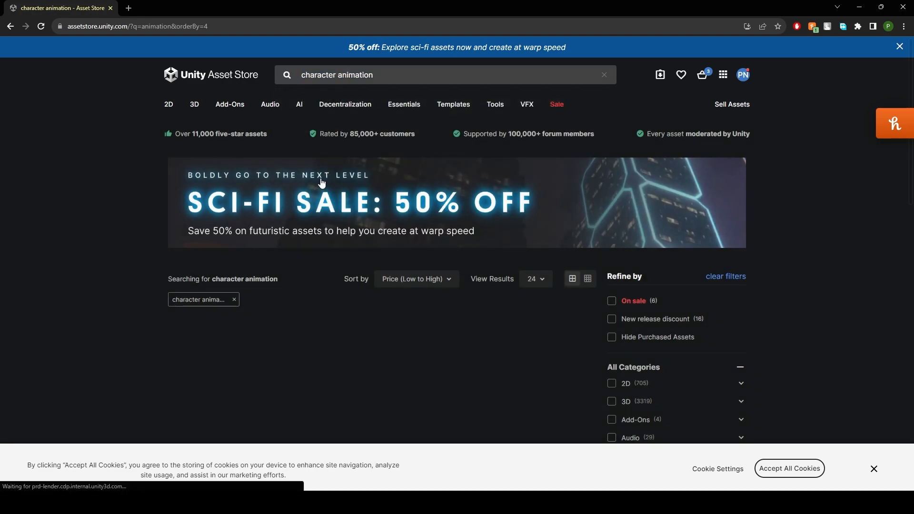
pyautogui.scroll(-2, 315, 221)
pyautogui.scroll(-3, 315, 218)
pyautogui.scroll(4, 317, 216)
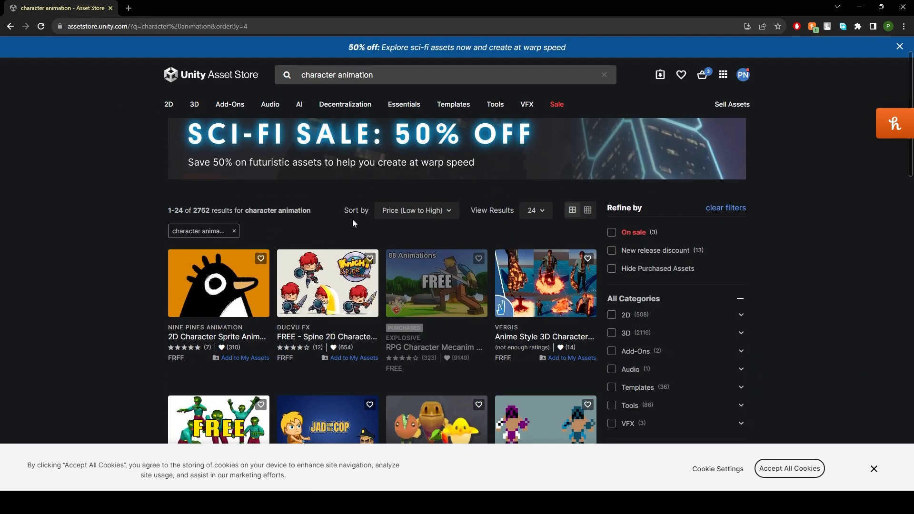
pyautogui.scroll(-5, 410, 251)
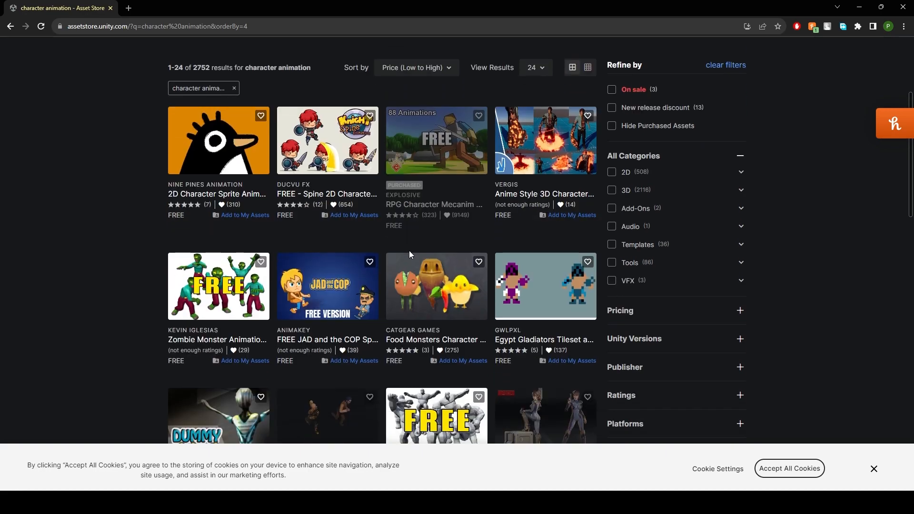
pyautogui.scroll(6, 371, 224)
# Step: Search the store for "rpg animations" and find the FREE - 32 RPG Animations asset by Blink among the results
pyautogui.click(368, 76)
pyautogui.moveTo(368, 81); pyautogui.dragTo(228, 100)
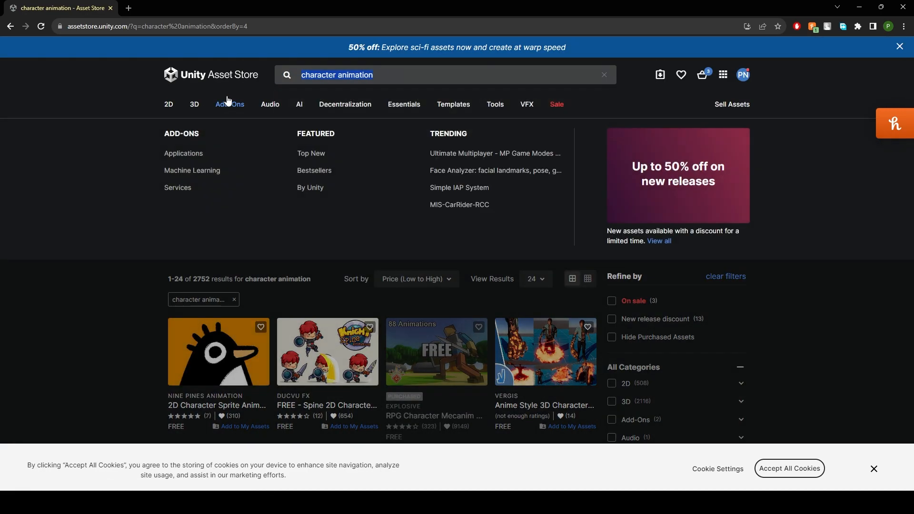
pyautogui.write('rpg')
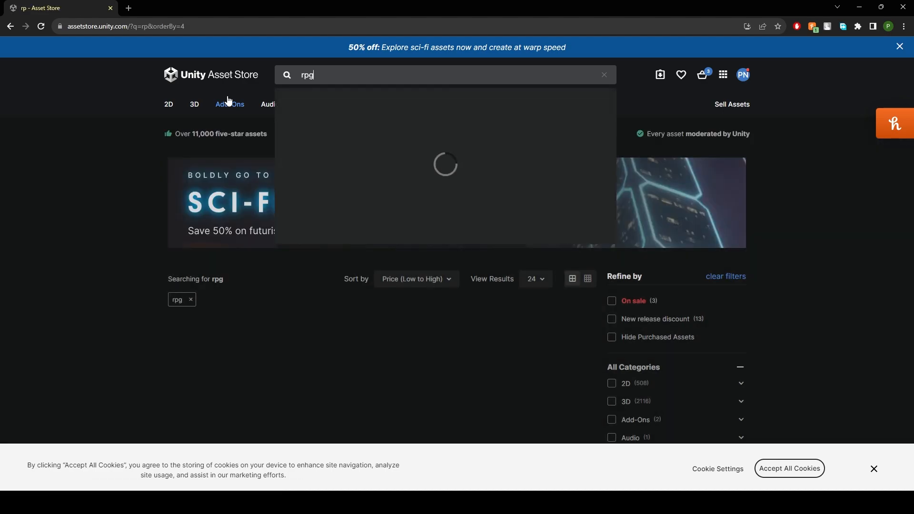
pyautogui.write(' ch')
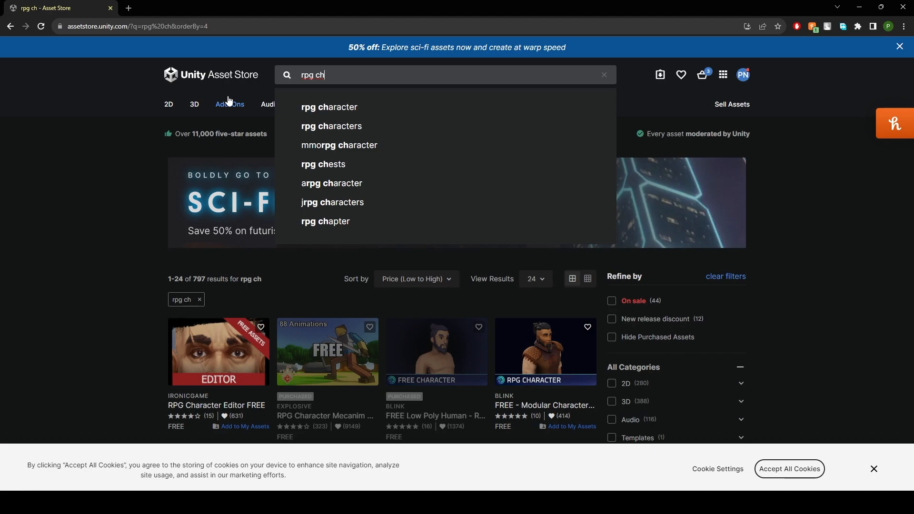
pyautogui.press('BackSpace')
pyautogui.press('BackSpace')
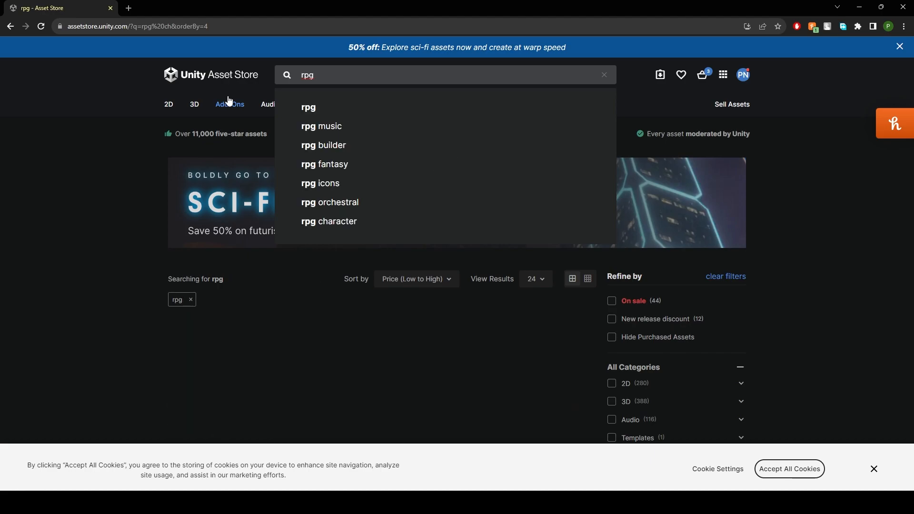
pyautogui.write('BIN')
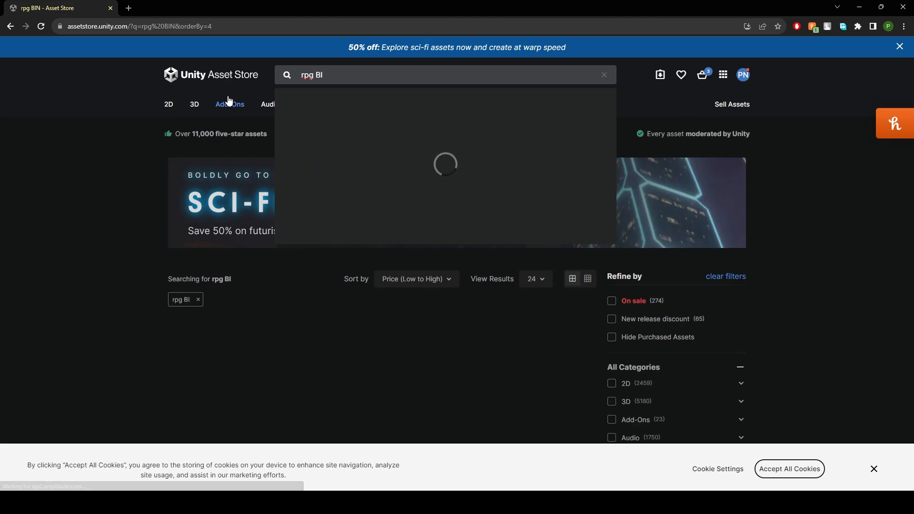
pyautogui.press('BackSpace')
pyautogui.press('BackSpace')
pyautogui.press('BackSpace')
pyautogui.write('a')
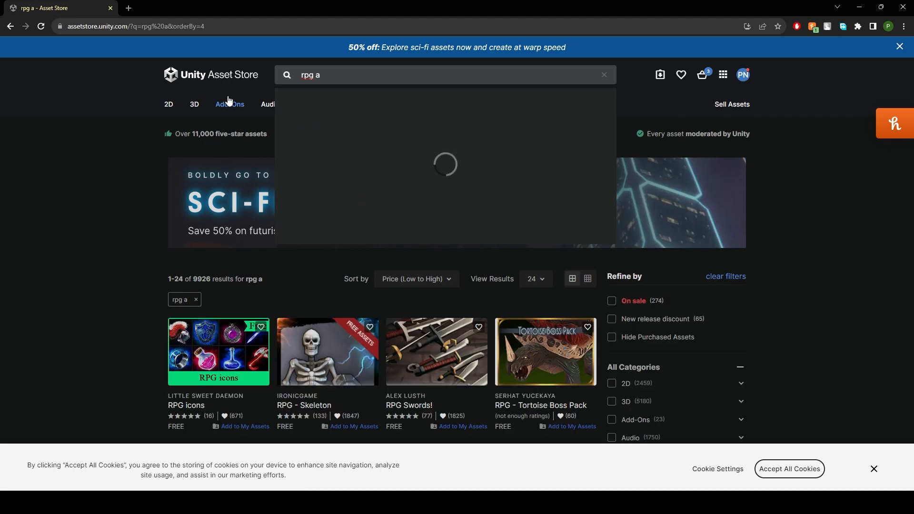
pyautogui.write('nimations')
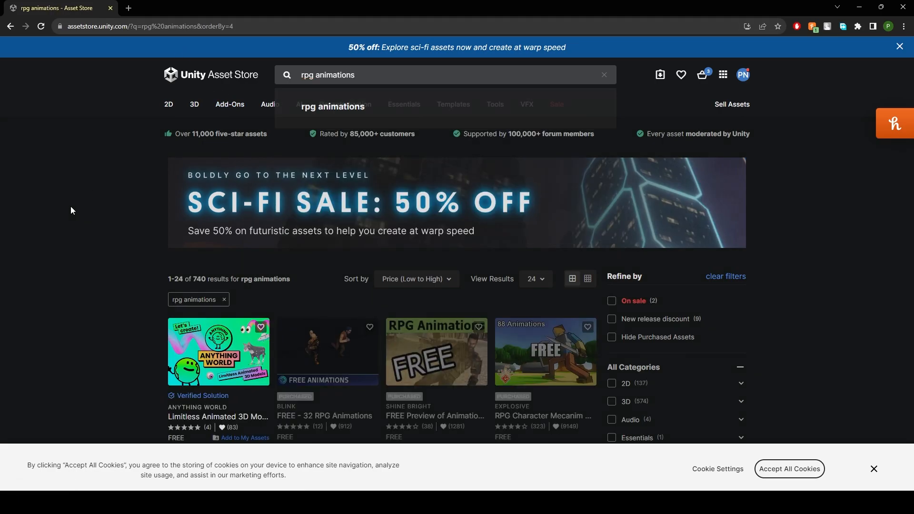
pyautogui.scroll(-6, 199, 247)
pyautogui.scroll(2, 328, 123)
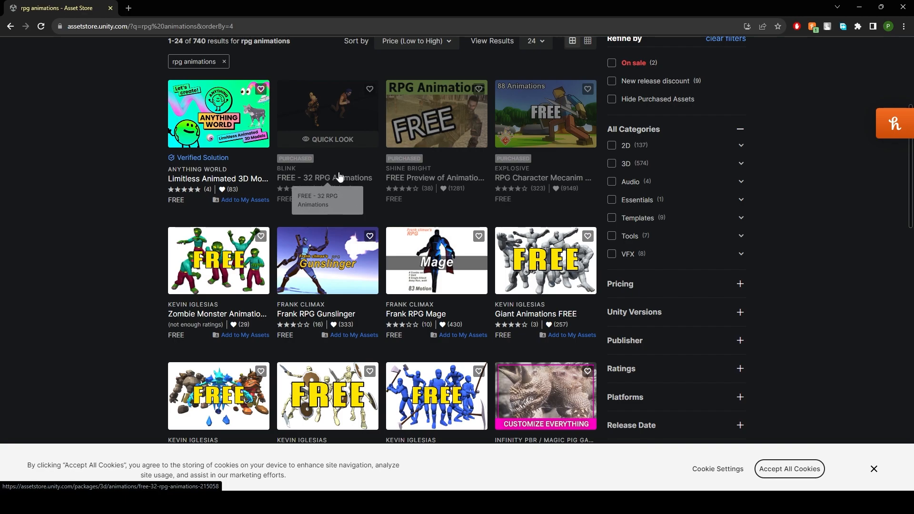
# Step: Open the FREE - 32 RPG Animations asset page by Blink, view its details and pause its preview video
pyautogui.click(324, 112)
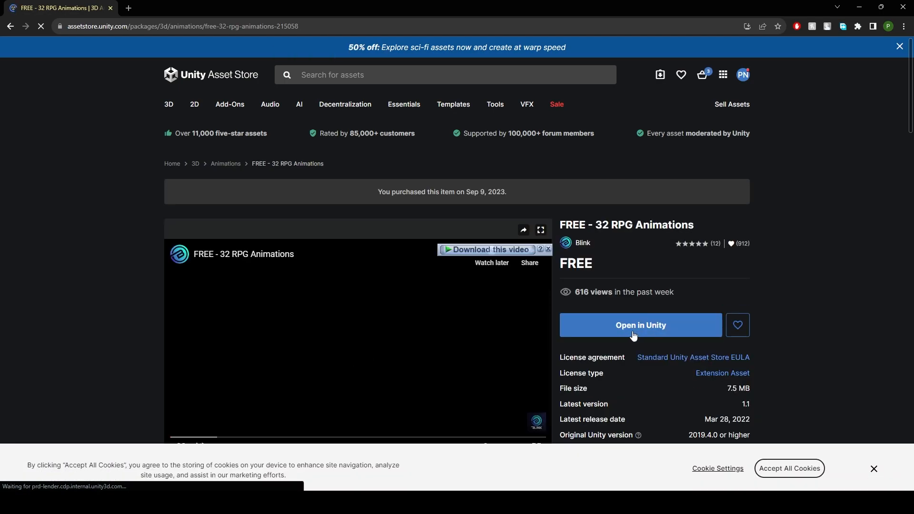
pyautogui.scroll(-2, 616, 339)
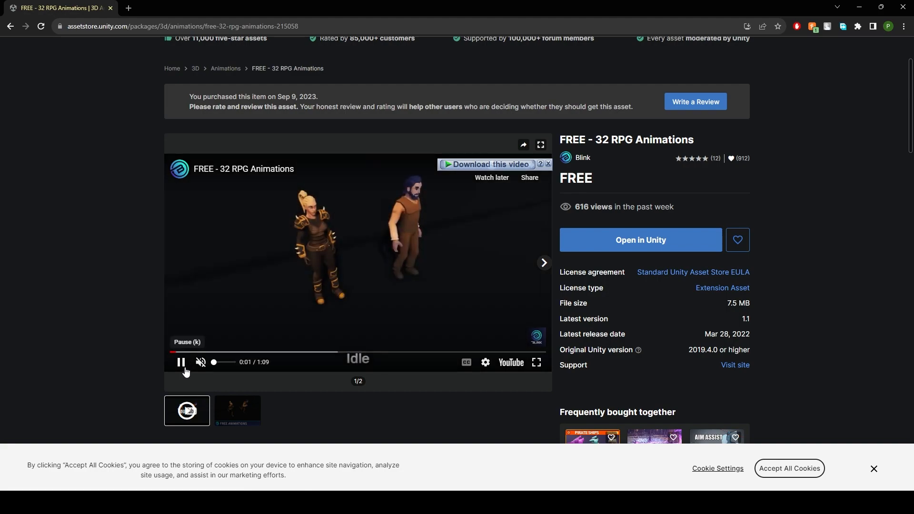
pyautogui.click(181, 363)
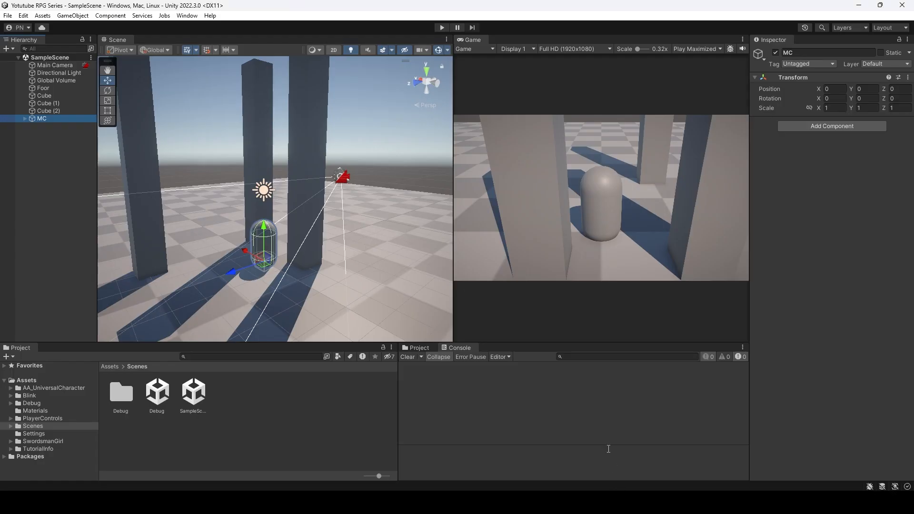
# Step: Switch to the Unity editor, open the Package Manager and list the Unity Registry packages
pyautogui.click(187, 15)
pyautogui.click(233, 124)
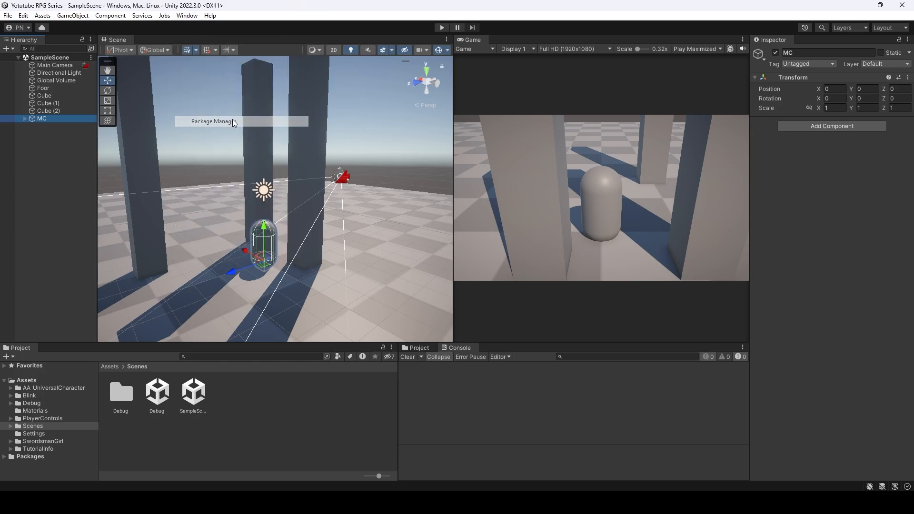
pyautogui.click(232, 150)
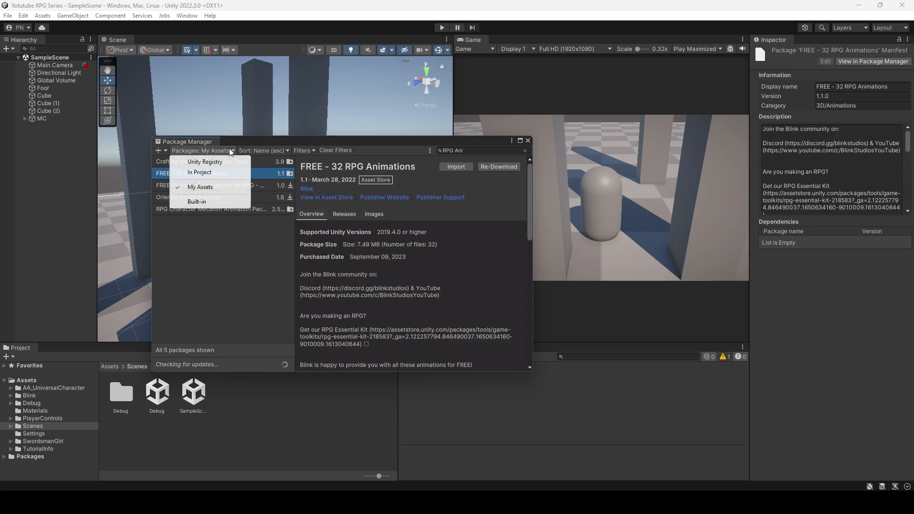
pyautogui.click(216, 162)
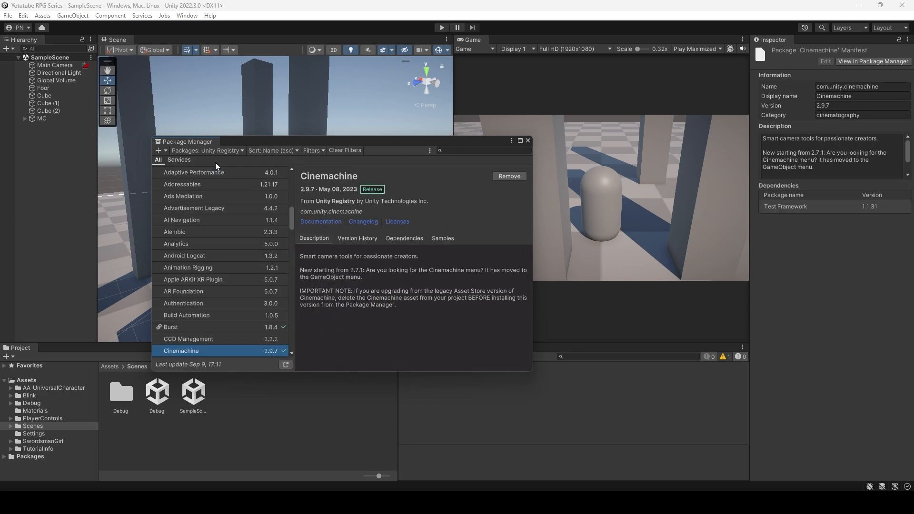
# Step: Show the My Assets packages, search them for "universa" and select LOWPOLY - Universal Character (Modular)
pyautogui.click(224, 151)
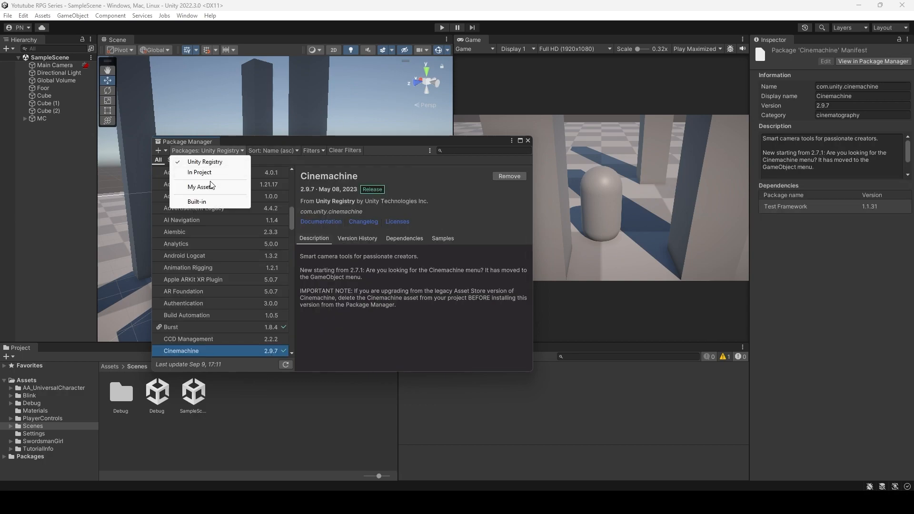
pyautogui.click(212, 186)
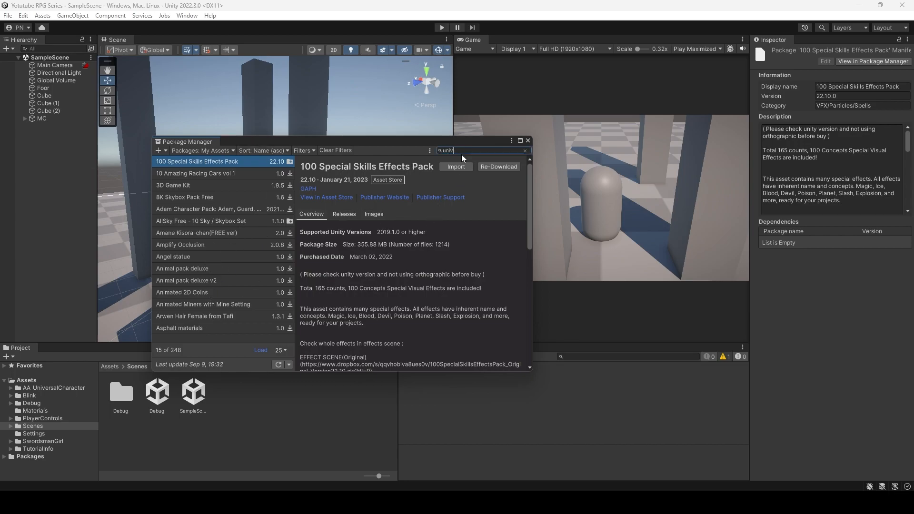
pyautogui.write('sa')
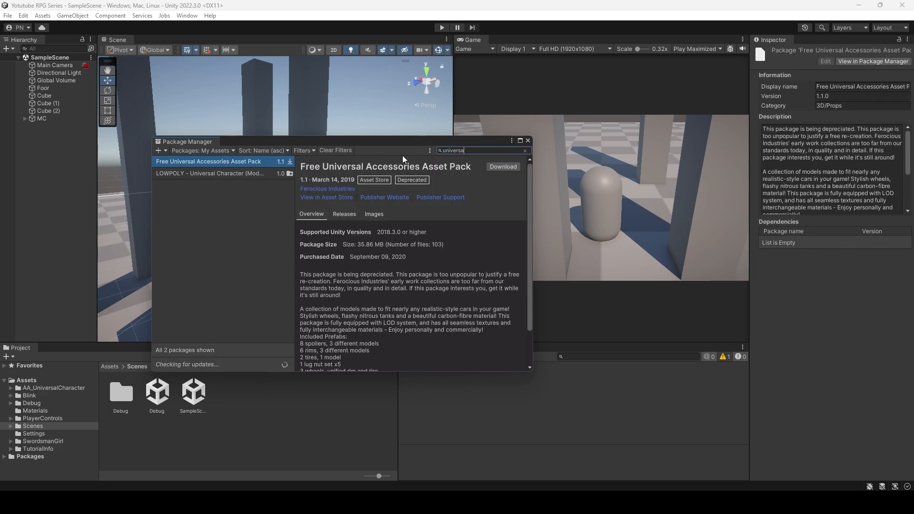
pyautogui.click(240, 173)
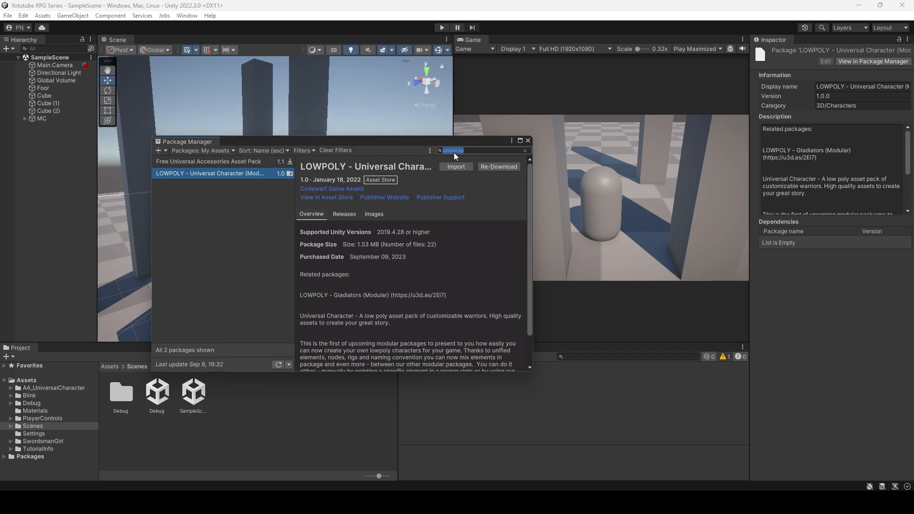
# Step: Search My Assets for "rpg anim" and try to import the FREE - 32 RPG Animations package
pyautogui.write('rpg anim')
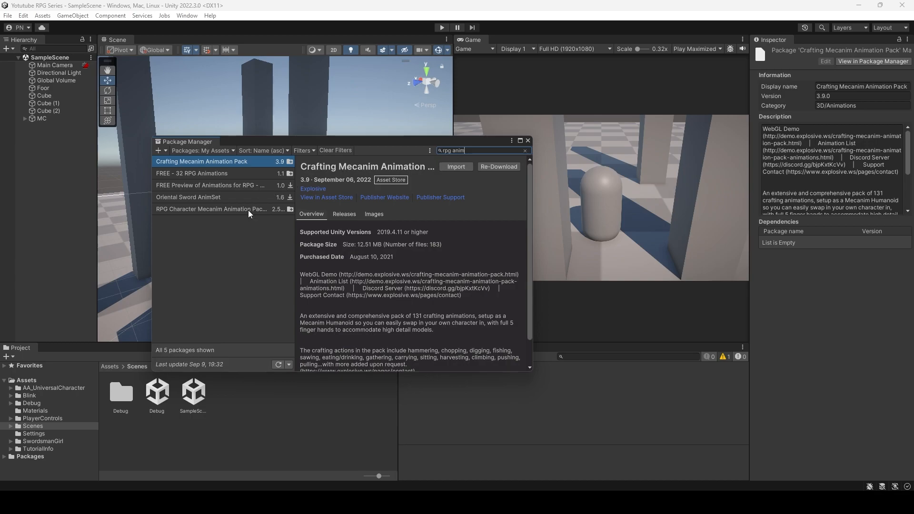
pyautogui.click(222, 176)
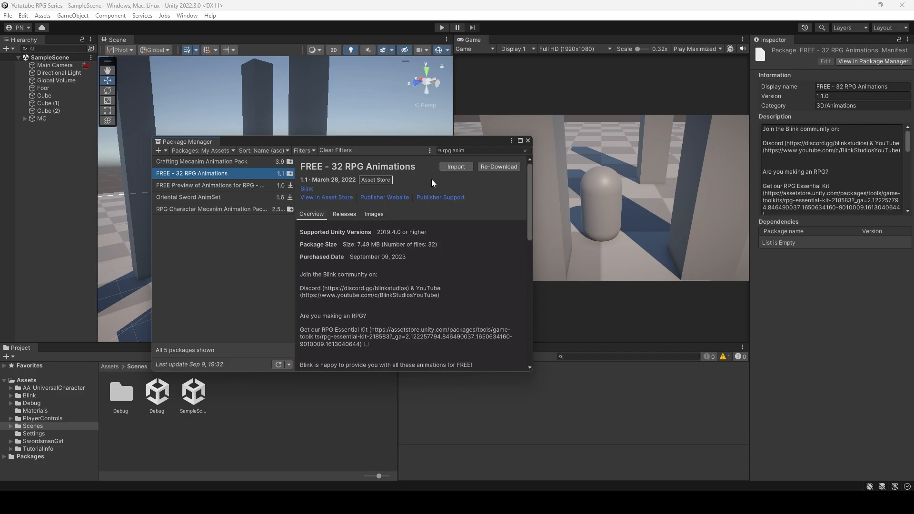
pyautogui.click(447, 168)
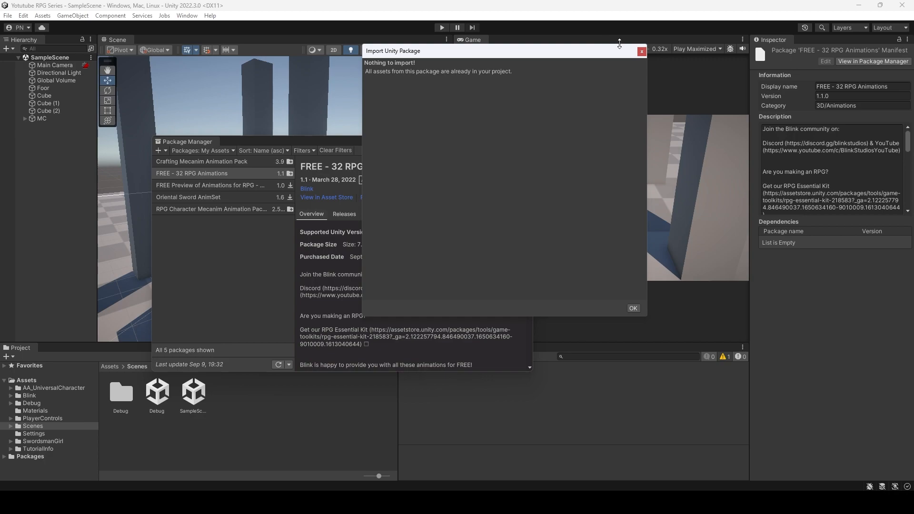
pyautogui.click(642, 52)
# Step: Review the Crafting Mecanim Animation Pack's import contents without importing, view the FREE Preview of Animations for RPG package, and close the Package Manager
pyautogui.click(260, 161)
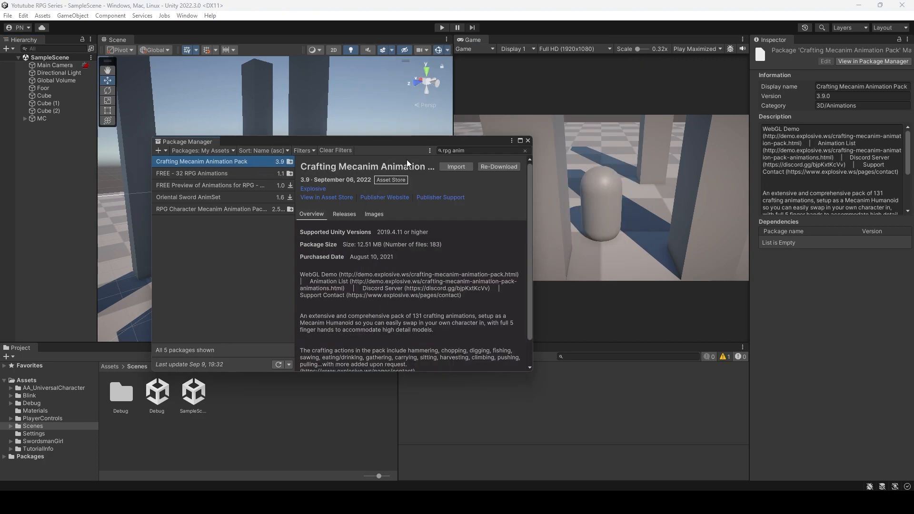
pyautogui.click(445, 170)
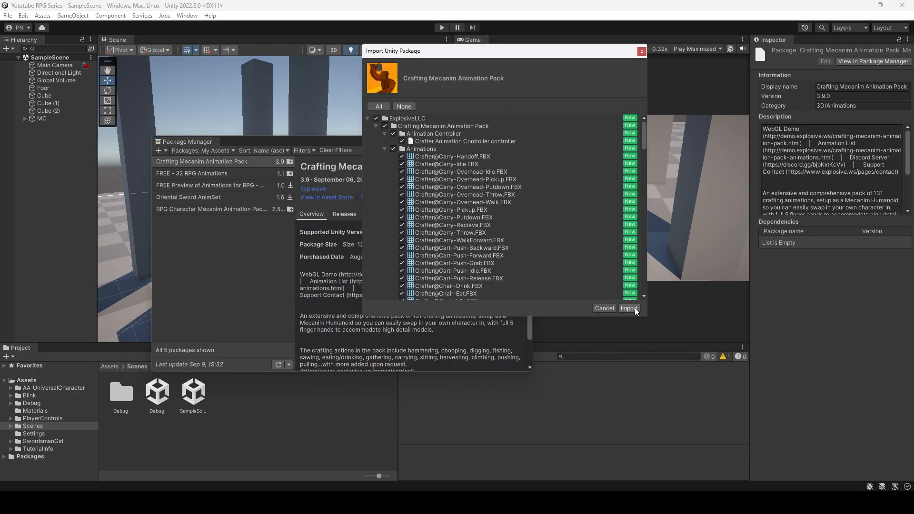
pyautogui.click(642, 51)
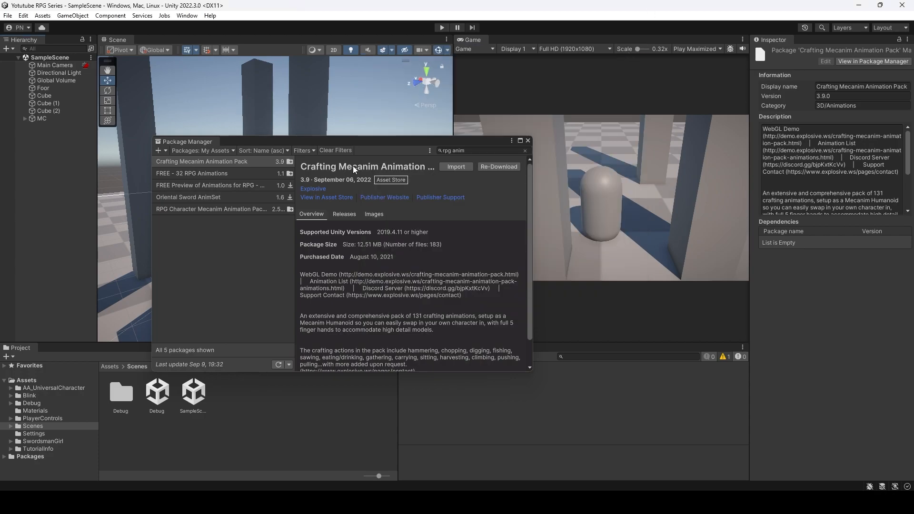
pyautogui.click(263, 185)
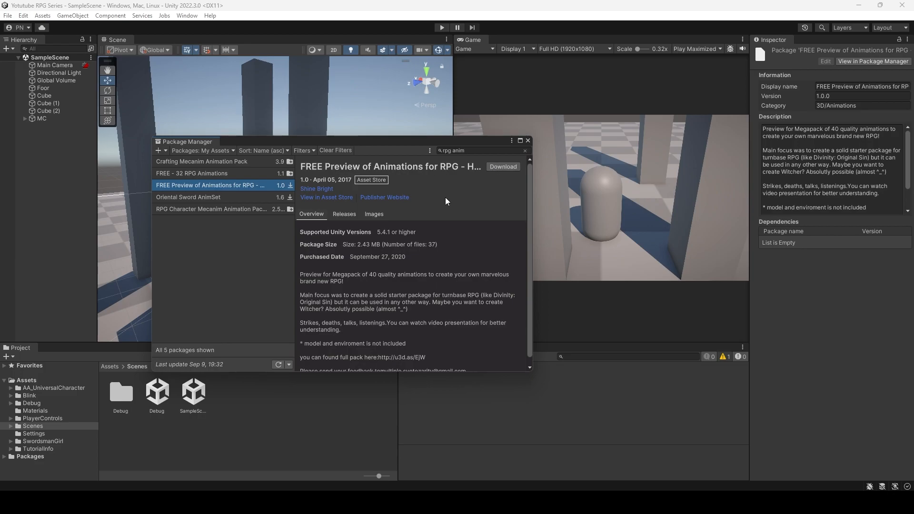
pyautogui.click(529, 141)
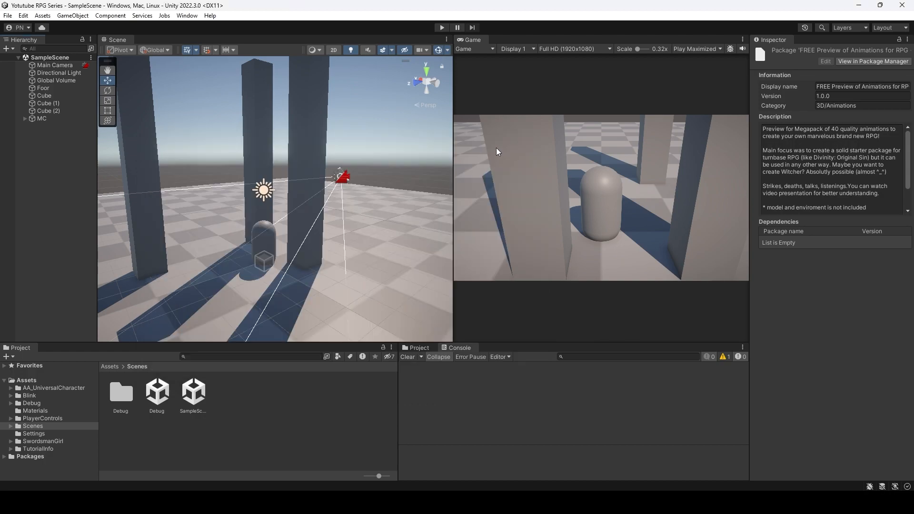
# Step: Go to the AA_UniversalCharacter Prefabs folder in the project assets and inspect the F_AA_001 prefab in the preview
pyautogui.click(114, 367)
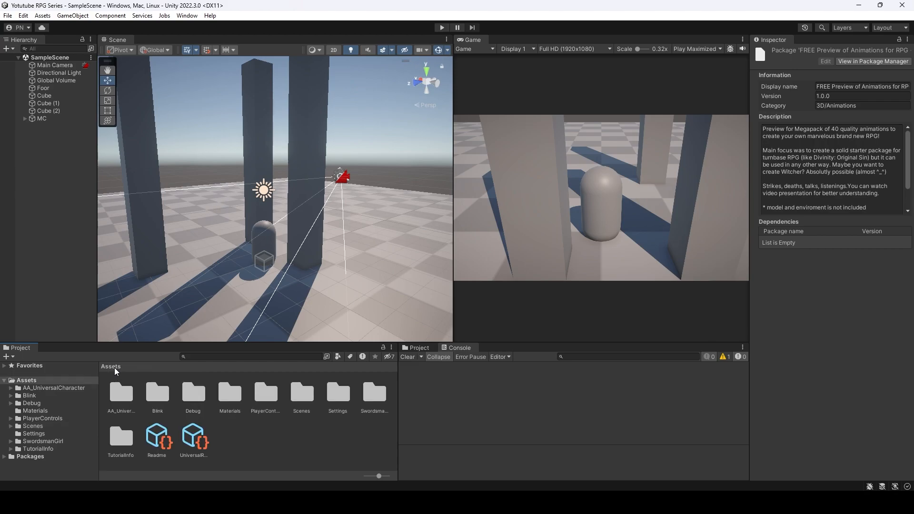
pyautogui.click(131, 407)
pyautogui.doubleClick(132, 408)
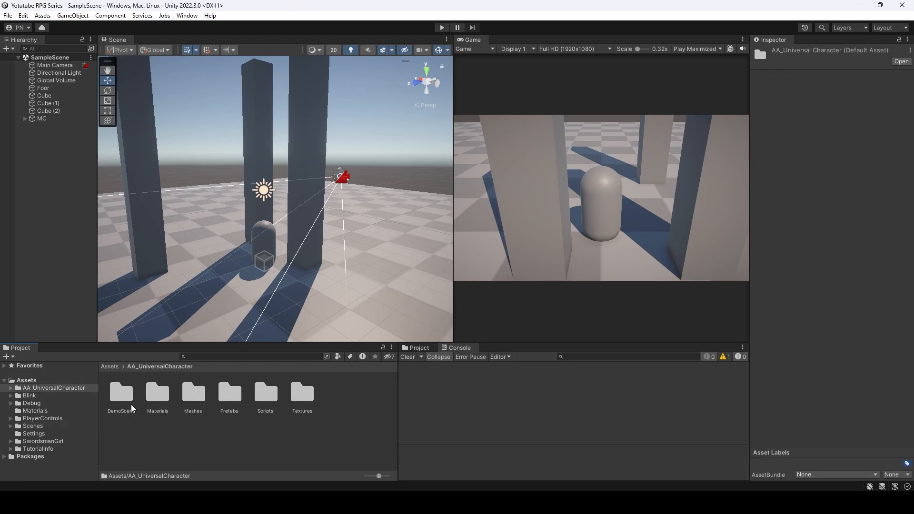
pyautogui.doubleClick(232, 398)
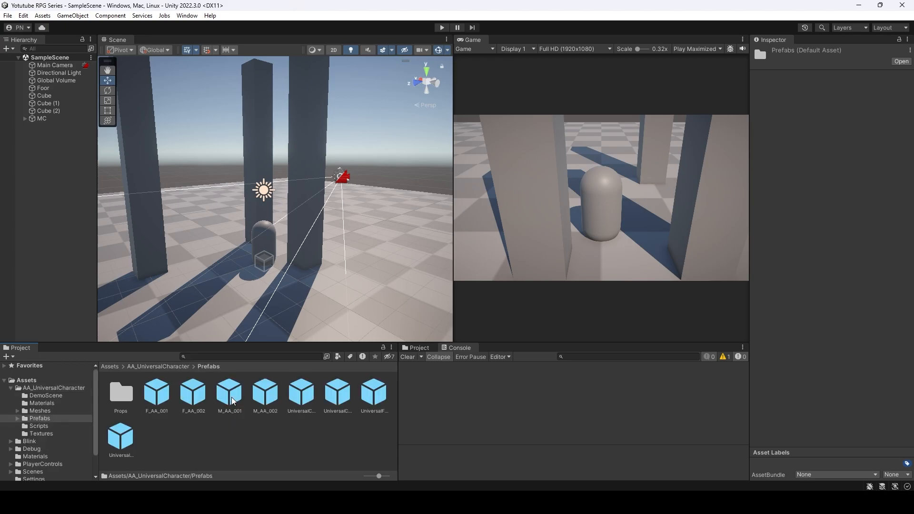
pyautogui.click(159, 398)
pyautogui.moveTo(799, 393); pyautogui.dragTo(827, 344)
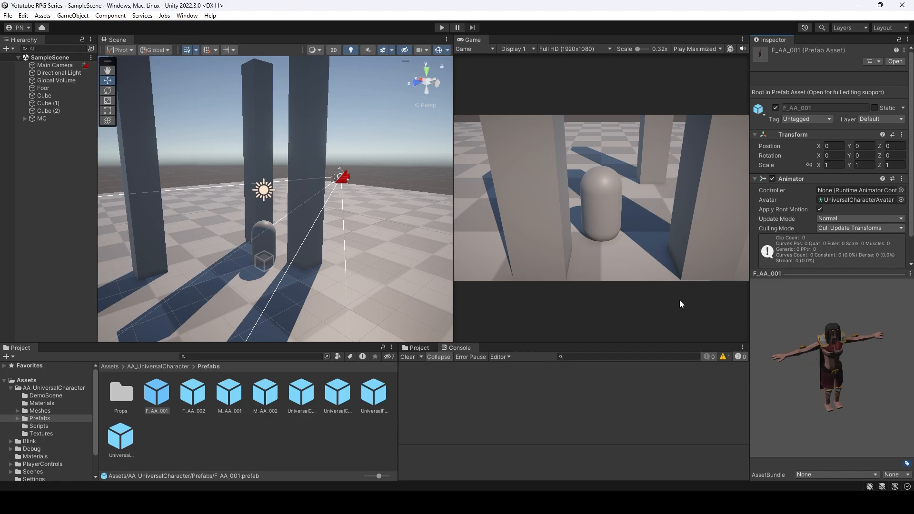
# Step: Open the Render Pipeline Converter, enable Material Upgrade for Built-in to URP, and close the converter without converting
pyautogui.click(187, 16)
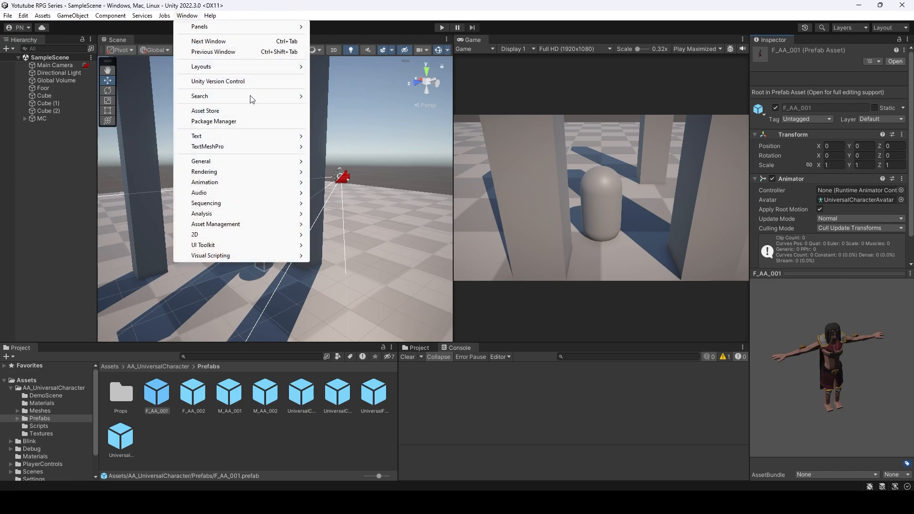
pyautogui.moveTo(273, 175)
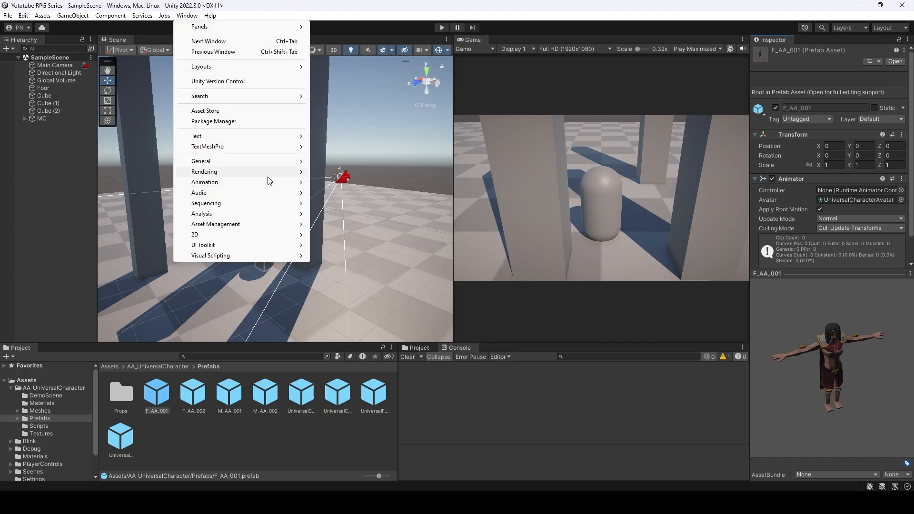
pyautogui.click(339, 207)
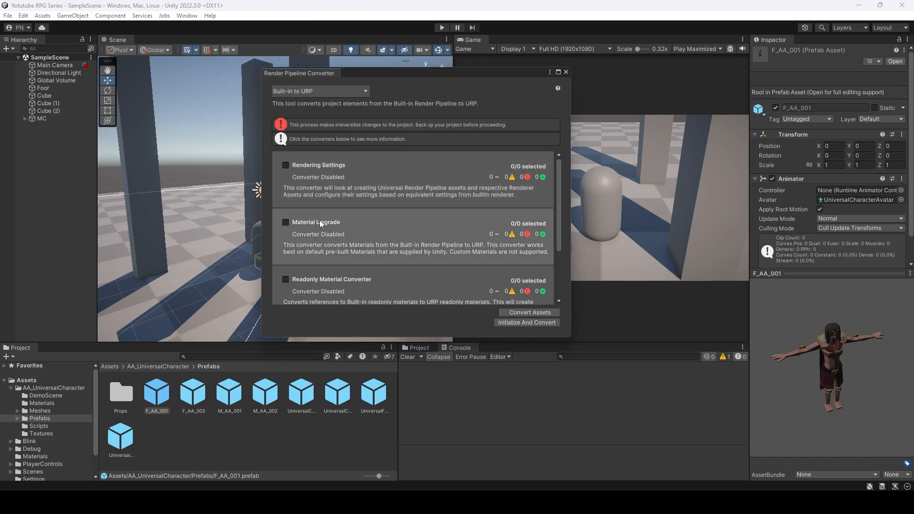
pyautogui.click(286, 222)
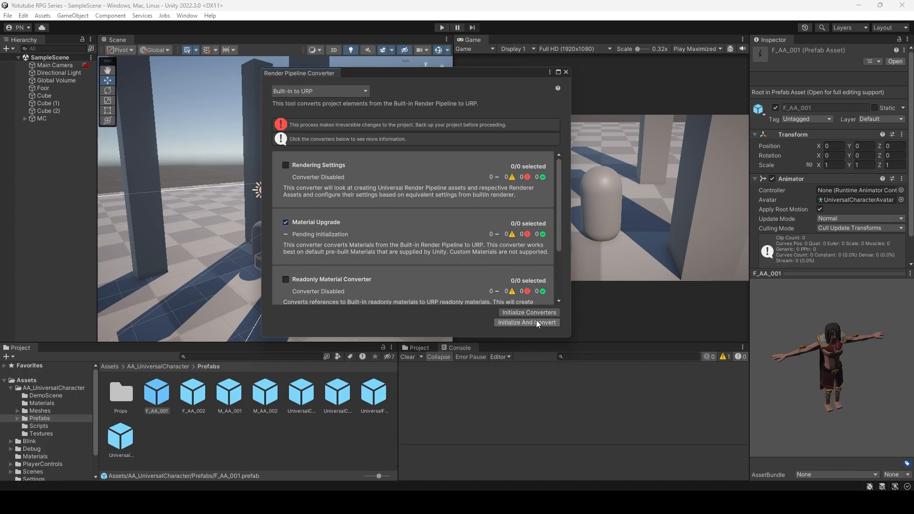
pyautogui.click(566, 72)
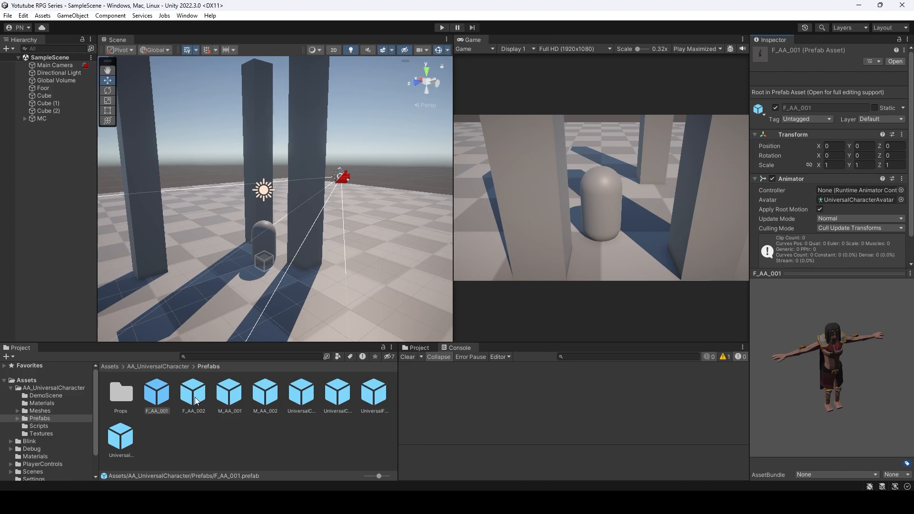
# Step: Preview the F_AA_001 and UniversalCharacterAll prefabs, and view the UniversalCharacterAll model from behind
pyautogui.click(206, 438)
pyautogui.click(157, 407)
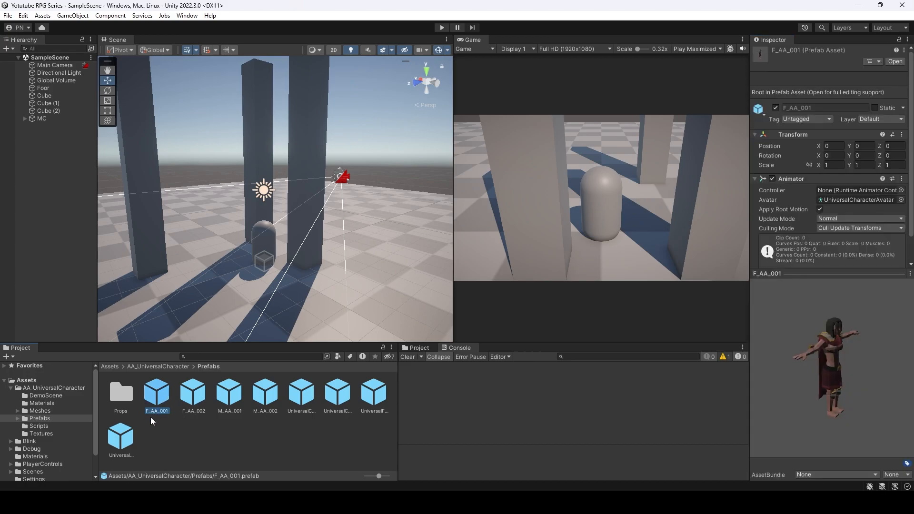
pyautogui.click(127, 444)
pyautogui.click(174, 406)
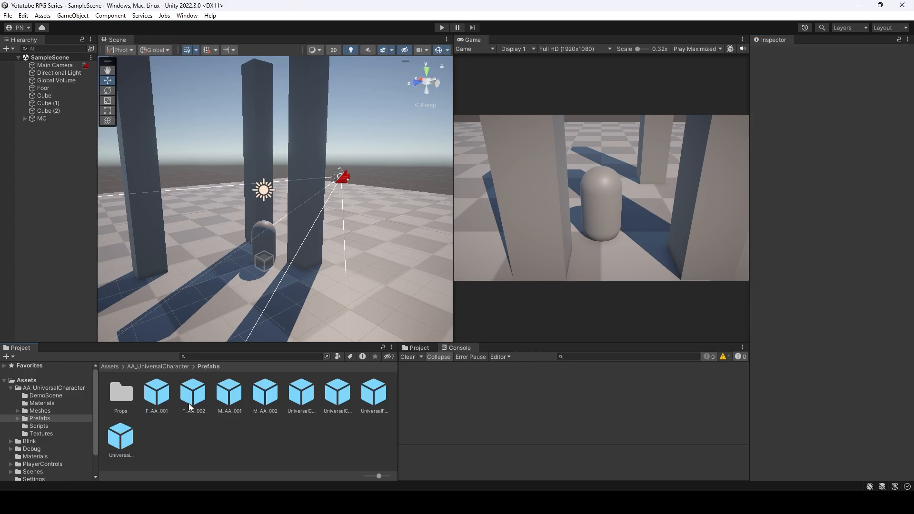
pyautogui.click(366, 398)
pyautogui.click(341, 402)
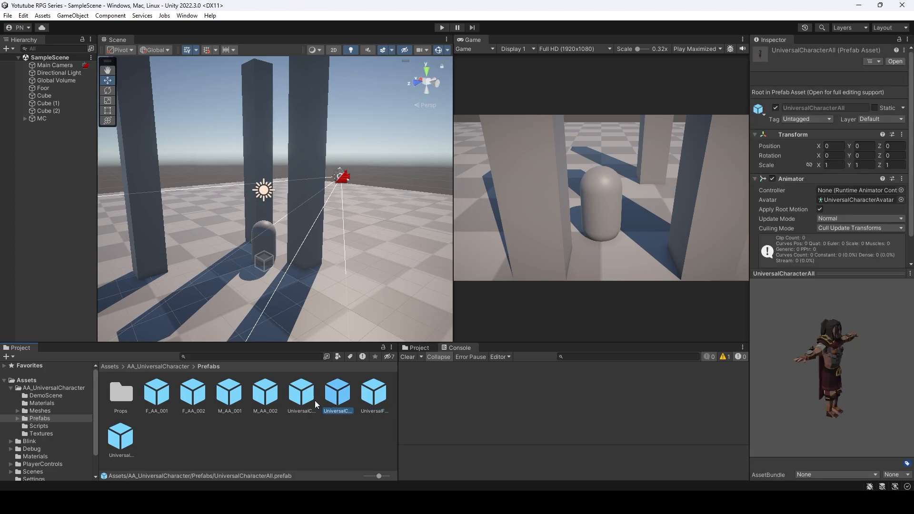
pyautogui.moveTo(809, 398); pyautogui.dragTo(469, 390)
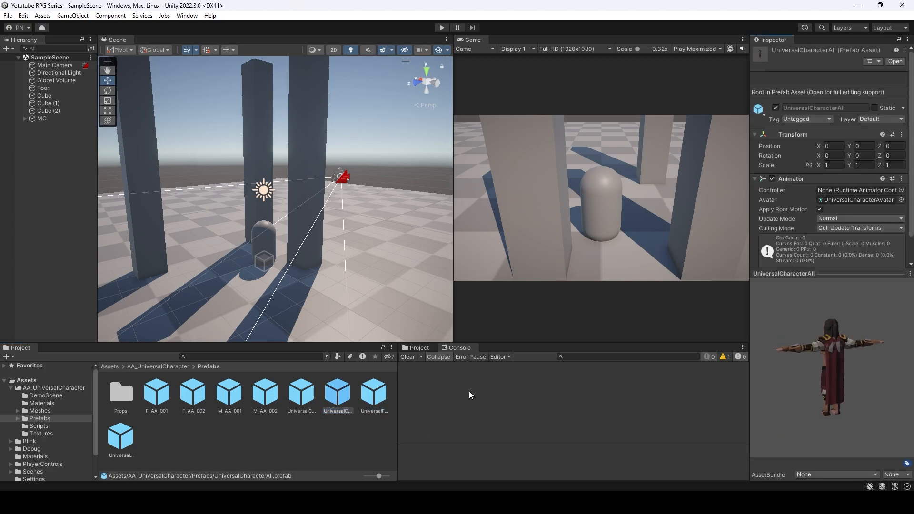
# Step: Compare the other character prefabs, including M_AA_001 and M_AA_002, and examine F_AA_002 from behind
pyautogui.click(296, 400)
pyautogui.click(267, 399)
pyautogui.click(238, 399)
pyautogui.click(191, 397)
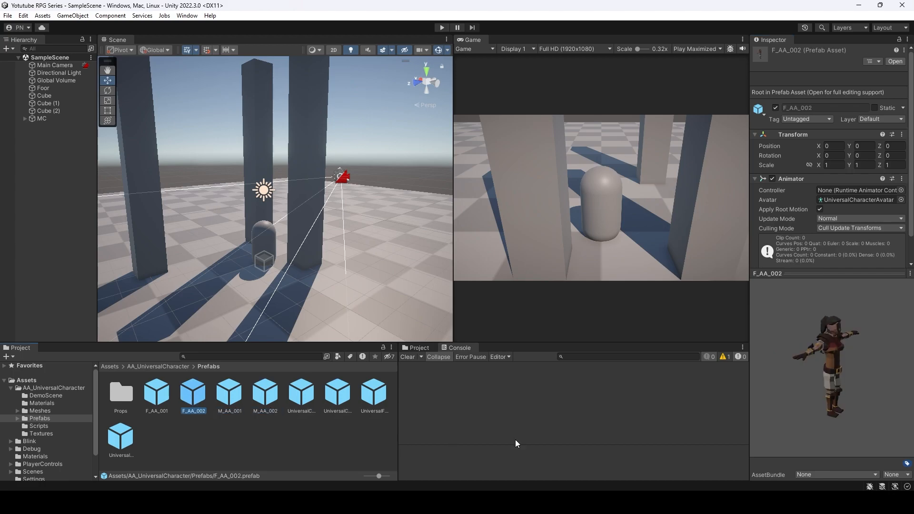
pyautogui.moveTo(876, 384); pyautogui.dragTo(609, 370)
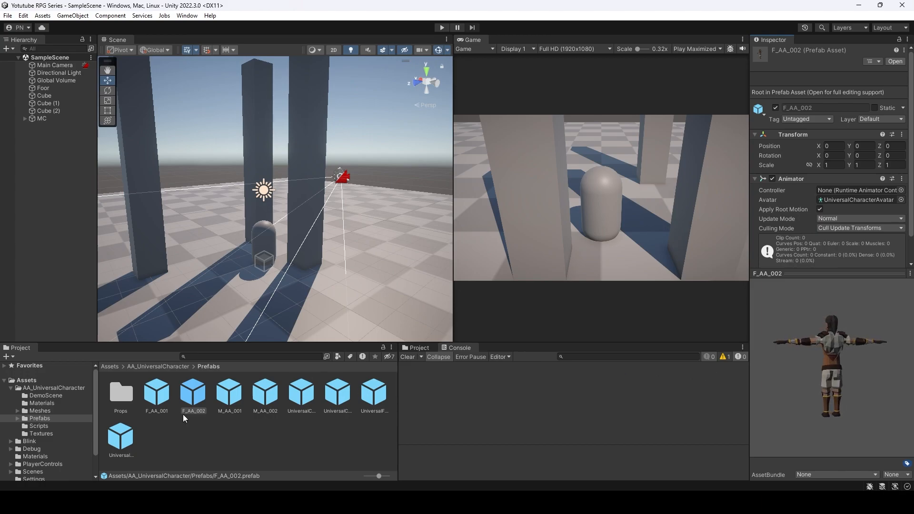
# Step: Place the F_AA_002 prefab in the scene and set its position to X 0, Y 0, Z 0
pyautogui.moveTo(189, 404); pyautogui.dragTo(230, 272)
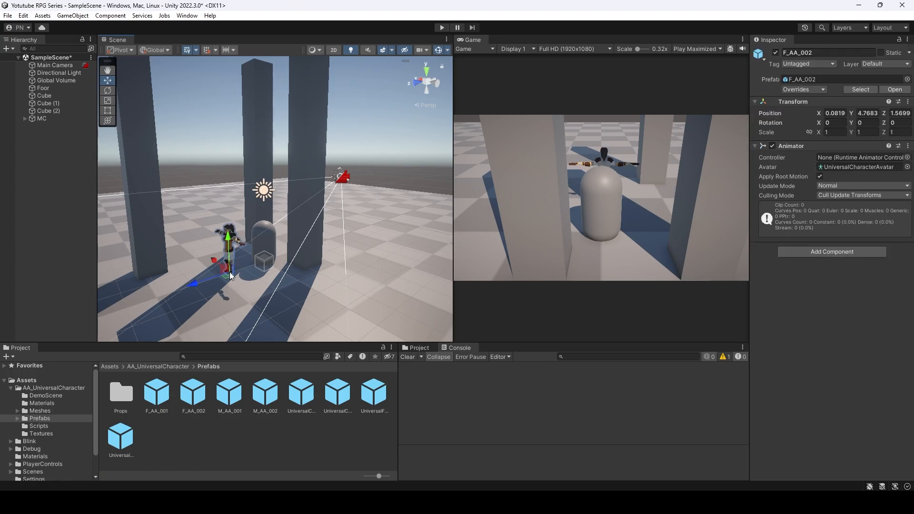
pyautogui.click(831, 112)
pyautogui.write('0')
pyautogui.press('Tab')
pyautogui.write('0')
pyautogui.press('Tab')
pyautogui.write('0')
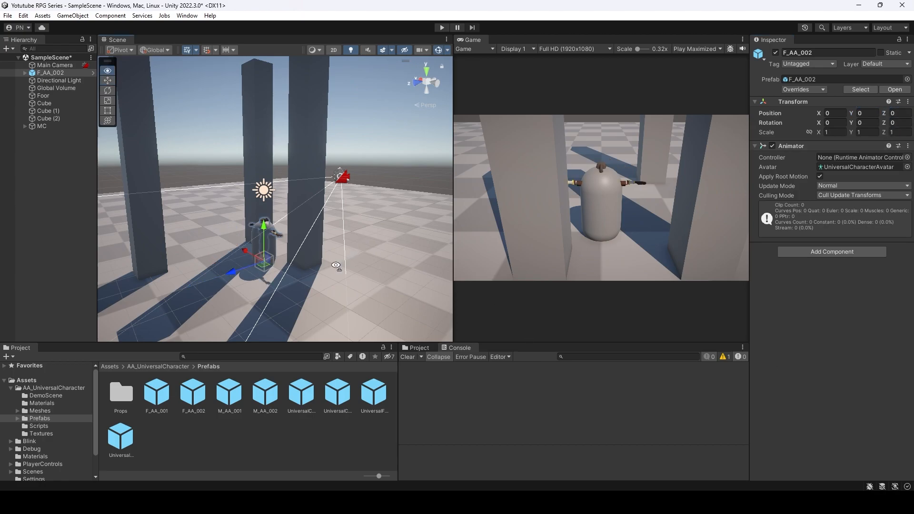
# Step: Delete the three tall pillar cubes, Cube, Cube (1) and Cube (2), standing around the character in the scene
pyautogui.moveTo(338, 270); pyautogui.dragTo(251, 279, button='right')
pyautogui.moveTo(274, 269); pyautogui.dragTo(104, 280, button='middle')
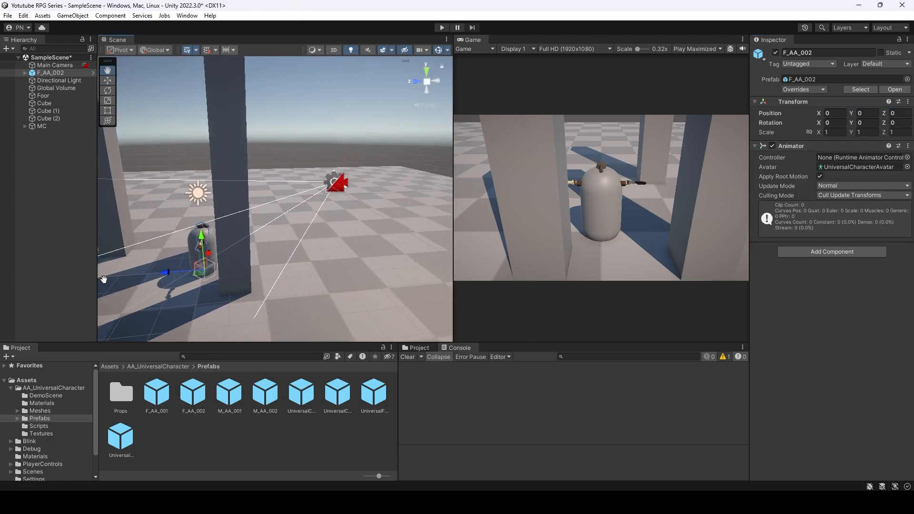
pyautogui.scroll(5, 203, 272)
pyautogui.moveTo(296, 257); pyautogui.dragTo(142, 237, button='right')
pyautogui.moveTo(219, 232); pyautogui.dragTo(84, 241, button='middle')
pyautogui.moveTo(273, 236); pyautogui.dragTo(153, 247, button='right')
pyautogui.scroll(-6, 222, 227)
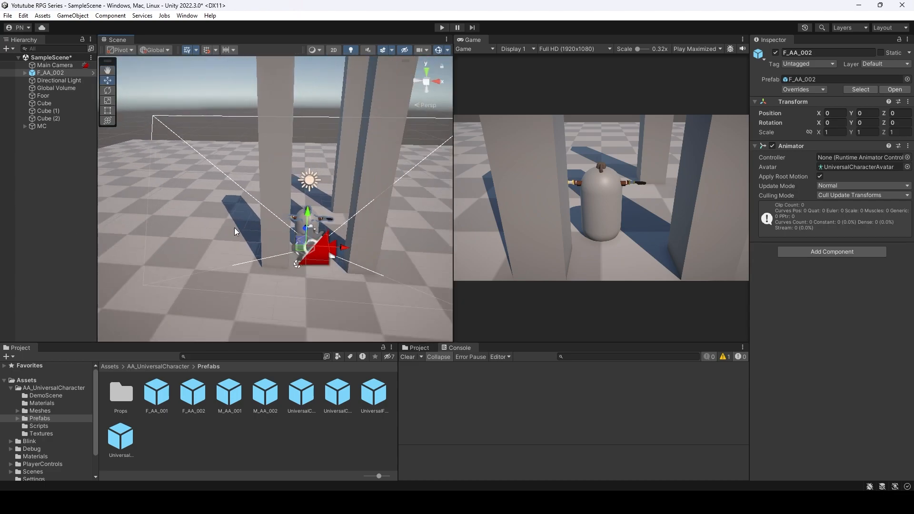
pyautogui.click(277, 148)
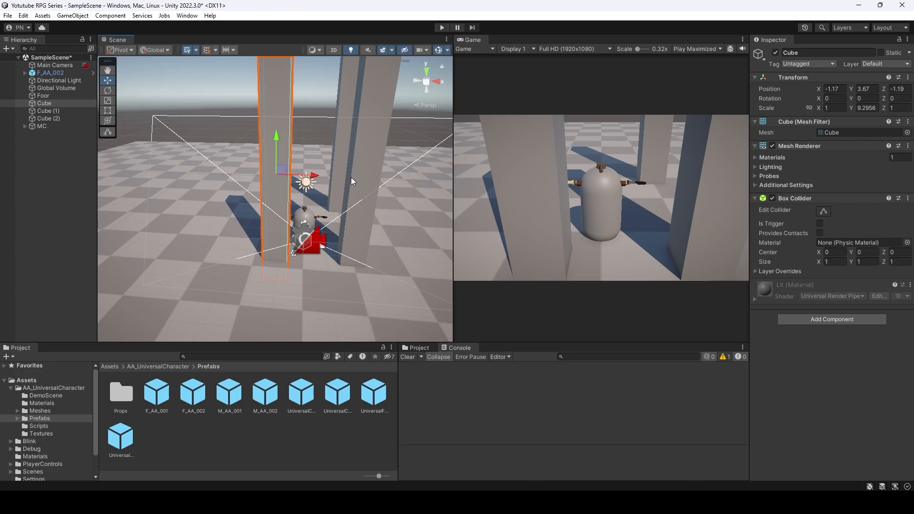
pyautogui.press('Delete')
pyautogui.click(382, 165)
pyautogui.press('Delete')
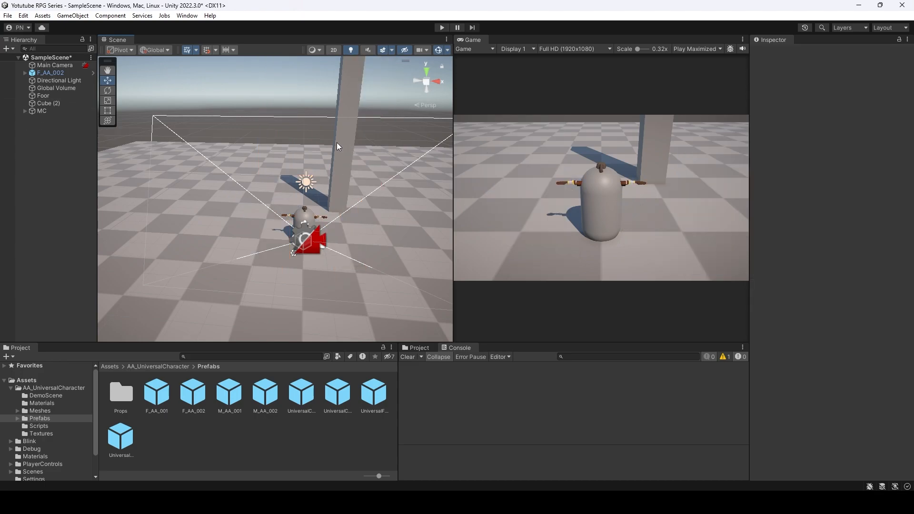
pyautogui.click(349, 92)
pyautogui.press('Delete')
# Step: Make the F_AA_002 character a child of the Player object inside MC
pyautogui.scroll(8, 311, 286)
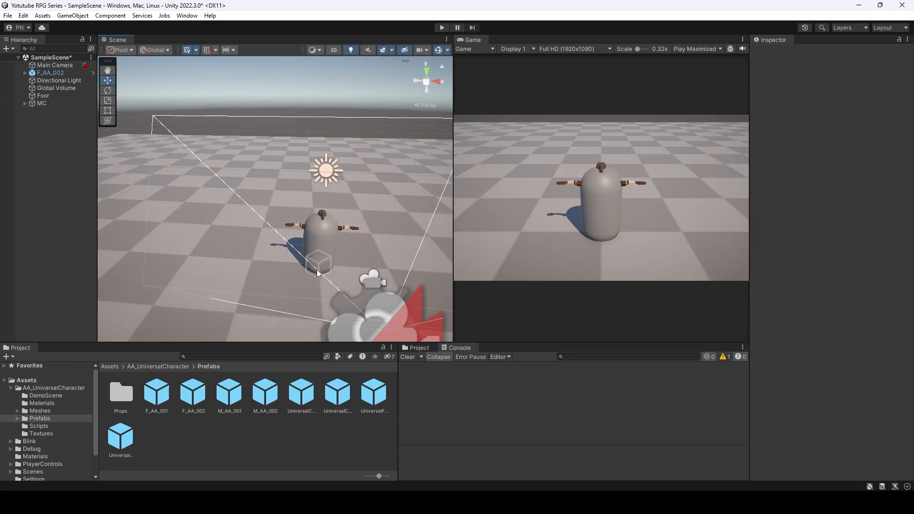
pyautogui.scroll(2, 315, 269)
pyautogui.moveTo(316, 269); pyautogui.dragTo(315, 275, button='right')
pyautogui.moveTo(314, 275); pyautogui.dragTo(227, 244, button='middle')
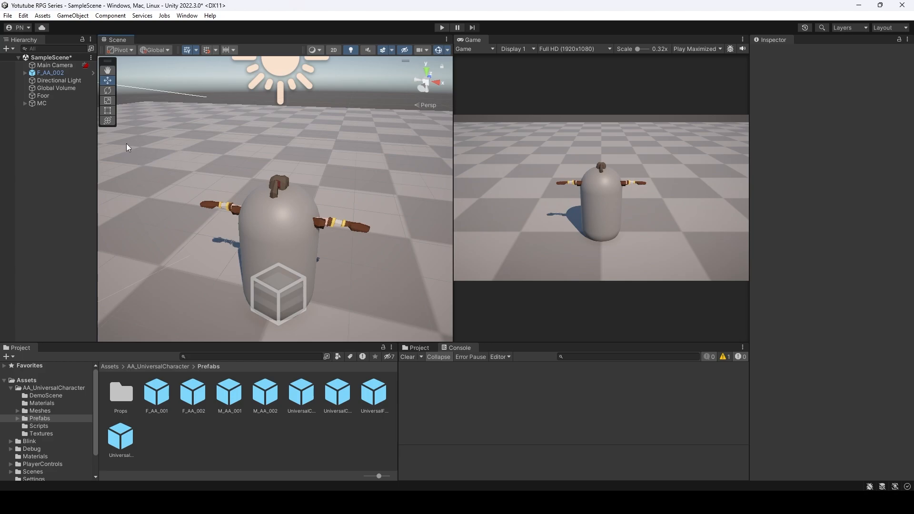
pyautogui.click(28, 106)
pyautogui.click(25, 104)
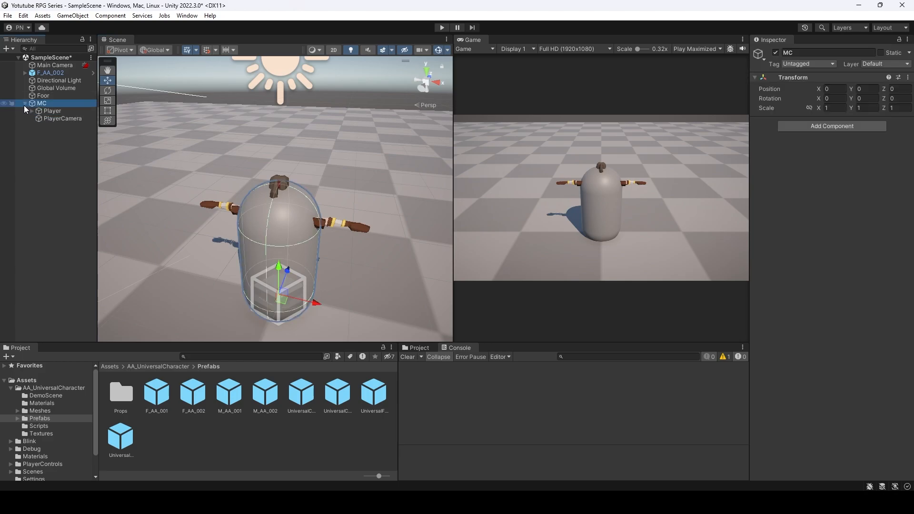
pyautogui.click(55, 73)
pyautogui.moveTo(62, 109)
pyautogui.mouseDown()
pyautogui.moveTo(58, 114)
pyautogui.moveTo(52, 101)
pyautogui.moveTo(55, 113)
pyautogui.mouseUp()
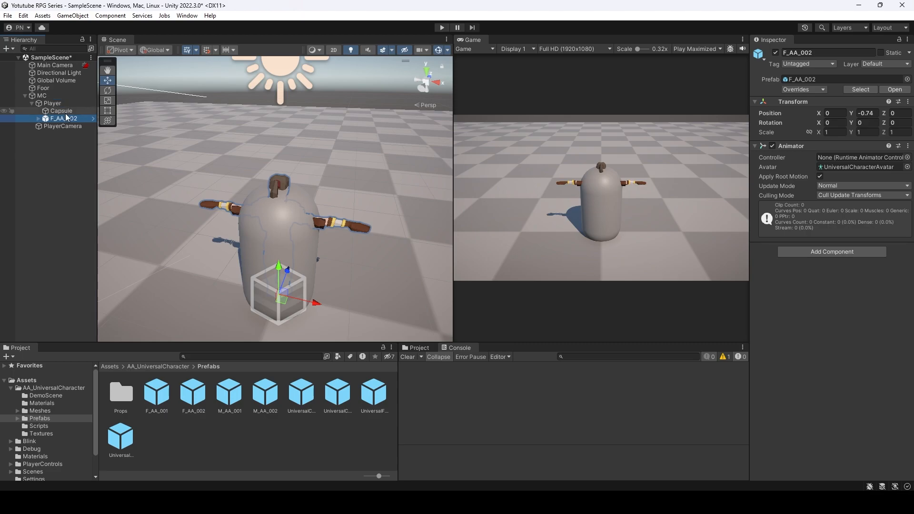
# Step: Delete the placeholder Capsule under Player so that F_AA_002 is its only model
pyautogui.rightClick(65, 111)
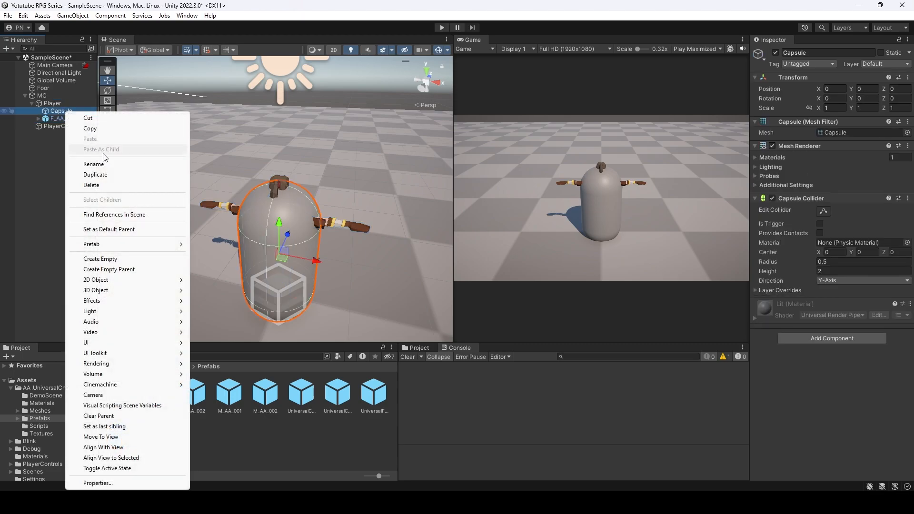
pyautogui.click(105, 184)
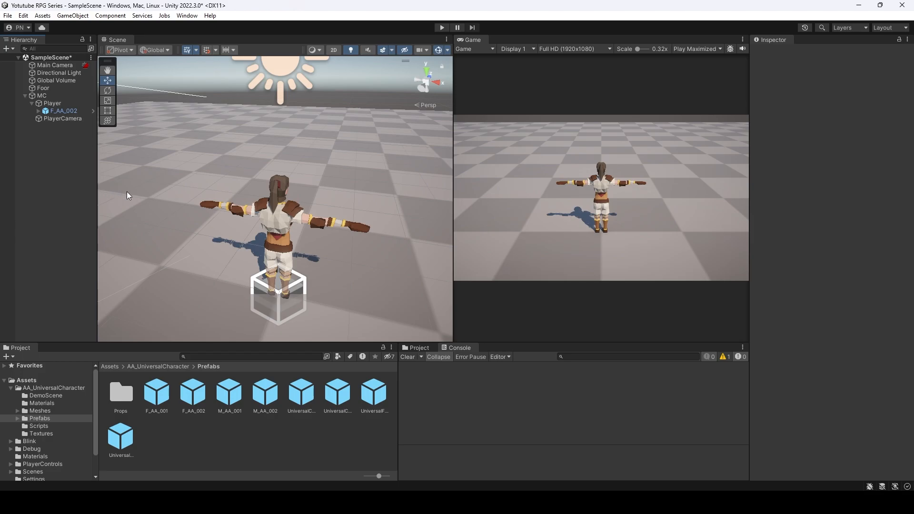
pyautogui.click(64, 110)
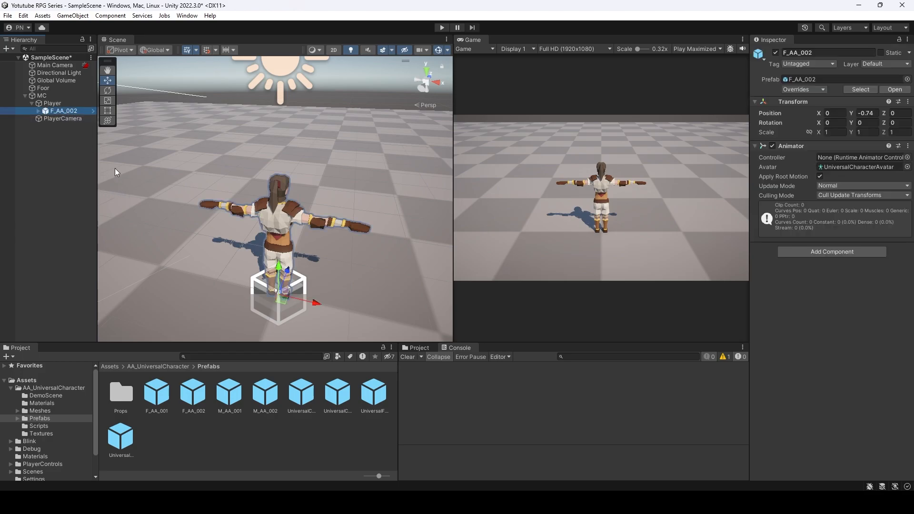
pyautogui.scroll(5, 272, 245)
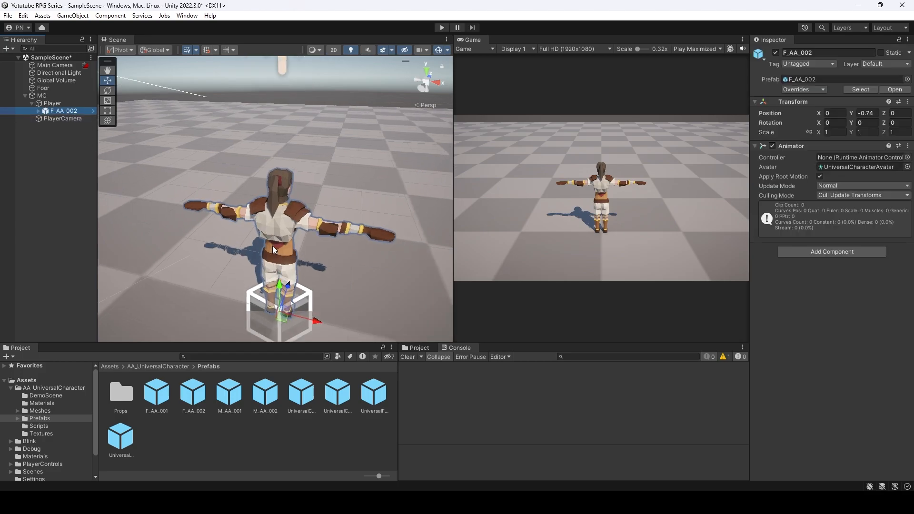
# Step: Set the height of the Player's Character Controller to 1.8
pyautogui.click(71, 104)
pyautogui.moveTo(265, 216); pyautogui.dragTo(248, 245, button='middle')
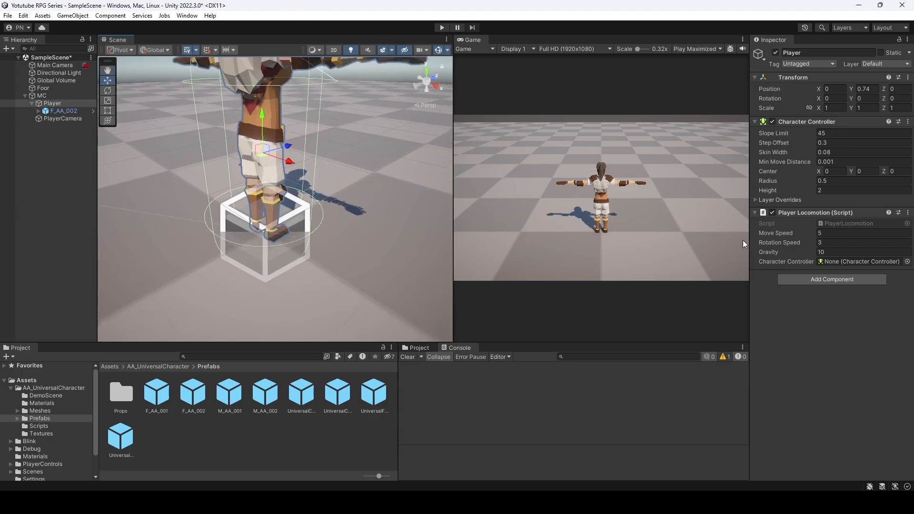
pyautogui.click(818, 190)
pyautogui.write('1')
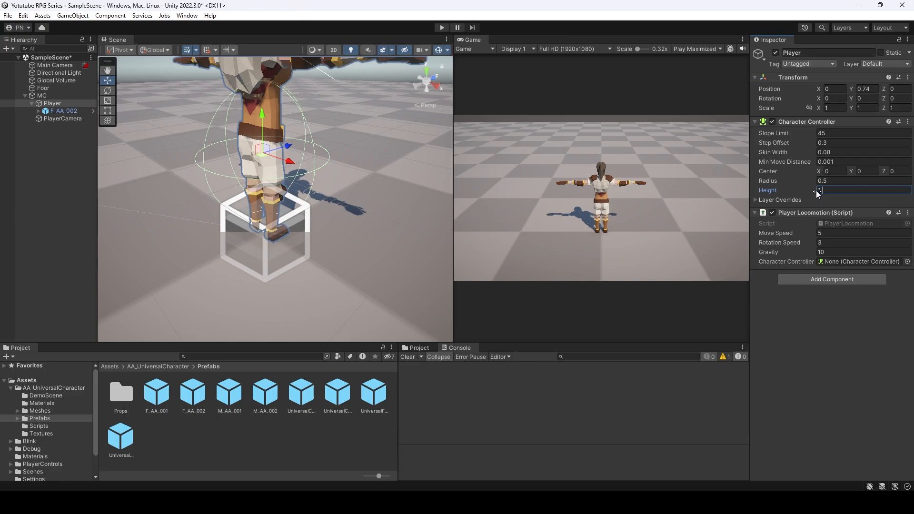
pyautogui.write('.8')
pyautogui.keyDown('alt'); pyautogui.moveTo(310, 218); pyautogui.dragTo(308, 183); pyautogui.keyUp('alt')
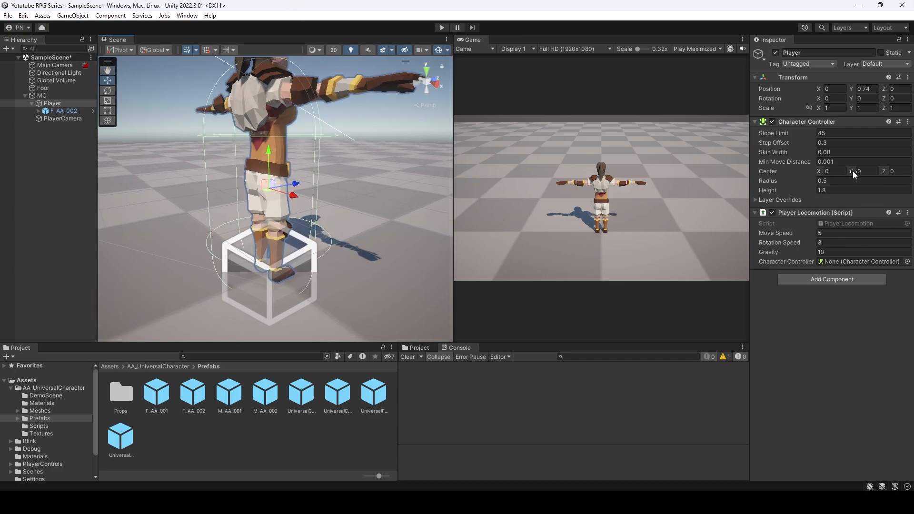
# Step: Reset F_AA_002's Y position to 0 under Player, and lower the model to about Y -0.731
pyautogui.click(864, 90)
pyautogui.click(83, 111)
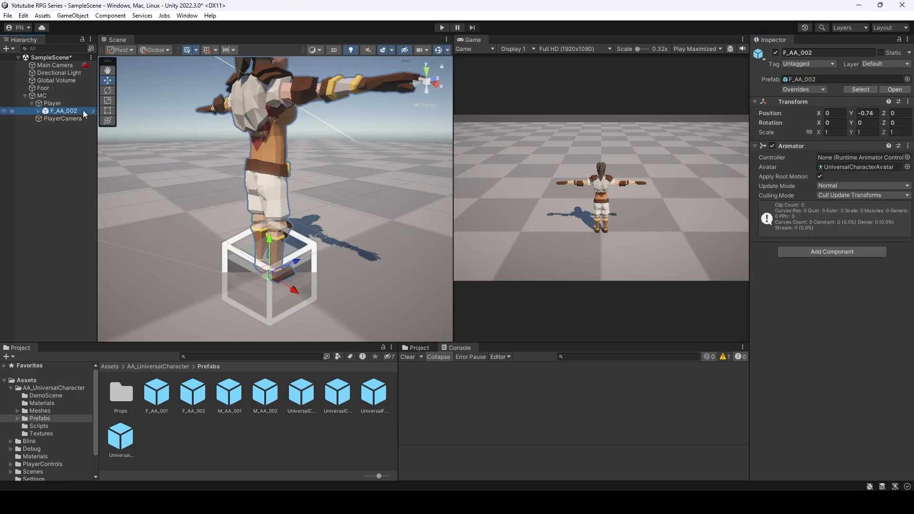
pyautogui.click(868, 113)
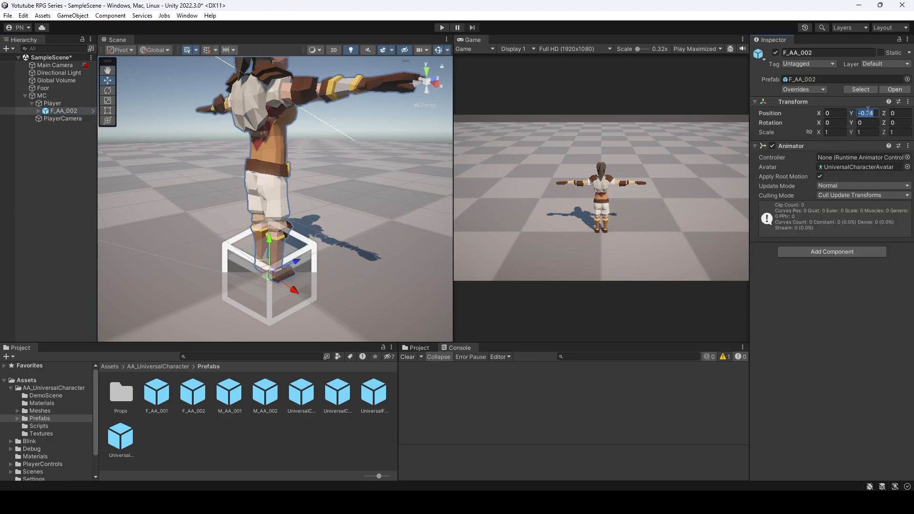
pyautogui.write('0')
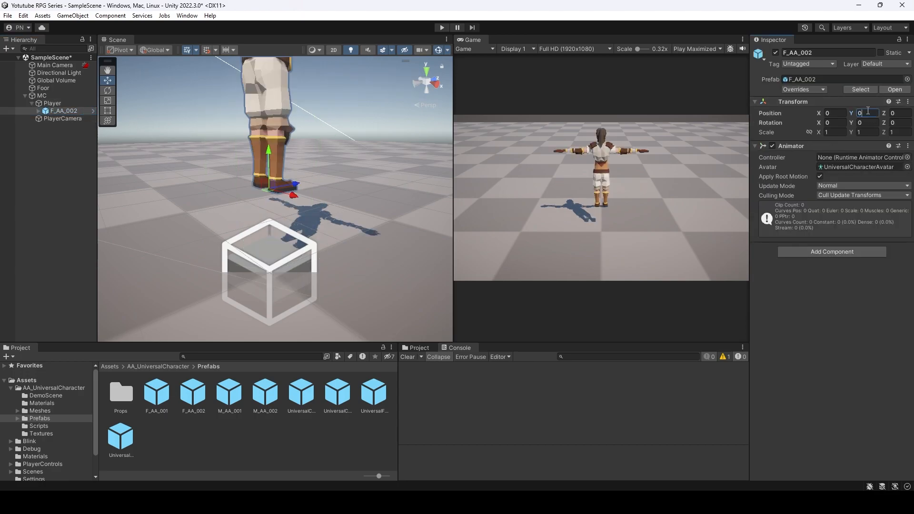
pyautogui.click(70, 104)
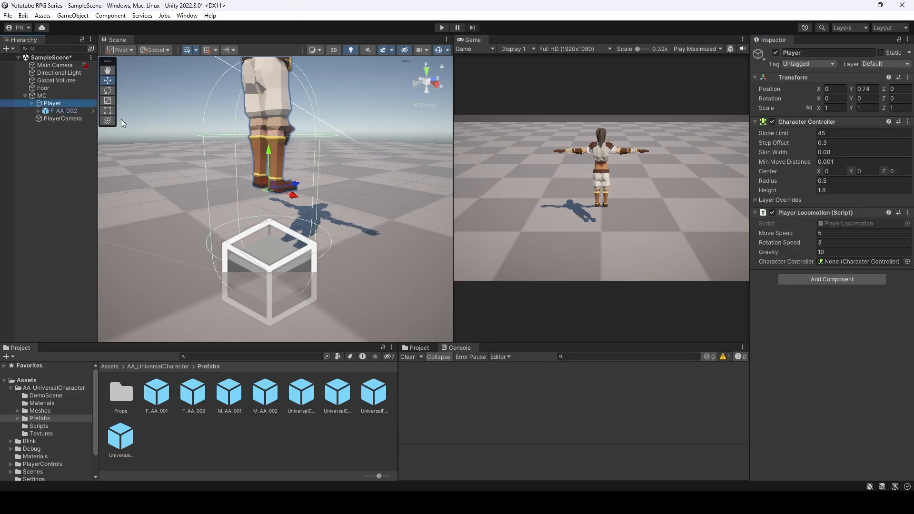
pyautogui.click(78, 110)
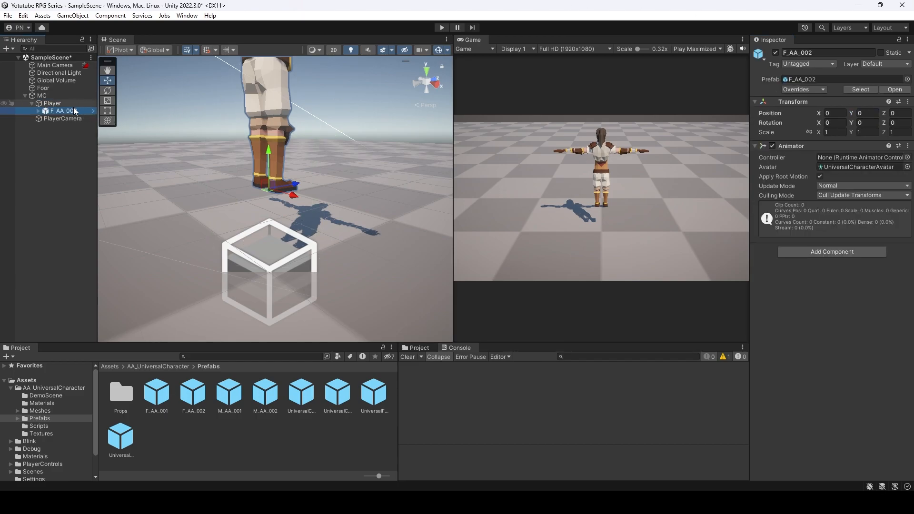
pyautogui.moveTo(267, 152); pyautogui.dragTo(289, 236)
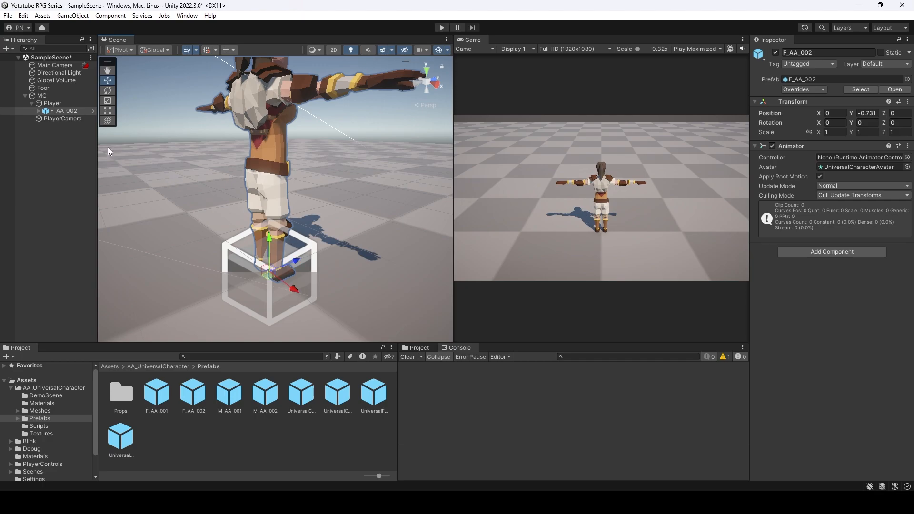
# Step: Raise the center of the Player's Character Controller to Y 0.22 so the capsule surrounds the character
pyautogui.click(72, 101)
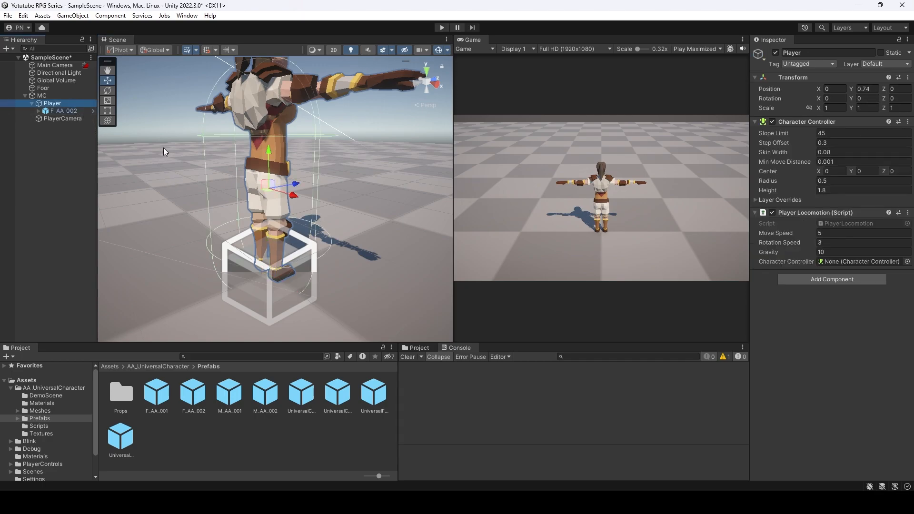
pyautogui.press('f')
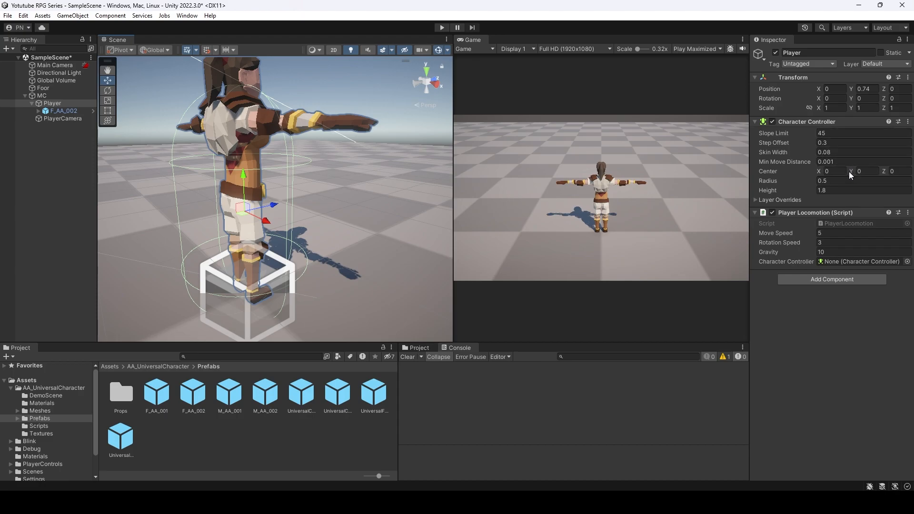
pyautogui.moveTo(852, 170); pyautogui.dragTo(856, 170)
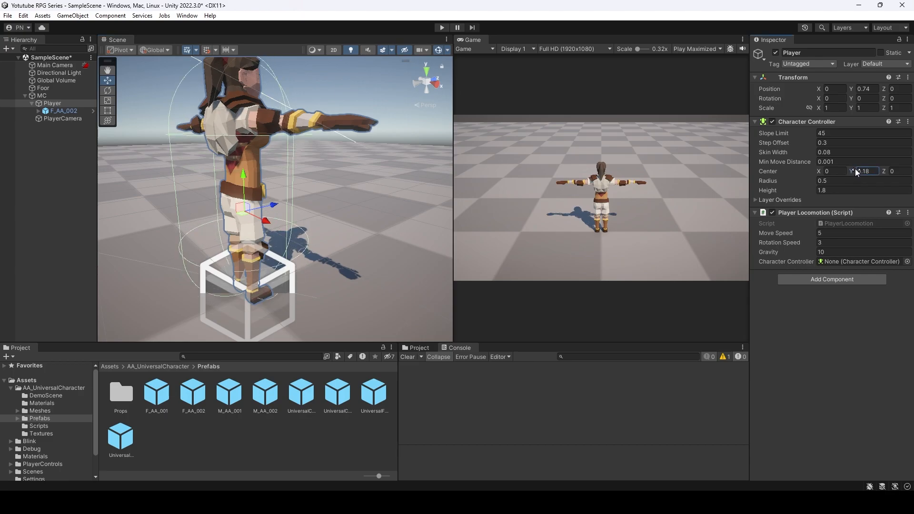
pyautogui.moveTo(855, 169); pyautogui.dragTo(852, 170)
pyautogui.moveTo(404, 259); pyautogui.dragTo(441, 272, button='middle')
pyautogui.moveTo(851, 170); pyautogui.dragTo(855, 172)
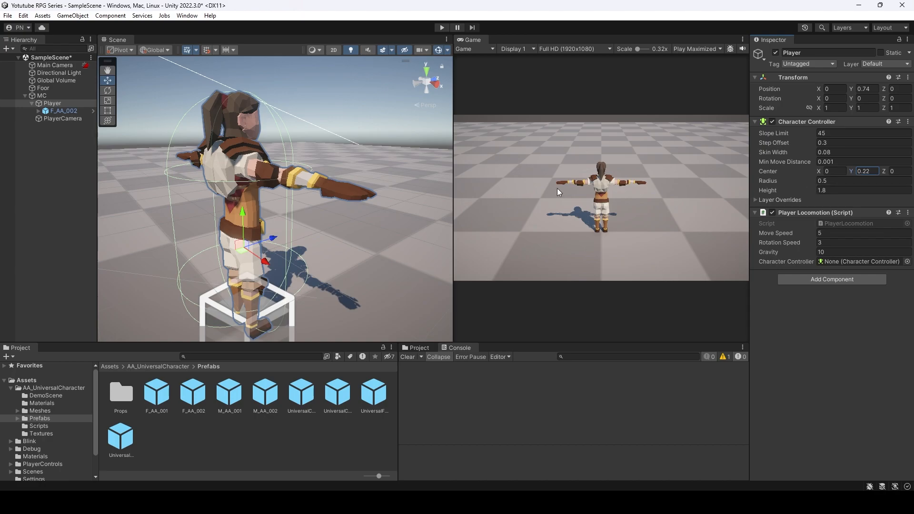
# Step: Set the radius of the Player's Character Controller to 0.35
pyautogui.moveTo(374, 188); pyautogui.dragTo(394, 153, button='middle')
pyautogui.moveTo(394, 152); pyautogui.dragTo(282, 180, button='right')
pyautogui.moveTo(282, 180); pyautogui.dragTo(199, 170, button='middle')
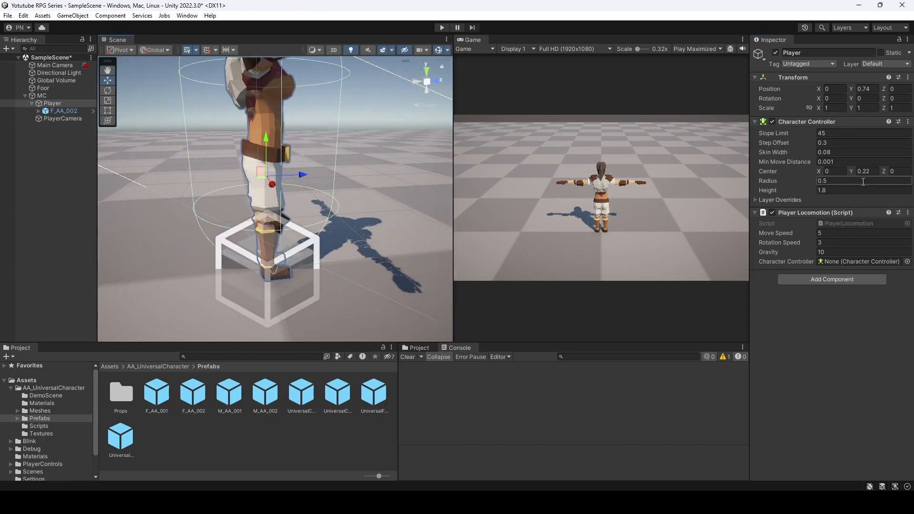
pyautogui.press('f')
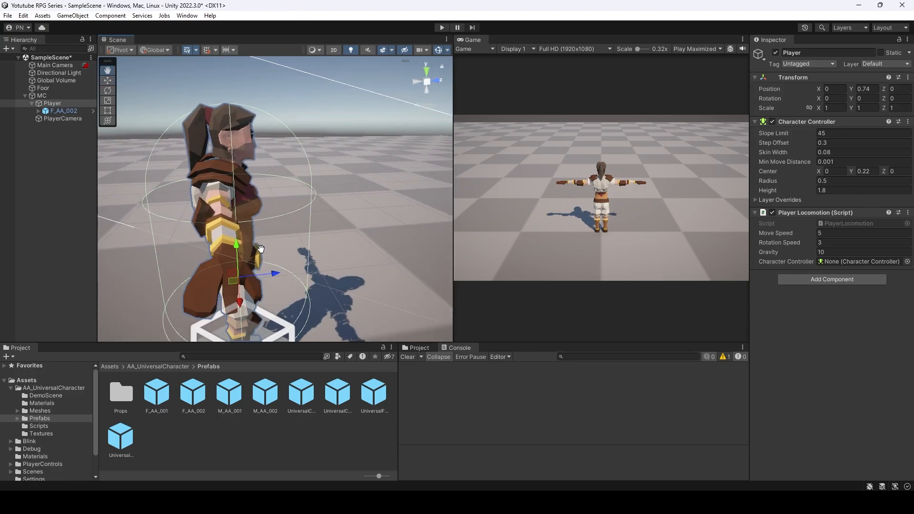
pyautogui.click(850, 184)
pyautogui.write('.35')
# Step: Examine how the controller capsule fits the character's head, feet and body from behind, the side and the front
pyautogui.moveTo(380, 247); pyautogui.dragTo(427, 201, button='middle')
pyautogui.moveTo(428, 201); pyautogui.dragTo(449, 192, button='right')
pyautogui.moveTo(224, 223); pyautogui.dragTo(419, 181, button='middle')
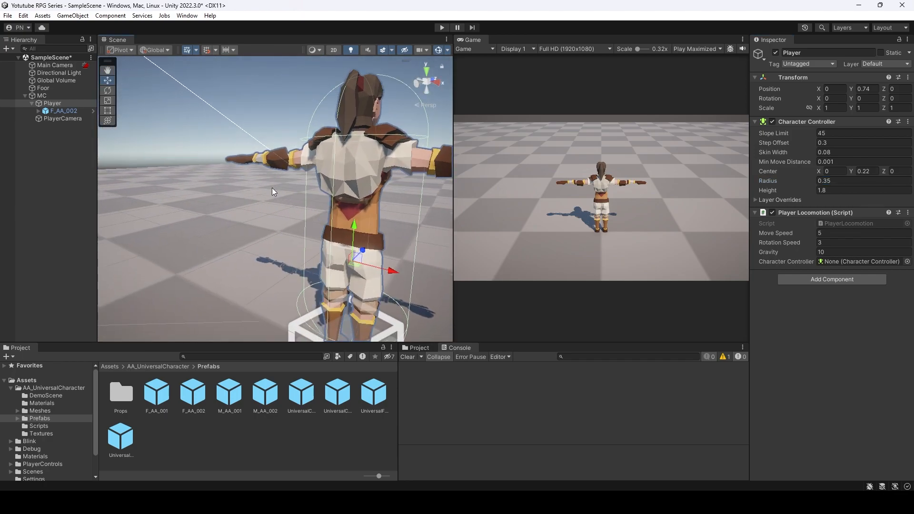
pyautogui.moveTo(274, 191); pyautogui.dragTo(330, 204, button='right')
pyautogui.moveTo(231, 204); pyautogui.dragTo(370, 196, button='middle')
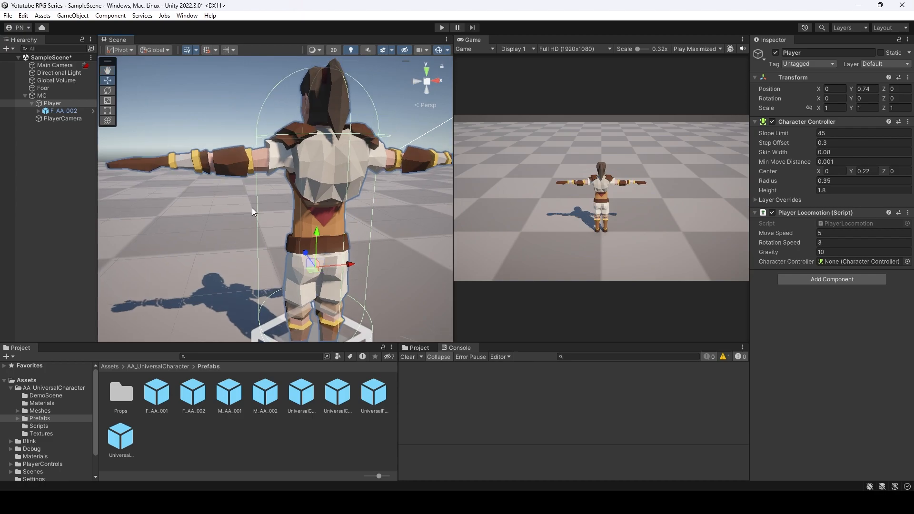
pyautogui.moveTo(280, 319); pyautogui.dragTo(255, 292, button='middle')
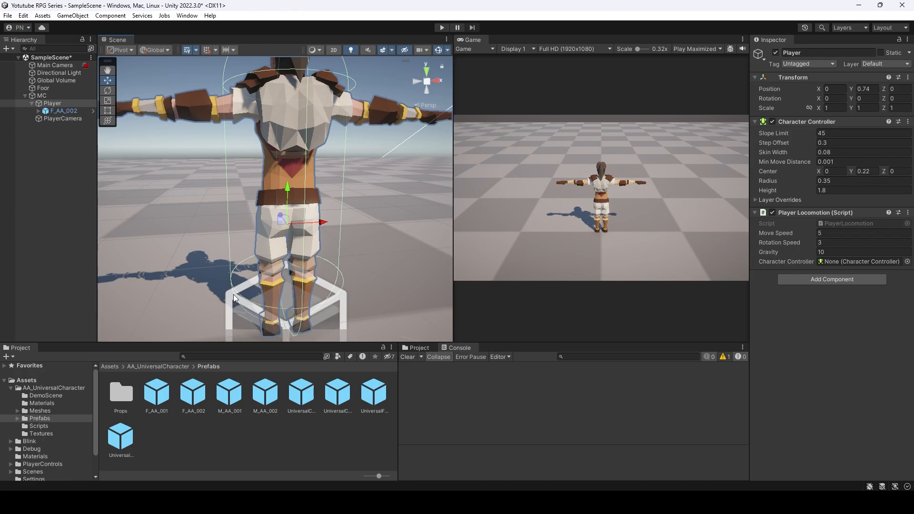
pyautogui.moveTo(278, 281); pyautogui.dragTo(312, 211, button='middle')
pyautogui.moveTo(312, 210); pyautogui.dragTo(243, 191, button='right')
pyautogui.moveTo(243, 190); pyautogui.dragTo(169, 214, button='middle')
pyautogui.scroll(-3, 199, 264)
pyautogui.moveTo(99, 217); pyautogui.dragTo(238, 221, button='middle')
pyautogui.keyDown('alt'); pyautogui.moveTo(250, 222); pyautogui.dragTo(102, 212); pyautogui.keyUp('alt')
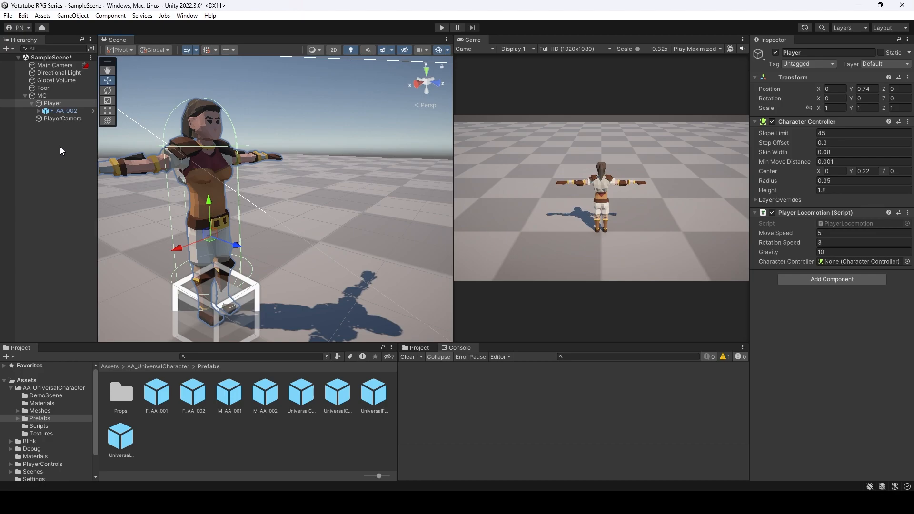
# Step: Unpack the F_AA_002 prefab instance under Player completely
pyautogui.click(68, 112)
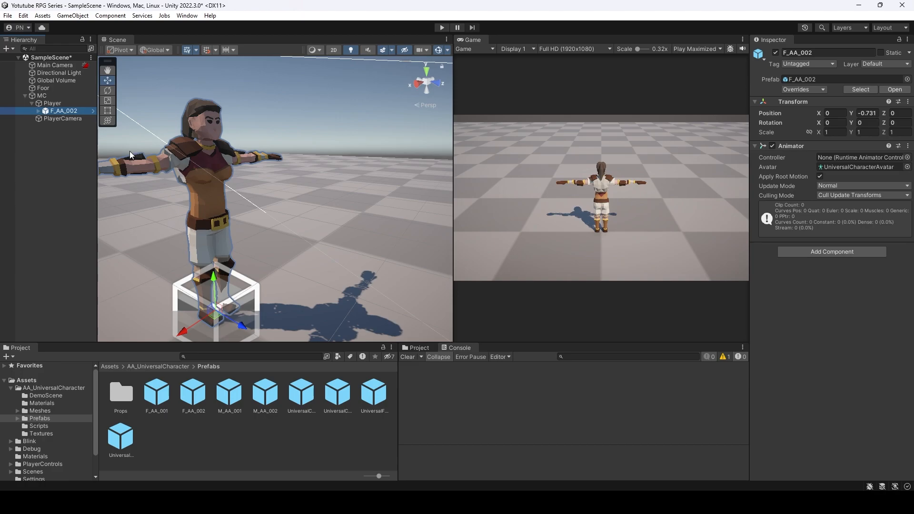
pyautogui.rightClick(74, 112)
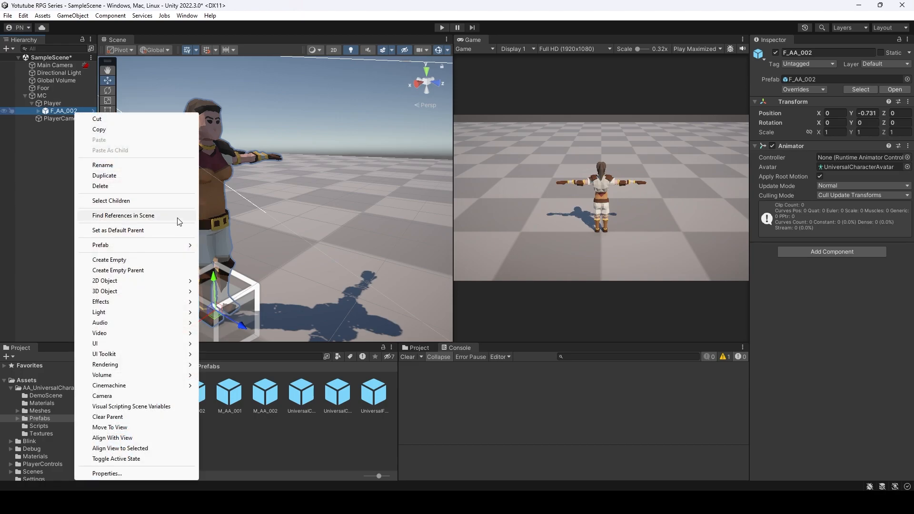
pyautogui.moveTo(179, 246)
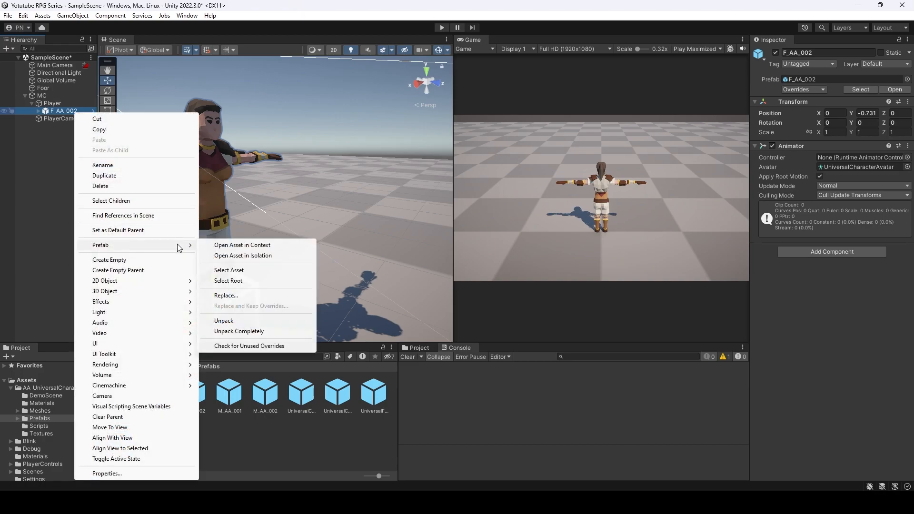
pyautogui.click(262, 333)
pyautogui.moveTo(252, 274); pyautogui.dragTo(419, 270, button='middle')
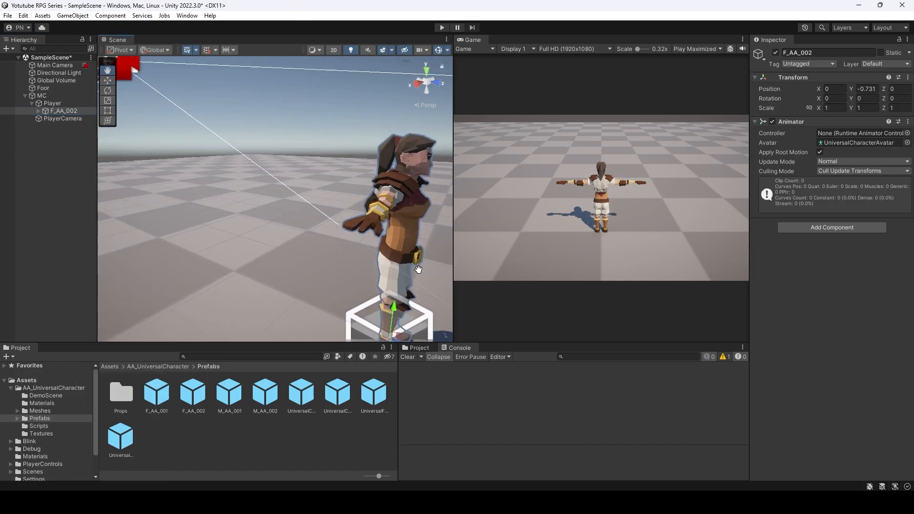
# Step: Create a folder named Animations inside the PlayerControls folder of the project assets
pyautogui.moveTo(329, 245); pyautogui.dragTo(480, 262, button='right')
pyautogui.moveTo(274, 245); pyautogui.dragTo(364, 231, button='middle')
pyautogui.click(110, 367)
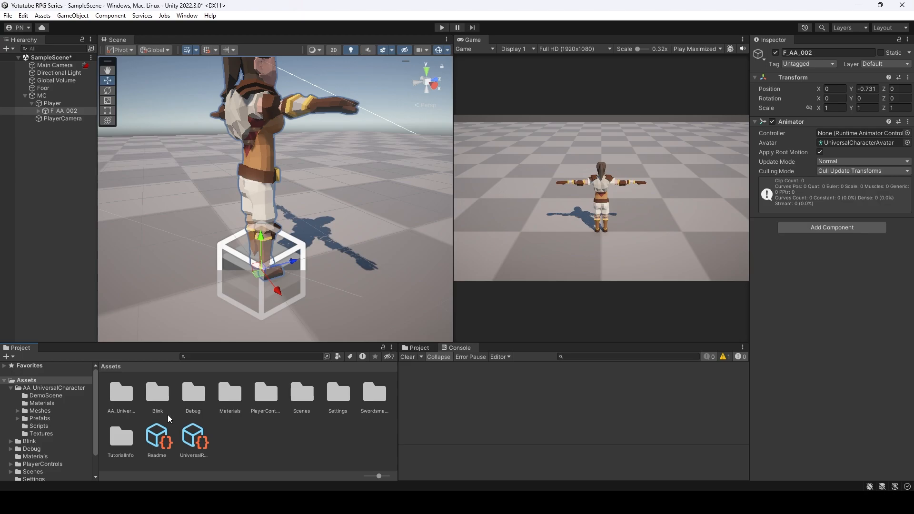
pyautogui.doubleClick(260, 404)
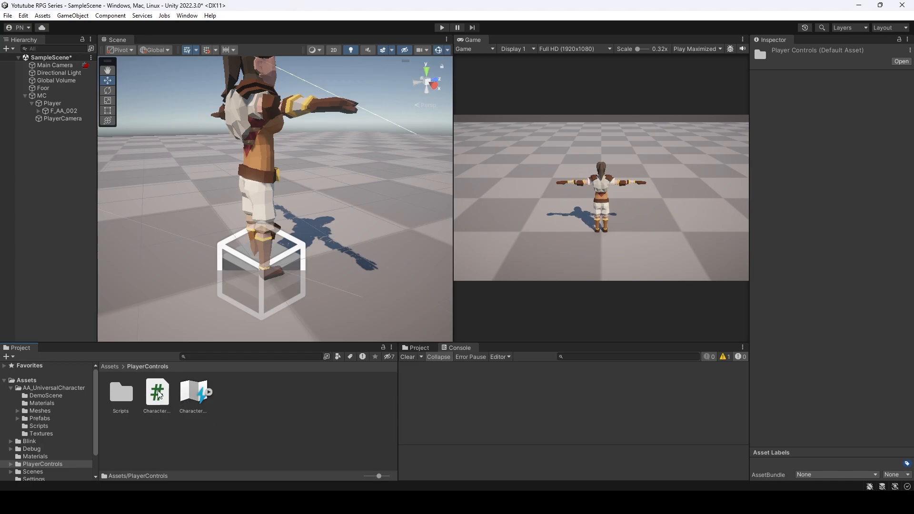
pyautogui.rightClick(262, 421)
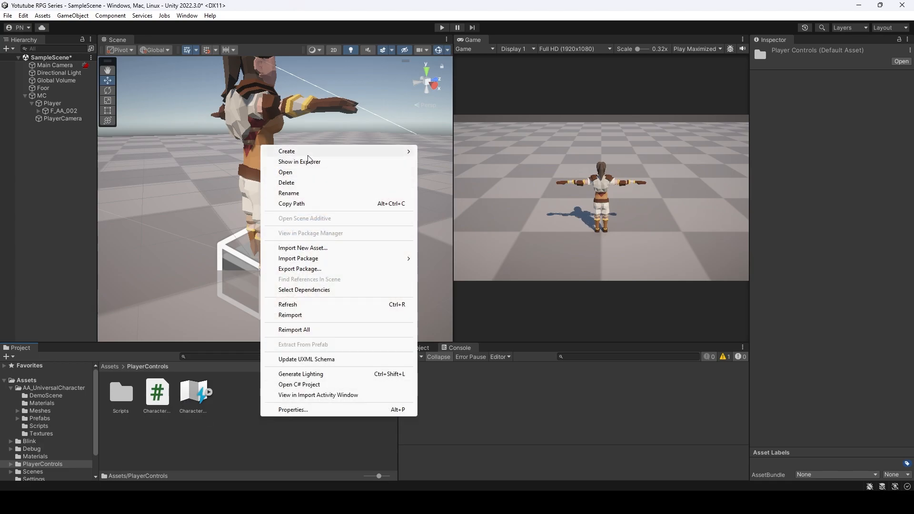
pyautogui.moveTo(307, 154)
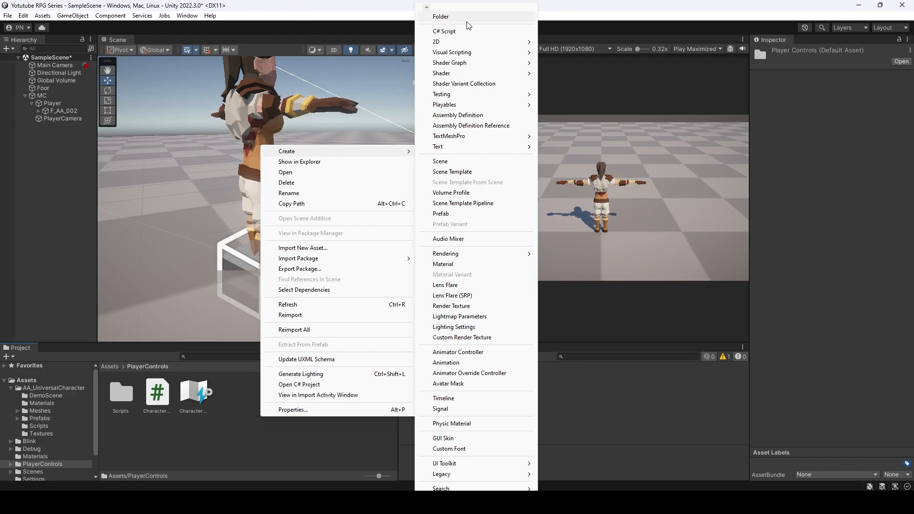
pyautogui.click(466, 18)
pyautogui.write('Animations')
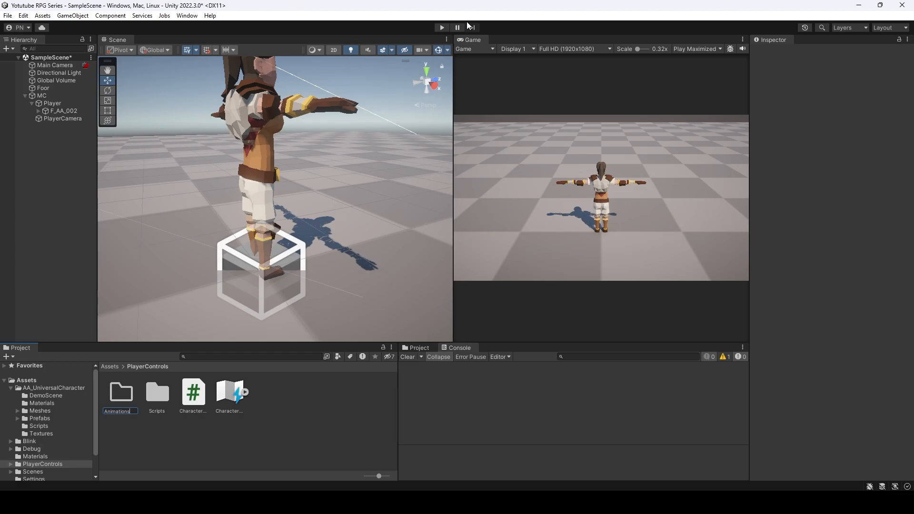
pyautogui.press('Return')
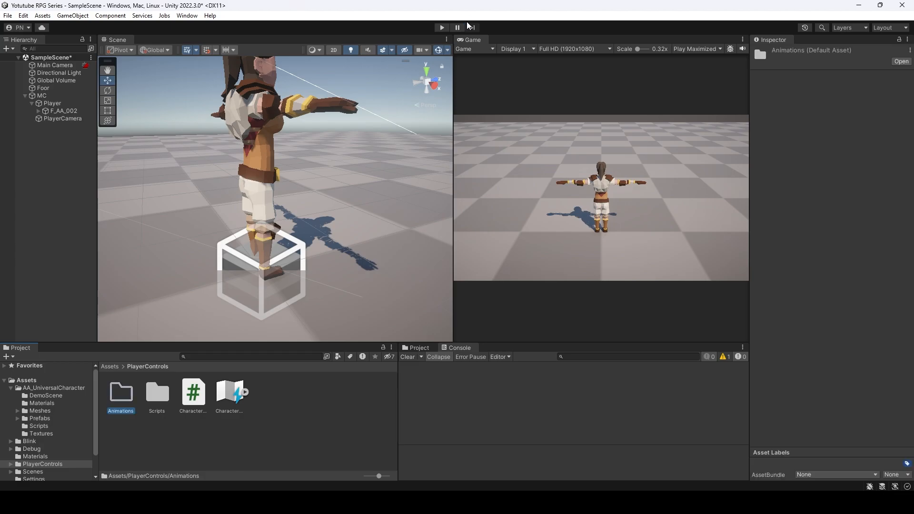
# Step: Create an Animator Controller named Humanoid inside the Animations folder
pyautogui.doubleClick(124, 408)
pyautogui.rightClick(125, 410)
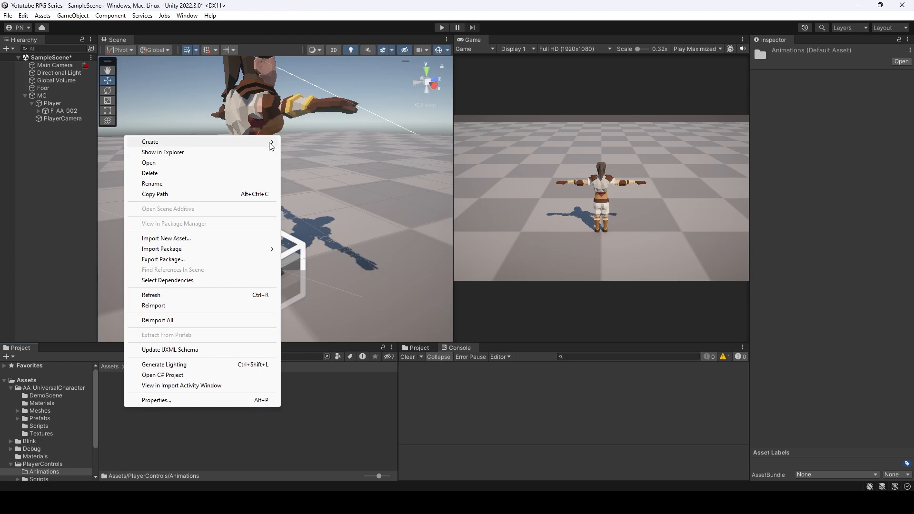
pyautogui.moveTo(270, 145)
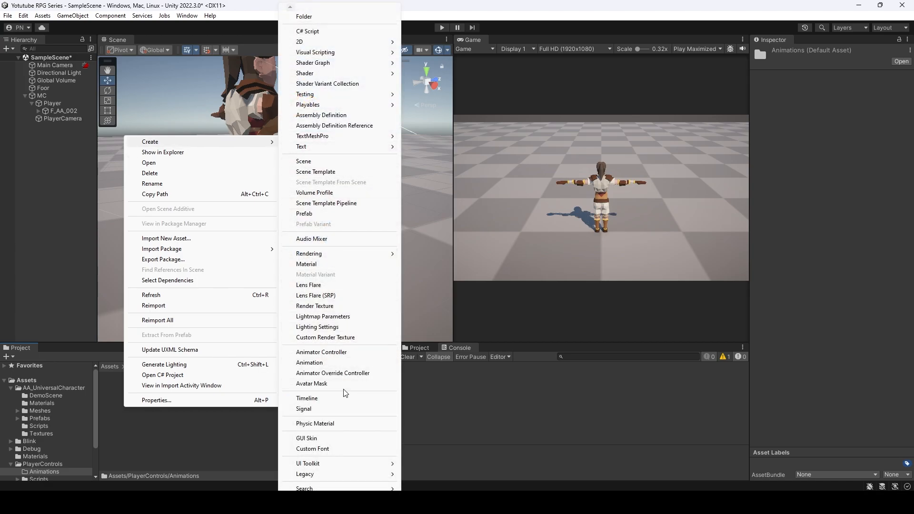
pyautogui.click(335, 352)
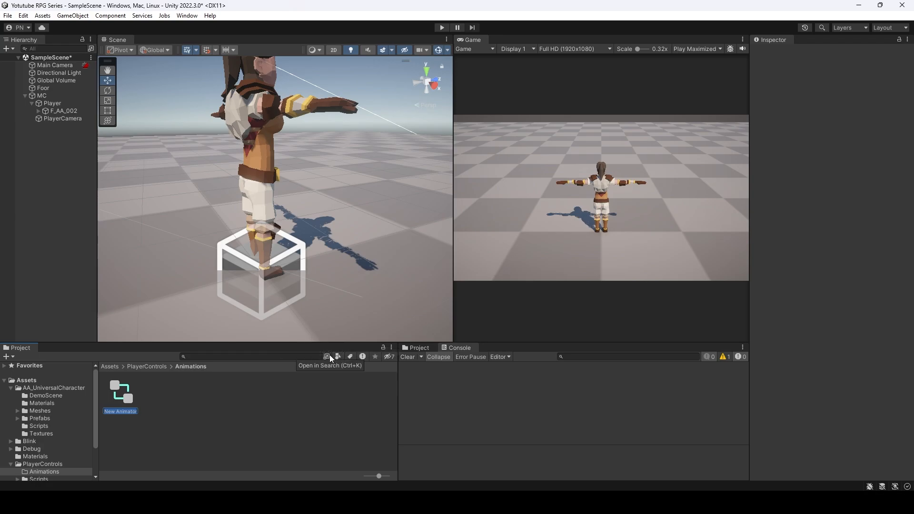
pyautogui.write('Hum')
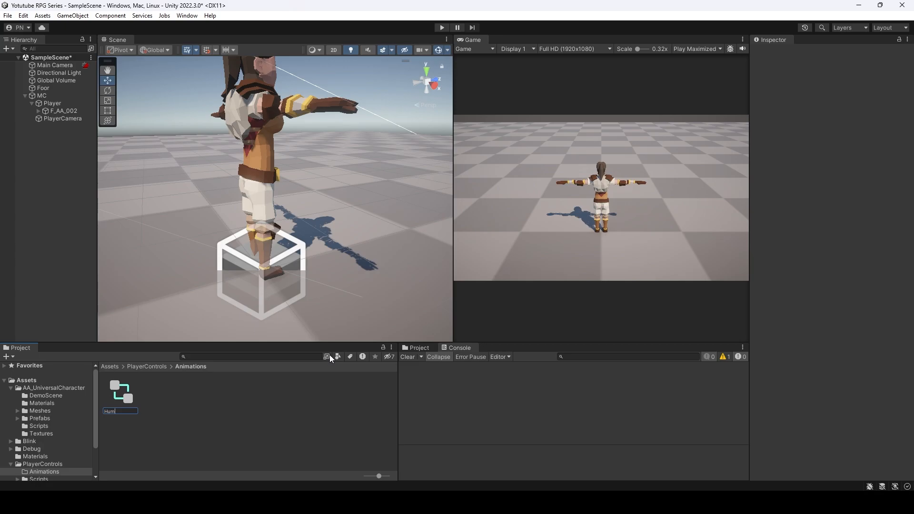
pyautogui.write('anoid')
pyautogui.press('Return')
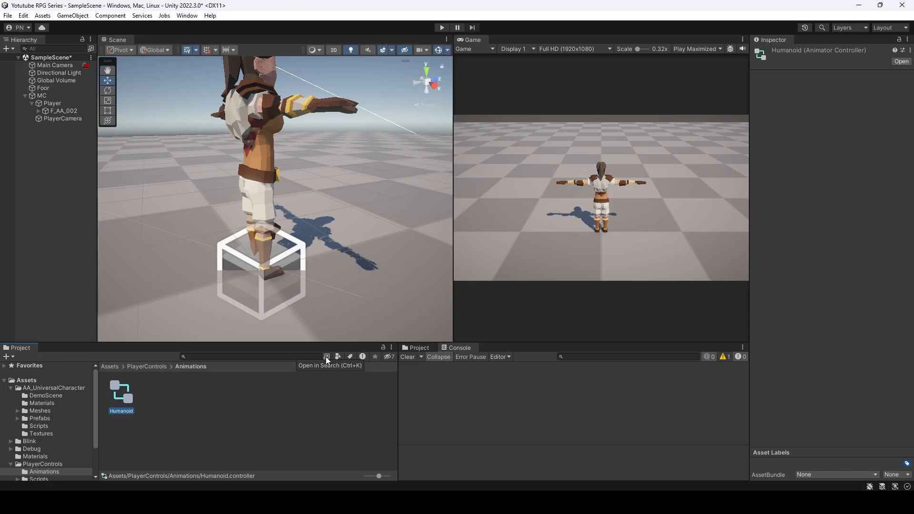
# Step: Assign the Humanoid controller to the Animator component of F_AA_002 under Player
pyautogui.click(75, 104)
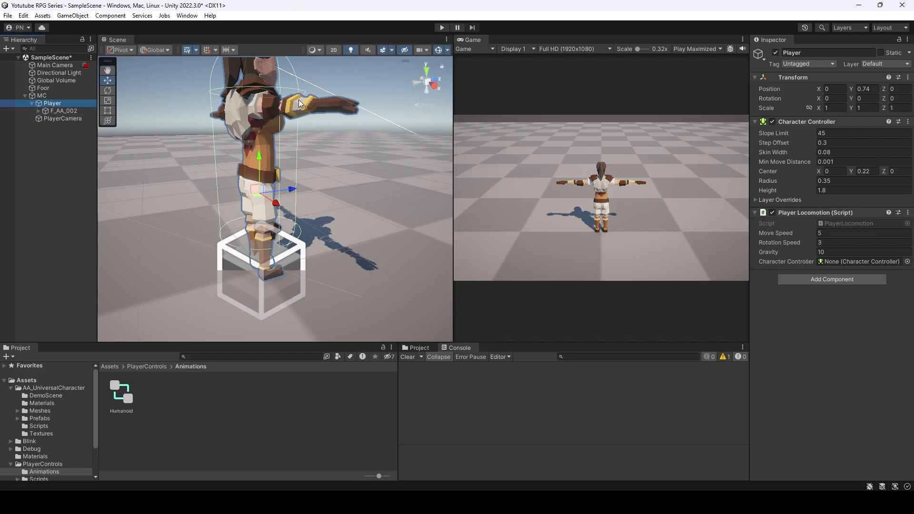
pyautogui.click(258, 136)
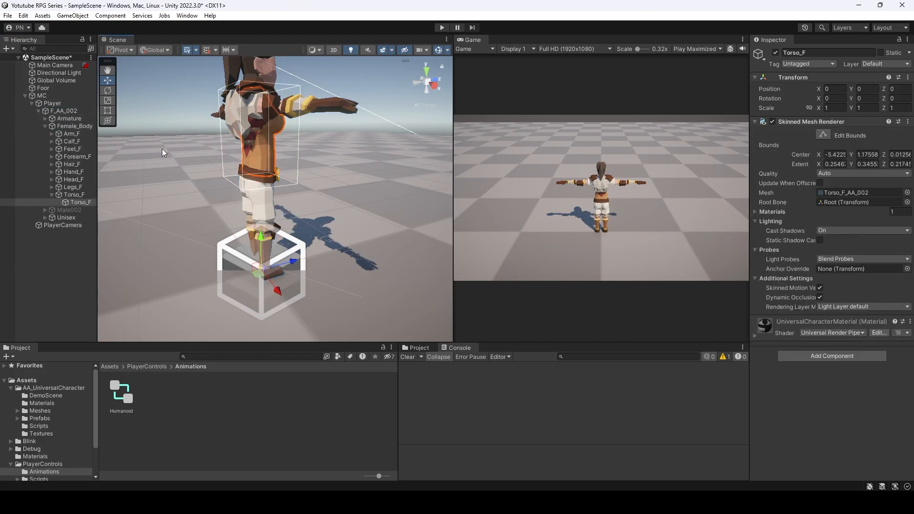
pyautogui.click(70, 112)
pyautogui.click(39, 111)
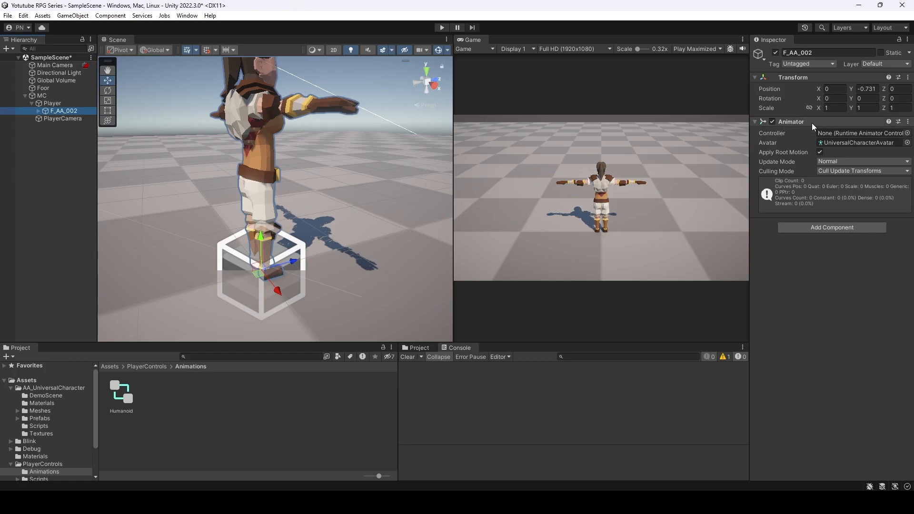
pyautogui.click(65, 133)
pyautogui.click(67, 112)
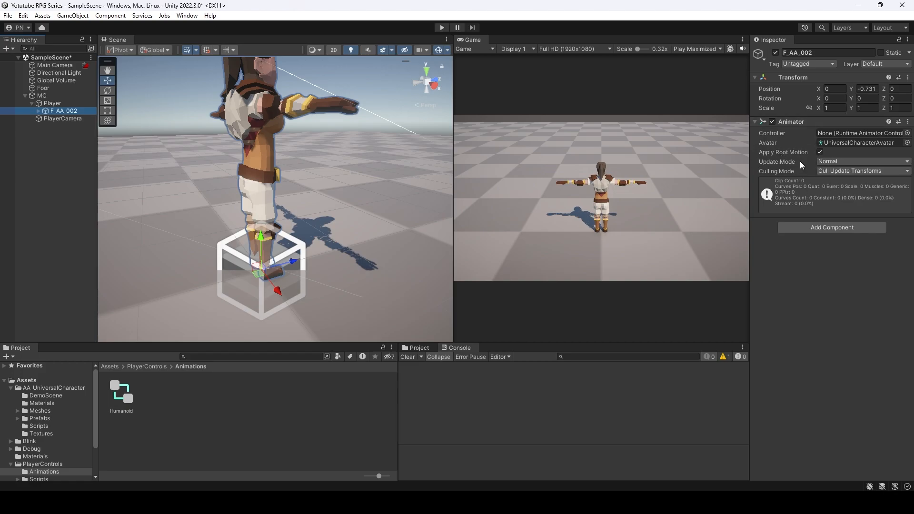
pyautogui.moveTo(126, 402); pyautogui.dragTo(827, 132)
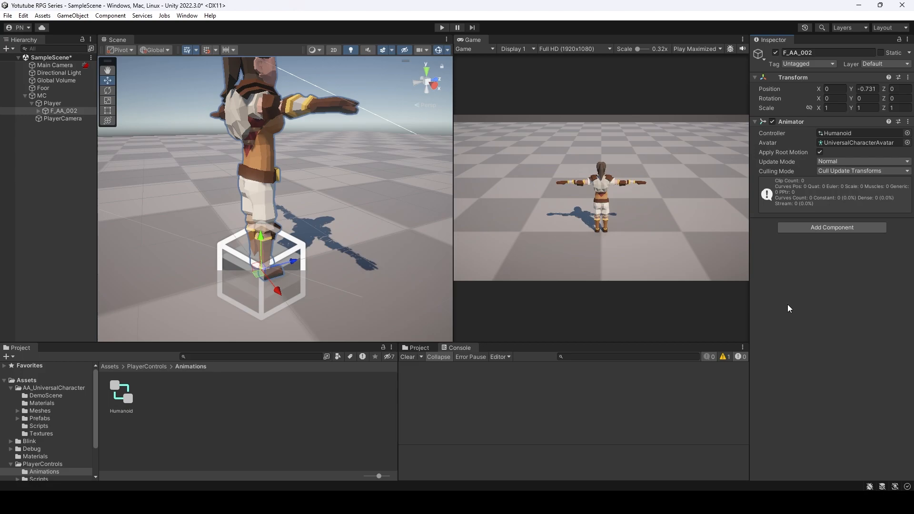
# Step: Open the Humanoid controller's state graph and dock the Game view alongside the Scene and Animator views
pyautogui.doubleClick(119, 392)
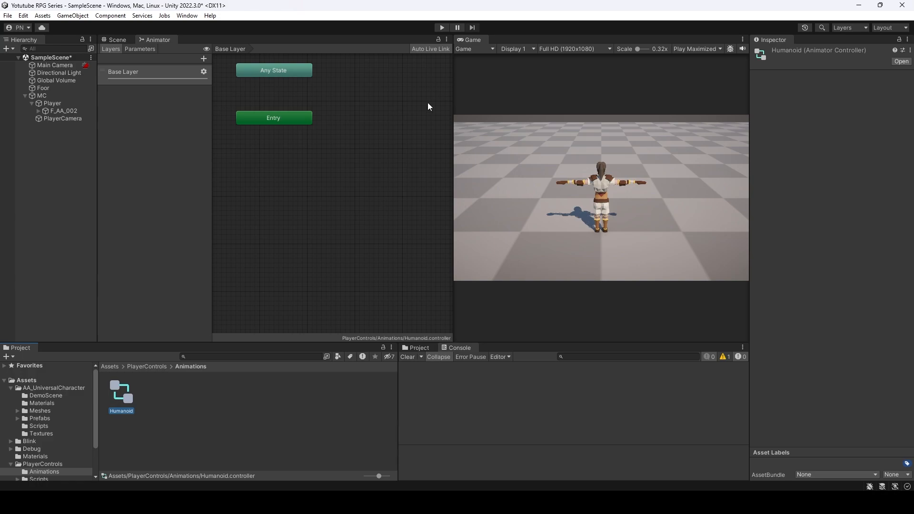
pyautogui.moveTo(472, 37); pyautogui.dragTo(459, 40)
pyautogui.moveTo(404, 47); pyautogui.dragTo(403, 46)
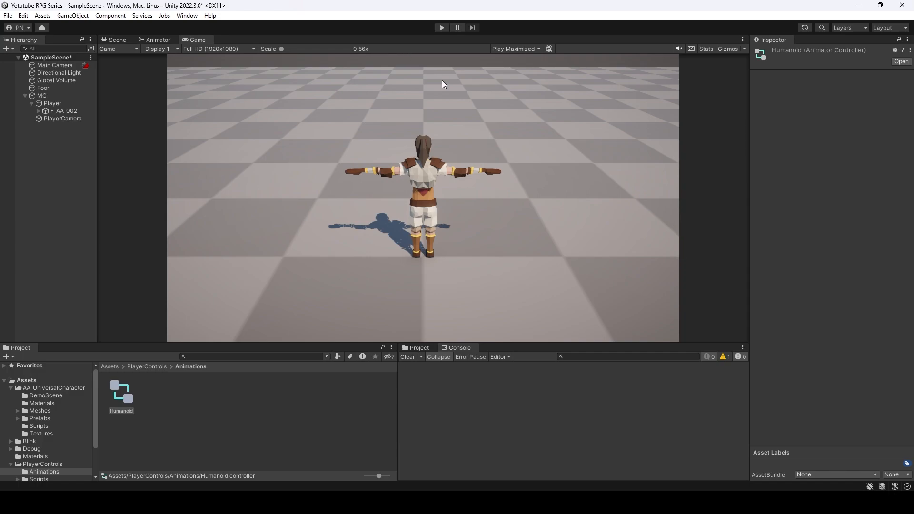
pyautogui.click(170, 39)
pyautogui.scroll(-5, 576, 174)
pyautogui.scroll(5, 572, 171)
pyautogui.scroll(-5, 566, 153)
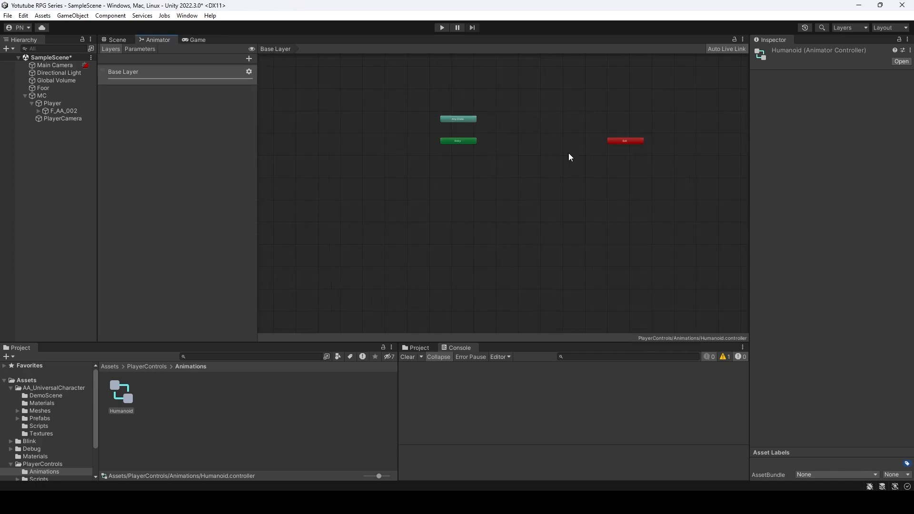
pyautogui.scroll(4, 564, 150)
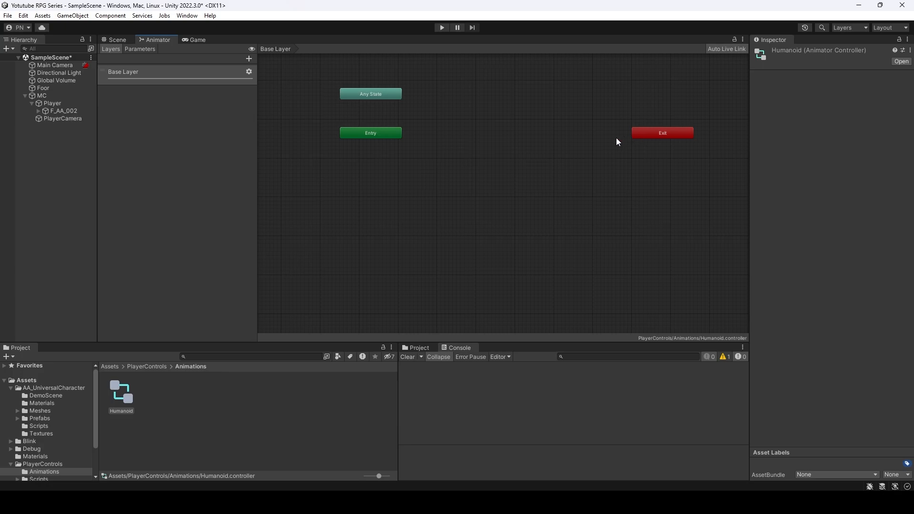
# Step: Create an empty state near the Entry node in the Base Layer and name it Idle
pyautogui.click(393, 134)
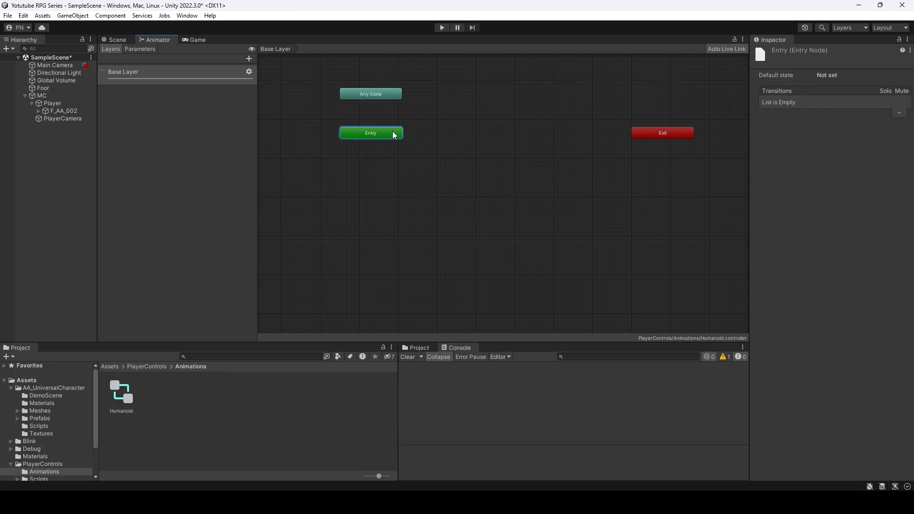
pyautogui.rightClick(425, 157)
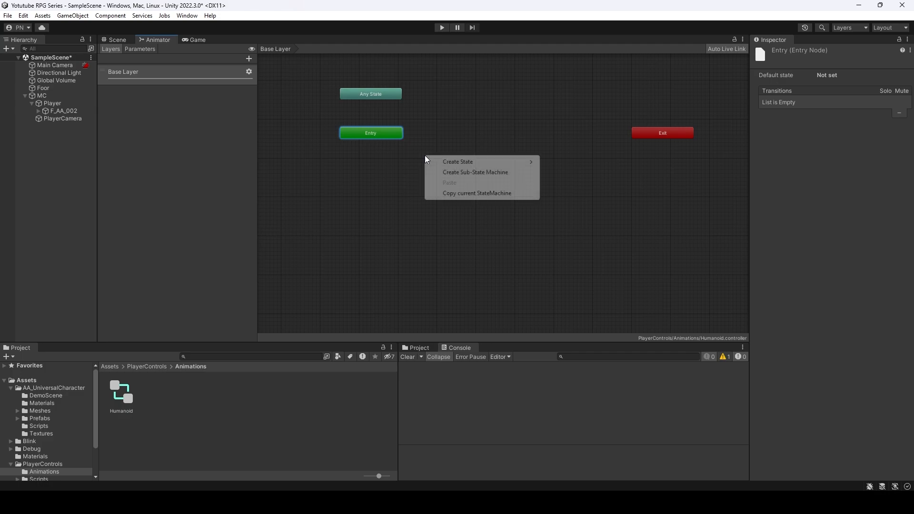
pyautogui.moveTo(458, 163)
pyautogui.click(563, 161)
pyautogui.click(458, 163)
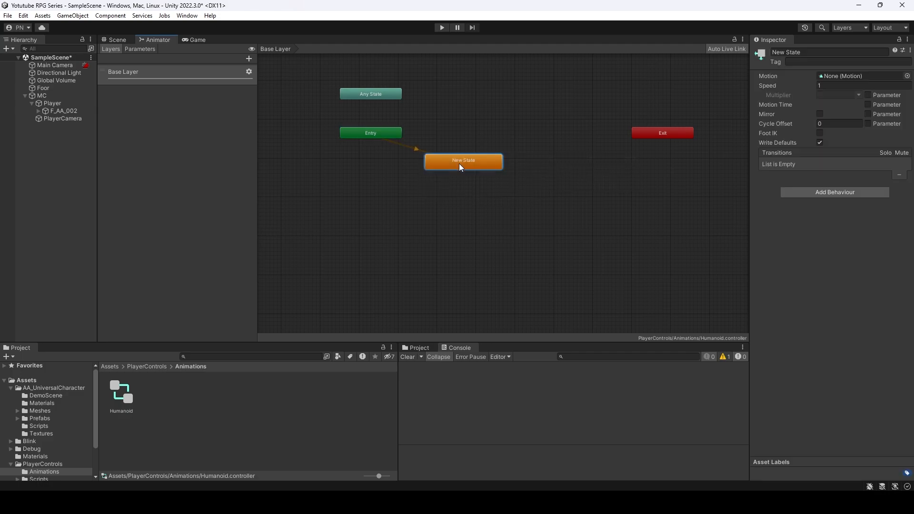
pyautogui.click(831, 51)
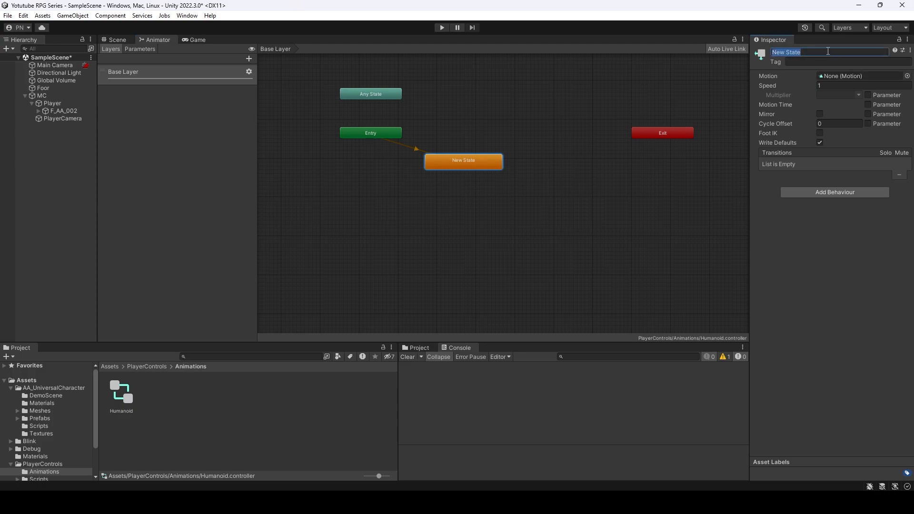
pyautogui.write('Idle')
pyautogui.press('Return')
pyautogui.rightClick(499, 161)
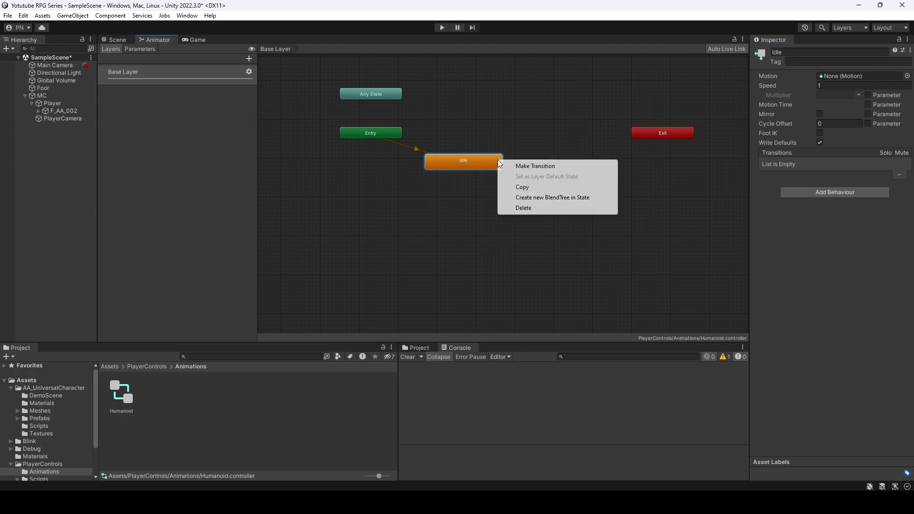
pyautogui.click(530, 166)
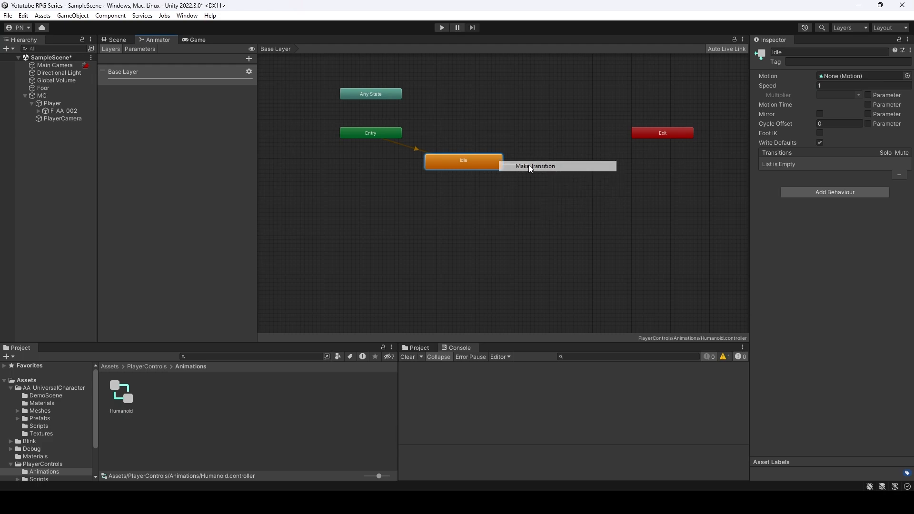
pyautogui.click(529, 90)
# Step: Create another empty state between Any State and Exit, above the Idle state, and name it Walk
pyautogui.rightClick(514, 92)
pyautogui.moveTo(552, 99)
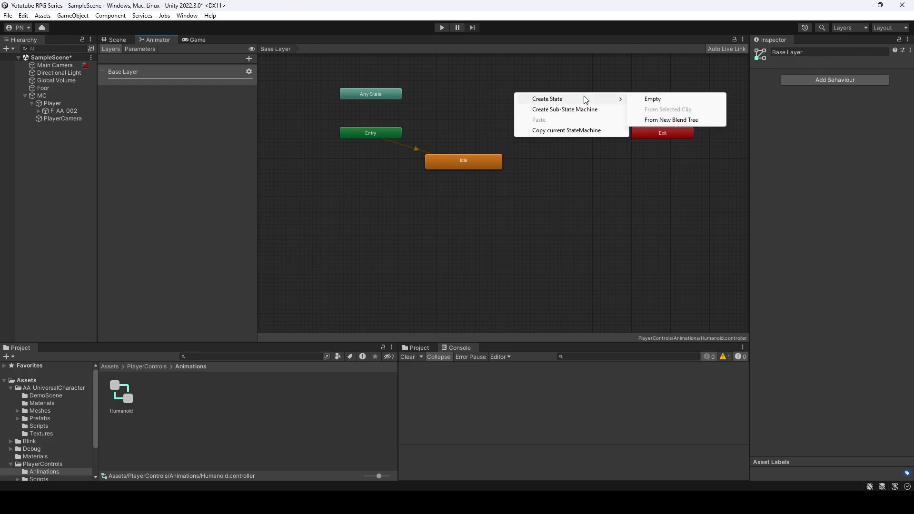
pyautogui.click(638, 99)
pyautogui.click(566, 103)
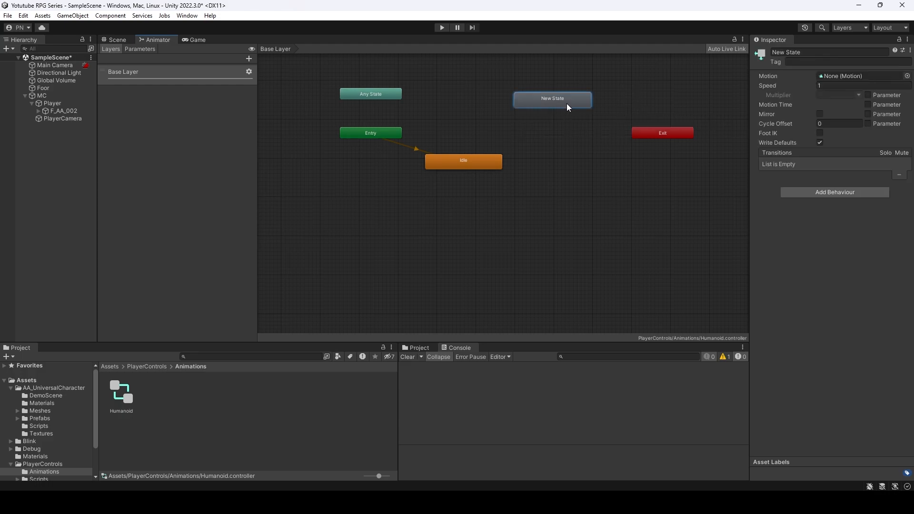
pyautogui.click(812, 52)
pyautogui.write('Walk')
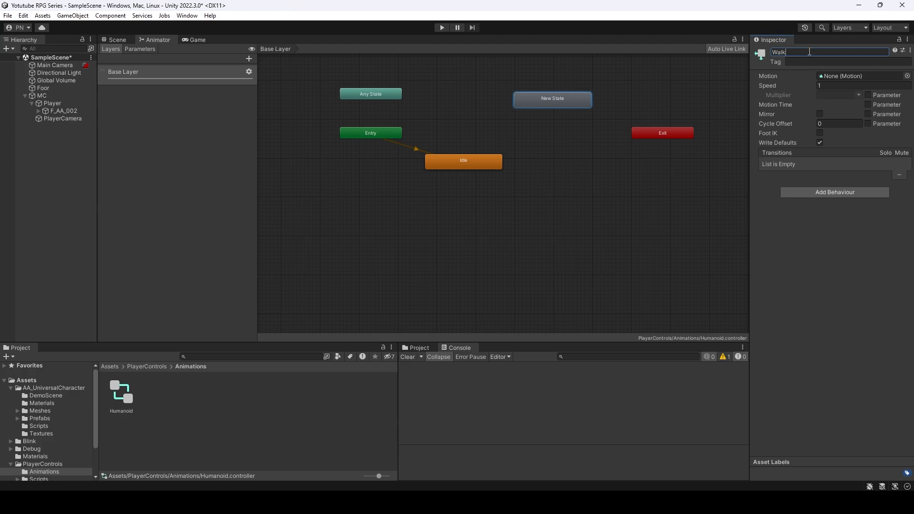
pyautogui.press('Return')
# Step: Make a transition from the Idle state to the Walk state and select it for inspection
pyautogui.click(493, 160)
pyautogui.rightClick(493, 161)
pyautogui.click(517, 164)
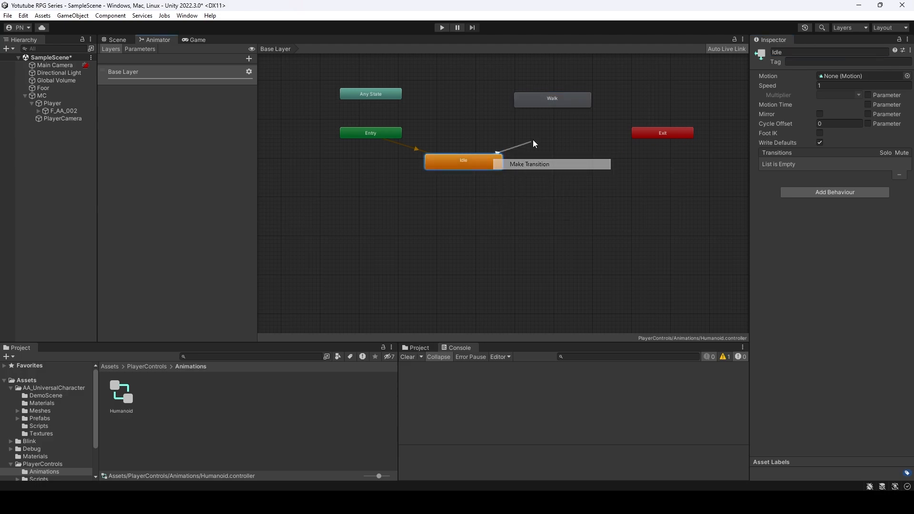
pyautogui.click(555, 101)
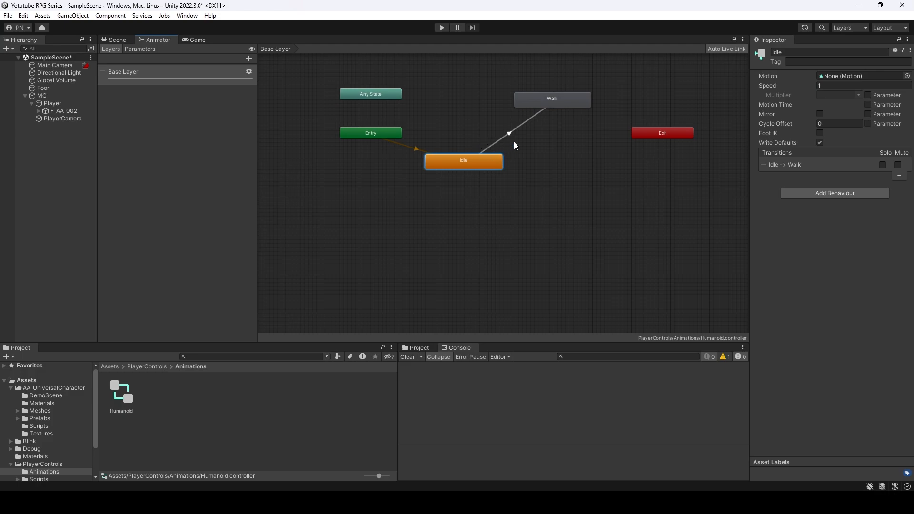
pyautogui.click(498, 140)
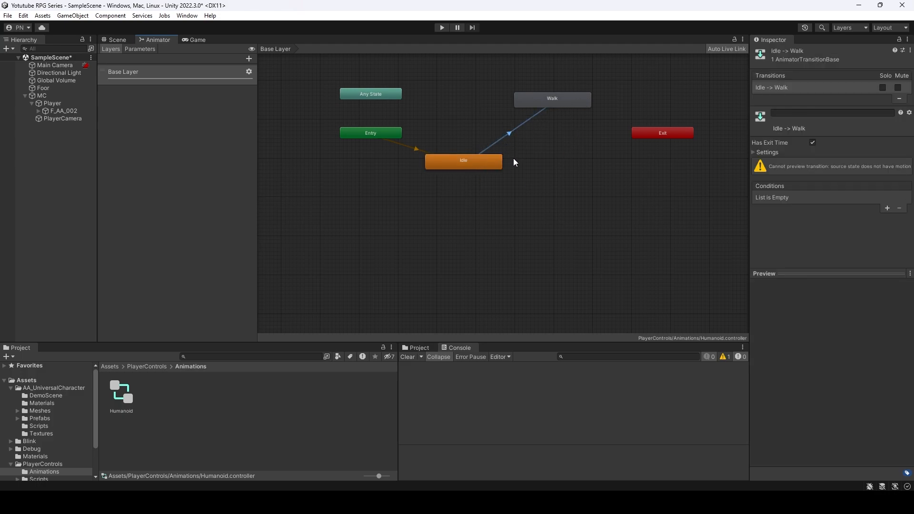
# Step: Show the controller's parameter list, and make and select a return transition from the Walk state to the Idle state
pyautogui.click(141, 50)
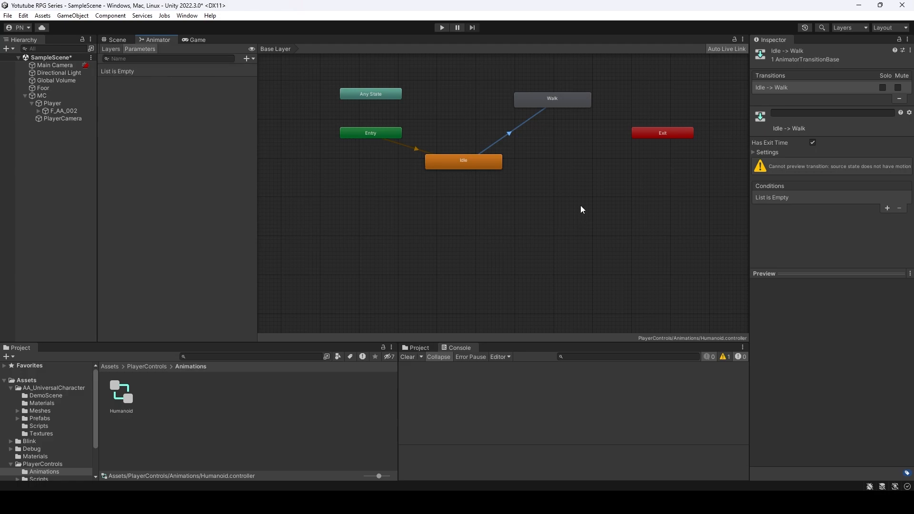
pyautogui.rightClick(558, 102)
pyautogui.click(569, 108)
pyautogui.click(488, 162)
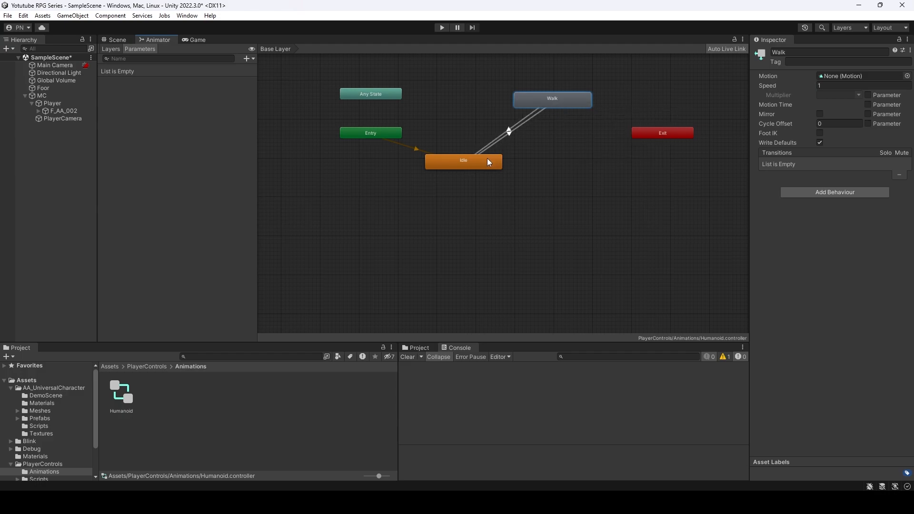
pyautogui.click(507, 129)
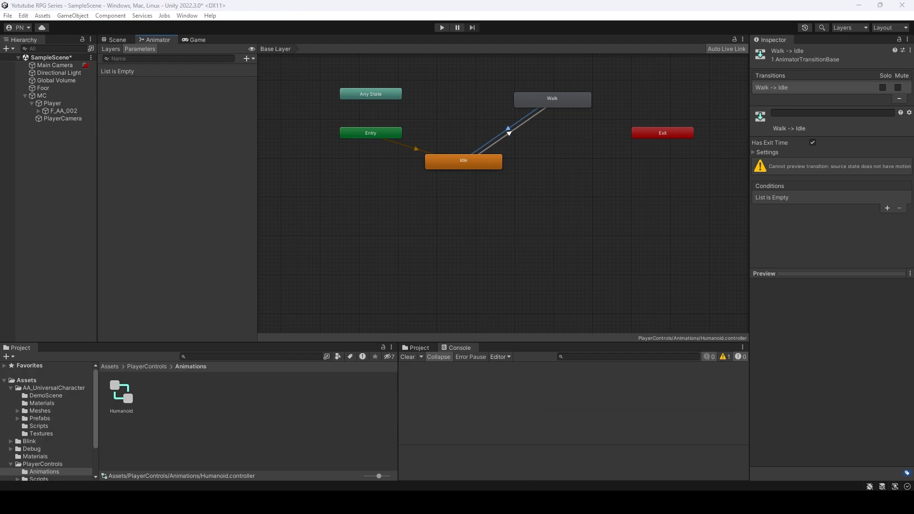
pyautogui.moveTo(636, 502)
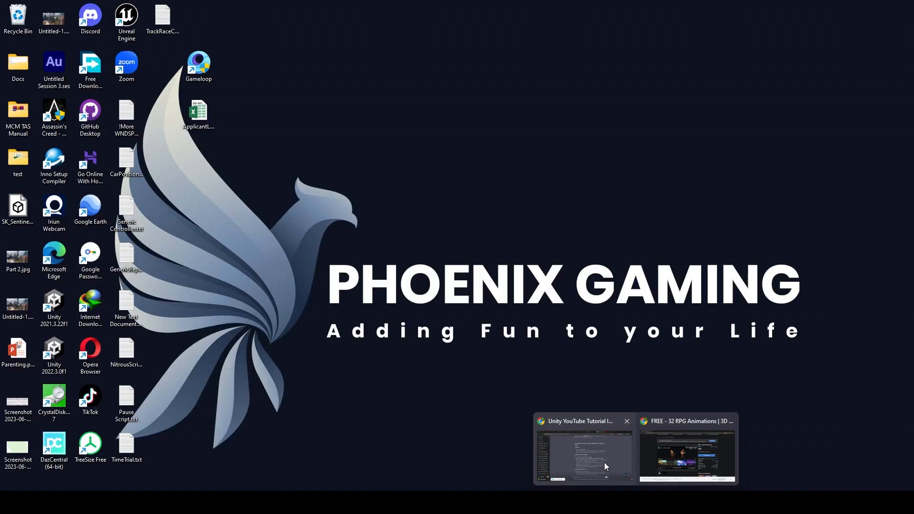
pyautogui.click(605, 464)
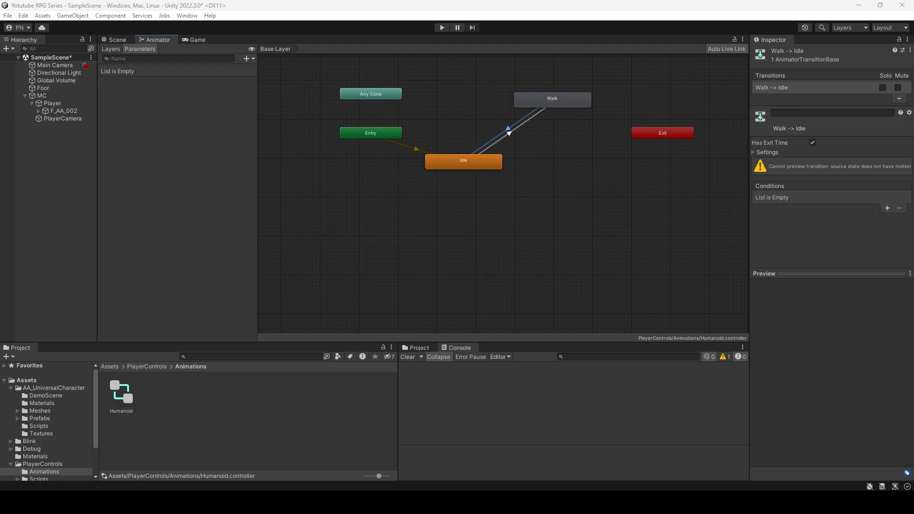
# Step: Delete the Idle and Walk states together with both transitions between them from the Base Layer
pyautogui.click(507, 185)
pyautogui.moveTo(481, 88); pyautogui.dragTo(535, 187)
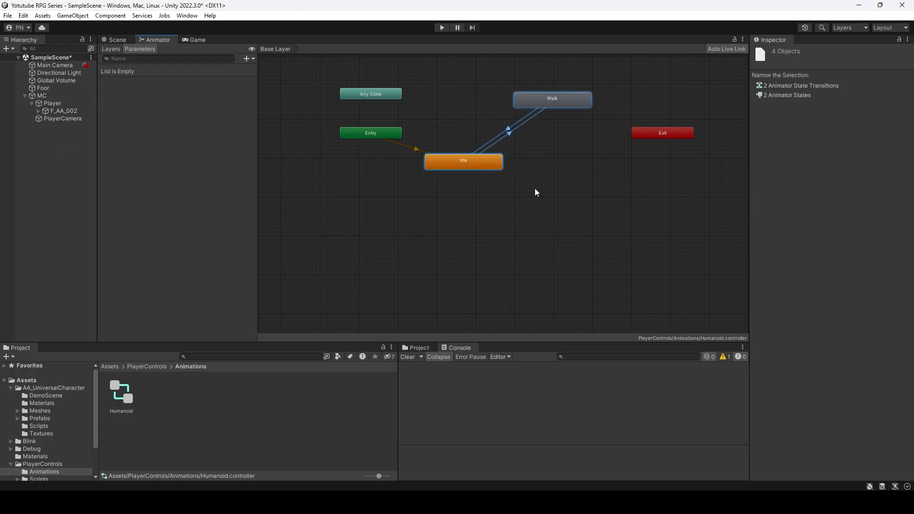
pyautogui.press('Delete')
# Step: Create a state from a new blend tree between Entry and Exit in the Base Layer and name it Locomotion
pyautogui.rightClick(481, 123)
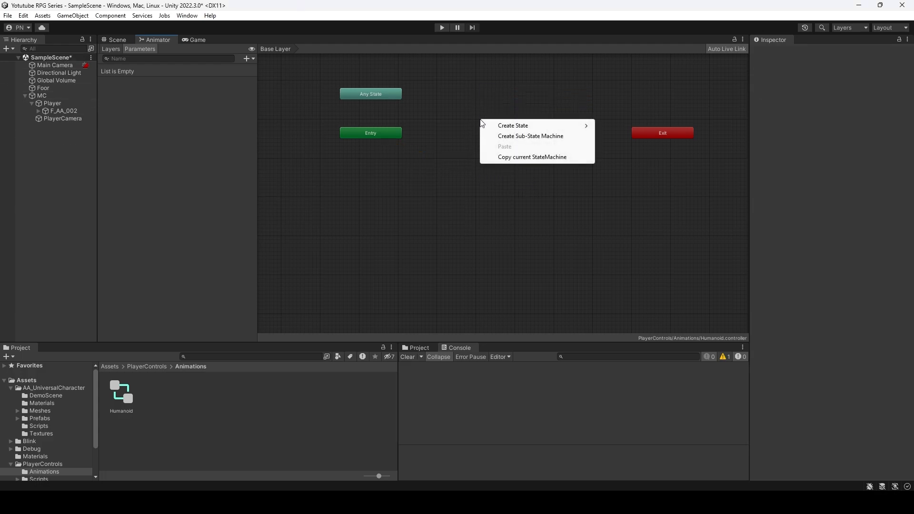
pyautogui.moveTo(495, 127)
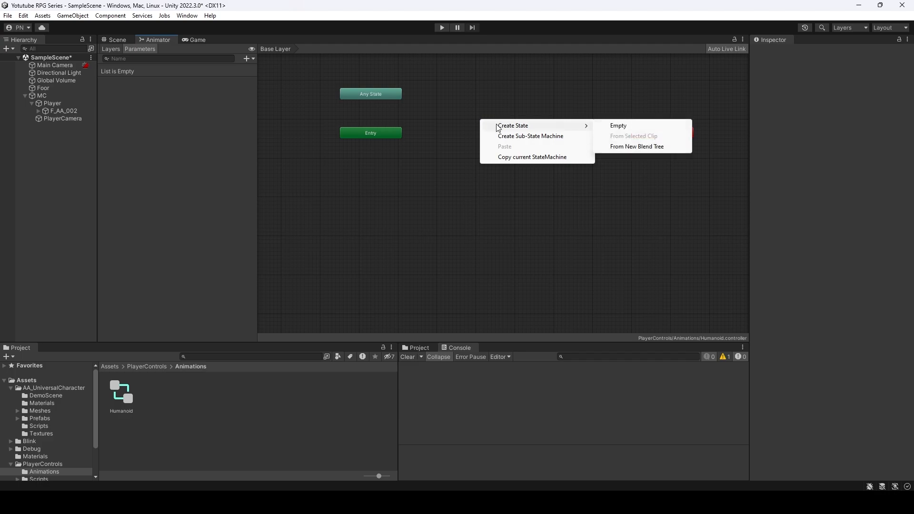
pyautogui.click(647, 147)
pyautogui.click(523, 127)
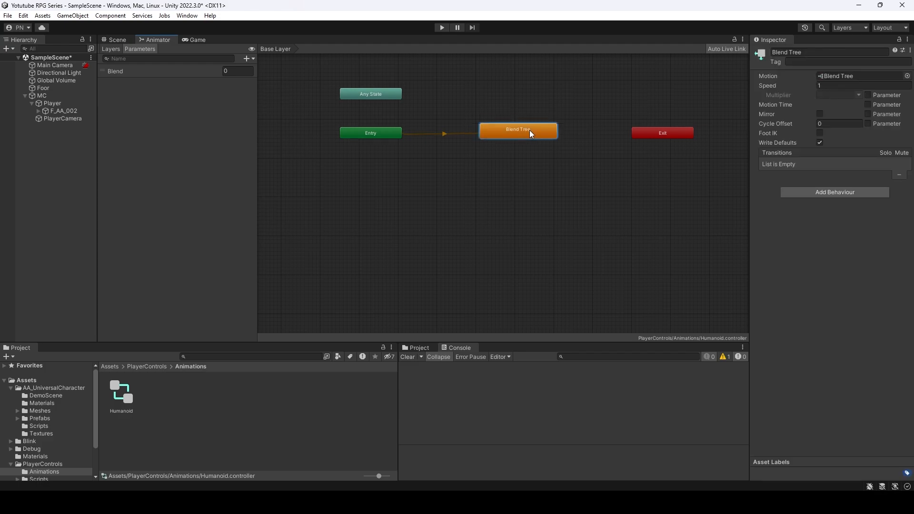
pyautogui.click(809, 53)
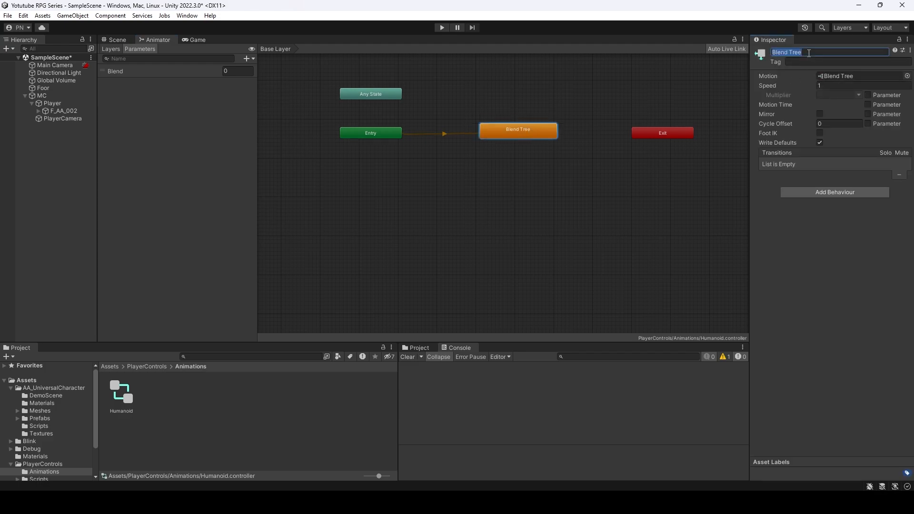
pyautogui.write('Locomotion')
pyautogui.click(447, 135)
pyautogui.click(533, 133)
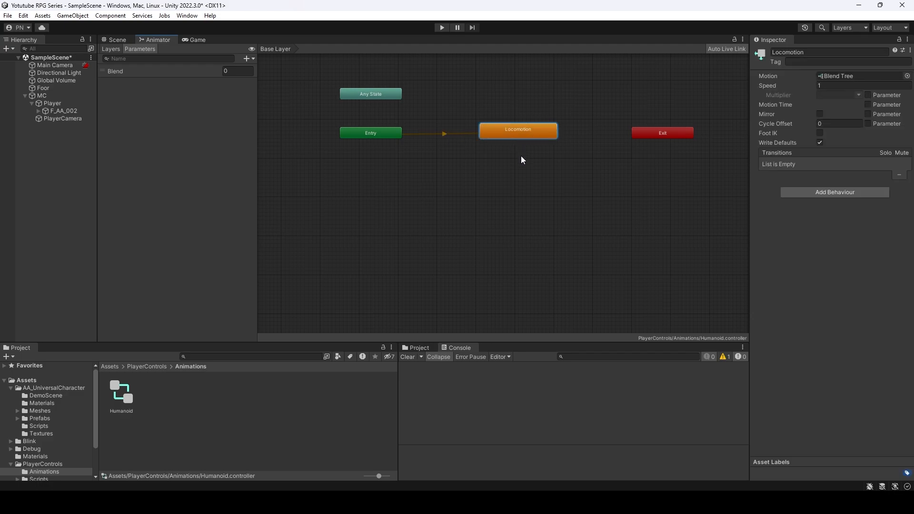
# Step: Open the Locomotion blend tree for editing and rename the Blend parameter to Vertical
pyautogui.doubleClick(523, 133)
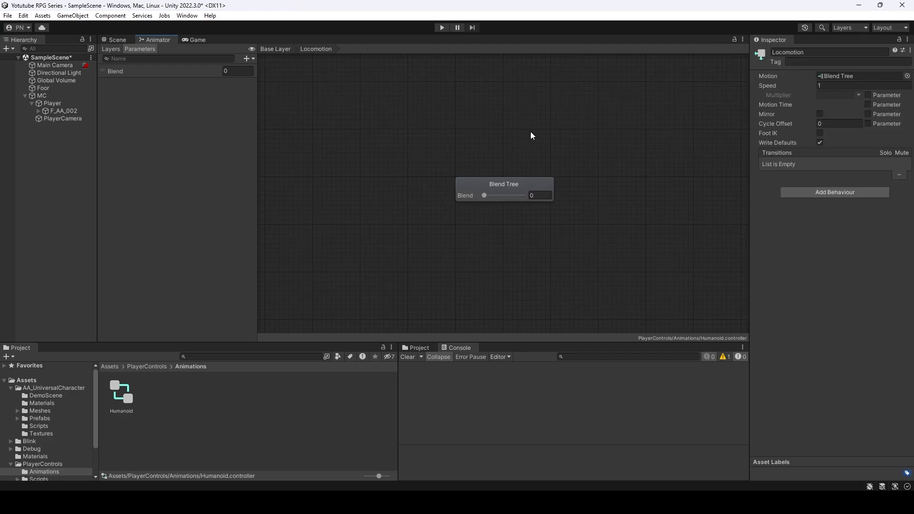
pyautogui.click(143, 72)
pyautogui.doubleClick(135, 73)
pyautogui.write('Vertical')
pyautogui.press('Return')
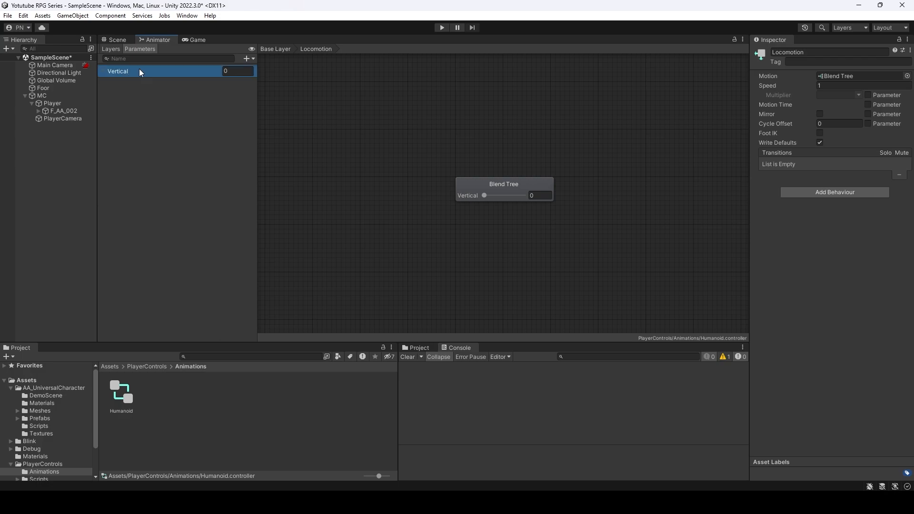
# Step: Add a second float parameter named Horizontal to the animator controller
pyautogui.click(246, 59)
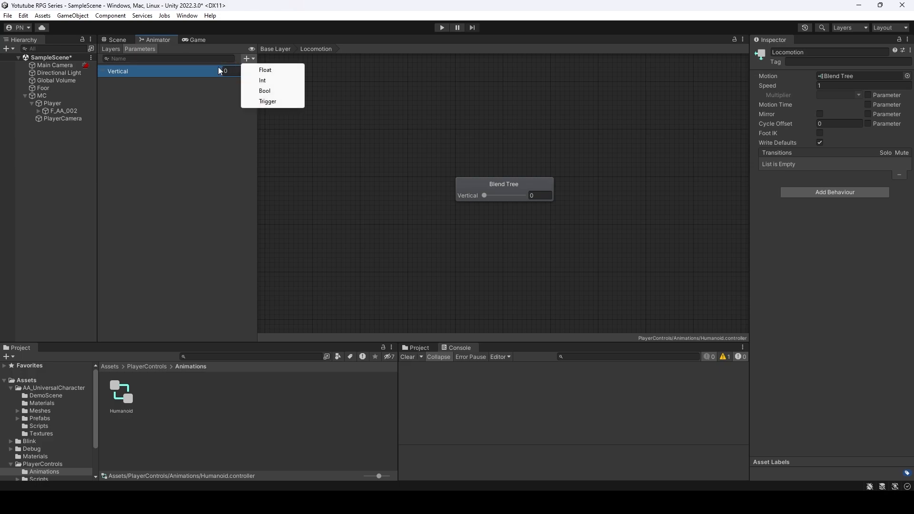
pyautogui.click(265, 71)
pyautogui.write('Horizontal')
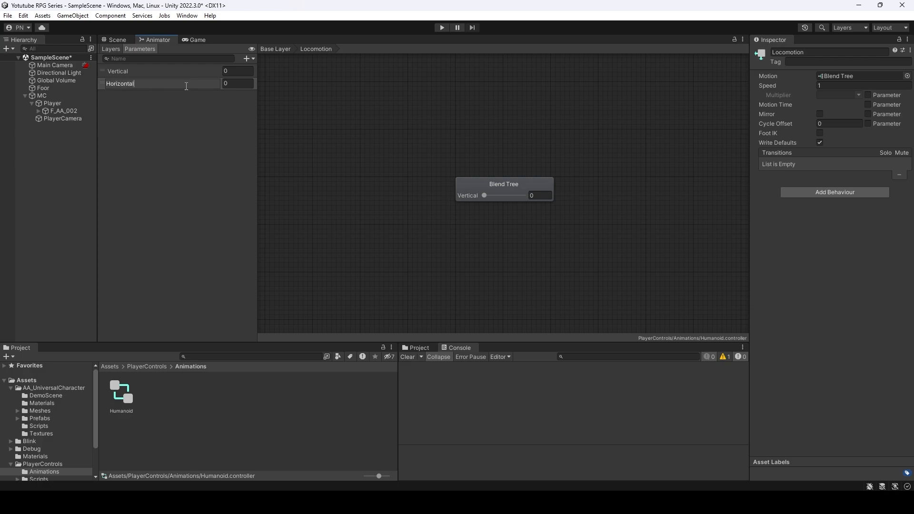
pyautogui.press('Return')
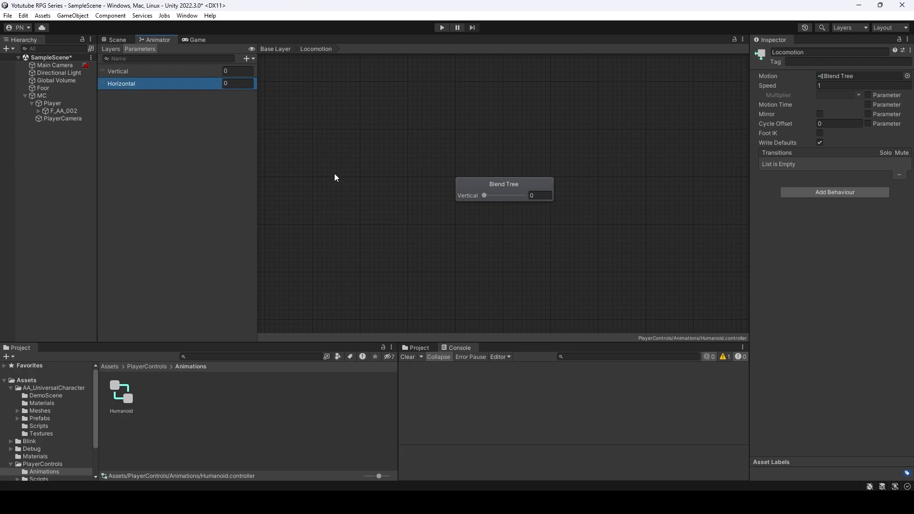
# Step: Set the blend type of the Blend Tree node to 2D Freeform Cartesian
pyautogui.click(476, 186)
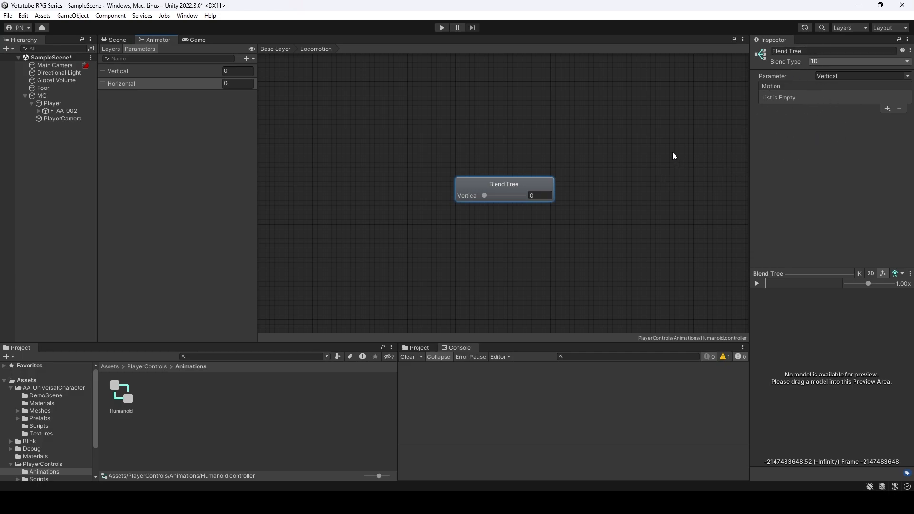
pyautogui.click(825, 63)
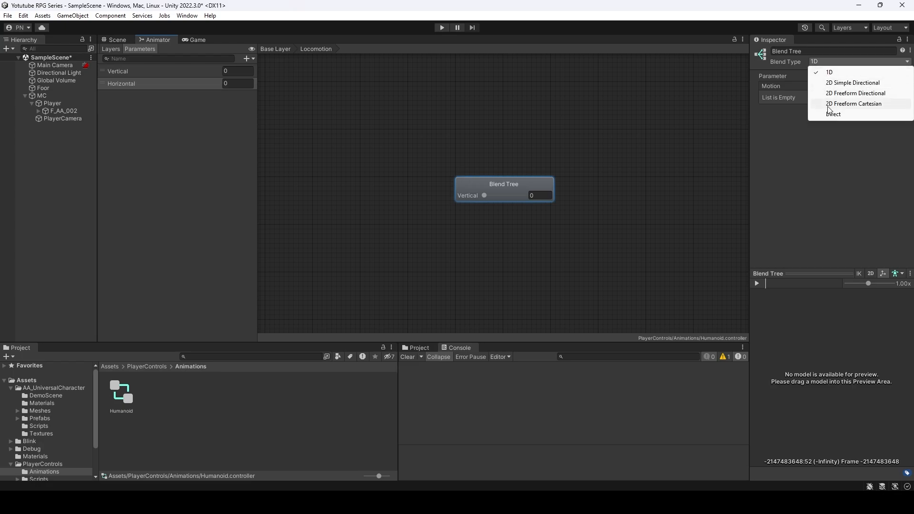
pyautogui.click(852, 103)
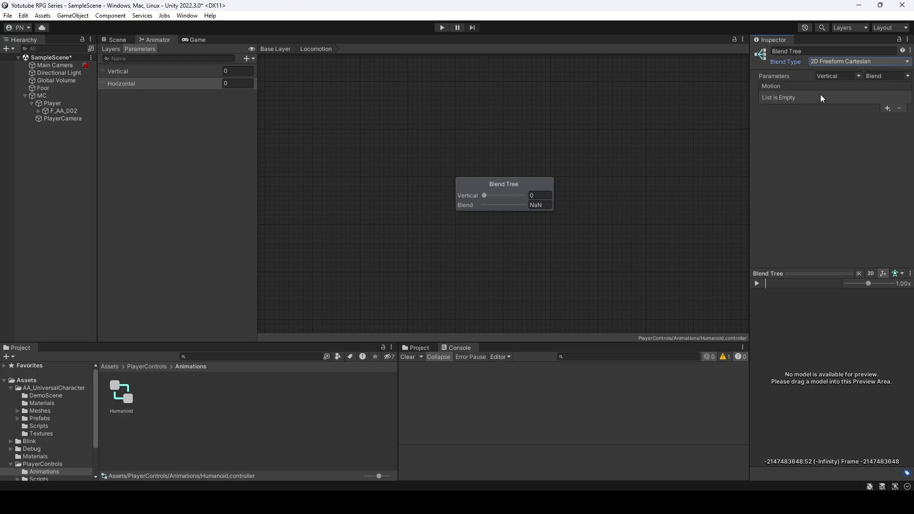
pyautogui.click(842, 62)
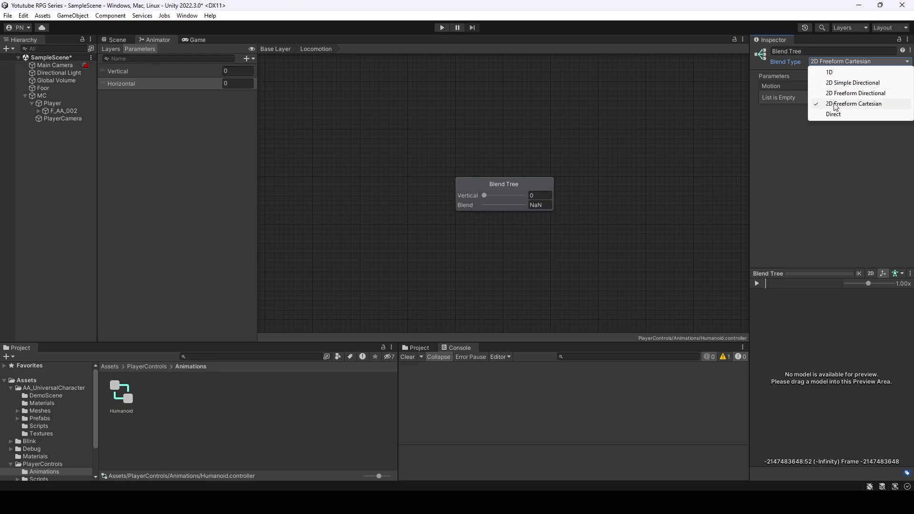
pyautogui.click(857, 103)
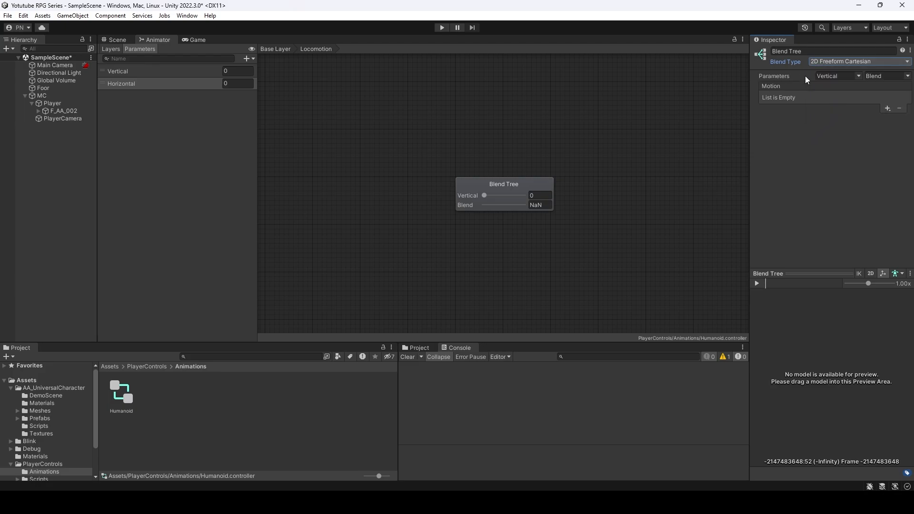
# Step: Use Horizontal as the blend tree's first parameter and Vertical as its second, and set the node's Vertical value to 0
pyautogui.click(867, 77)
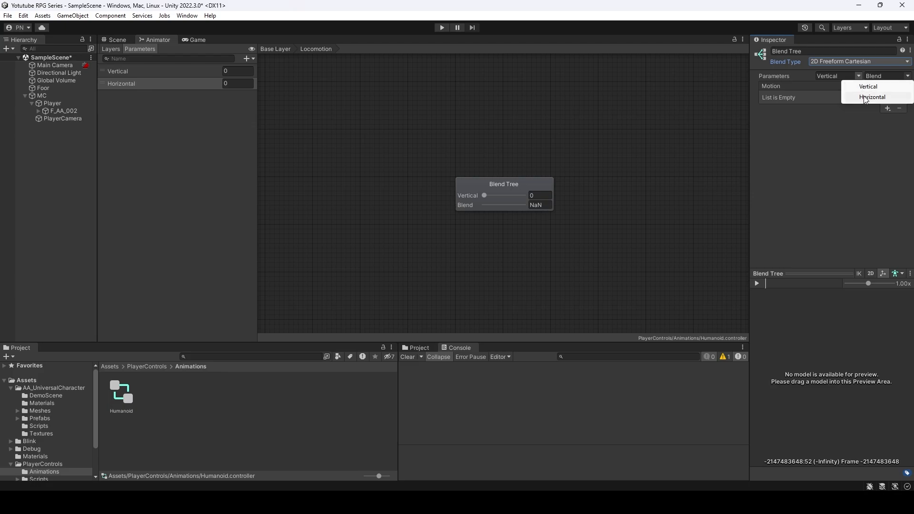
pyautogui.click(871, 98)
pyautogui.click(883, 76)
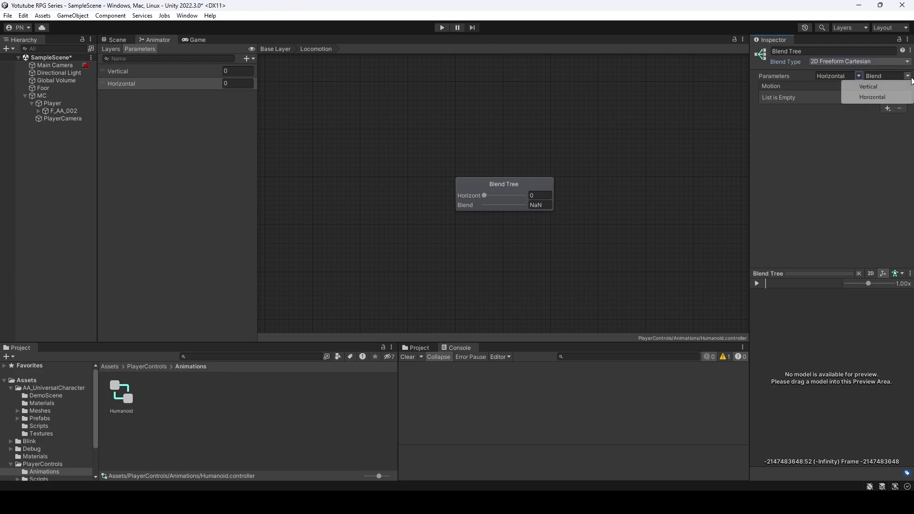
pyautogui.click(883, 87)
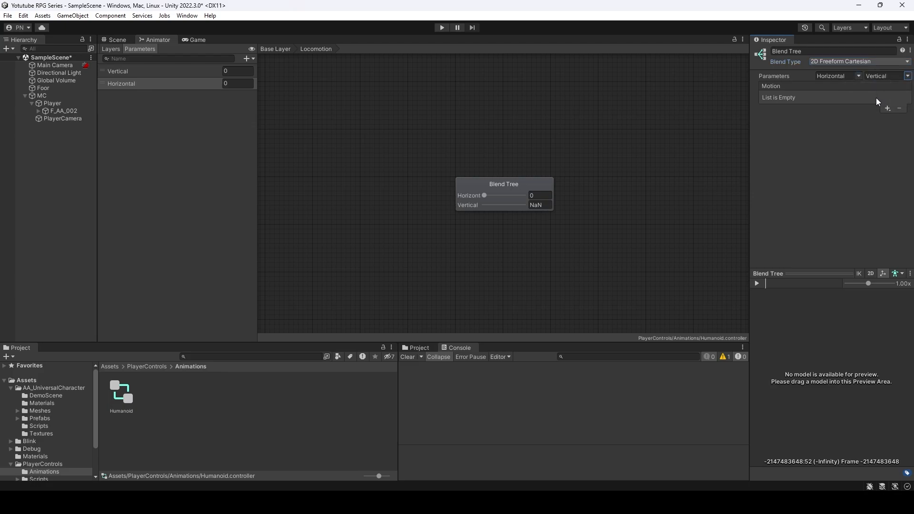
pyautogui.click(547, 205)
pyautogui.write('0')
pyautogui.click(773, 178)
# Step: Add three empty motion fields to the blend tree's motion list
pyautogui.click(887, 109)
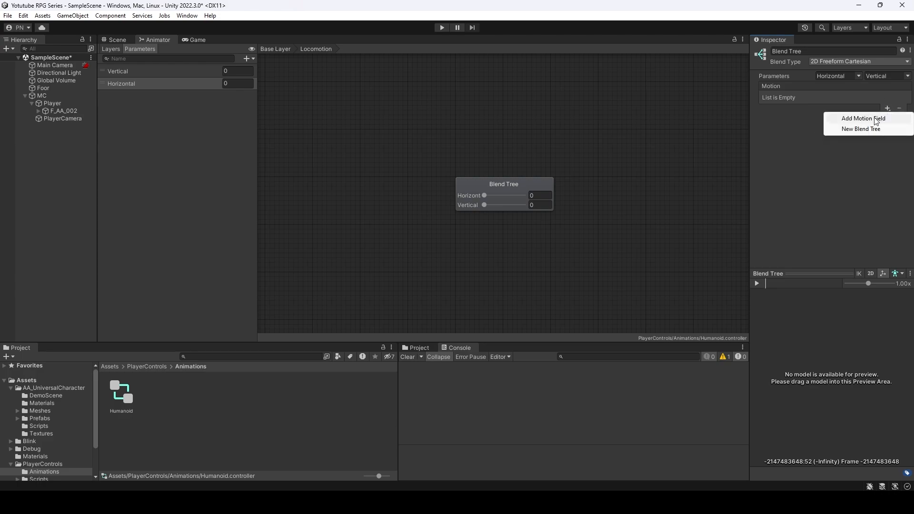
pyautogui.click(874, 118)
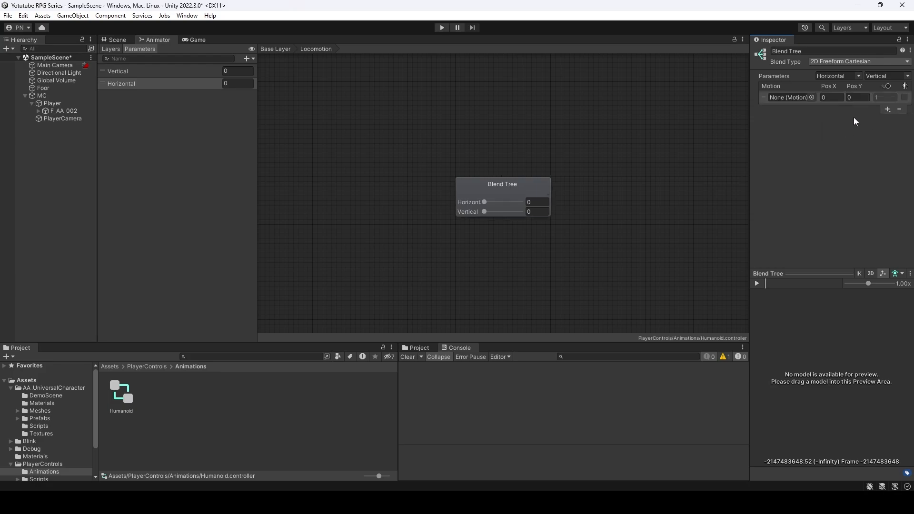
pyautogui.click(887, 110)
pyautogui.click(875, 118)
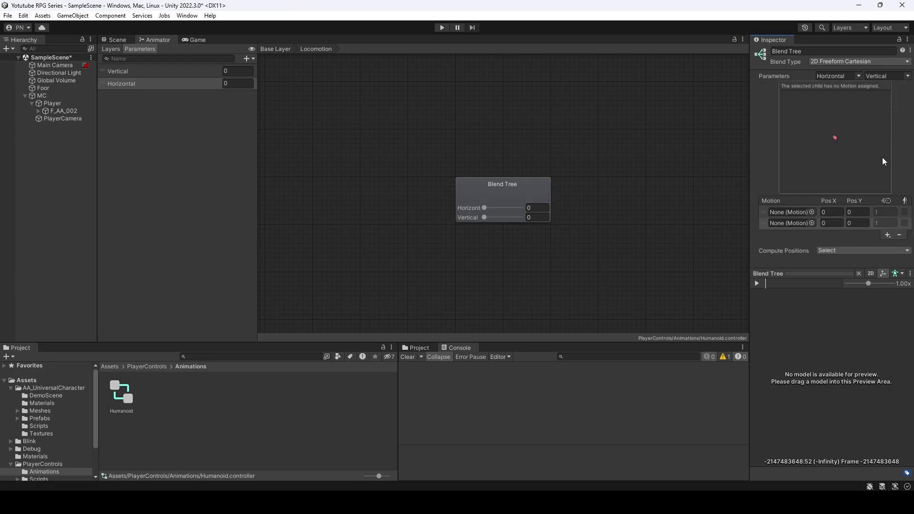
pyautogui.click(887, 235)
pyautogui.click(887, 245)
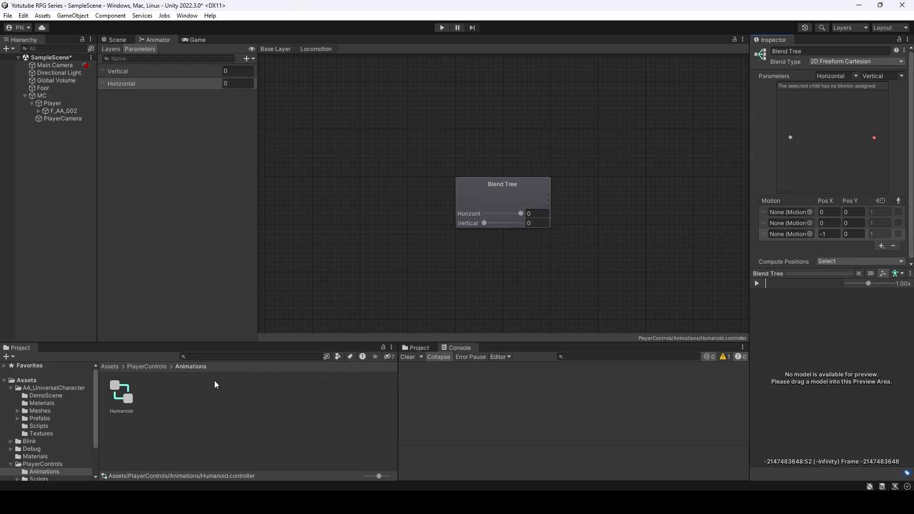
# Step: Assign the Idle, Walk and RunForward animation clips to the first, second and third motion fields respectively
pyautogui.click(809, 213)
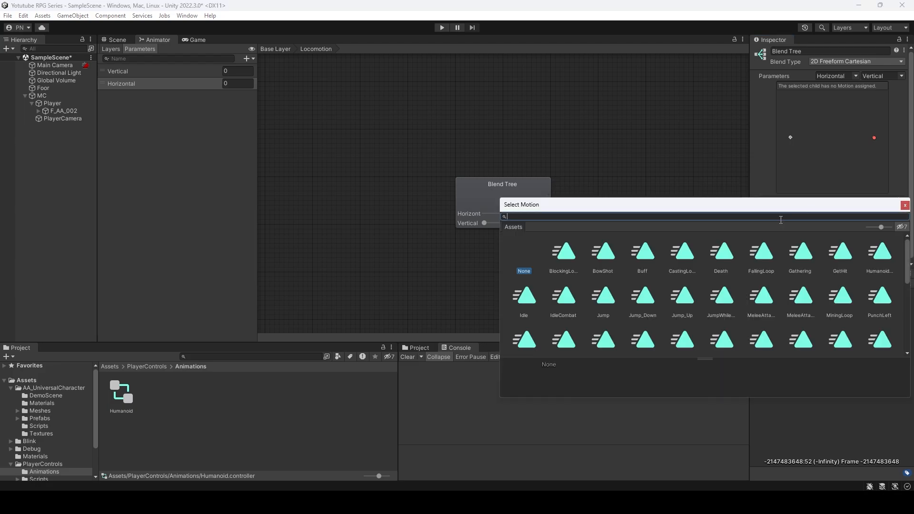
pyautogui.write('idle')
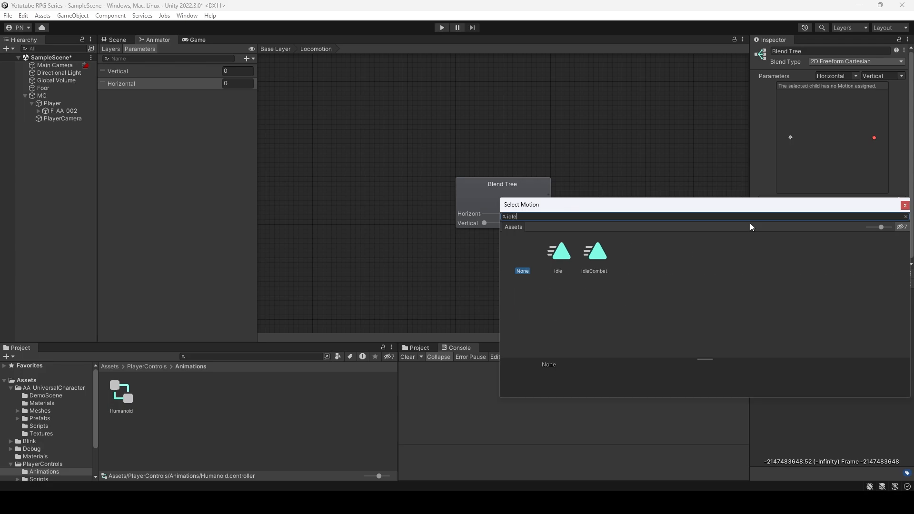
pyautogui.doubleClick(562, 256)
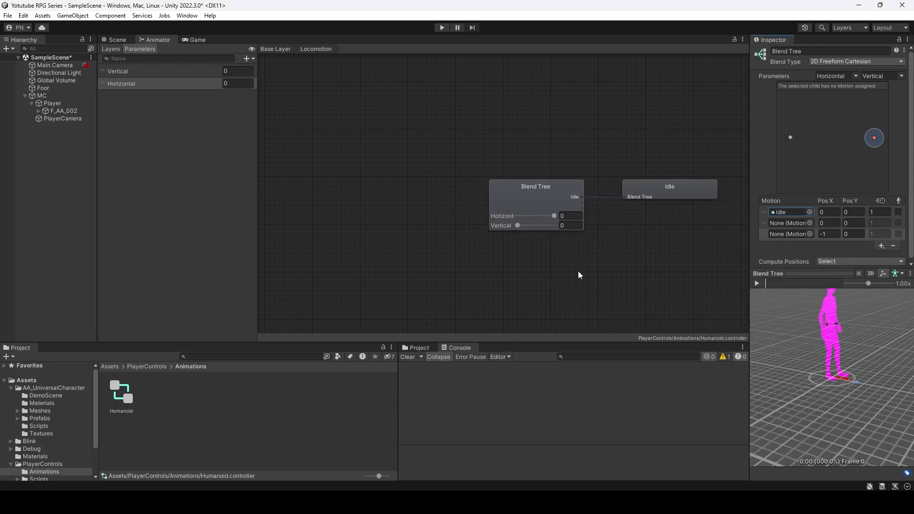
pyautogui.click(809, 222)
pyautogui.write('walk')
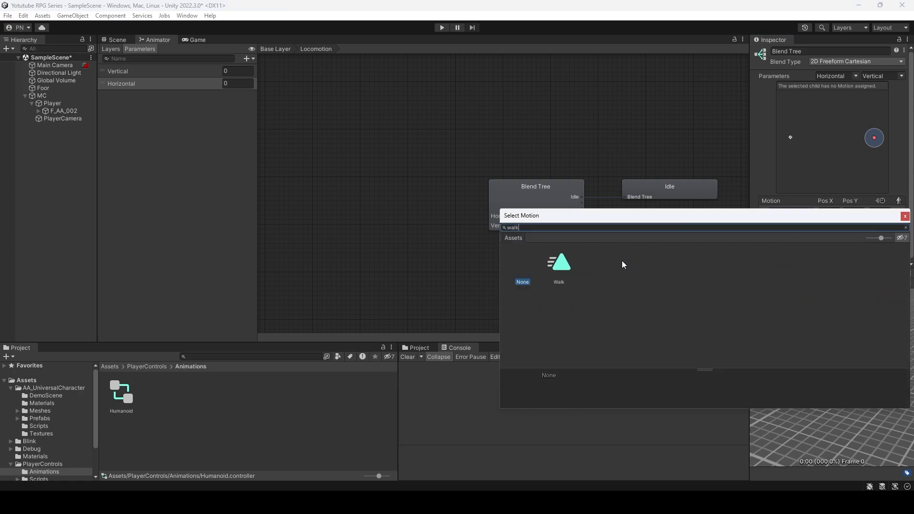
pyautogui.doubleClick(560, 264)
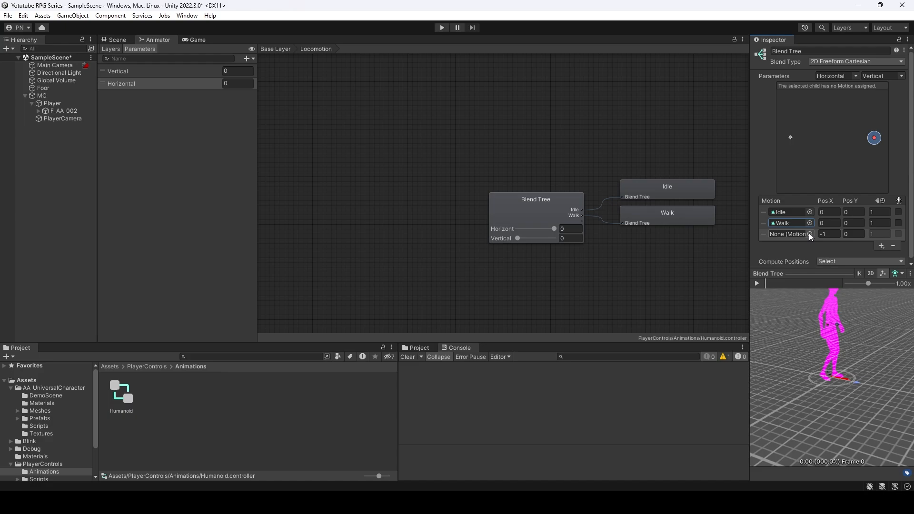
pyautogui.click(810, 234)
pyautogui.write('run')
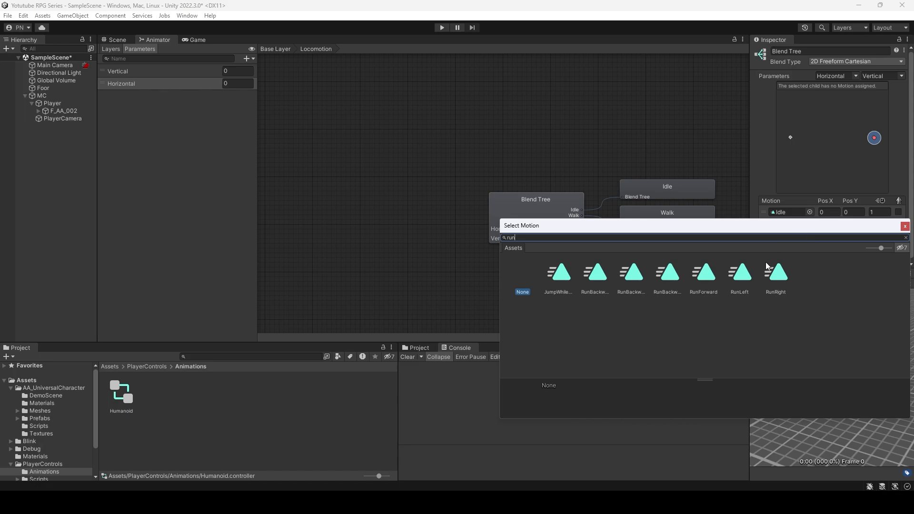
pyautogui.doubleClick(707, 275)
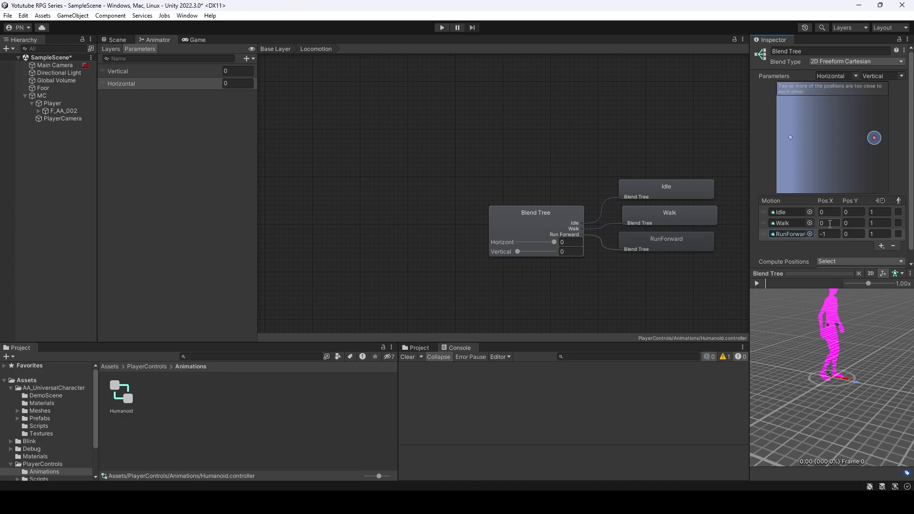
# Step: Set the Walk motion's Pos Y to 0.5 in the blend tree
pyautogui.moveTo(519, 251)
pyautogui.mouseDown()
pyautogui.moveTo(552, 254)
pyautogui.moveTo(507, 252)
pyautogui.mouseUp()
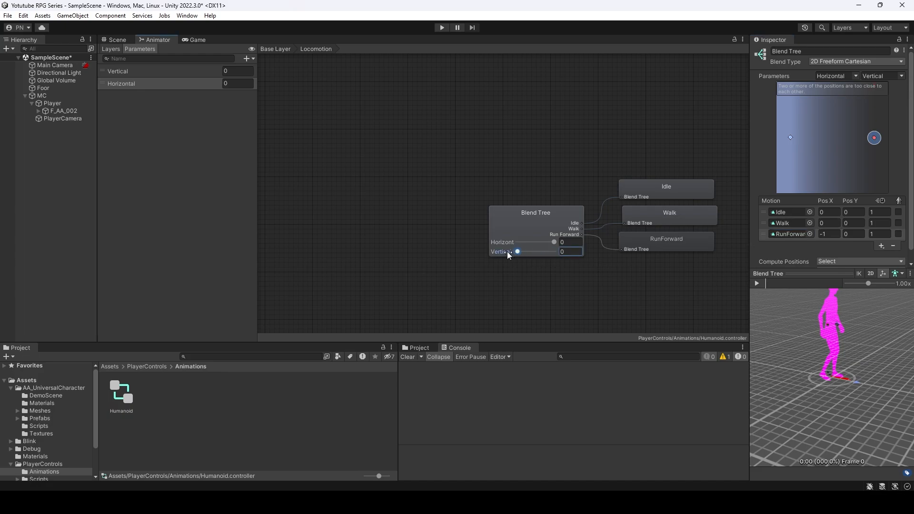
pyautogui.click(855, 223)
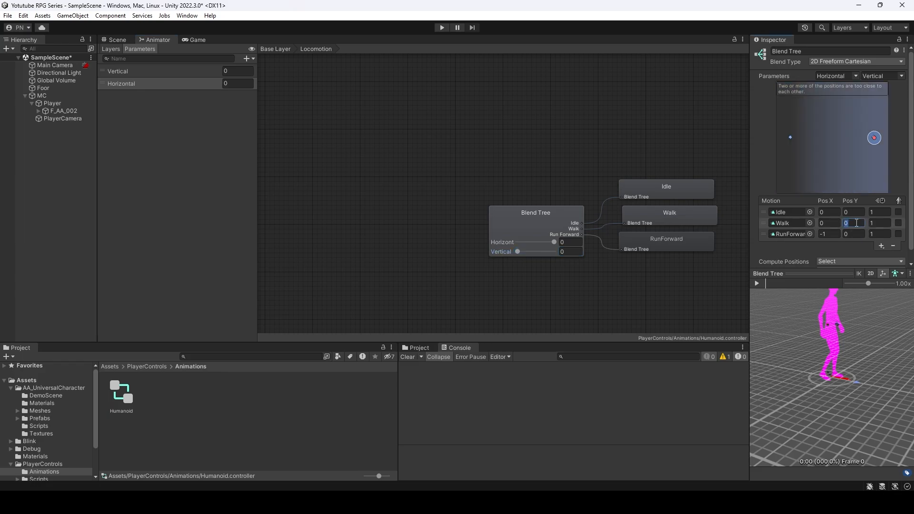
pyautogui.write('.5')
pyautogui.press('Return')
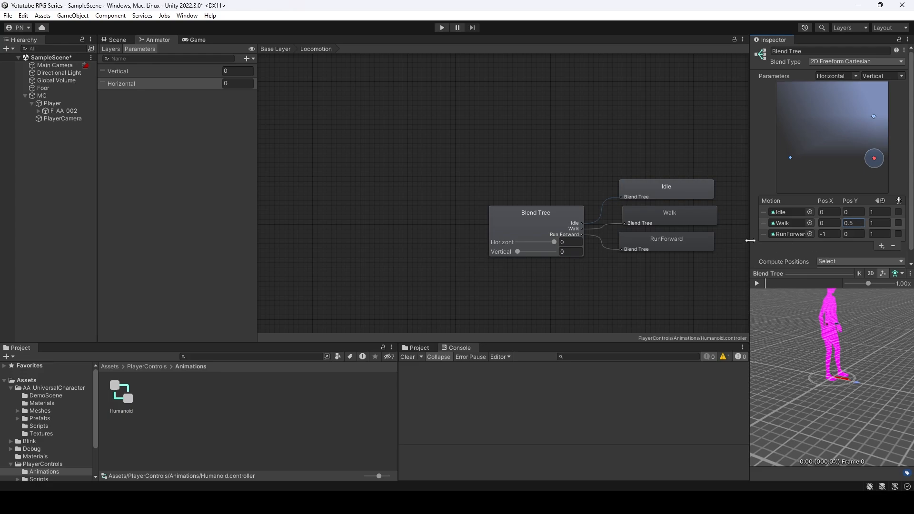
# Step: Set the RunForward motion's Pos X to 0 and Pos Y to 1 in the blend tree
pyautogui.click(838, 234)
pyautogui.write('0')
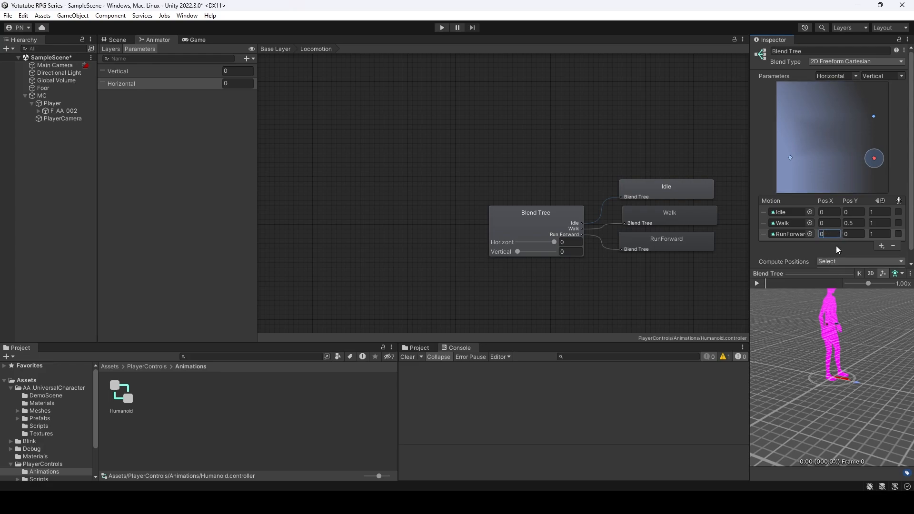
pyautogui.click(850, 212)
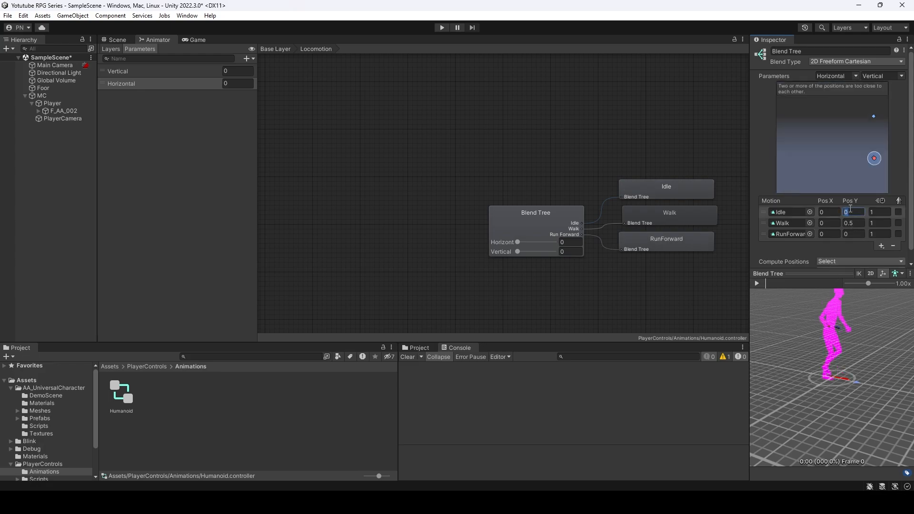
pyautogui.click(854, 224)
pyautogui.doubleClick(855, 222)
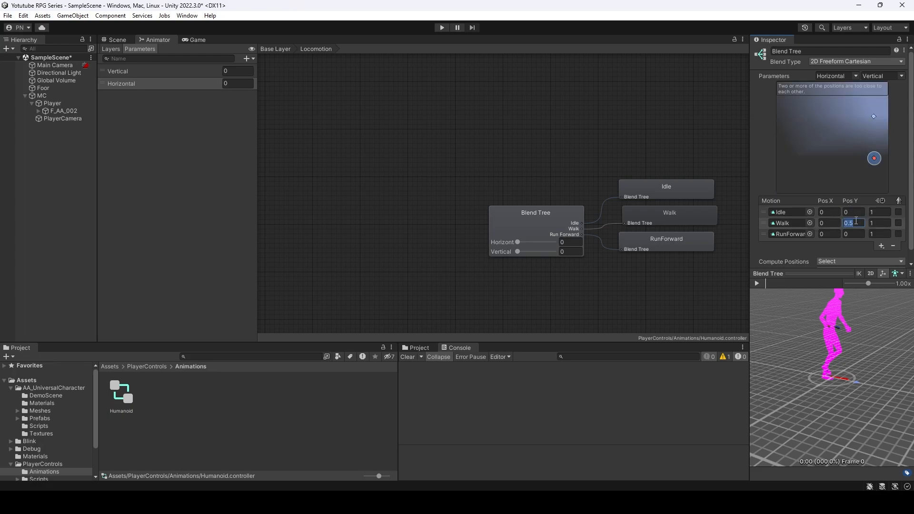
pyautogui.click(864, 233)
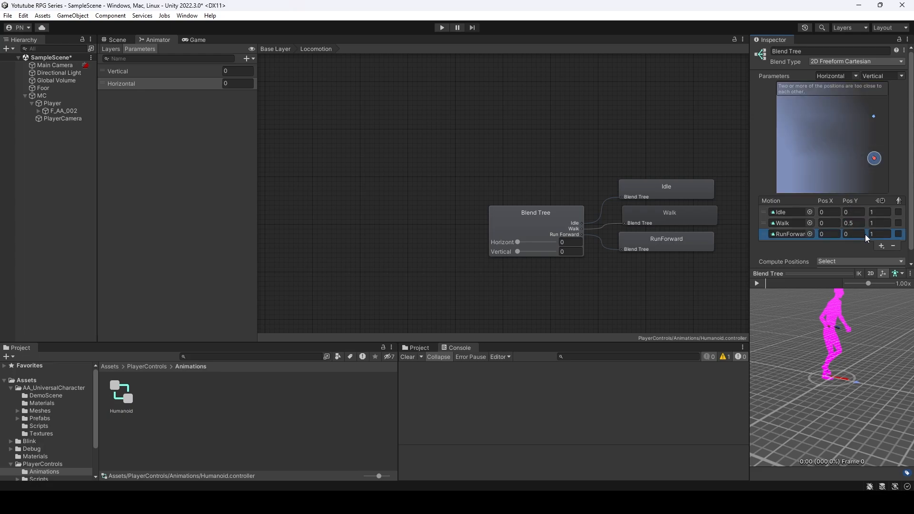
pyautogui.doubleClick(865, 234)
pyautogui.write('1')
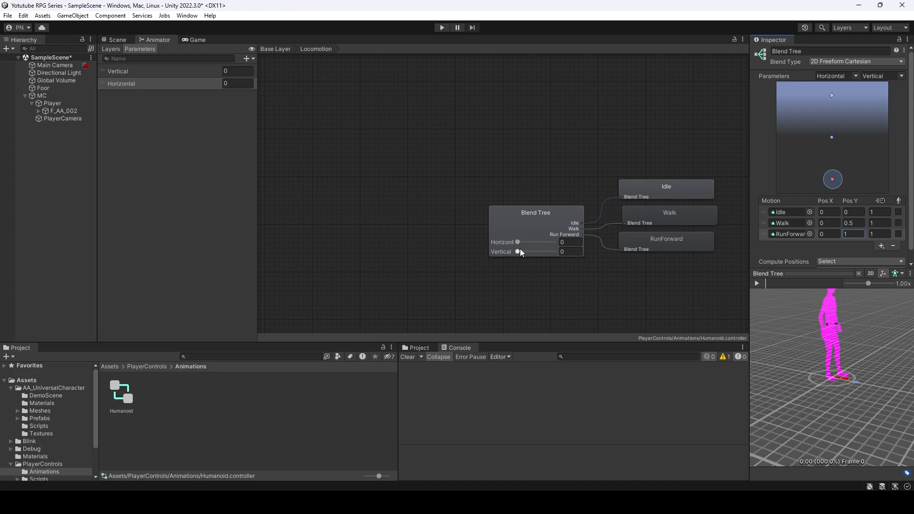
# Step: Play the blend tree preview while sweeping the node's Vertical value, and return Vertical to 0
pyautogui.moveTo(519, 250); pyautogui.dragTo(520, 251)
pyautogui.moveTo(519, 252); pyautogui.dragTo(585, 253)
pyautogui.click(758, 283)
pyautogui.moveTo(554, 254); pyautogui.dragTo(528, 256)
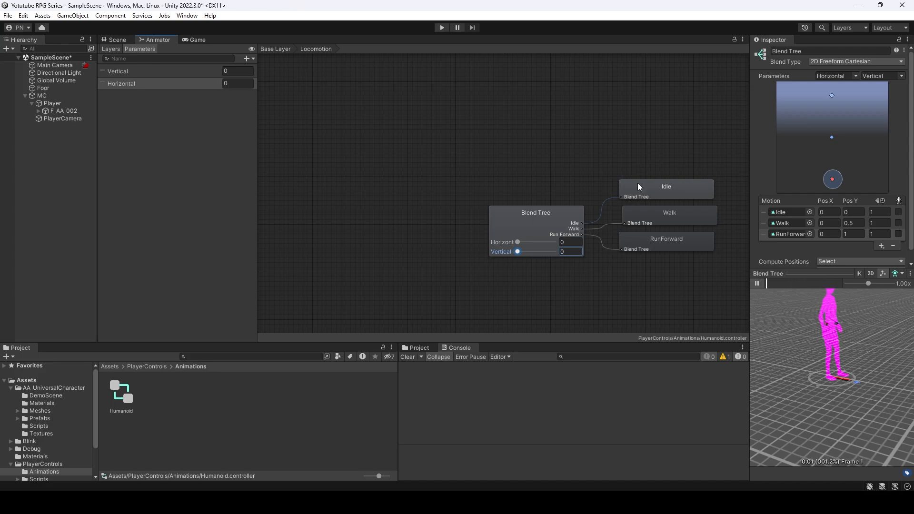
pyautogui.moveTo(517, 252); pyautogui.dragTo(477, 277)
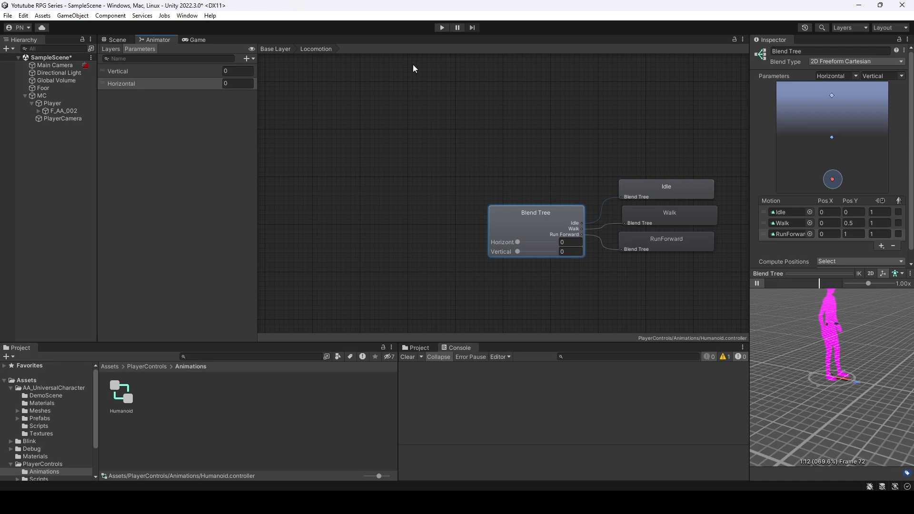
# Step: Show the scene view and open the PlayerControls/Scripts/Locomotion folder in the project
pyautogui.click(122, 42)
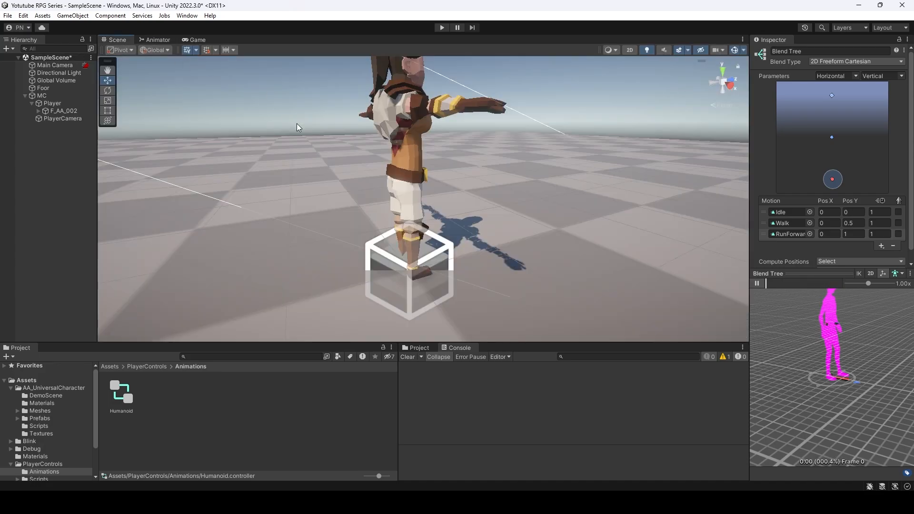
pyautogui.click(142, 367)
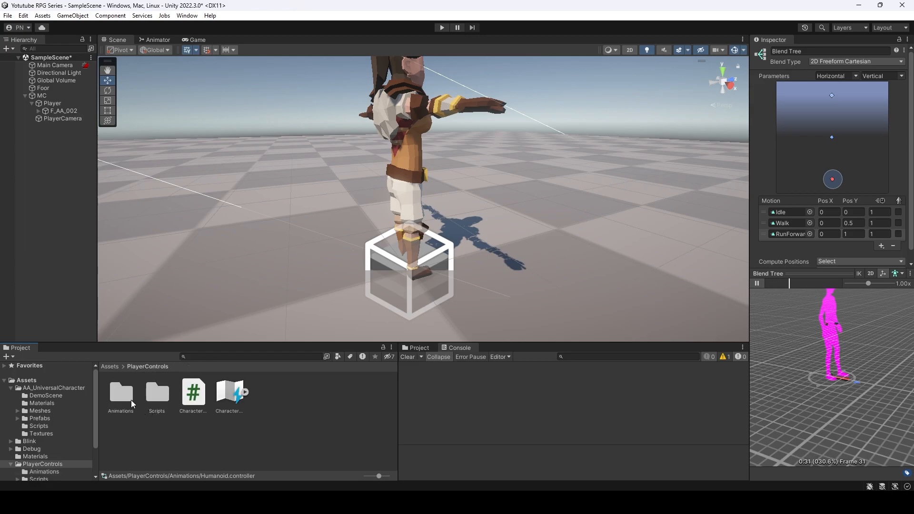
pyautogui.click(131, 401)
pyautogui.doubleClick(132, 404)
pyautogui.click(147, 366)
pyautogui.doubleClick(160, 390)
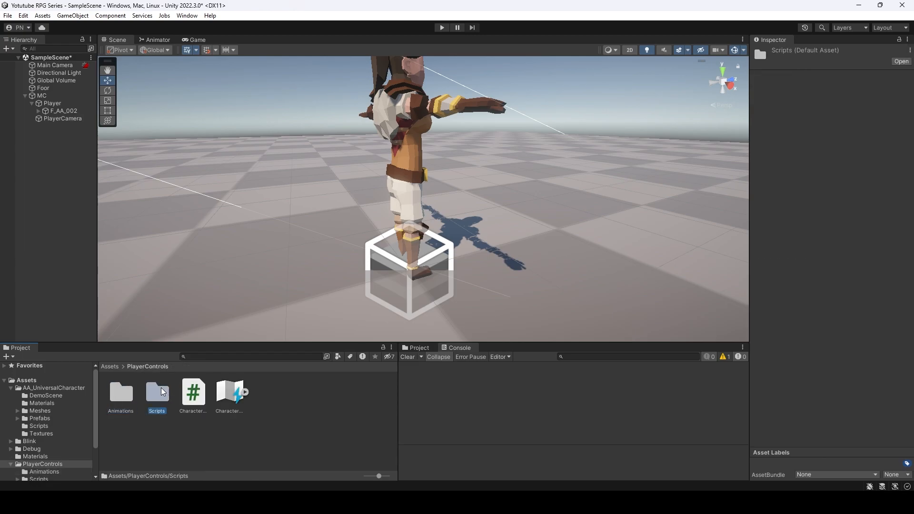
pyautogui.doubleClick(128, 398)
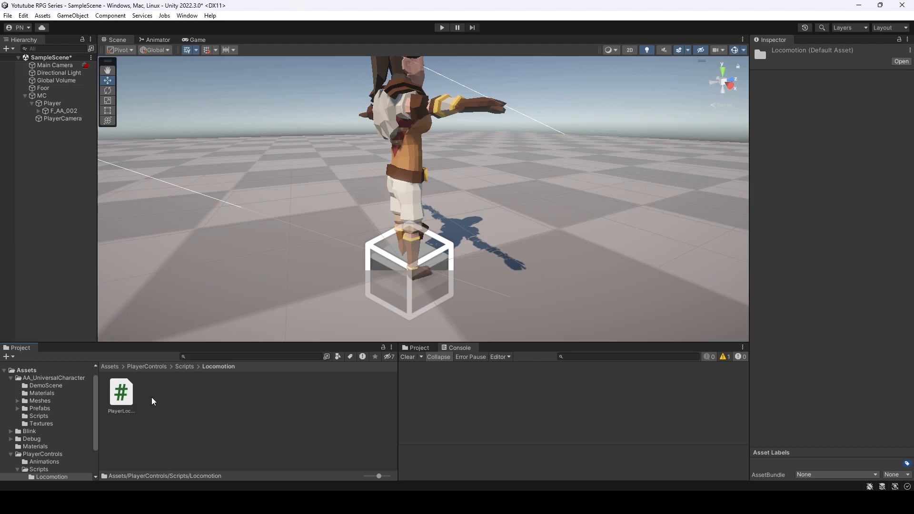
# Step: Create a C# script named AnimatorController in the Locomotion folder
pyautogui.rightClick(191, 405)
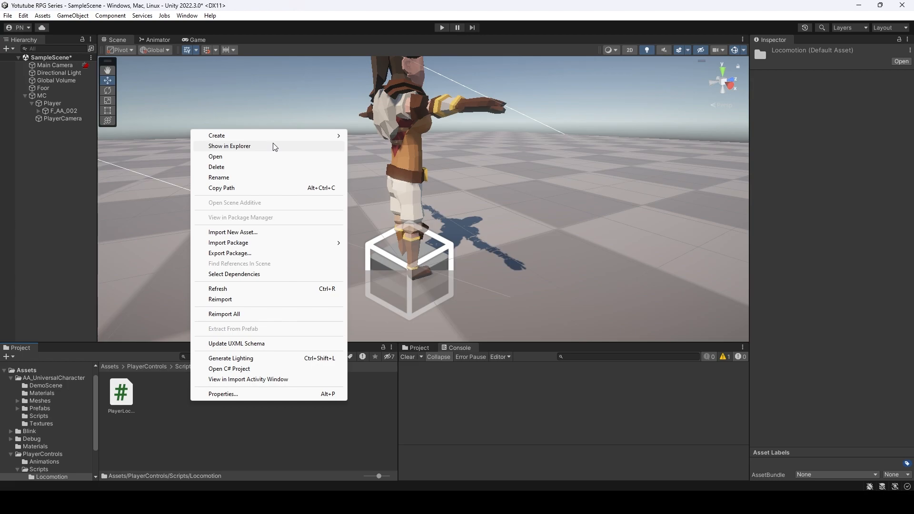
pyautogui.moveTo(304, 137)
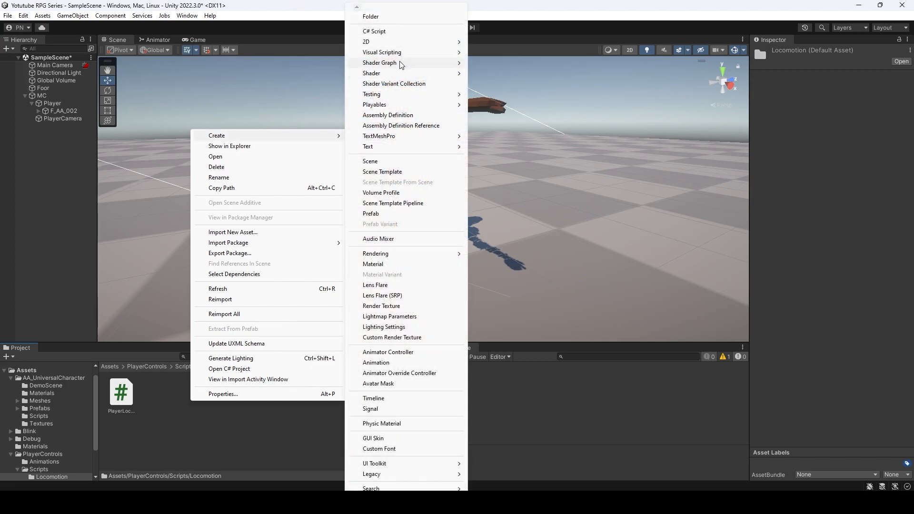
pyautogui.click(401, 32)
pyautogui.write('Ani')
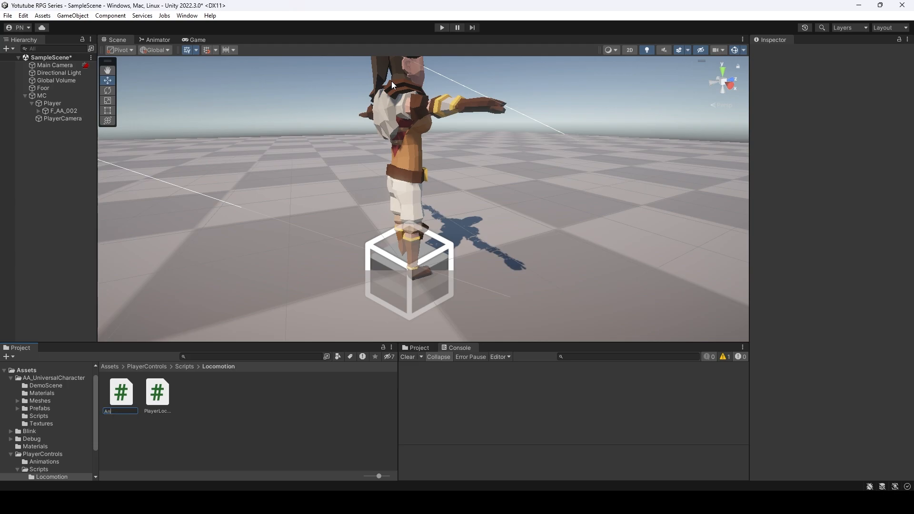
pyautogui.write('ni')
pyautogui.write('matorController')
pyautogui.press('Return')
# Step: Close the AnimatorHandler.cs file in Visual Studio and open the new AnimatorController script there from Unity
pyautogui.hotkey('alt', 'Tab')
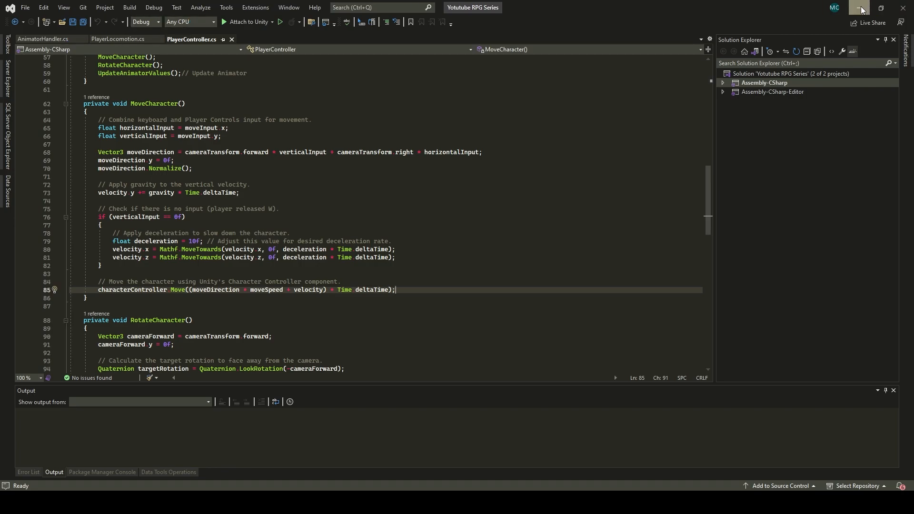
pyautogui.click(82, 39)
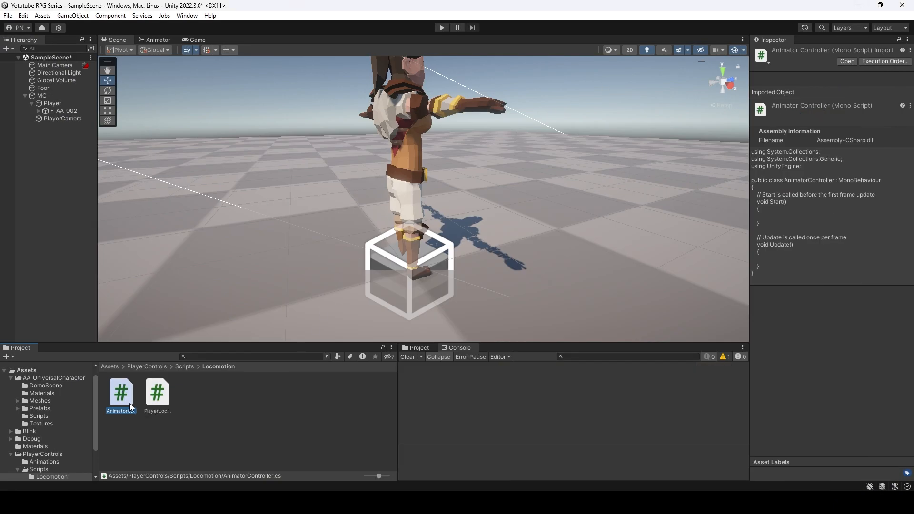
pyautogui.doubleClick(121, 395)
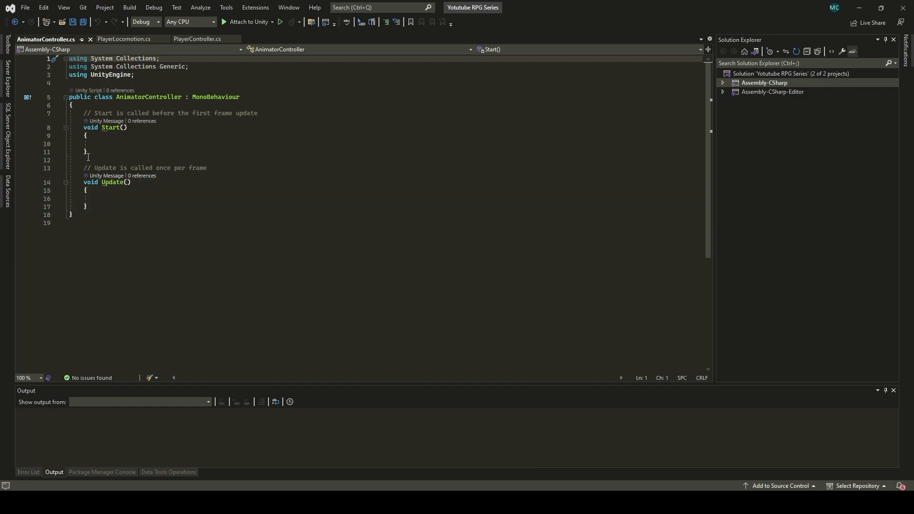
# Step: Delete the Update method with its comment and the comment above Start from the AnimatorController class
pyautogui.click(80, 113)
pyautogui.moveTo(80, 113); pyautogui.dragTo(257, 199)
pyautogui.click(196, 219)
pyautogui.moveTo(104, 207); pyautogui.dragTo(81, 166)
pyautogui.press('Delete')
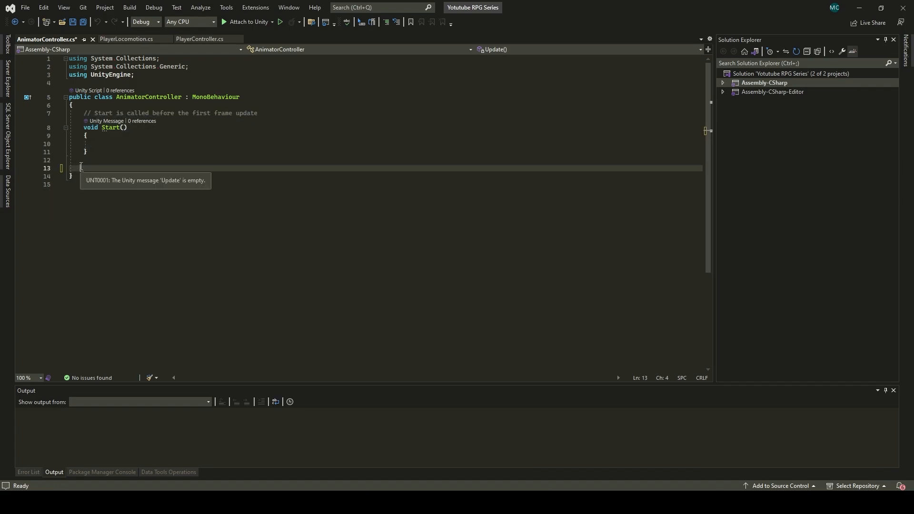
pyautogui.moveTo(82, 113); pyautogui.dragTo(269, 110)
pyautogui.press('Delete')
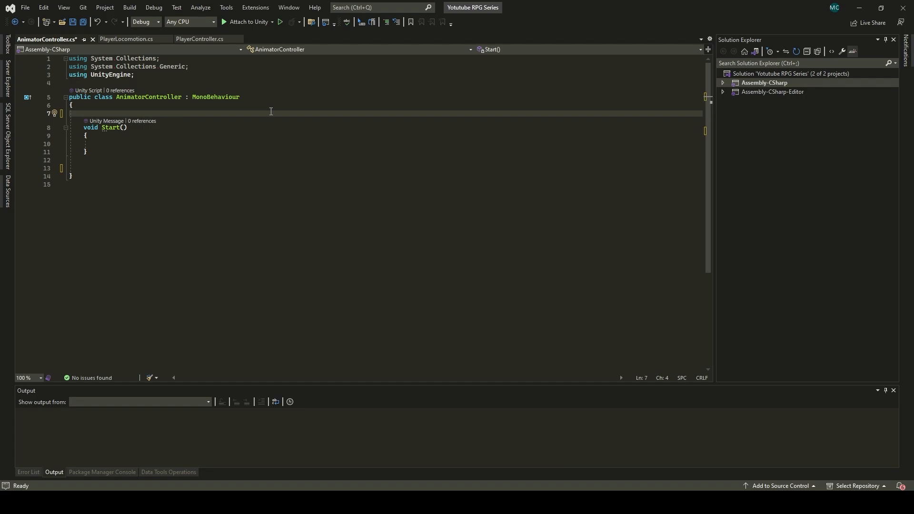
# Step: Declare a [SerializeField] Animator field named animator and assign it with GetComponent<Animator>() in Start
pyautogui.write('[SerializeField')
pyautogui.press('Tab')
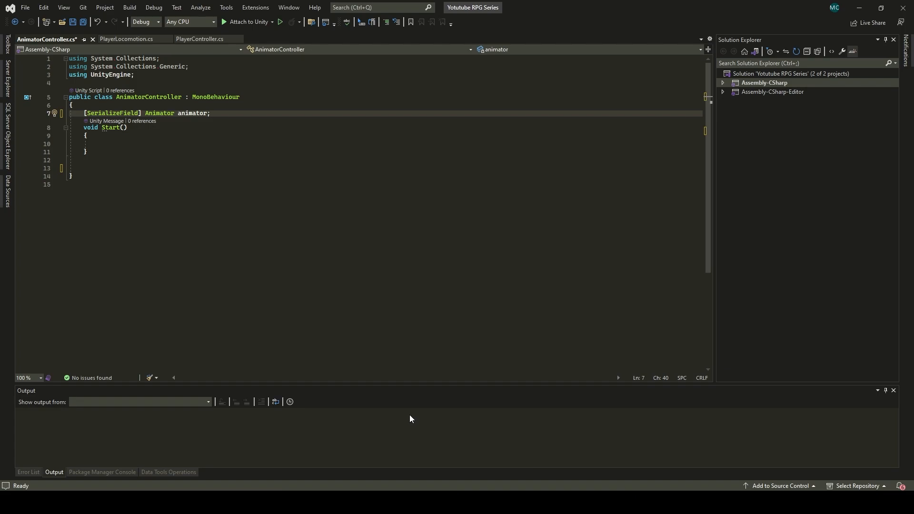
pyautogui.click(116, 143)
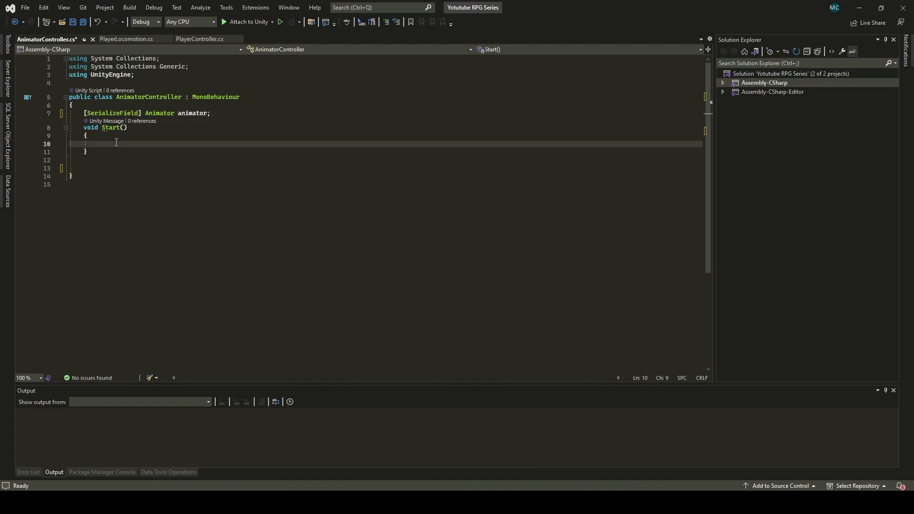
pyautogui.write('animator\\')
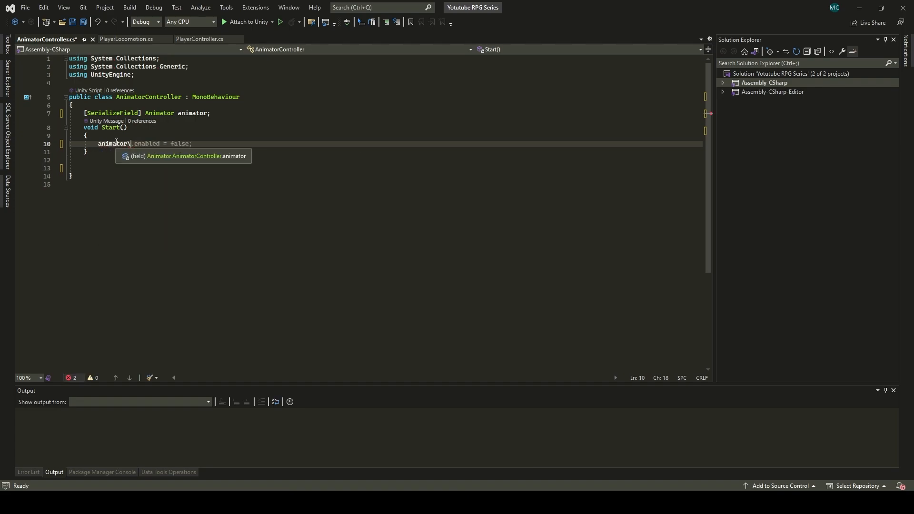
pyautogui.press('BackSpace')
pyautogui.write('= ')
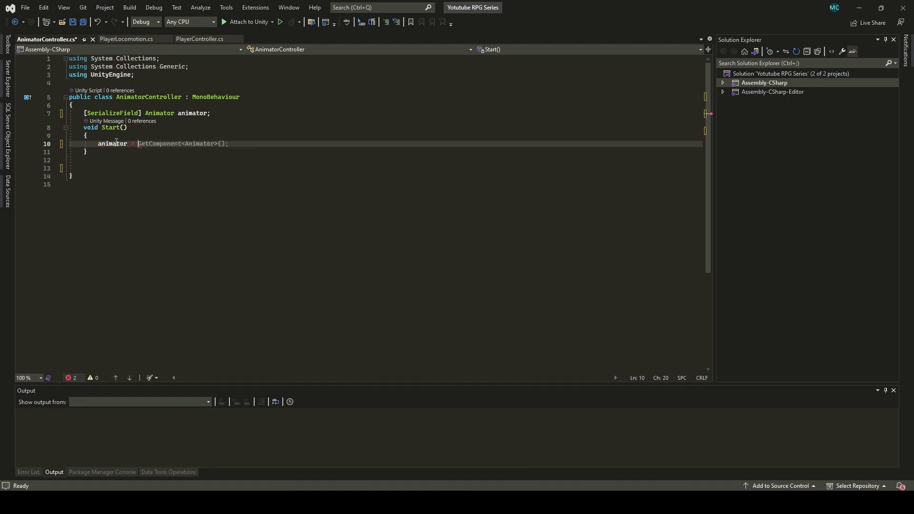
pyautogui.write('`')
pyautogui.press('BackSpace')
pyautogui.press('Tab')
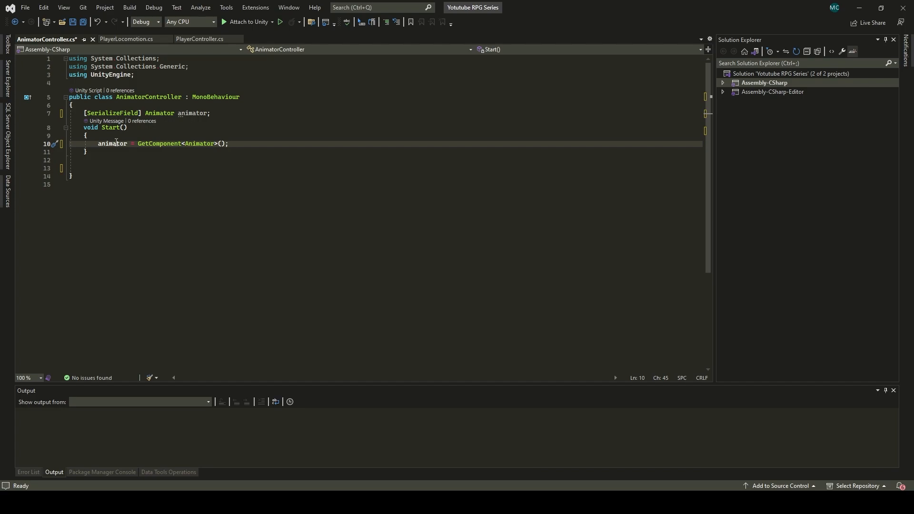
# Step: Check the Animator component on the F_AA_002 model in Unity and return to the AnimatorController script in Visual Studio
pyautogui.moveTo(612, 481)
pyautogui.click(604, 452)
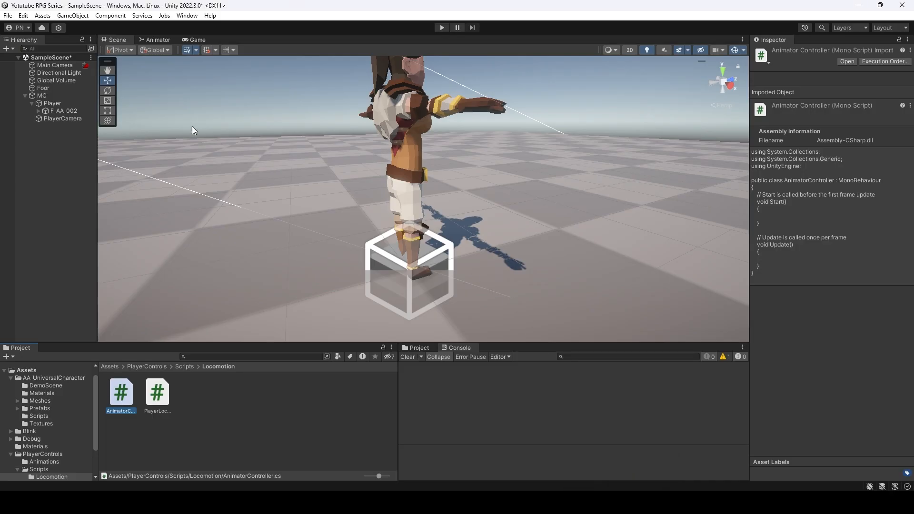
pyautogui.click(74, 110)
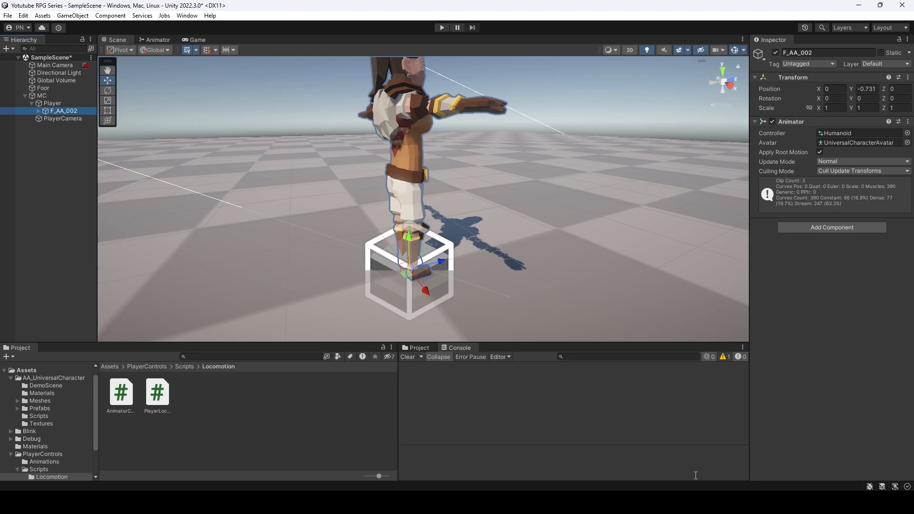
pyautogui.moveTo(698, 503)
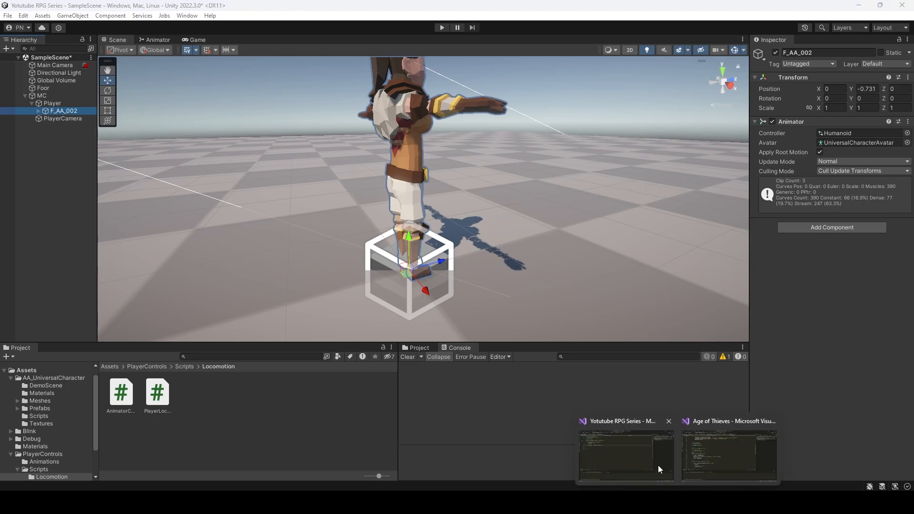
pyautogui.click(658, 465)
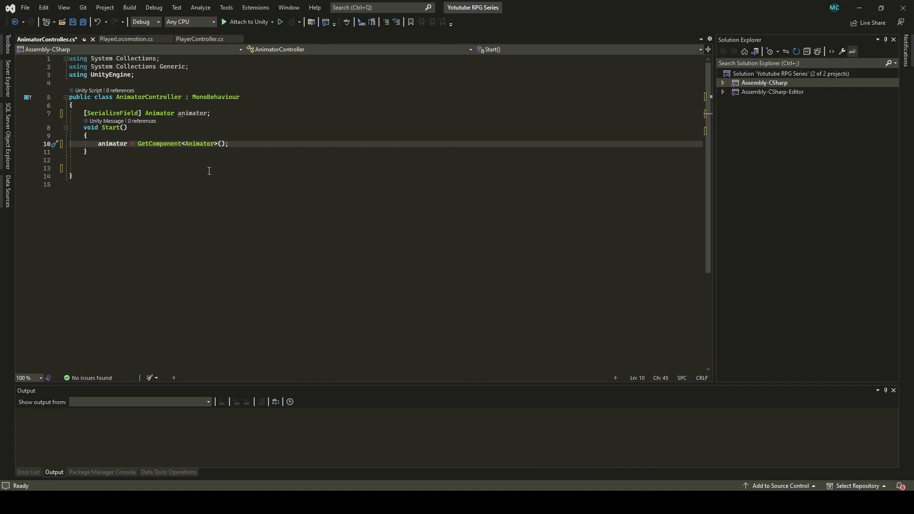
# Step: Add an empty public void SetAnimValues() method below Start in the AnimatorController class
pyautogui.press('Down')
pyautogui.press('Down')
pyautogui.press('Return')
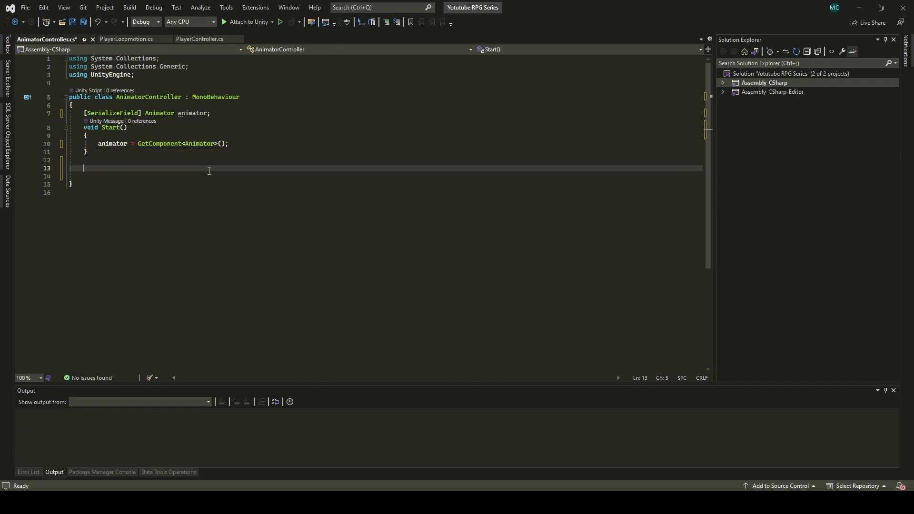
pyautogui.write('pu')
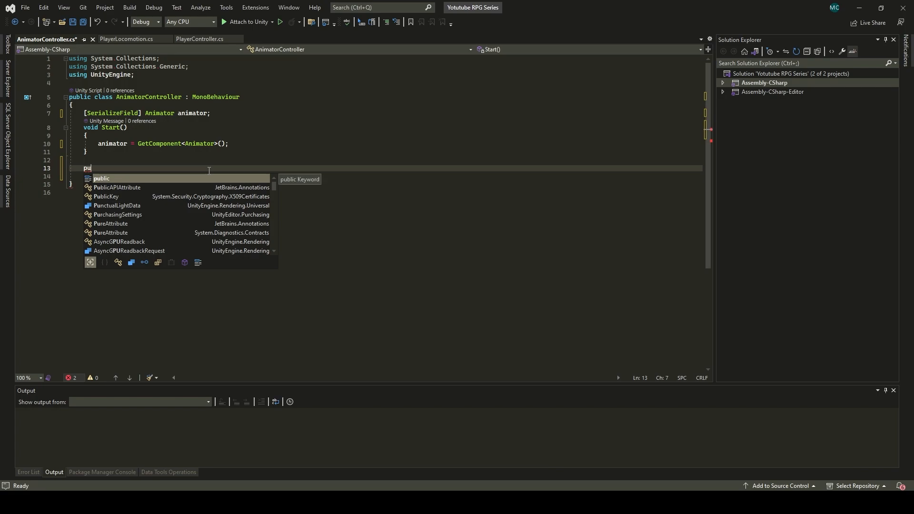
pyautogui.press('Tab')
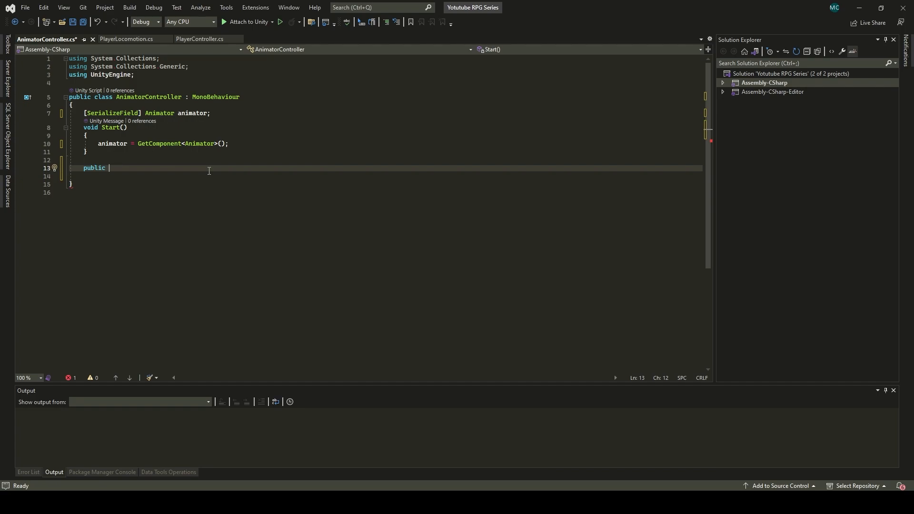
pyautogui.write('void S')
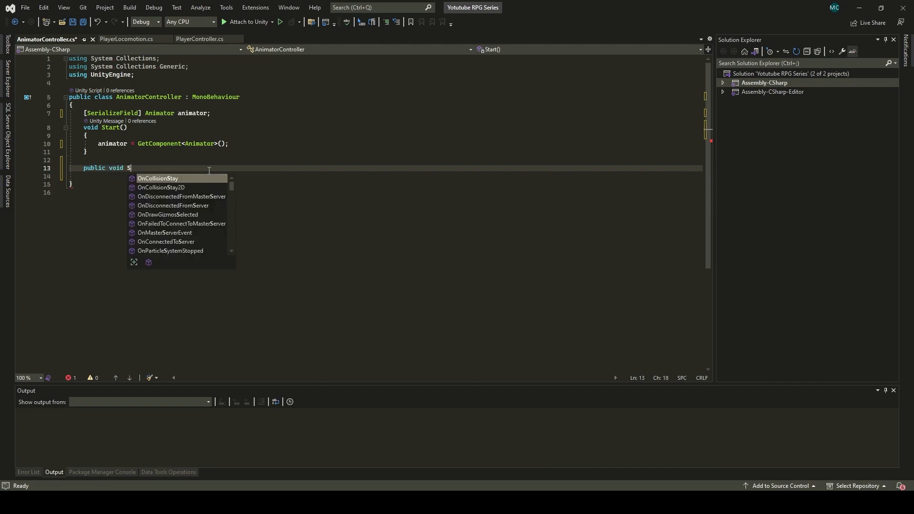
pyautogui.write('etAnim')
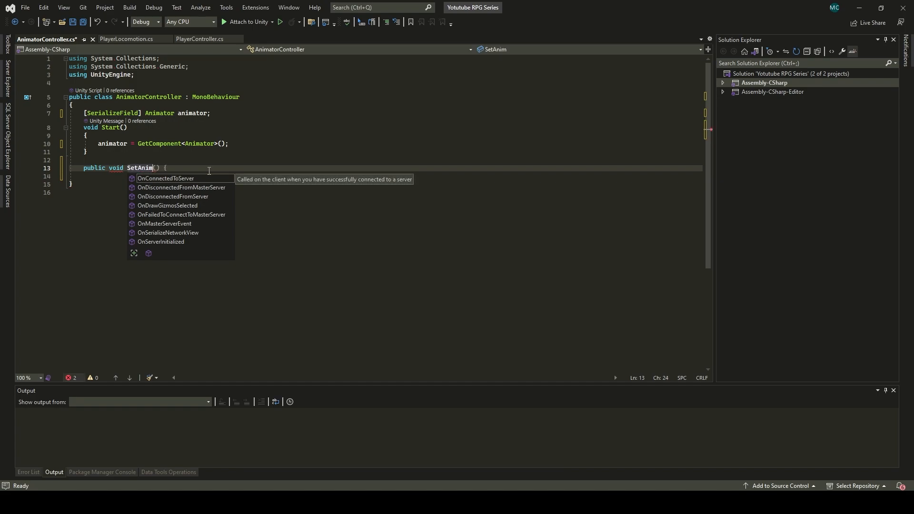
pyautogui.write('Values(')
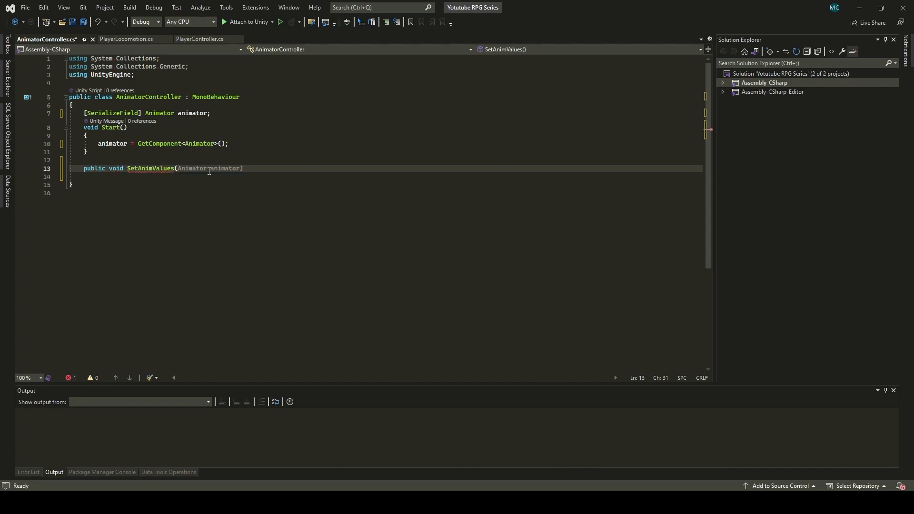
pyautogui.write(')')
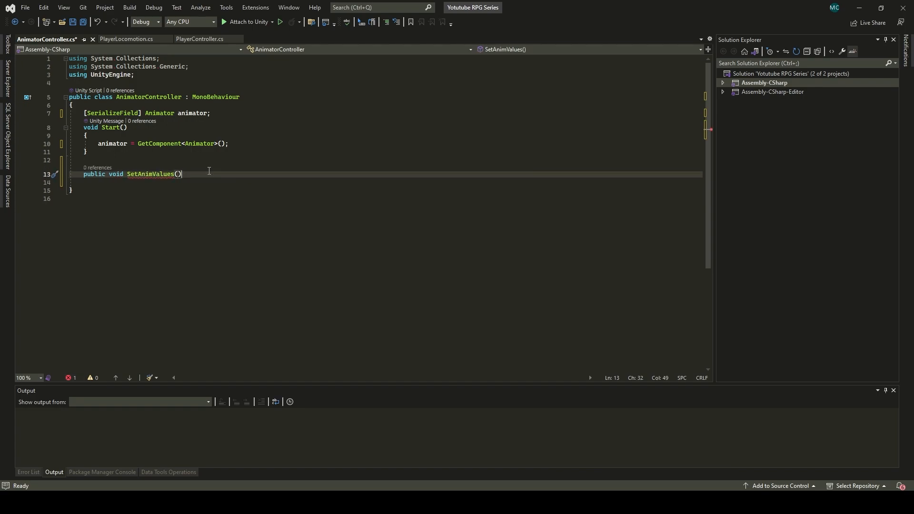
pyautogui.press('Return')
pyautogui.write('{')
pyautogui.press('Return')
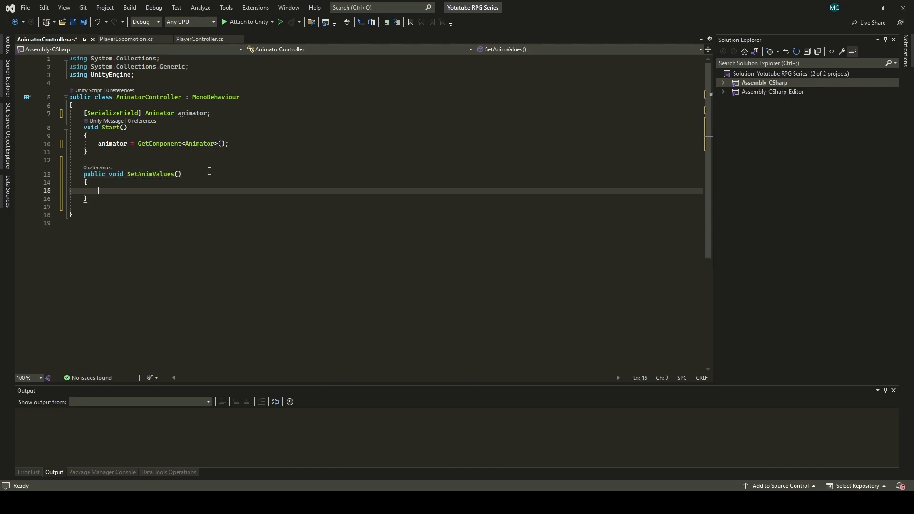
# Step: Check the parameters of the Locomotion blend tree in Unity's Animator window and return to the script in Visual Studio
pyautogui.click(177, 174)
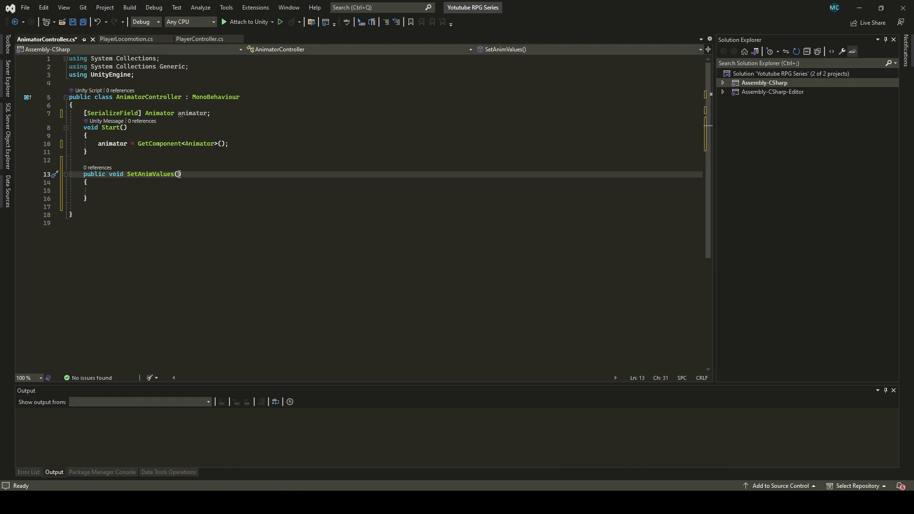
pyautogui.hotkey('alt', 'Tab')
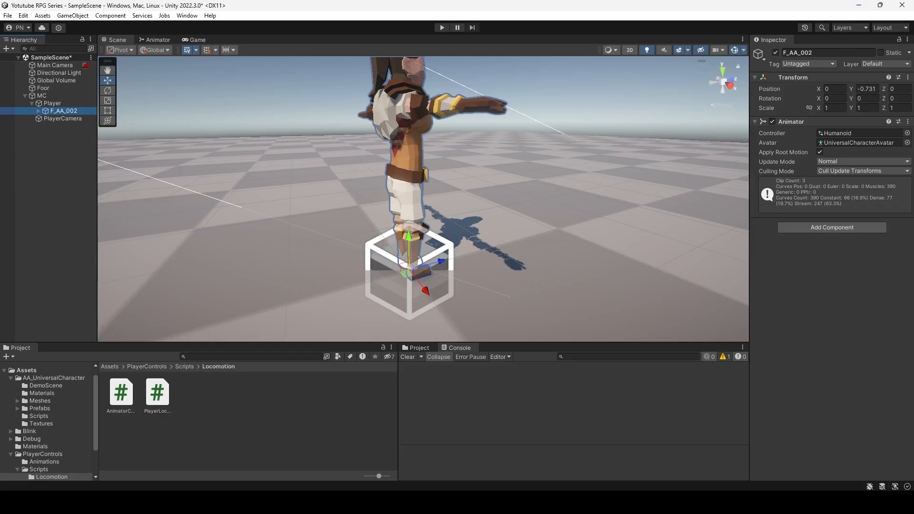
pyautogui.click(167, 40)
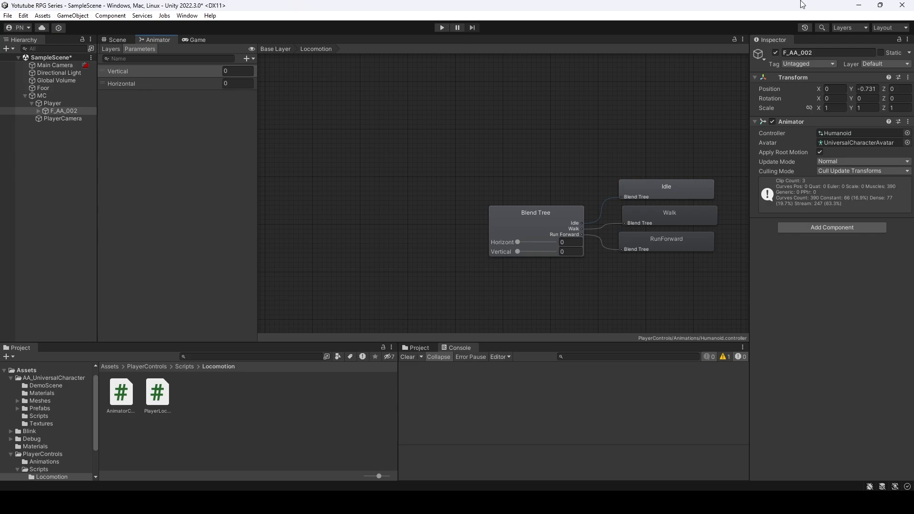
pyautogui.click(858, 6)
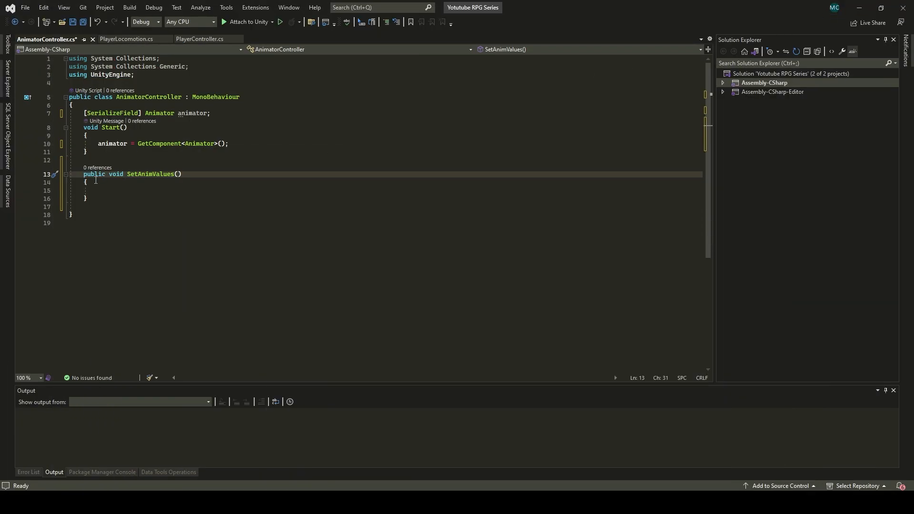
# Step: Give the SetAnimValues method a first parameter, float horizontalValue
pyautogui.moveTo(82, 172); pyautogui.dragTo(114, 197)
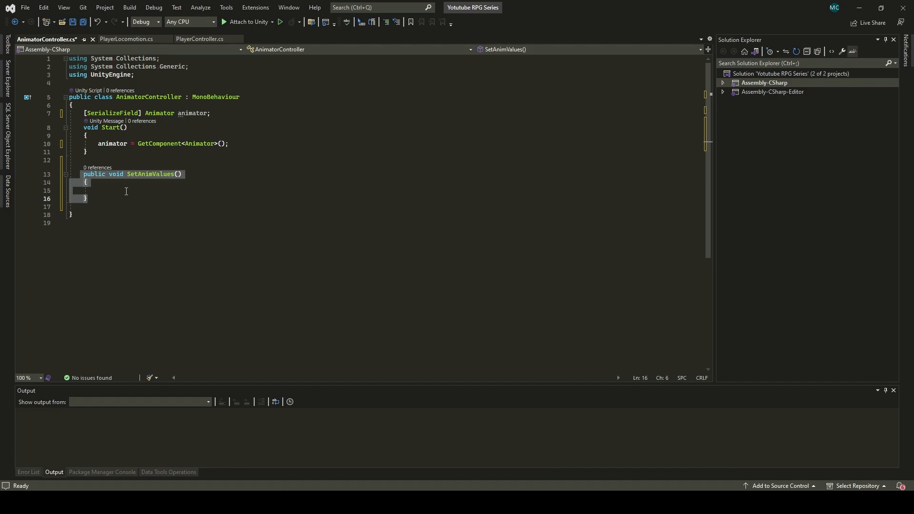
pyautogui.click(176, 172)
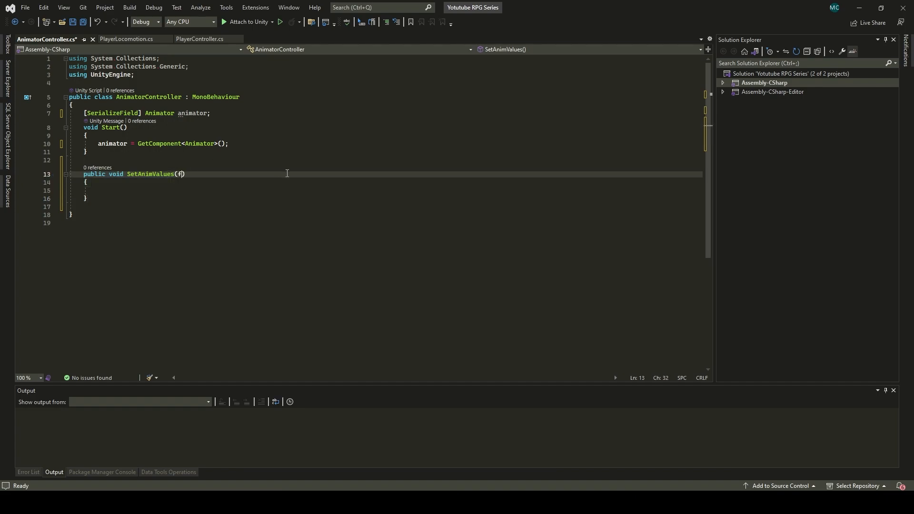
pyautogui.write('float ')
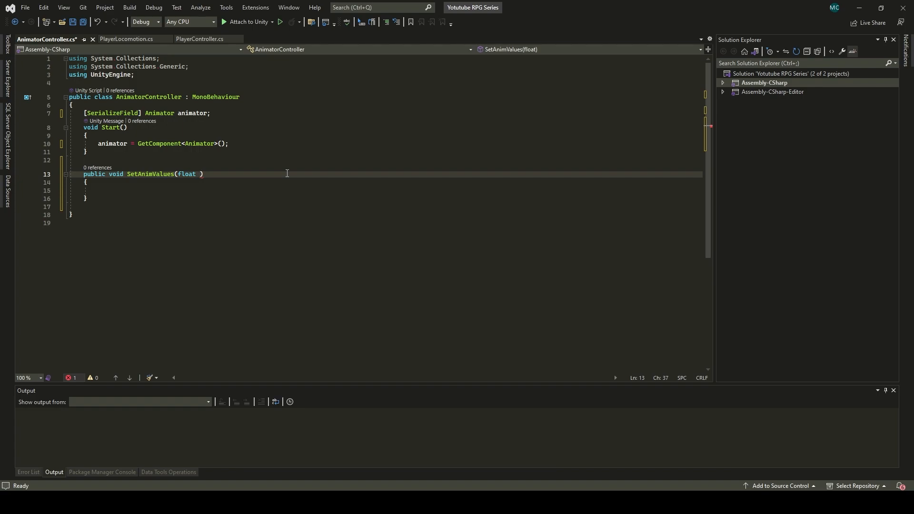
pyautogui.write('Horix')
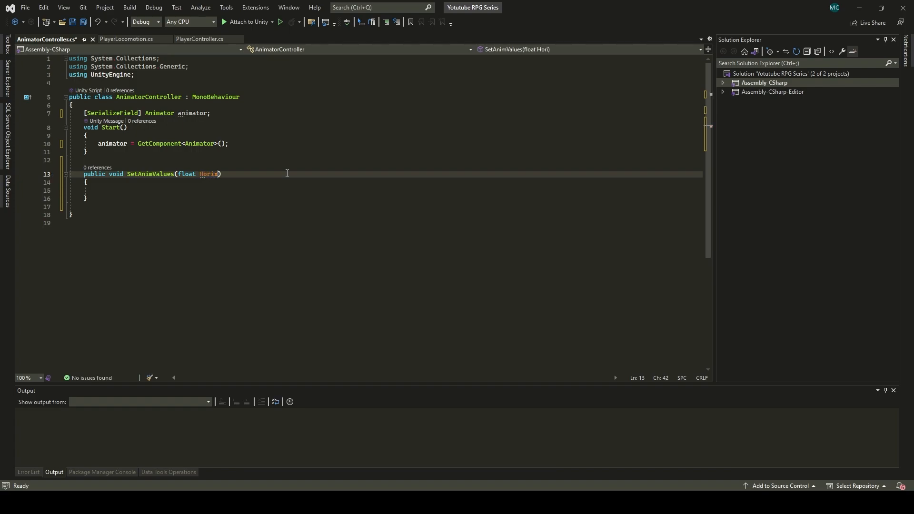
pyautogui.press('BackSpace')
pyautogui.press('BackSpace')
pyautogui.press('BackSpace')
pyautogui.press('BackSpace')
pyautogui.write('hor')
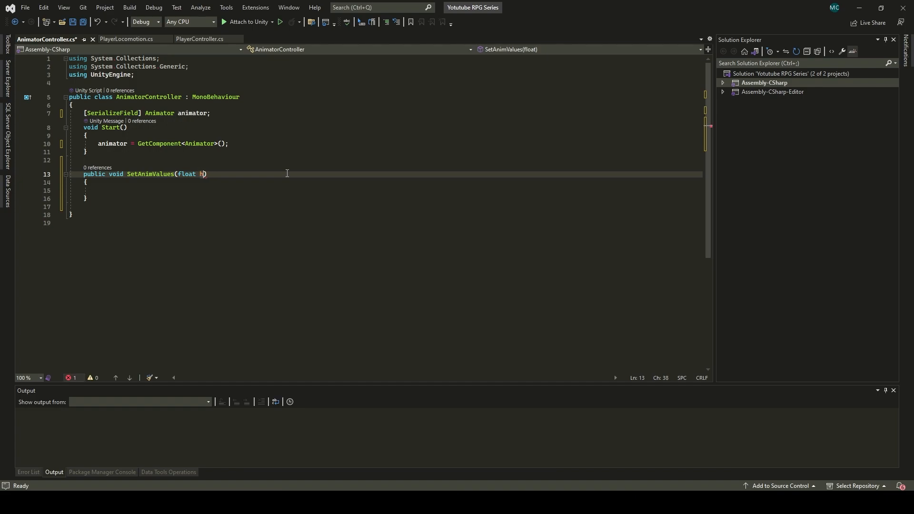
pyautogui.write('izon')
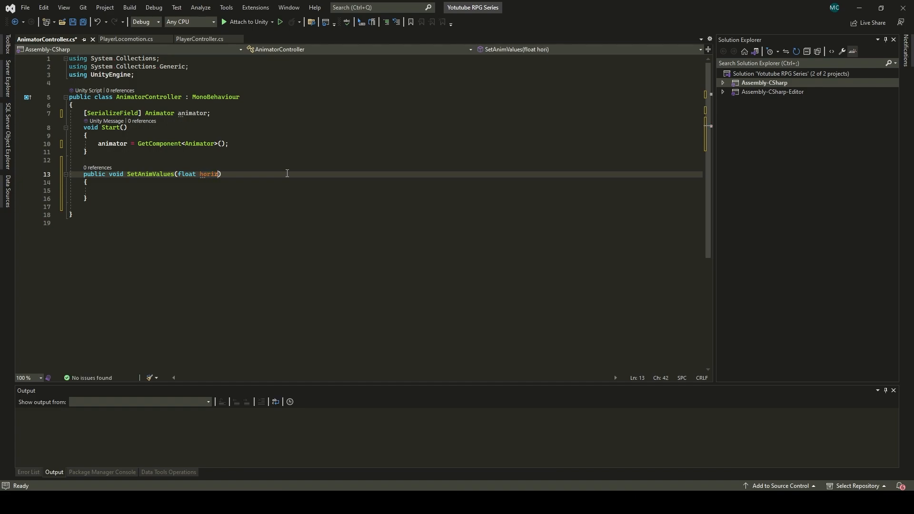
pyautogui.write('talValue, n')
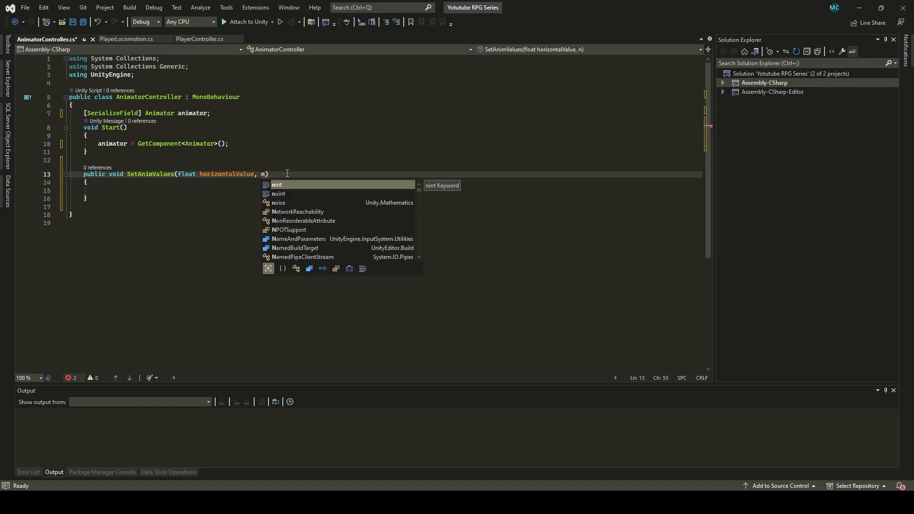
# Step: Add float verticalValue as the second parameter of SetAnimValues
pyautogui.write('fo')
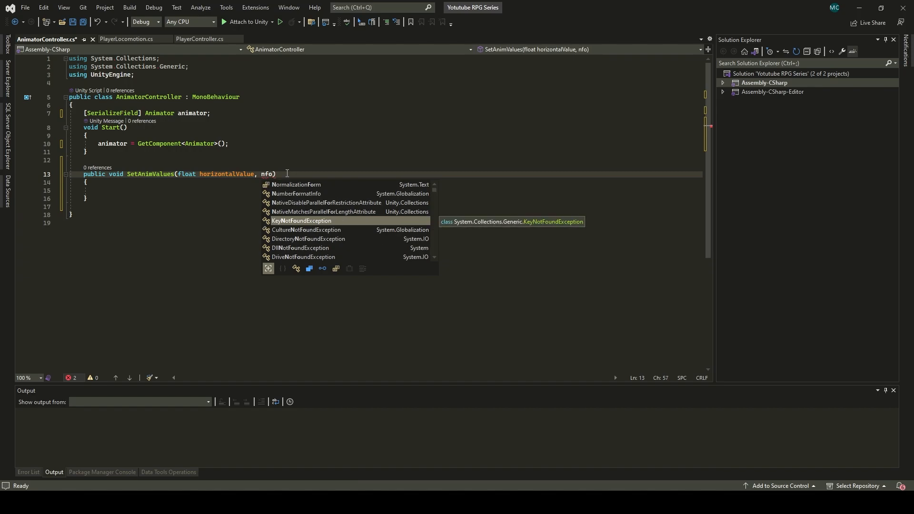
pyautogui.press('BackSpace')
pyautogui.press('BackSpace')
pyautogui.press('BackSpace')
pyautogui.write('float')
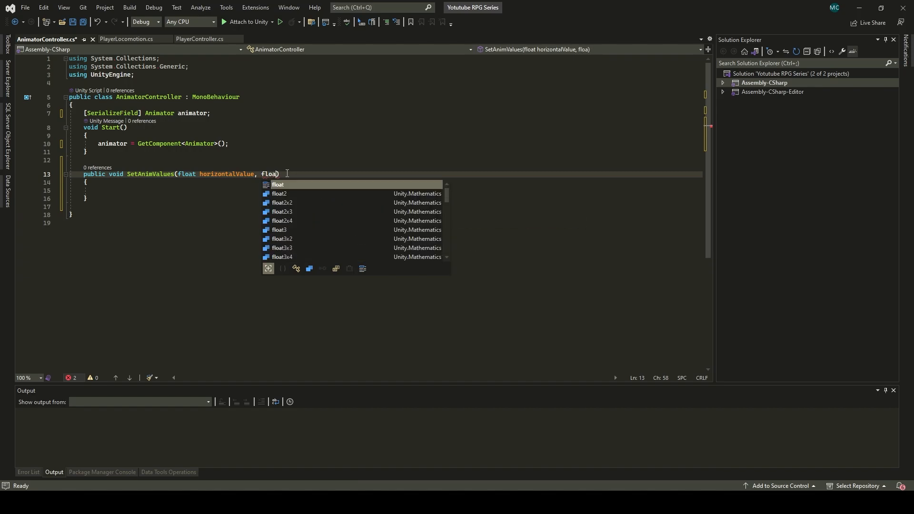
pyautogui.press('Escape')
pyautogui.write('nve')
pyautogui.press('BackSpace')
pyautogui.press('BackSpace')
pyautogui.press('BackSpace')
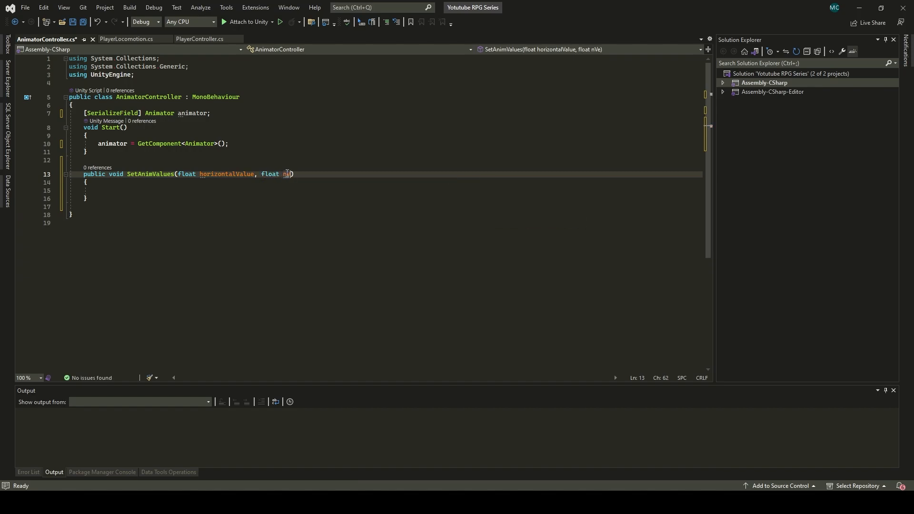
pyautogui.write('verticalValue')
# Step: Start a statement on the animator field inside the body of SetAnimValues
pyautogui.click(115, 189)
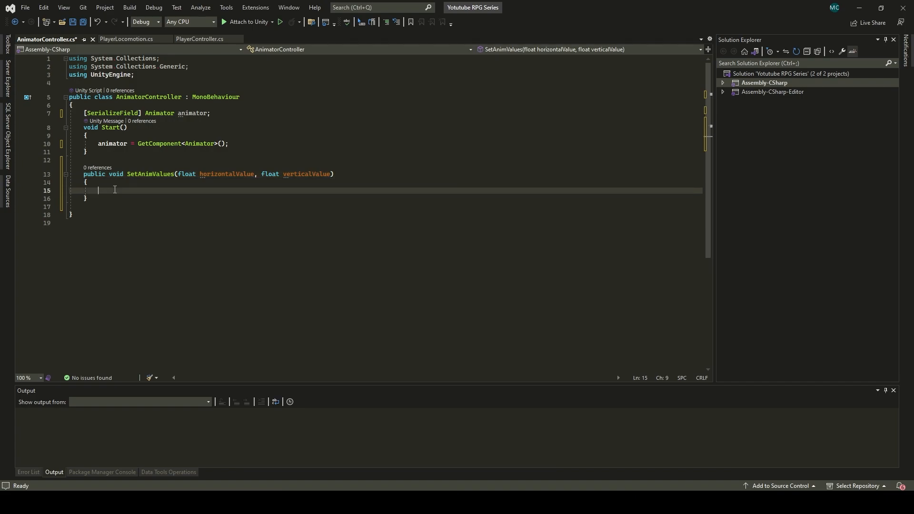
pyautogui.write('ani')
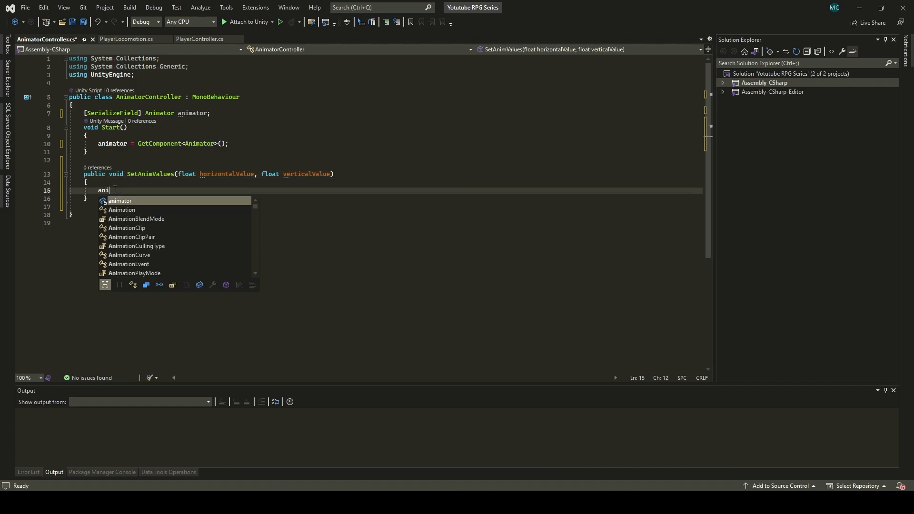
# Step: Begin an animator.SetFloat call in the body of the SetAnimValues method
pyautogui.write('mator.set')
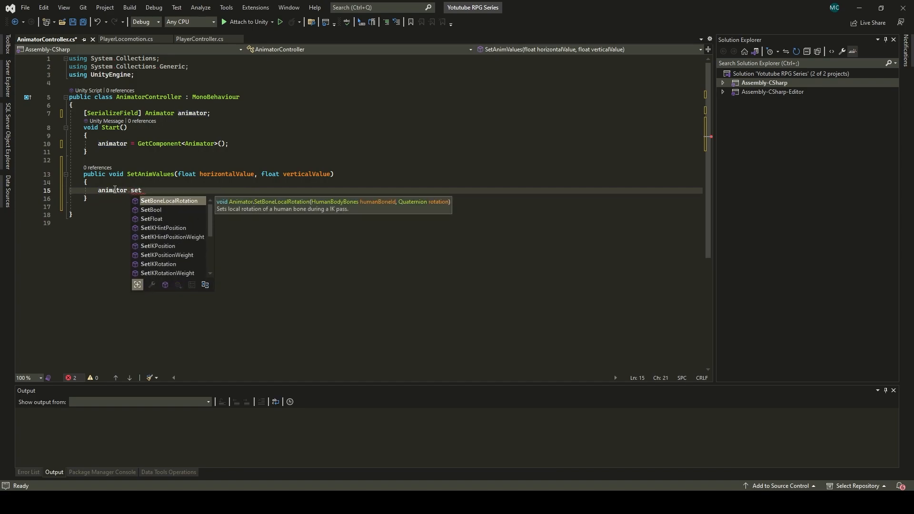
pyautogui.press('Down')
pyautogui.press('Down')
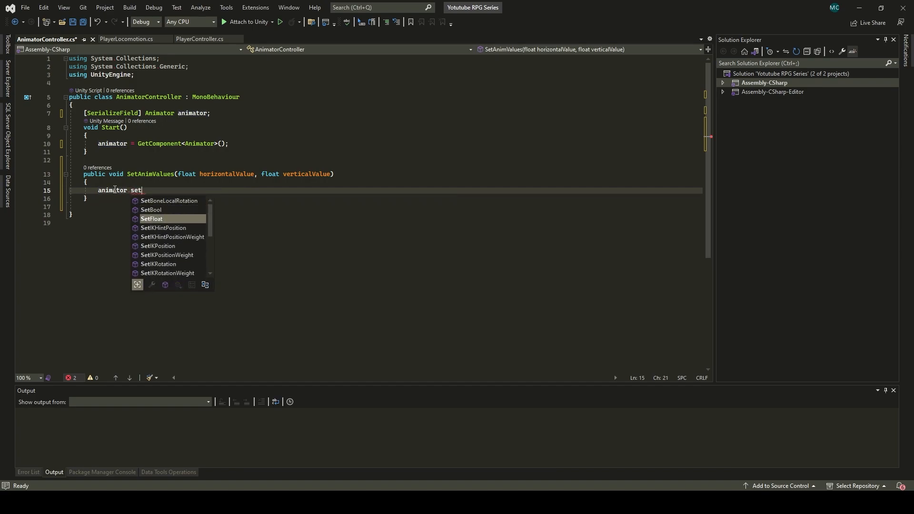
pyautogui.press('Tab')
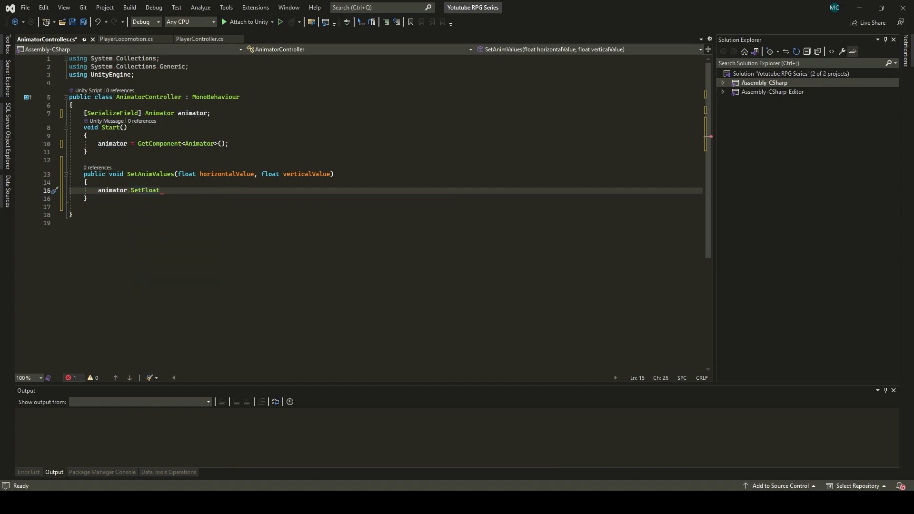
# Step: Switch to Unity to check the exact name of the Vertical parameter in the Animator, and return to the AnimatorController script in Visual Studio
pyautogui.moveTo(617, 496)
pyautogui.click(618, 478)
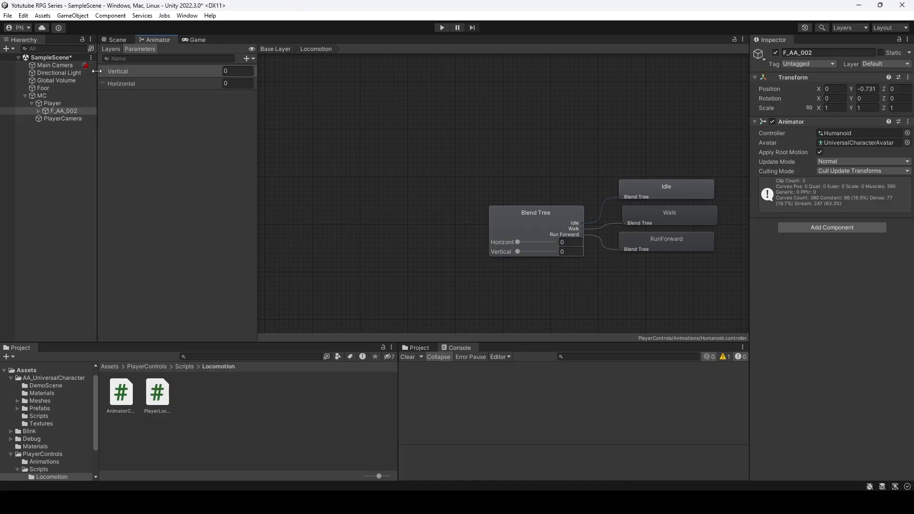
pyautogui.click(120, 77)
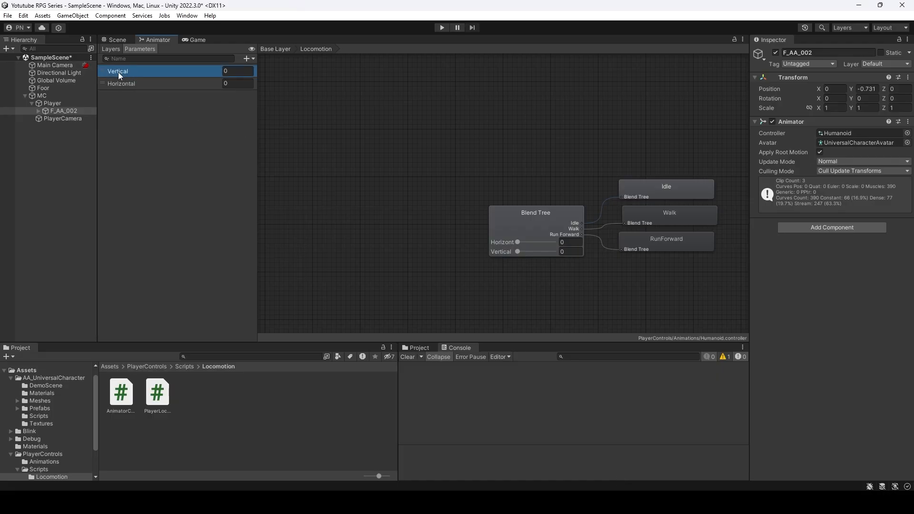
pyautogui.doubleClick(134, 76)
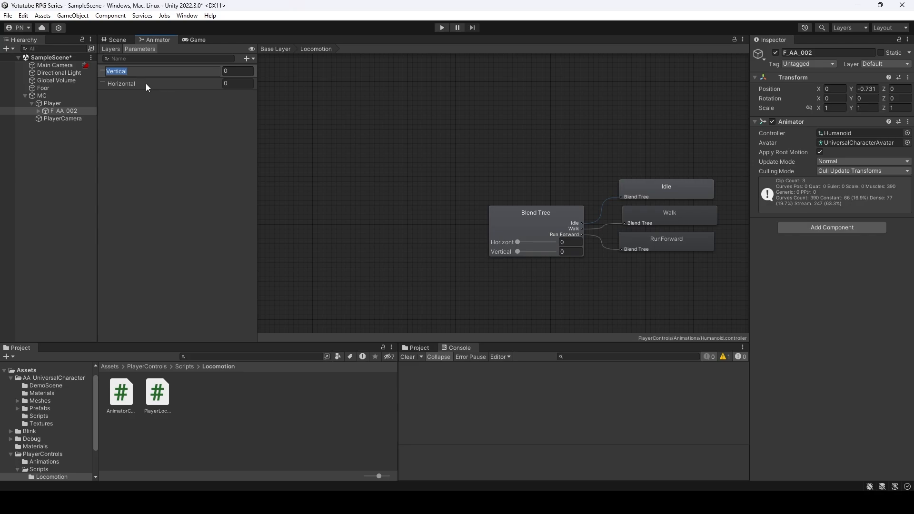
pyautogui.moveTo(685, 500)
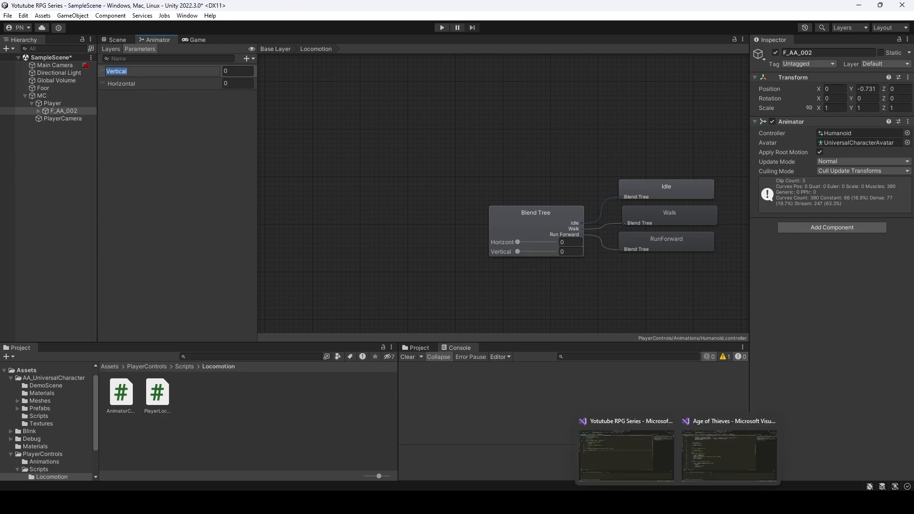
pyautogui.click(219, 94)
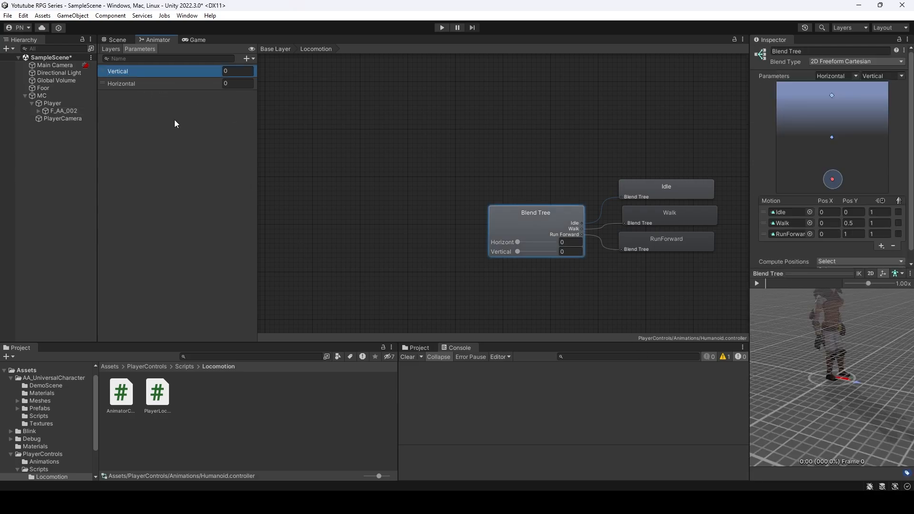
pyautogui.doubleClick(126, 71)
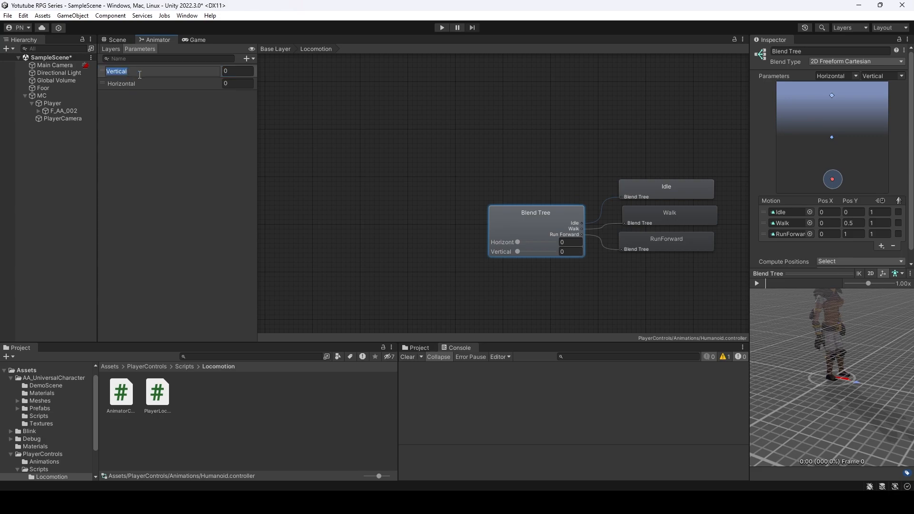
pyautogui.click(686, 499)
pyautogui.click(641, 459)
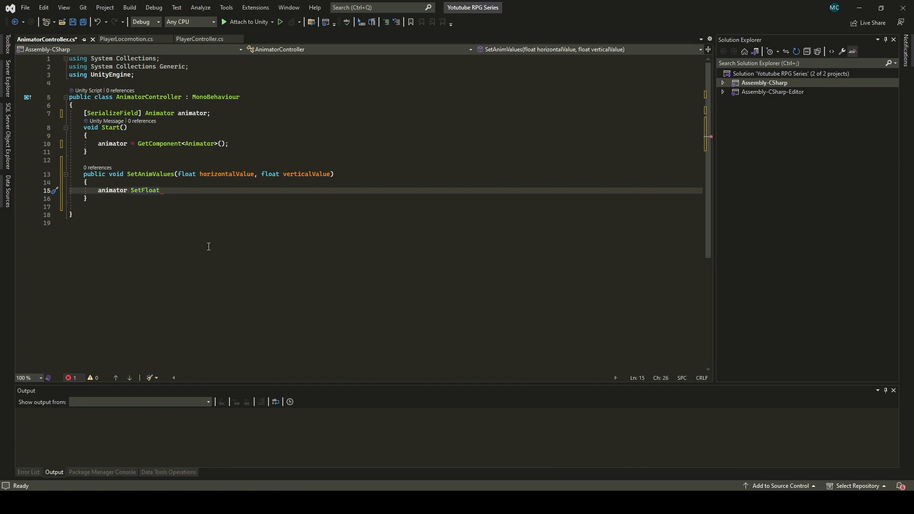
# Step: Complete the SetFloat call with the arguments "Vertical" and verticalValue, ending the statement with a semicolon
pyautogui.write('(')
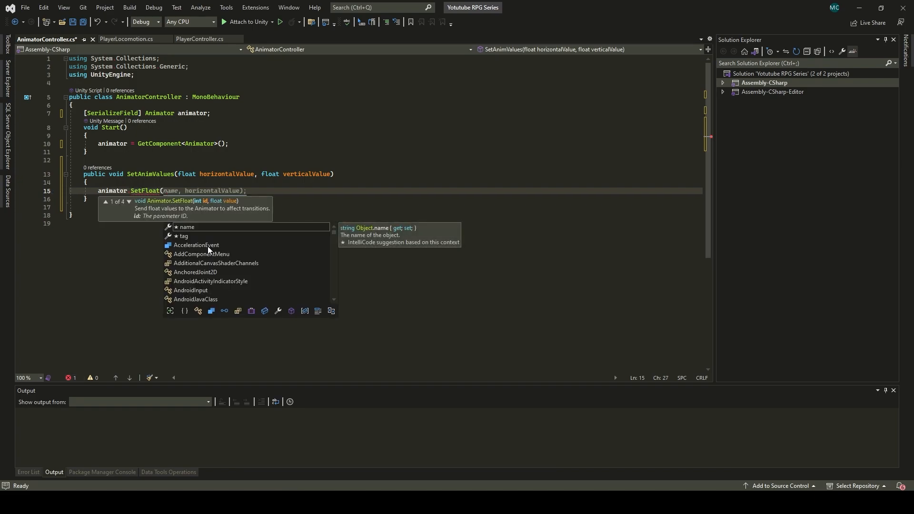
pyautogui.write('"')
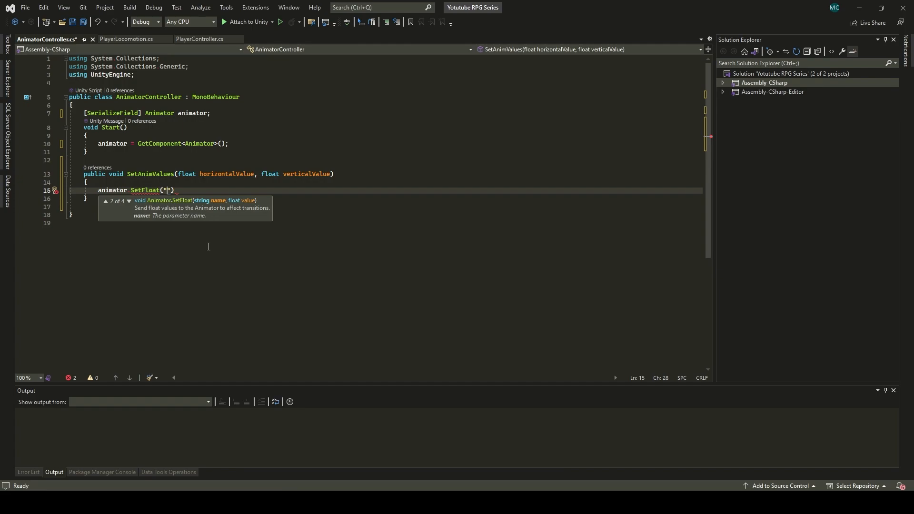
pyautogui.write('Vertical')
pyautogui.write('"')
pyautogui.write(',')
pyautogui.write(' ver')
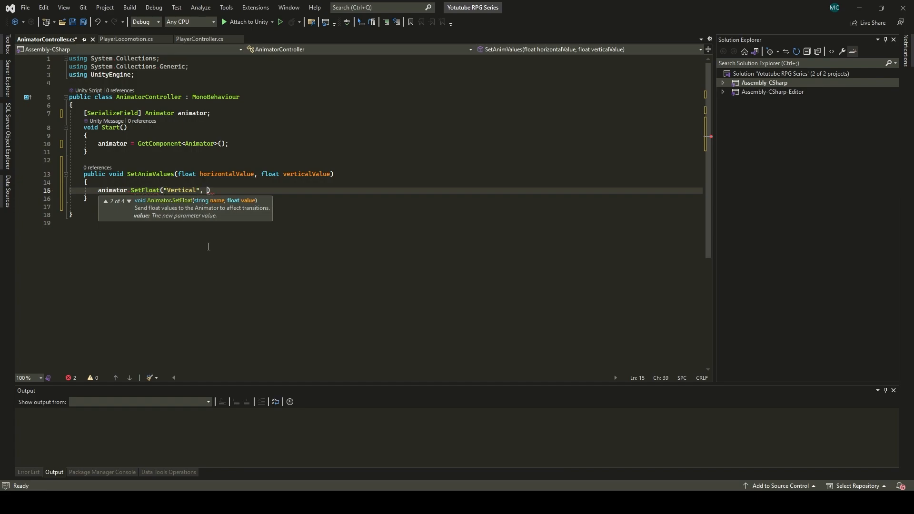
pyautogui.press('Tab')
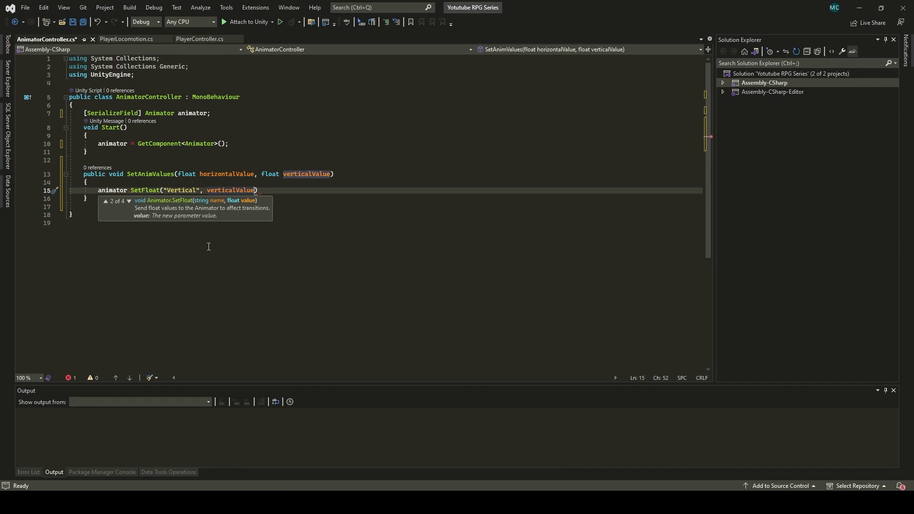
pyautogui.write(');')
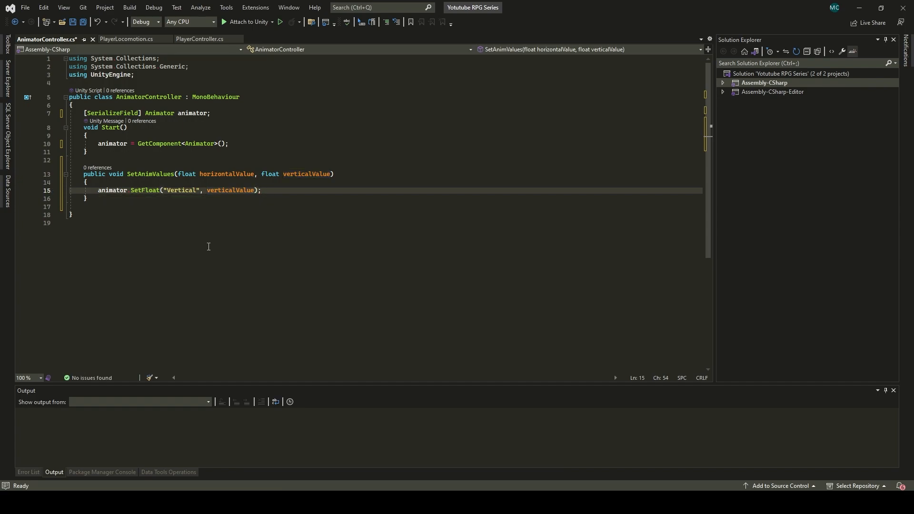
# Step: Add animator.SetFloat("Horizontal", horizontalValue); below the Vertical statement in SetAnimValues and save all files
pyautogui.press('Return')
pyautogui.write('animator')
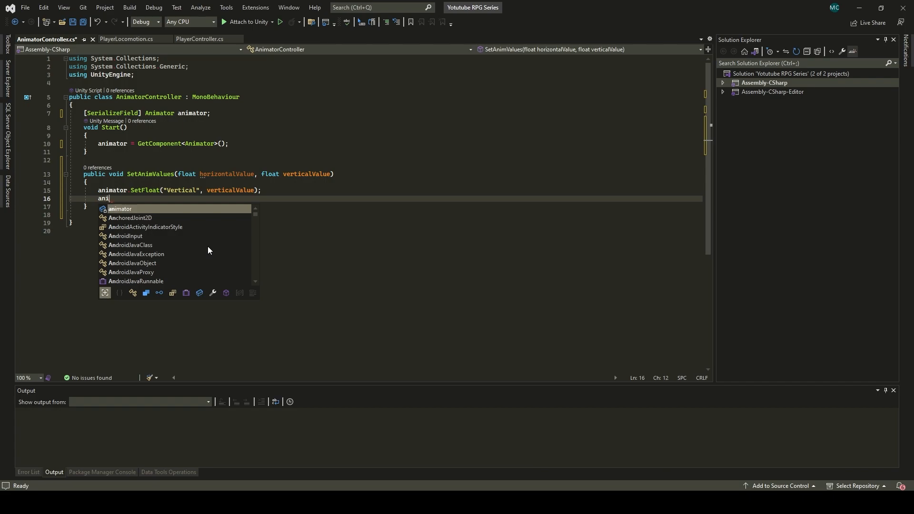
pyautogui.write('.SetFloat')
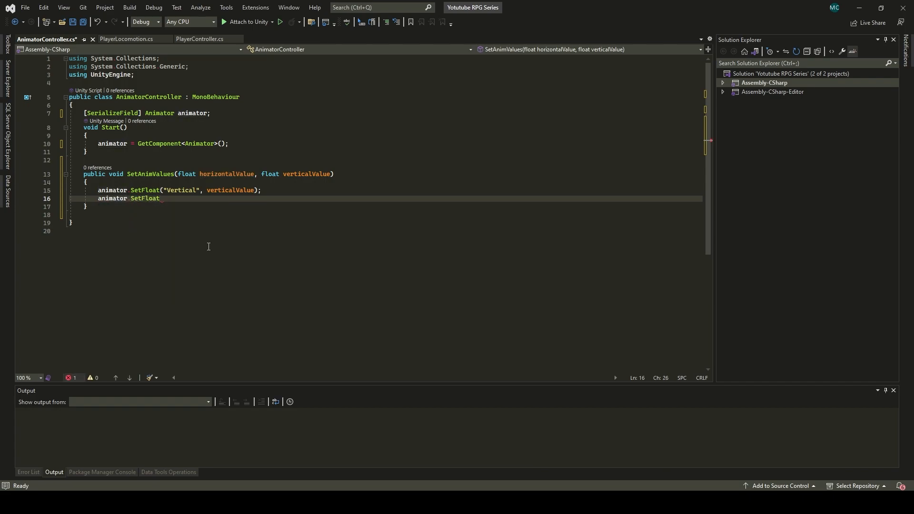
pyautogui.write('("Horizon')
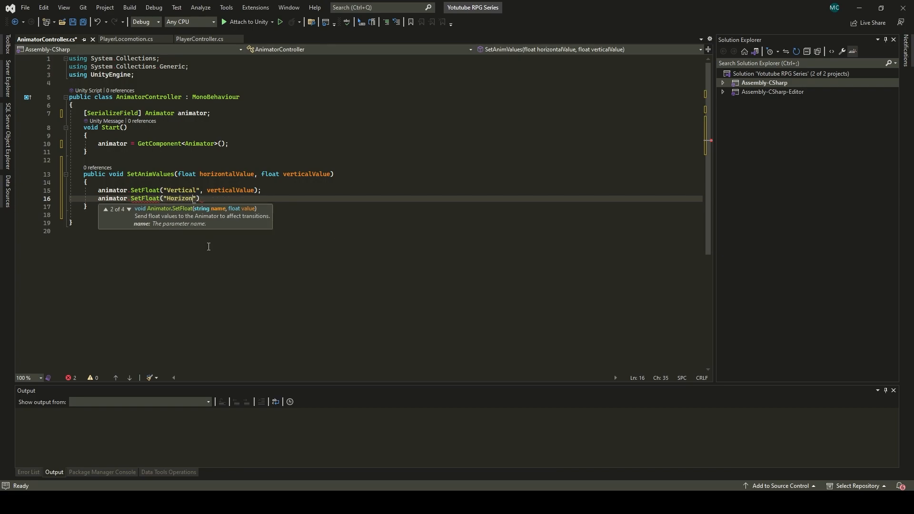
pyautogui.write('tal"')
pyautogui.write(', hor')
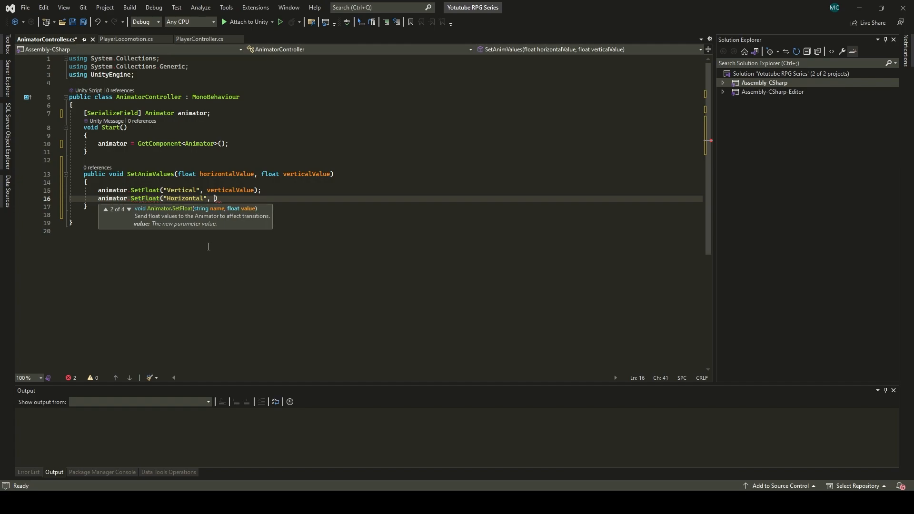
pyautogui.press('Tab')
pyautogui.write(');')
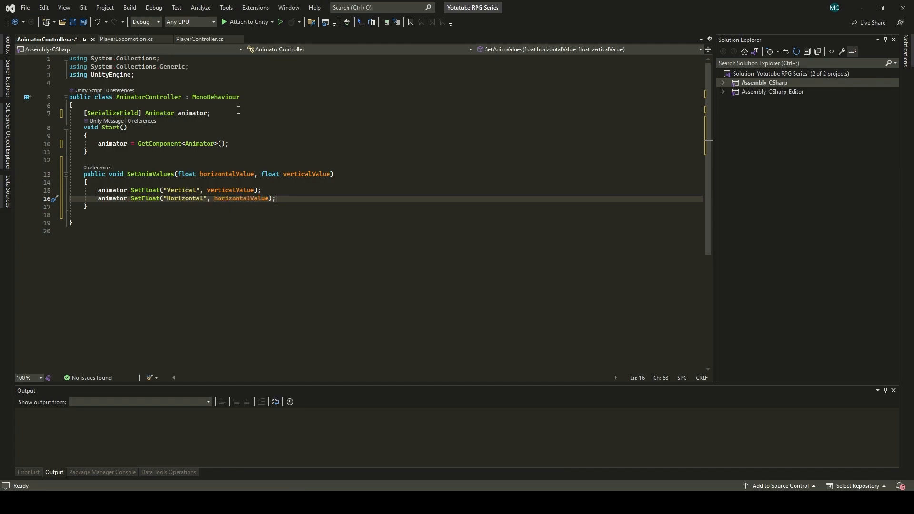
pyautogui.click(83, 24)
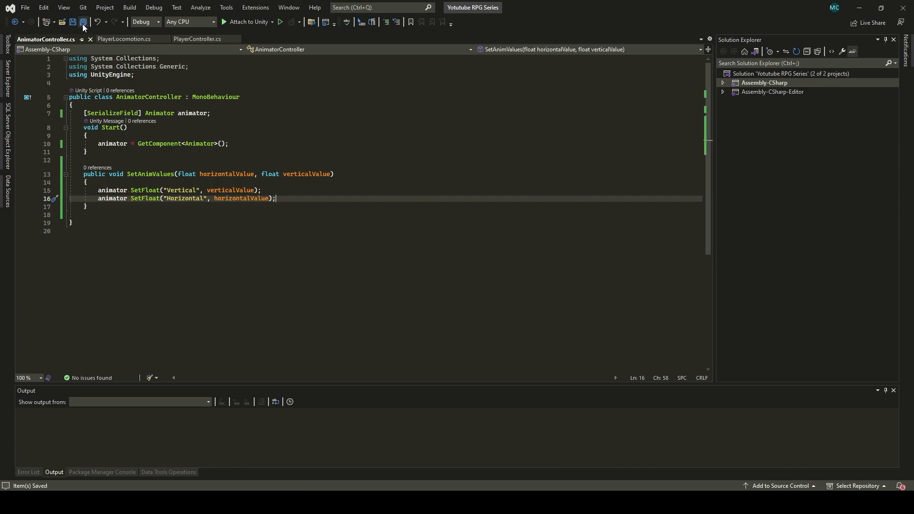
# Step: In PlayerLocomotion.cs, declare [SerializeField] AnimatorController AnimatorController; below the playerControls field, separated by a blank line
pyautogui.click(127, 38)
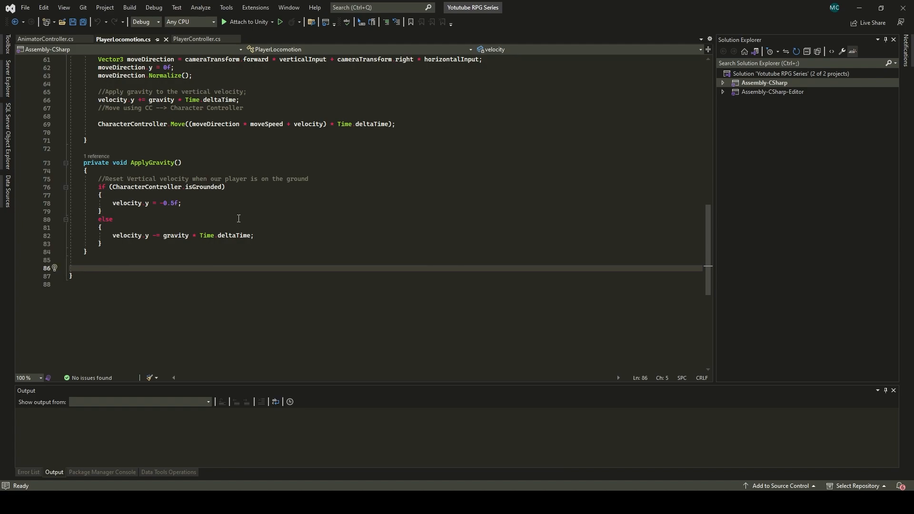
pyautogui.scroll(20, 238, 218)
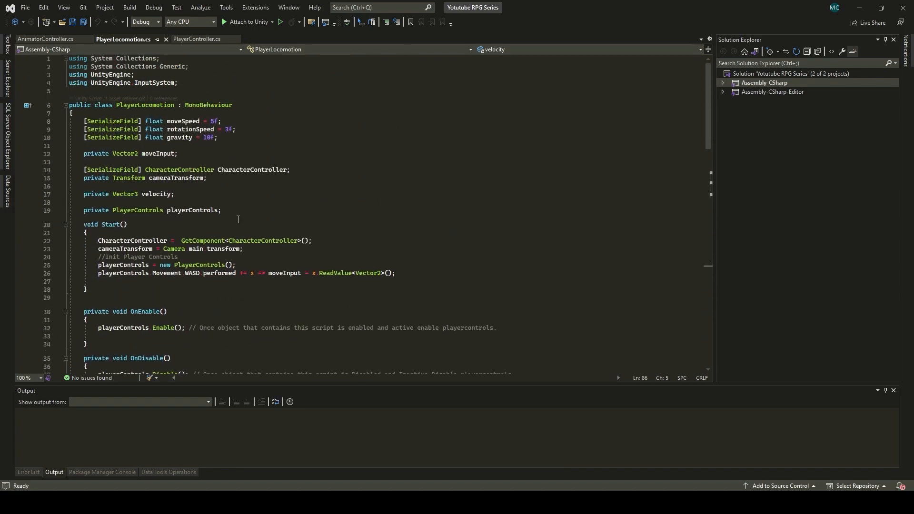
pyautogui.click(243, 210)
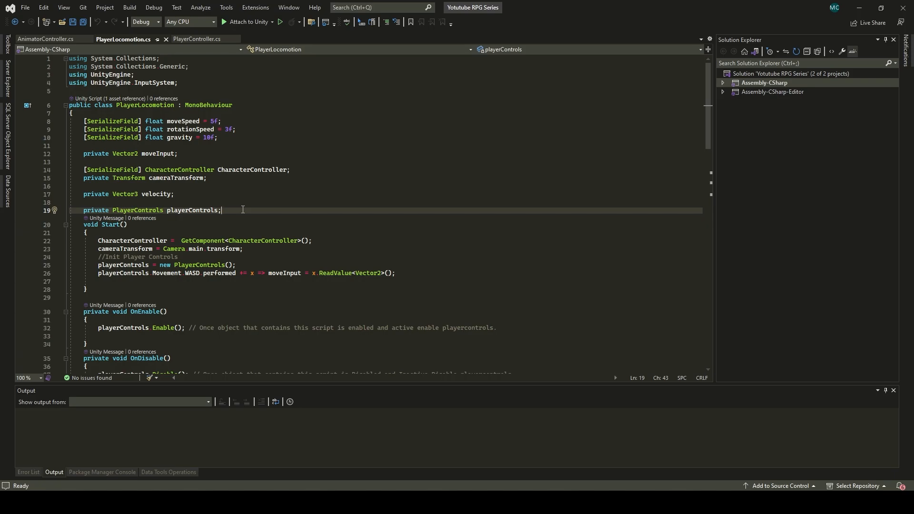
pyautogui.press('Return')
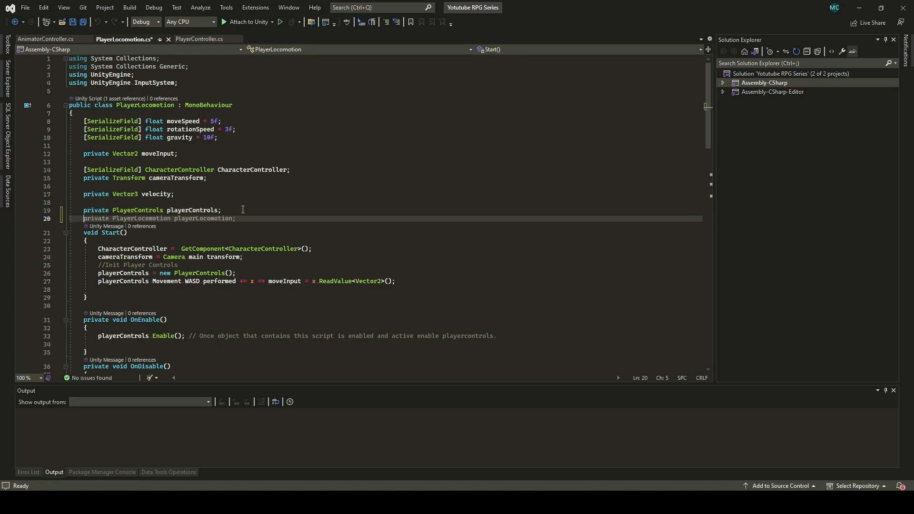
pyautogui.press('Return')
pyautogui.write('[SerializeField]')
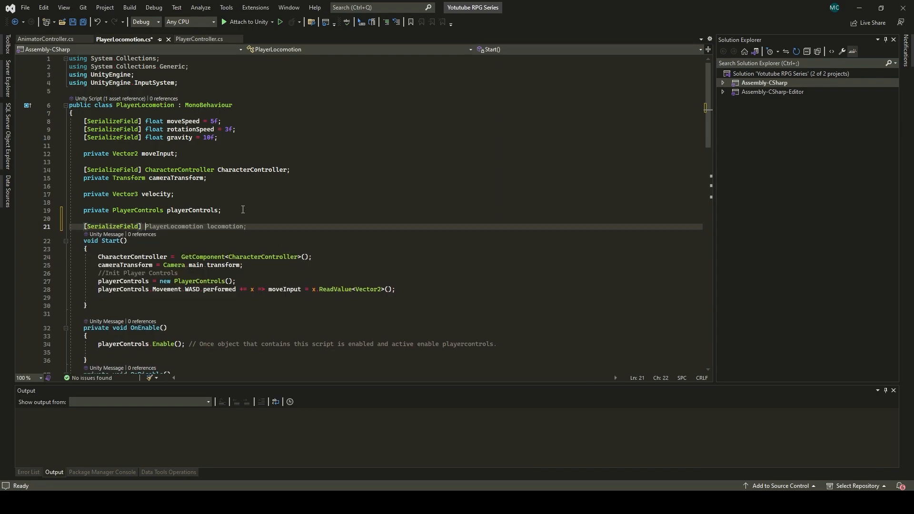
pyautogui.write(' Ani')
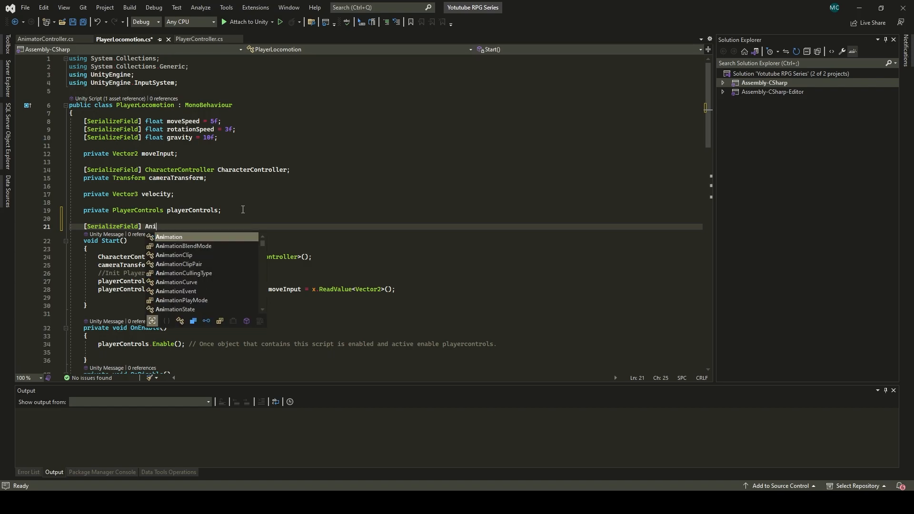
pyautogui.write('mato')
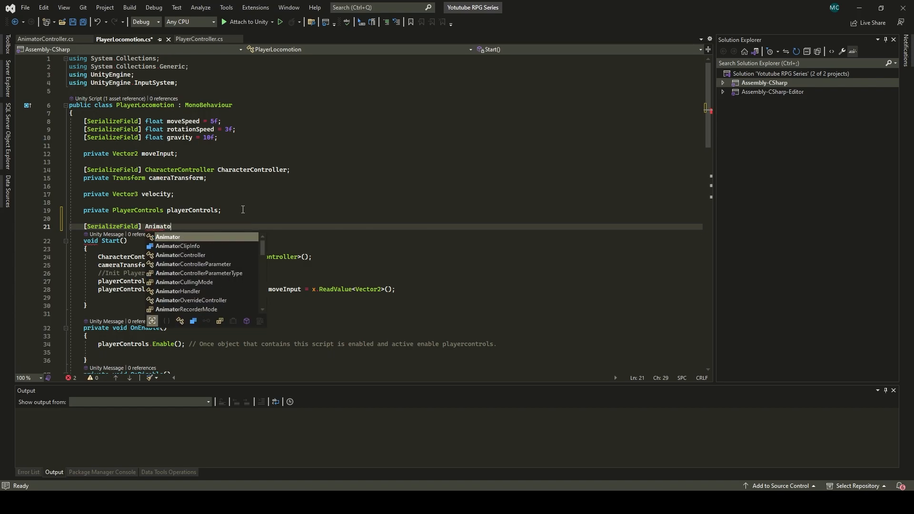
pyautogui.write('rController ')
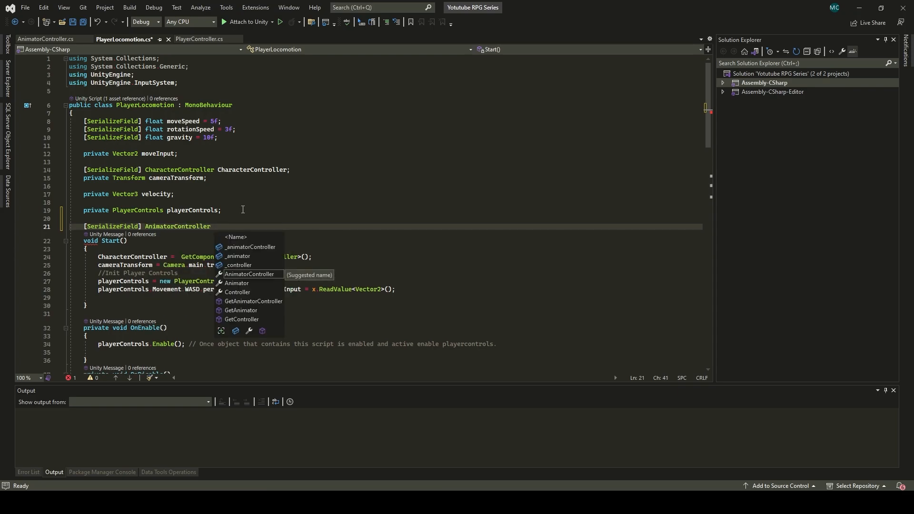
pyautogui.write('Anima')
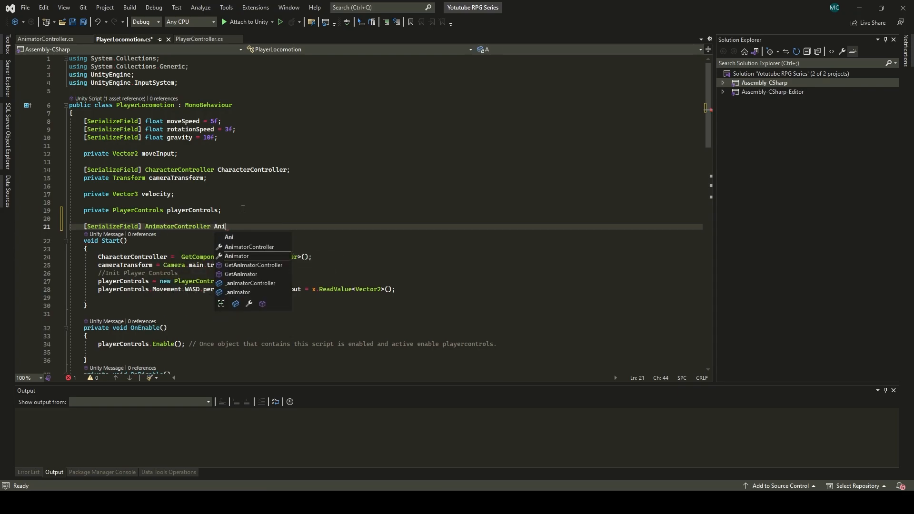
pyautogui.write('tor')
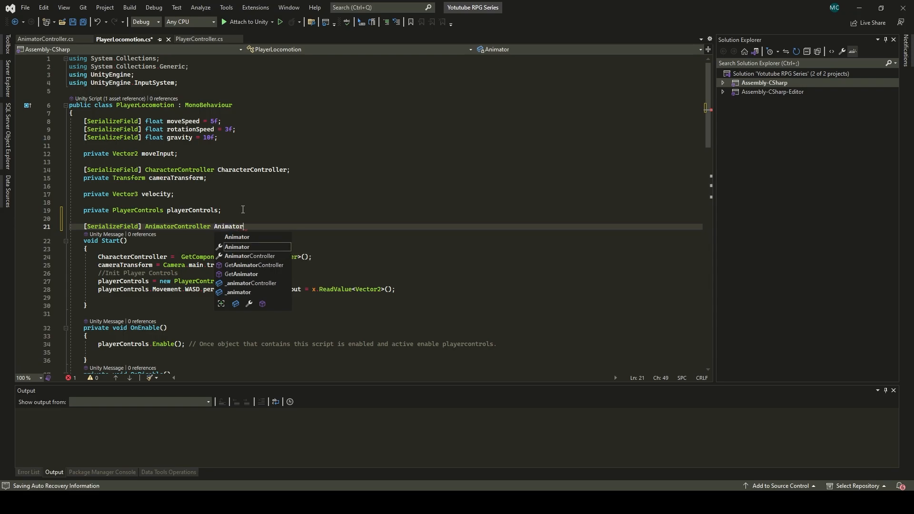
pyautogui.press('Down')
pyautogui.press('Tab')
pyautogui.write(';')
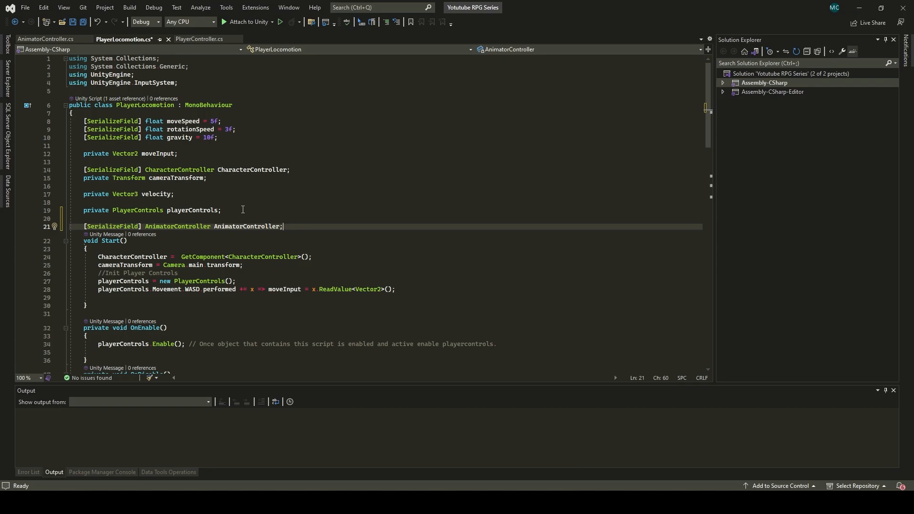
# Step: In Start(), add AnimatorController = GetComponentInChildren<AnimatorController>(); below the cameraTransform assignment and save all files
pyautogui.click(256, 264)
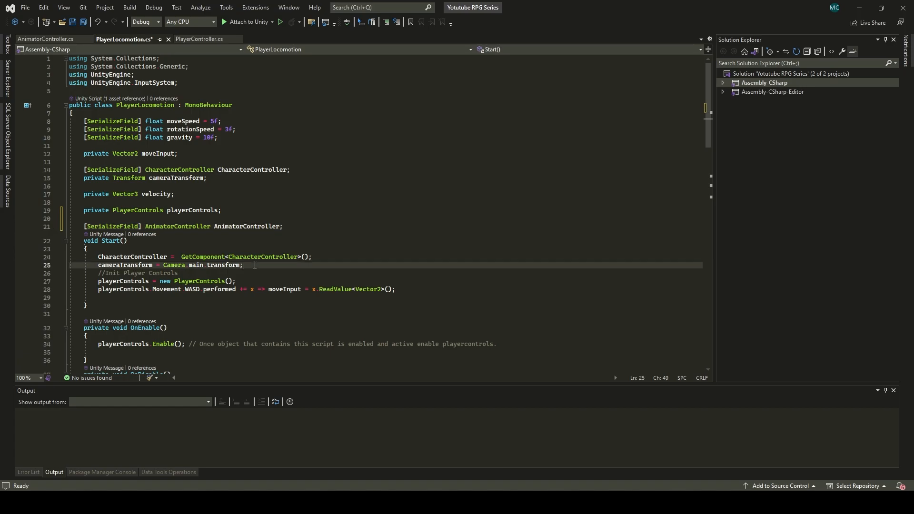
pyautogui.press('Return')
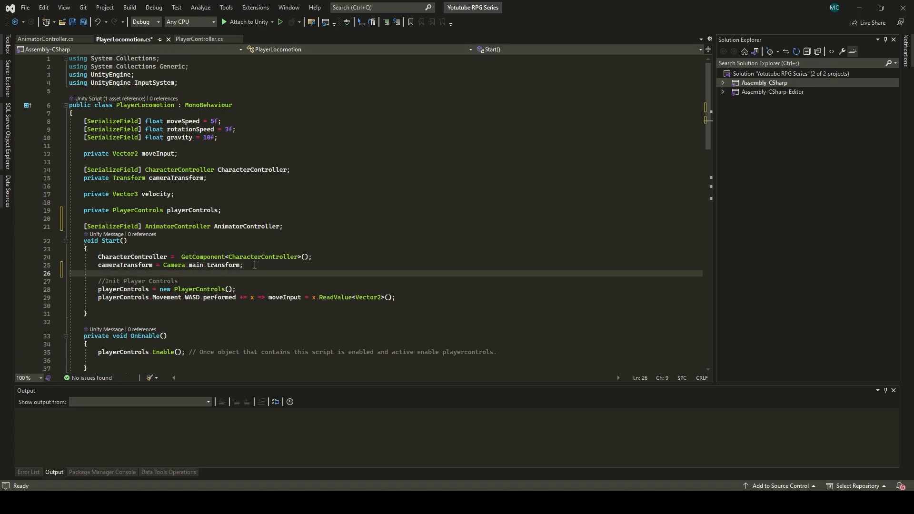
pyautogui.write('AnimatorController')
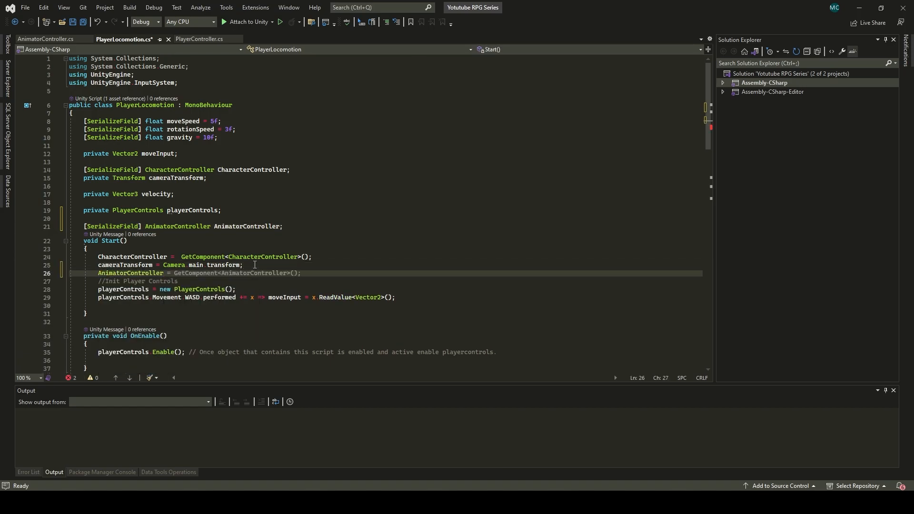
pyautogui.write(' = ')
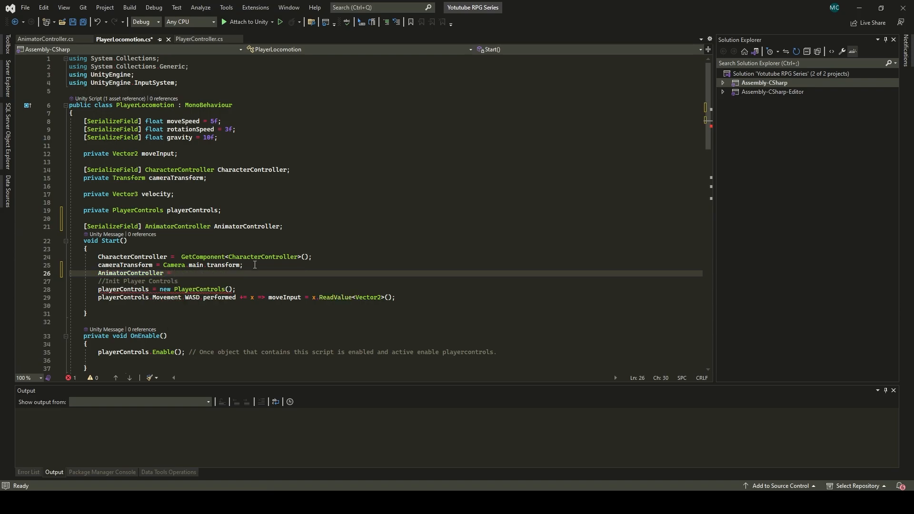
pyautogui.write('Get')
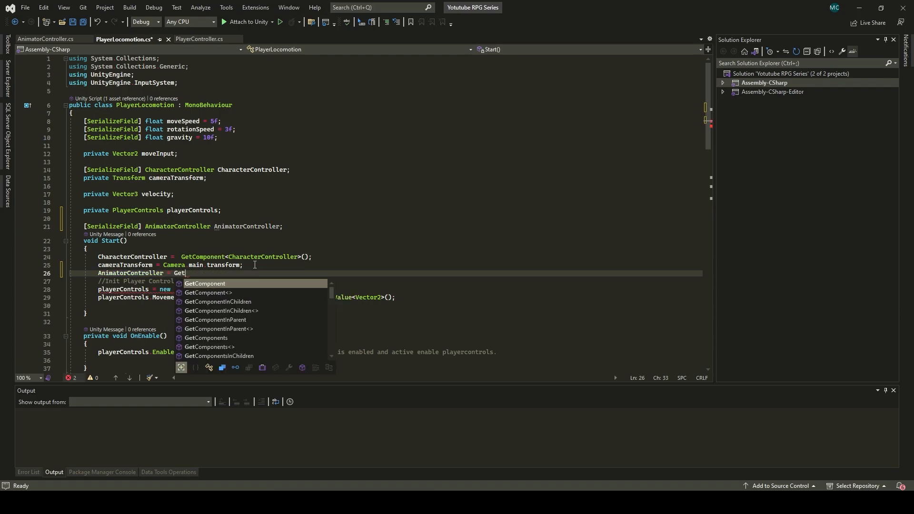
pyautogui.press('Down')
pyautogui.press('Down')
pyautogui.press('Down')
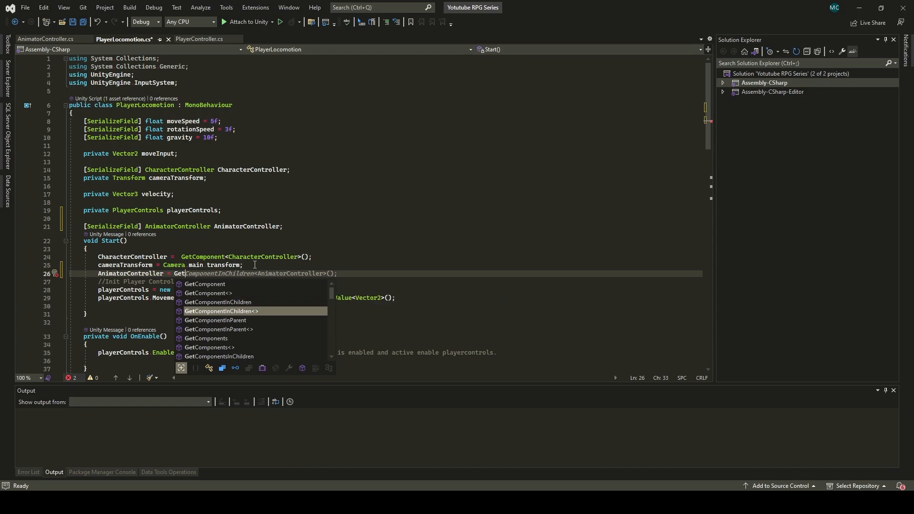
pyautogui.press('Tab')
pyautogui.press('Tab')
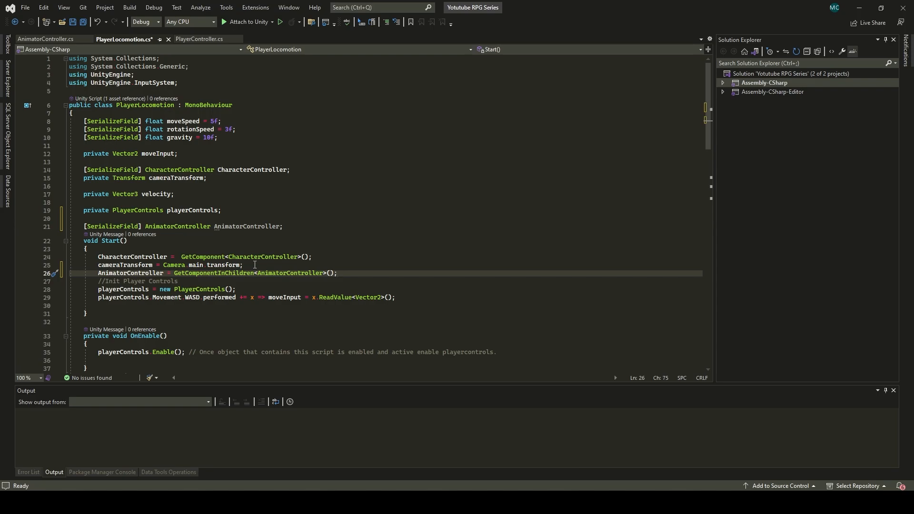
pyautogui.click(83, 21)
# Step: Add the call UpdateAnimatorValues(); below movePlayer(); in the Update() method
pyautogui.scroll(-6, 274, 185)
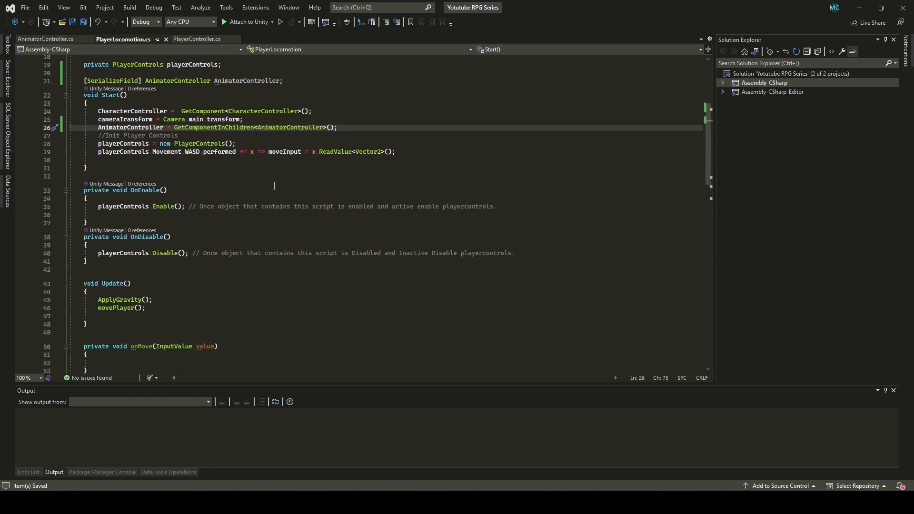
pyautogui.scroll(-6, 274, 186)
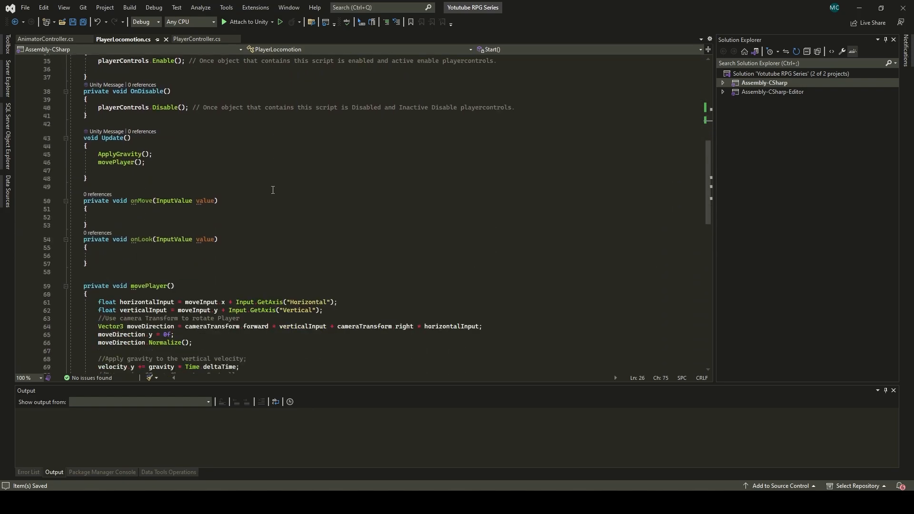
pyautogui.scroll(1, 273, 190)
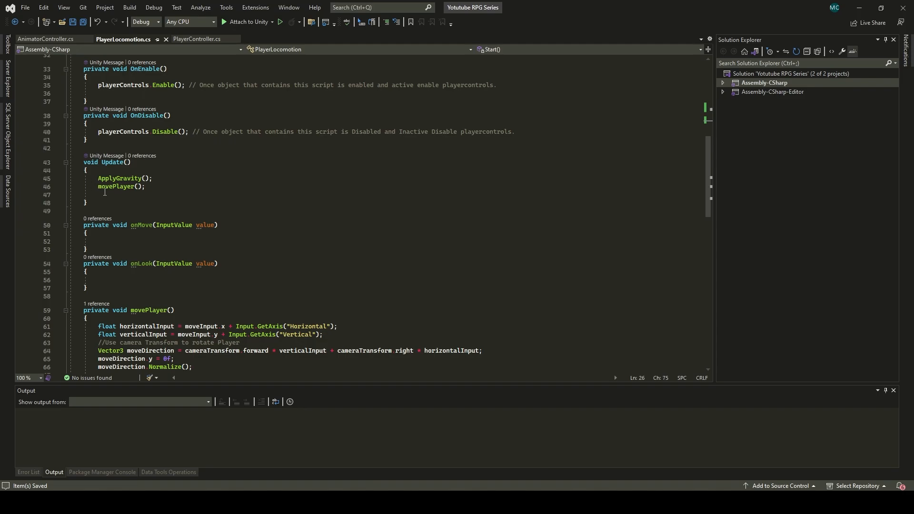
pyautogui.click(148, 187)
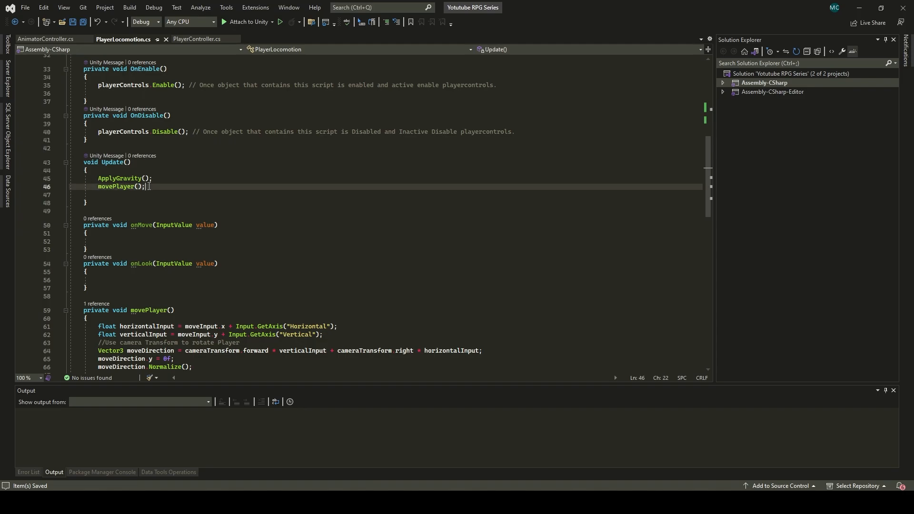
pyautogui.press('Return')
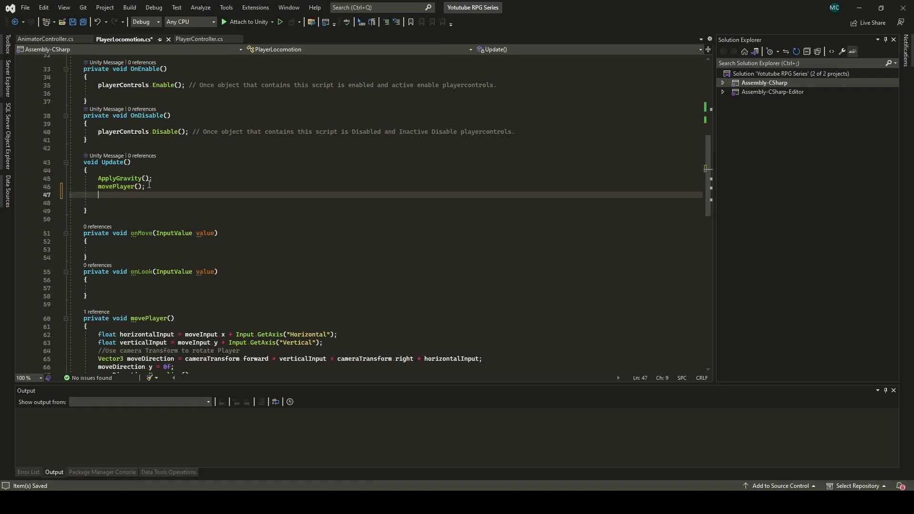
pyautogui.scroll(-10, 238, 233)
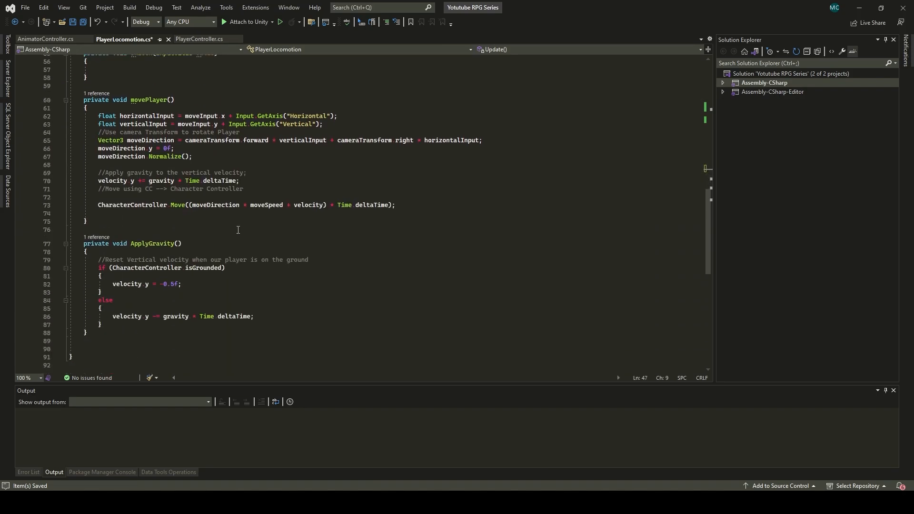
pyautogui.scroll(7, 238, 229)
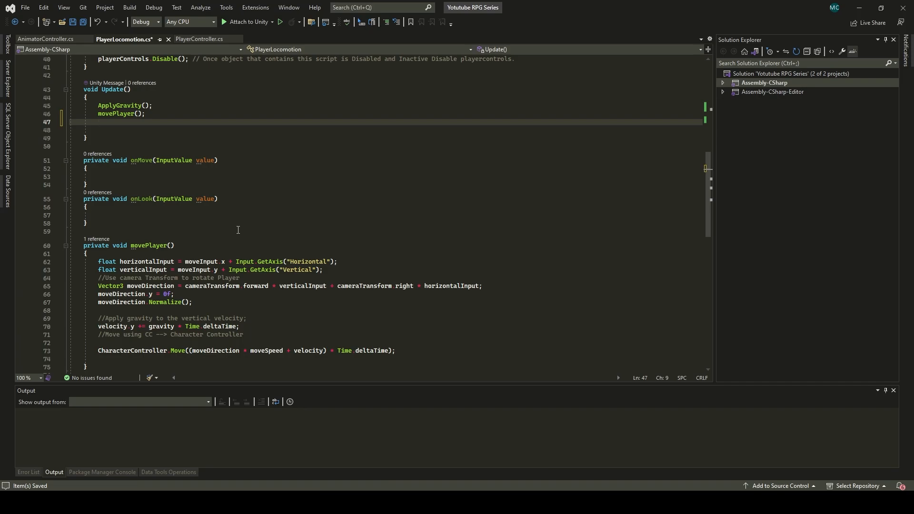
pyautogui.write('Updat')
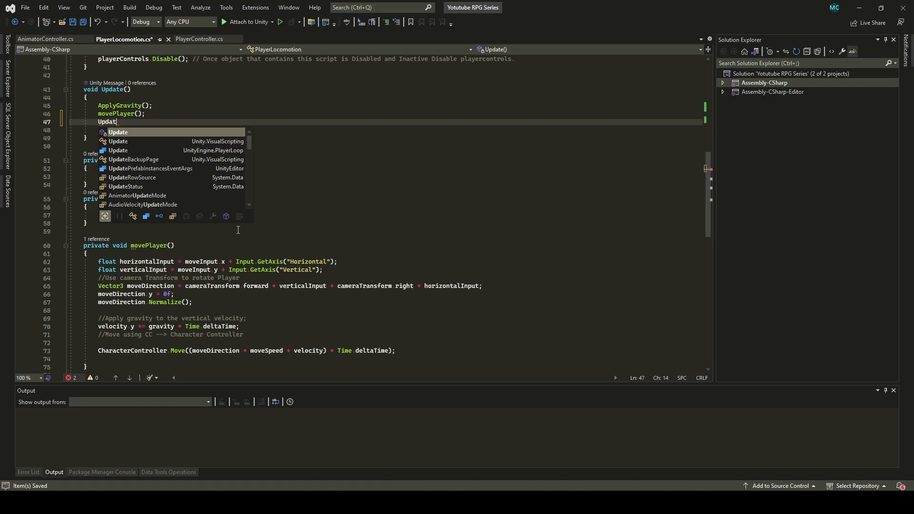
pyautogui.write('eAnima')
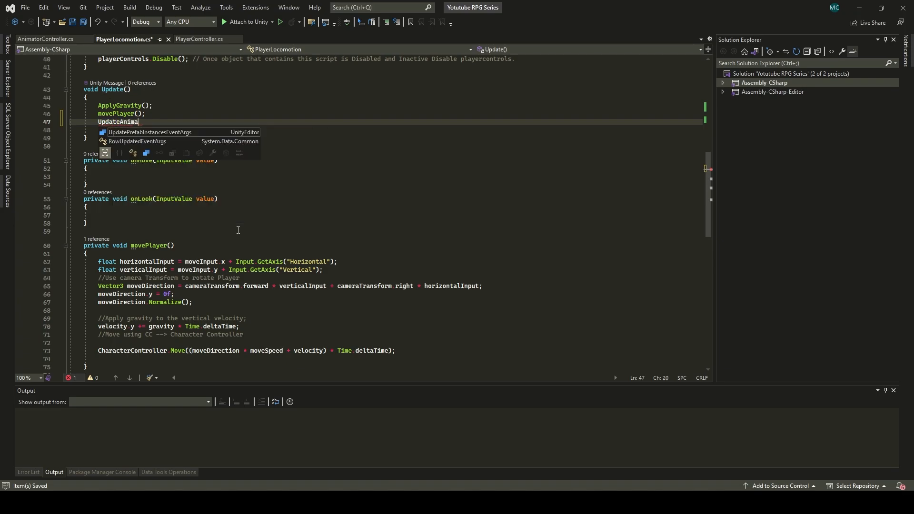
pyautogui.write('torValues();')
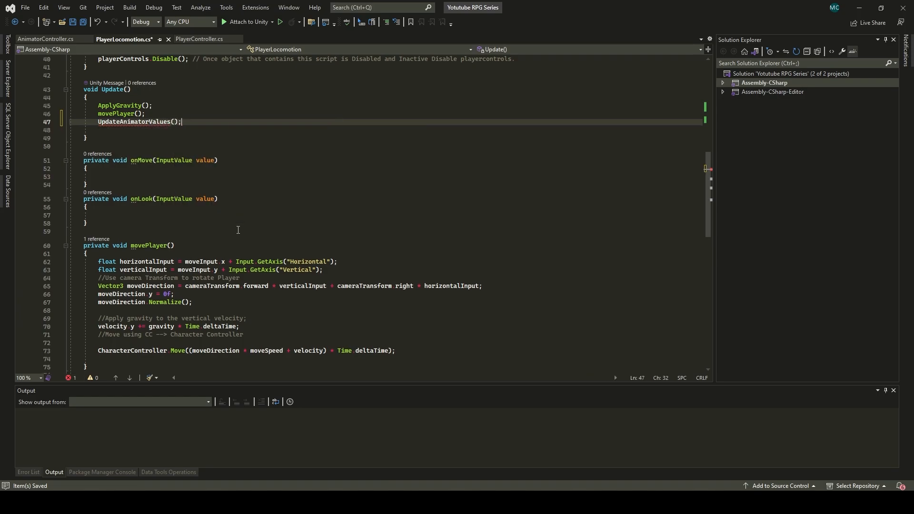
# Step: Create an empty private void UpdateAnimatorValues() method with braces between the movePlayer and ApplyGravity methods
pyautogui.scroll(-4, 249, 327)
pyautogui.scroll(-4, 250, 328)
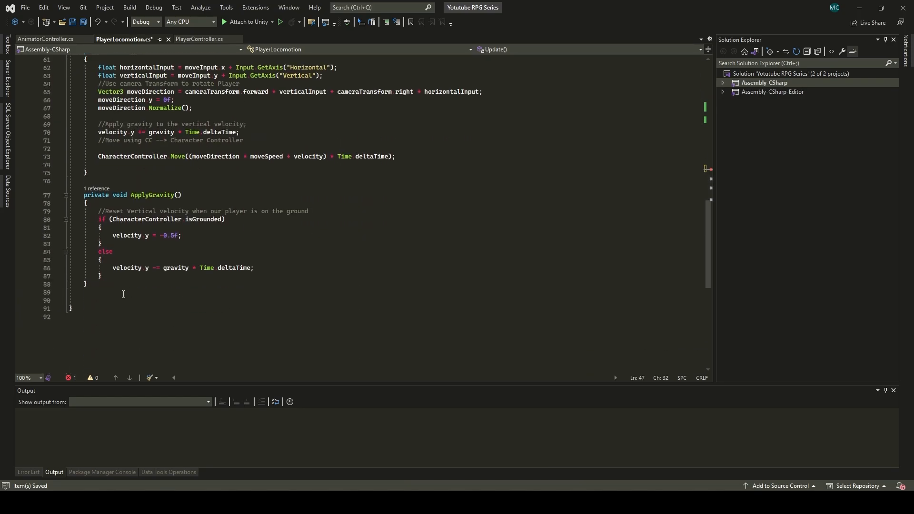
pyautogui.click(100, 182)
pyautogui.scroll(2, 130, 192)
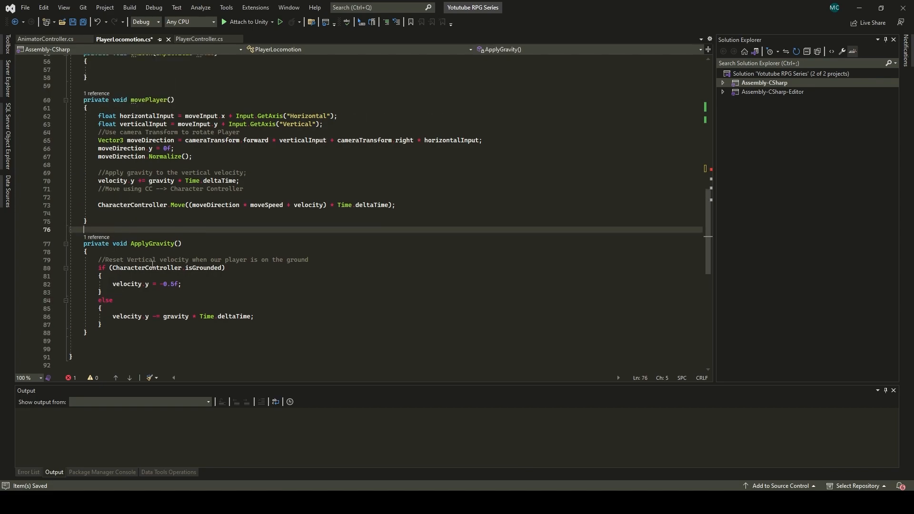
pyautogui.write('private void Updat')
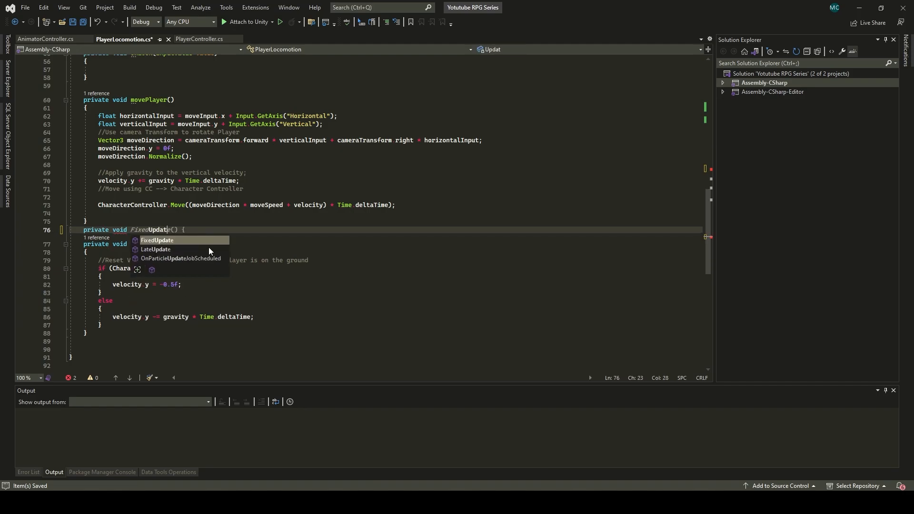
pyautogui.write('eAnimat')
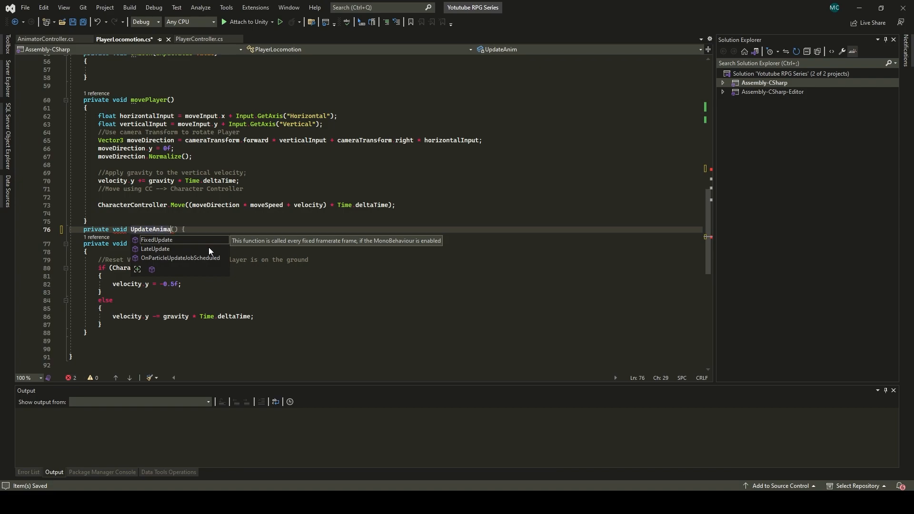
pyautogui.write('orValues()')
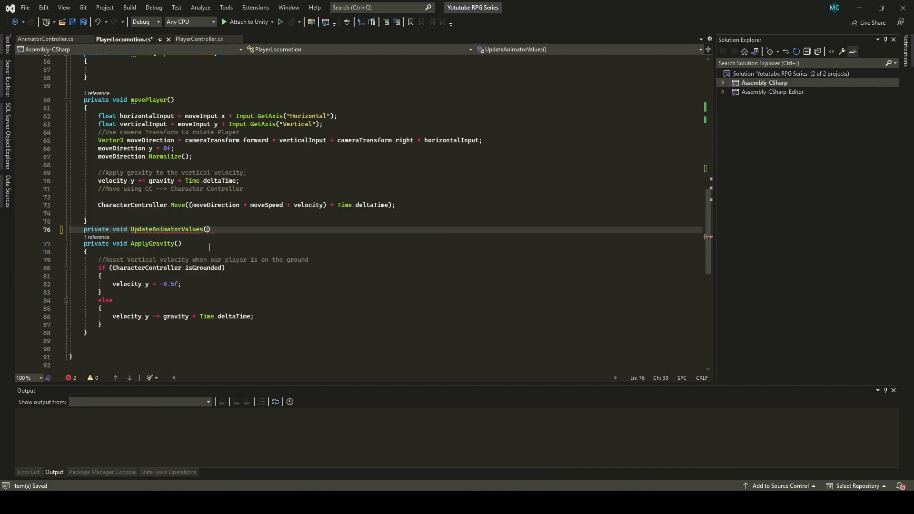
pyautogui.press('Return')
pyautogui.write('{')
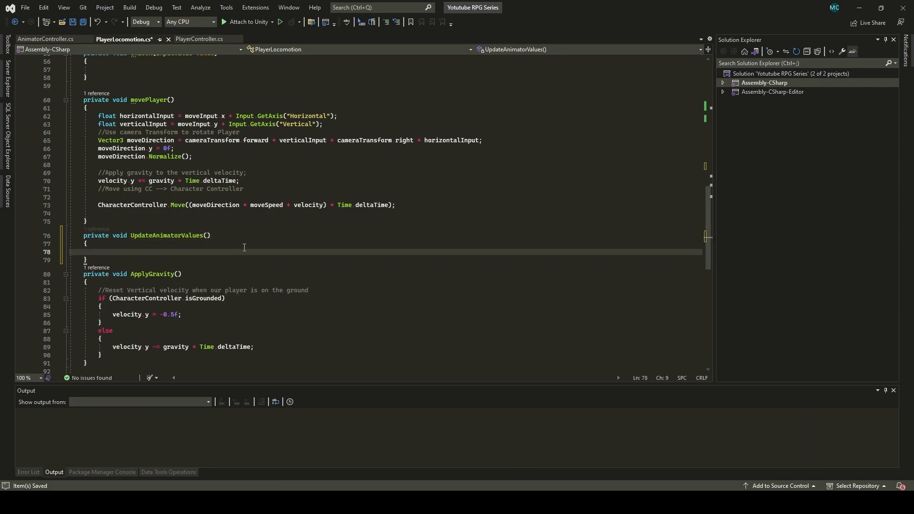
pyautogui.press('Return')
# Step: Declare float horizontalInput = moveInput.x; inside the UpdateAnimatorValues method
pyautogui.scroll(1, 240, 237)
pyautogui.scroll(4, 240, 236)
pyautogui.scroll(-4, 183, 179)
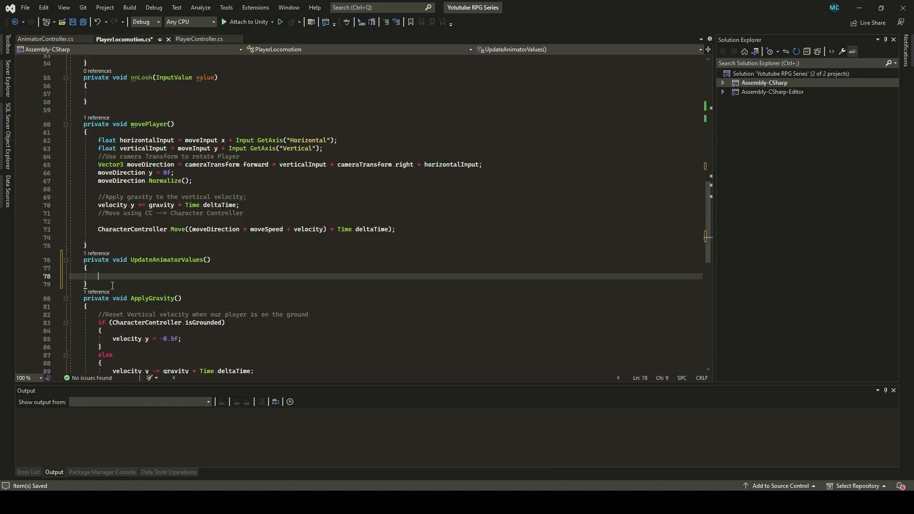
pyautogui.write('float ')
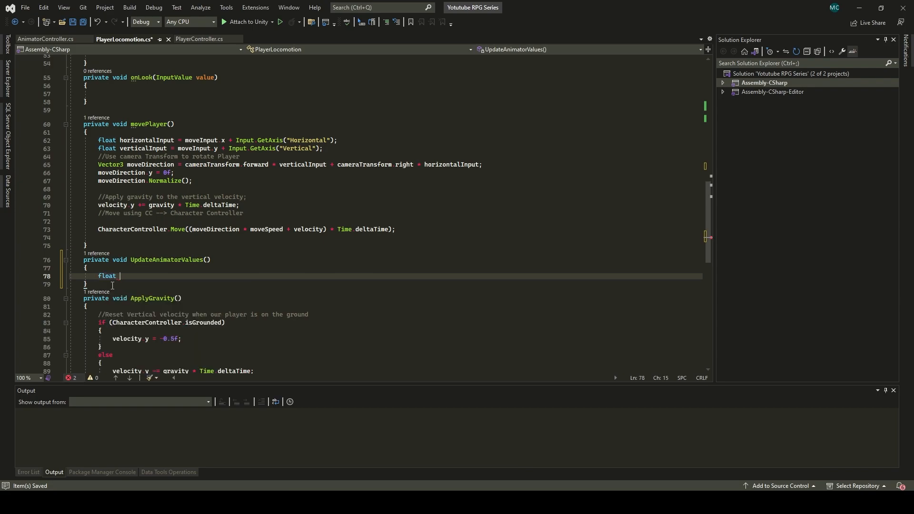
pyautogui.write('horizontr')
pyautogui.press('BackSpace')
pyautogui.write('Input =')
pyautogui.write('moveInput.x')
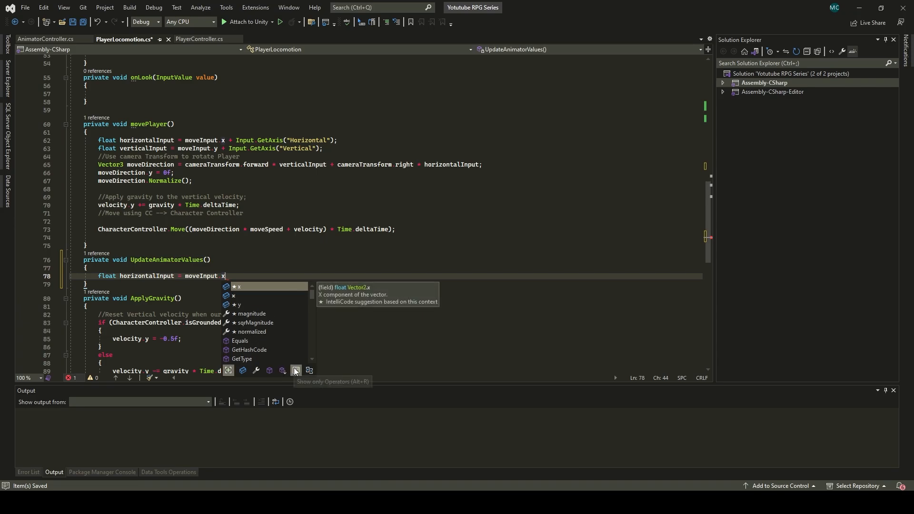
pyautogui.write(';')
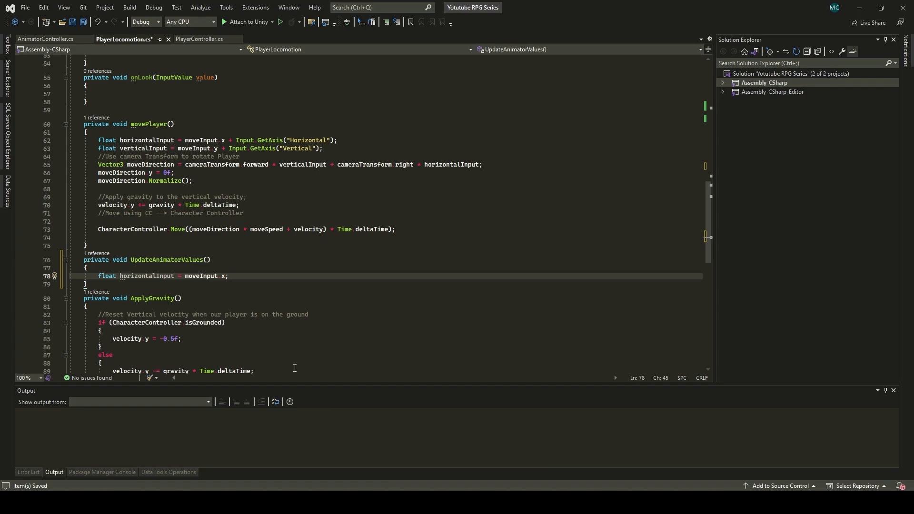
# Step: Declare float verticalInput = moveInput.y; on the line below the horizontalInput declaration in UpdateAnimatorValues
pyautogui.press('Return')
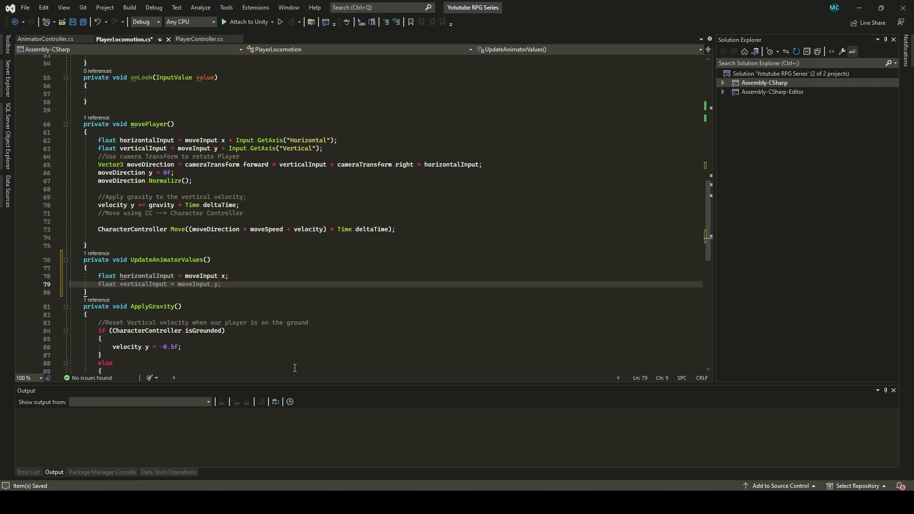
pyautogui.write('floa')
pyautogui.press('Tab')
pyautogui.press('Tab')
# Step: Append the comment "//Assign Value from moveInput to HorizontalInput and Vertical input." to the horizontalInput declaration in UpdateAnimatorValues
pyautogui.click(273, 279)
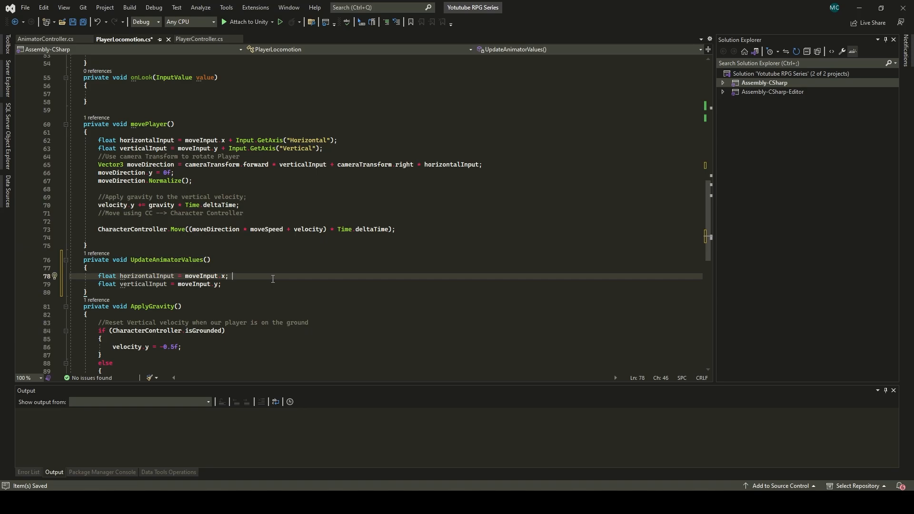
pyautogui.write('//')
pyautogui.write('As')
pyautogui.write('sign ')
pyautogui.write('Value')
pyautogui.write(' from mov')
pyautogui.write('eInput')
pyautogui.write('to')
pyautogui.write(' Hor')
pyautogui.write('izontal')
pyautogui.write('Input')
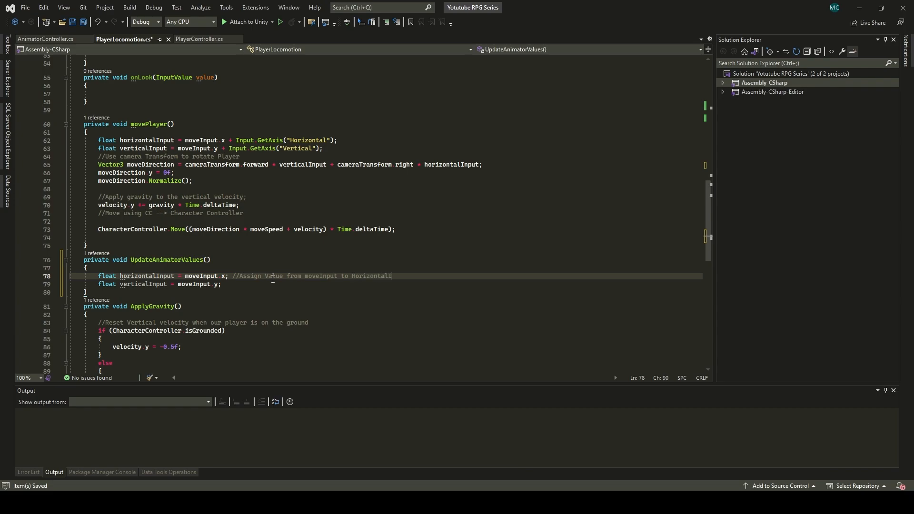
pyautogui.write(' and Vertical input.')
# Step: Add the call AnimatorController.SetAnimValues(horizontalInput, verticalInput); below the two float declarations in UpdateAnimatorValues
pyautogui.click(228, 284)
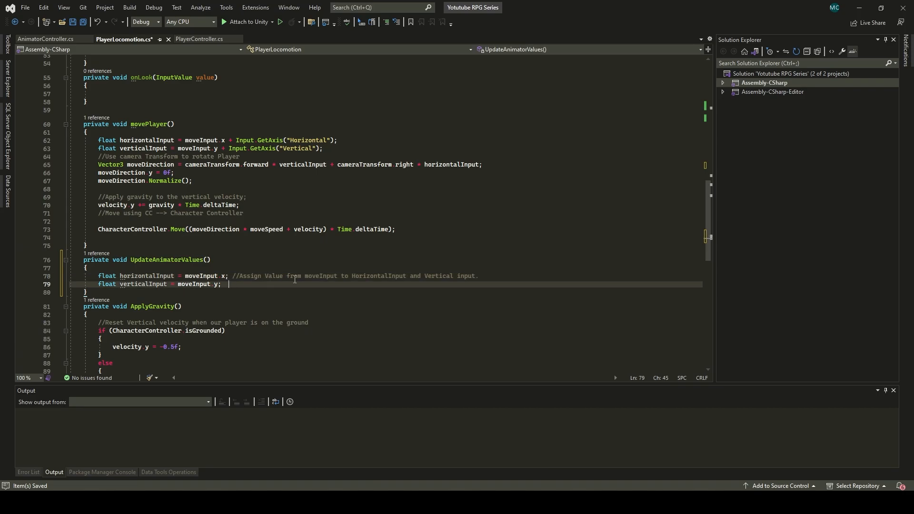
pyautogui.press('Return')
pyautogui.press('Return')
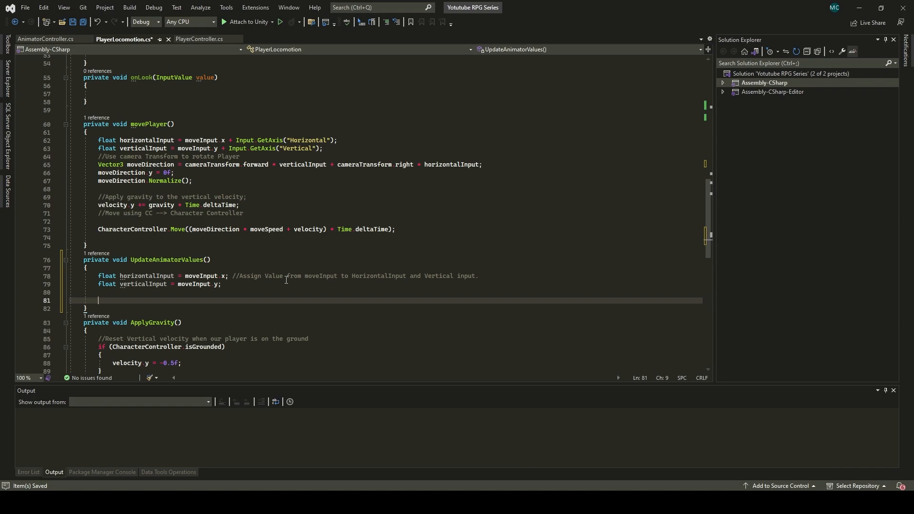
pyautogui.write('AnimatorController')
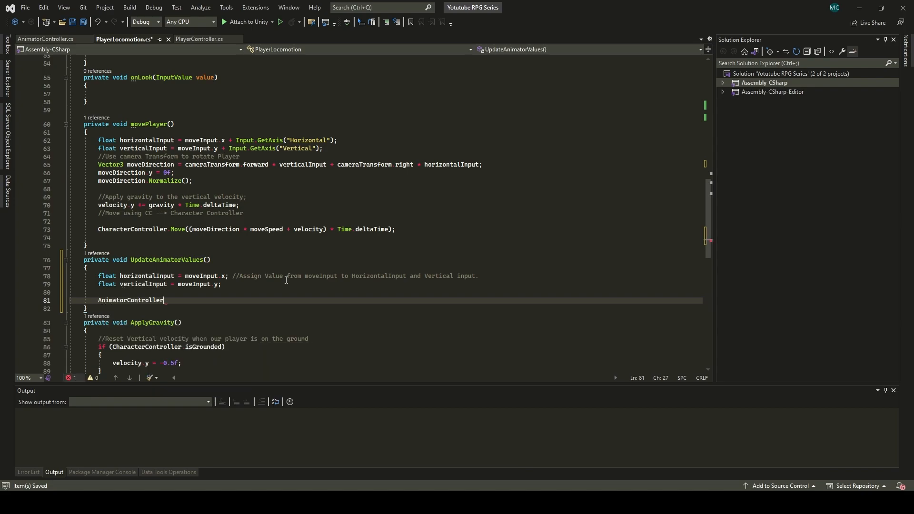
pyautogui.write('.')
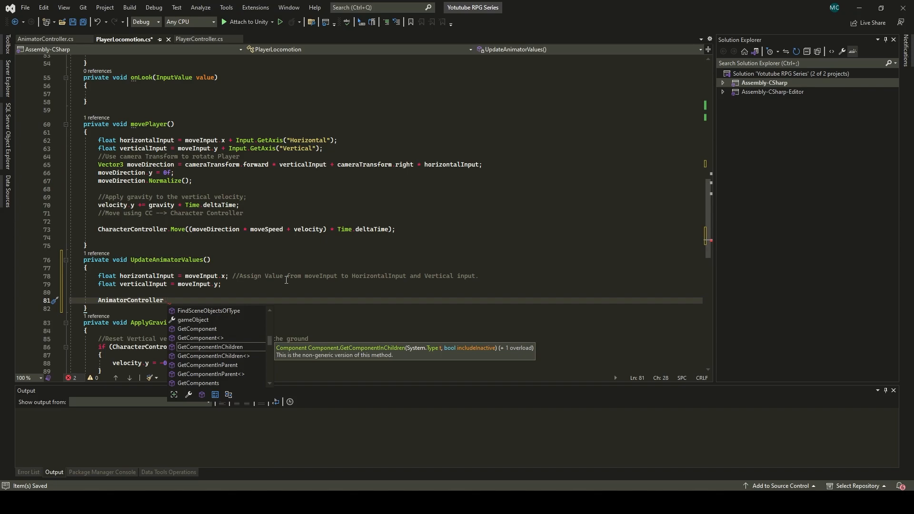
pyautogui.write('Set')
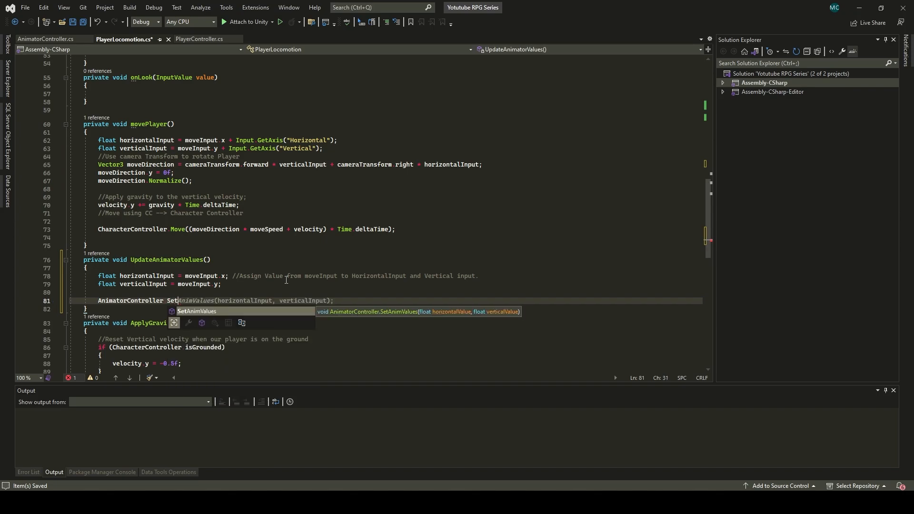
pyautogui.write('AnimValues(')
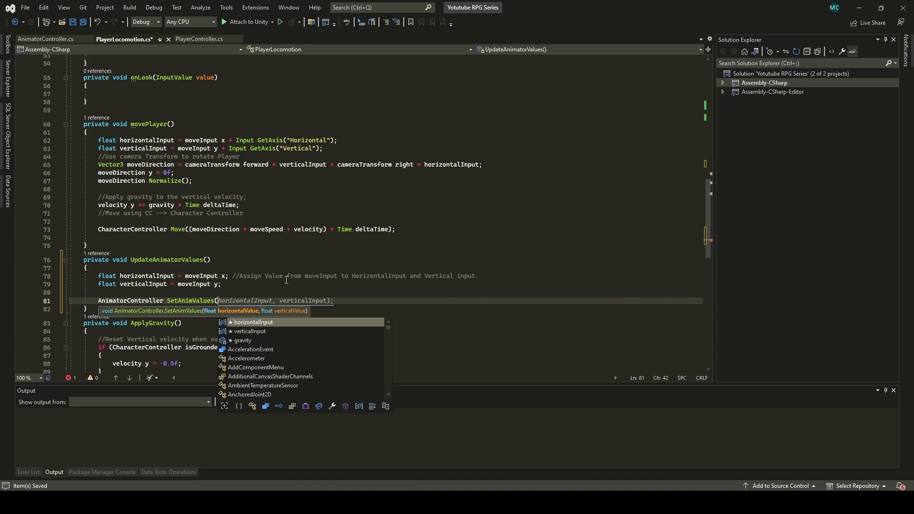
pyautogui.press('Tab')
pyautogui.press('Tab')
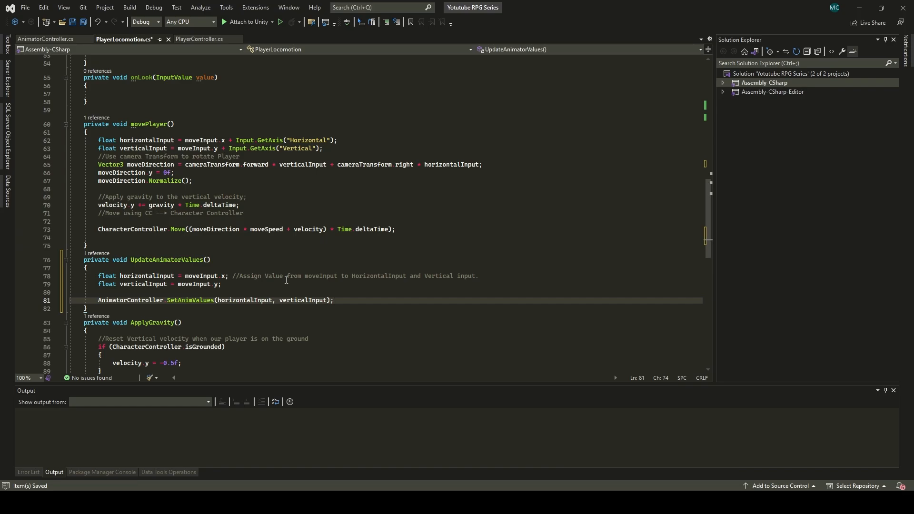
# Step: Add the comment "// Call SetAnimValues function to pass the vertical and horizontal values to our animator" above the SetAnimValues call and save all scripts
pyautogui.click(145, 292)
pyautogui.write('//')
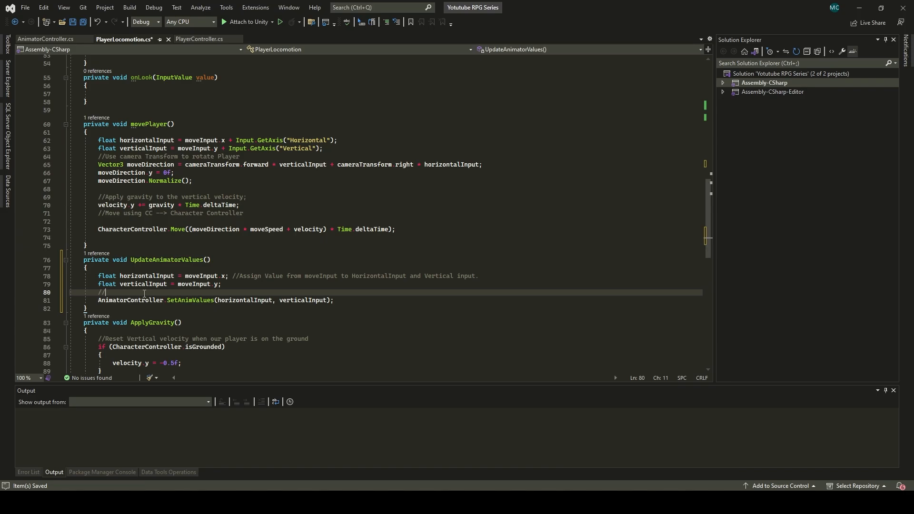
pyautogui.write(' Call ')
pyautogui.write('Set')
pyautogui.write('Ani')
pyautogui.write('im')
pyautogui.write('Values ')
pyautogui.write('function')
pyautogui.write(' to pass ')
pyautogui.write('th')
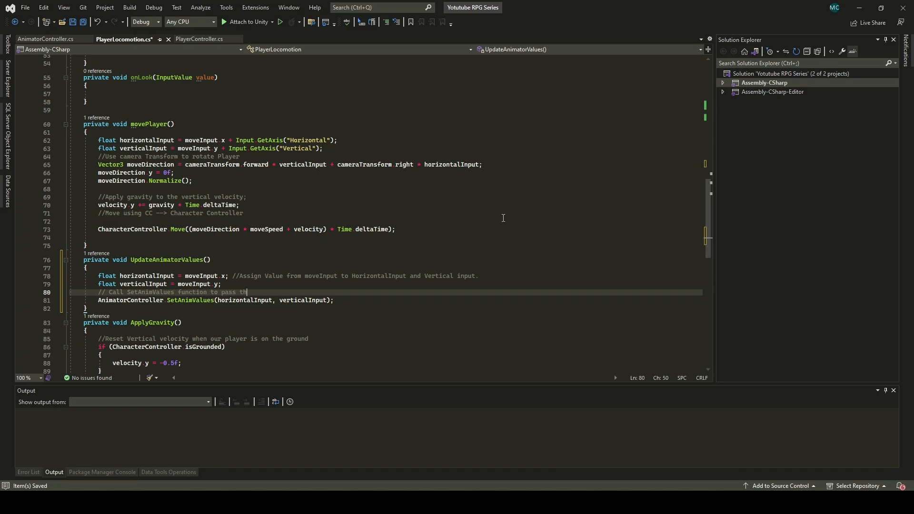
pyautogui.write('e vertical and horizontal values to c')
pyautogui.write('ur animator')
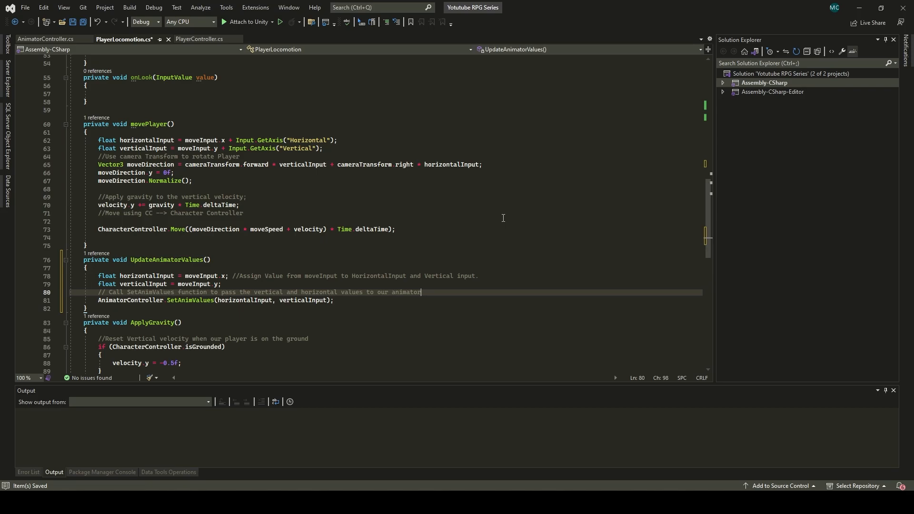
pyautogui.click(84, 23)
pyautogui.scroll(-4, 174, 214)
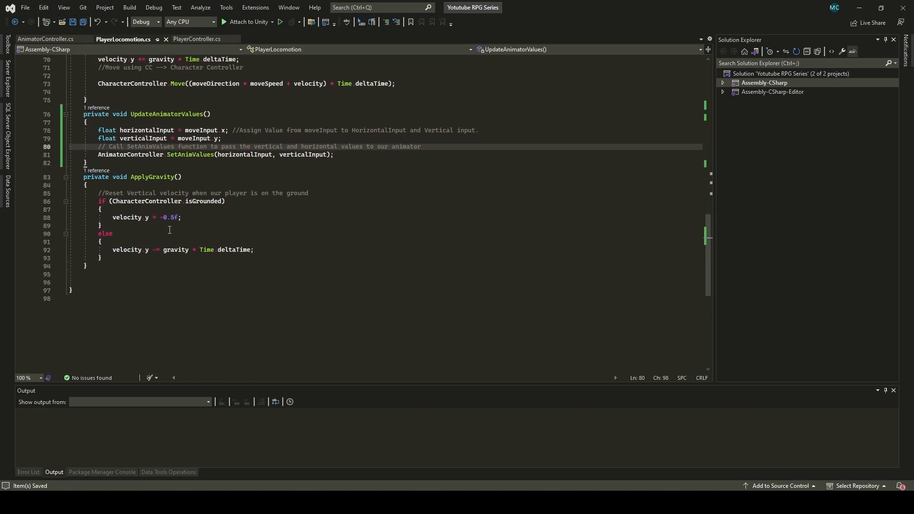
# Step: Switch to Unity and attach the AnimatorController script to the F_AA_002 object under Player
pyautogui.click(859, 7)
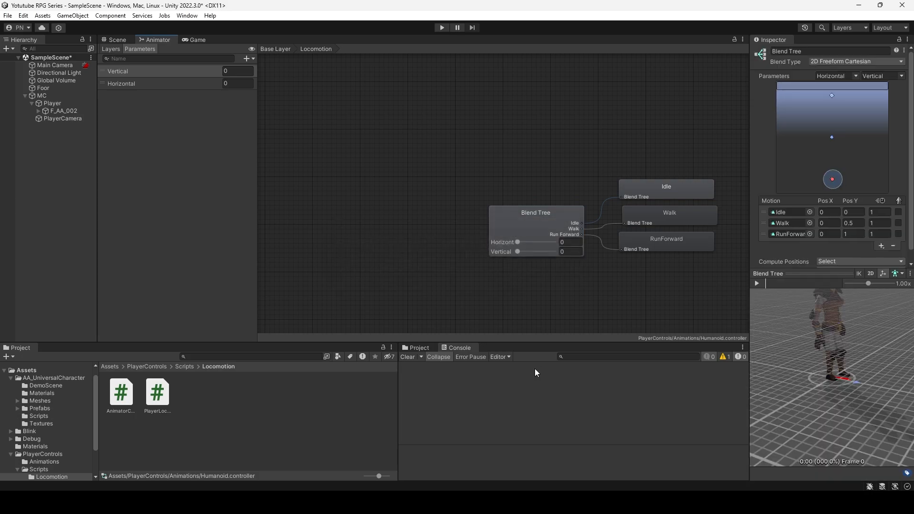
pyautogui.click(119, 41)
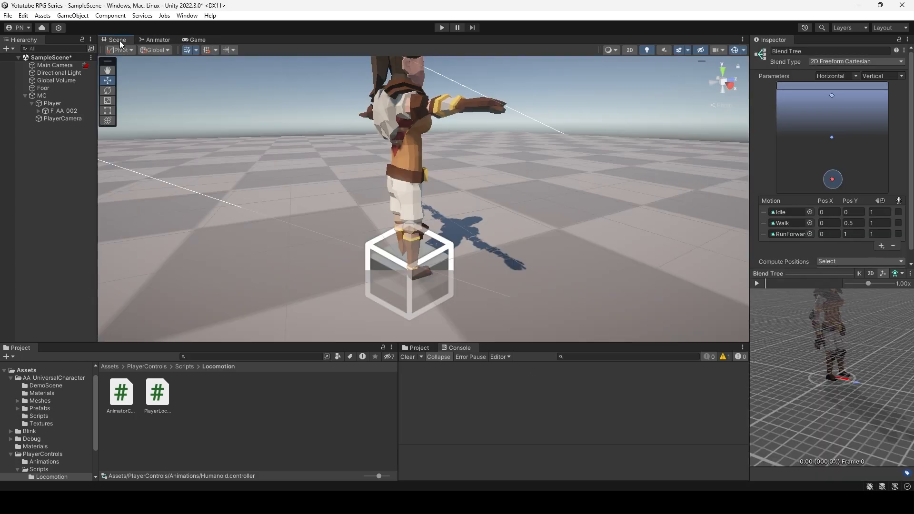
pyautogui.click(78, 110)
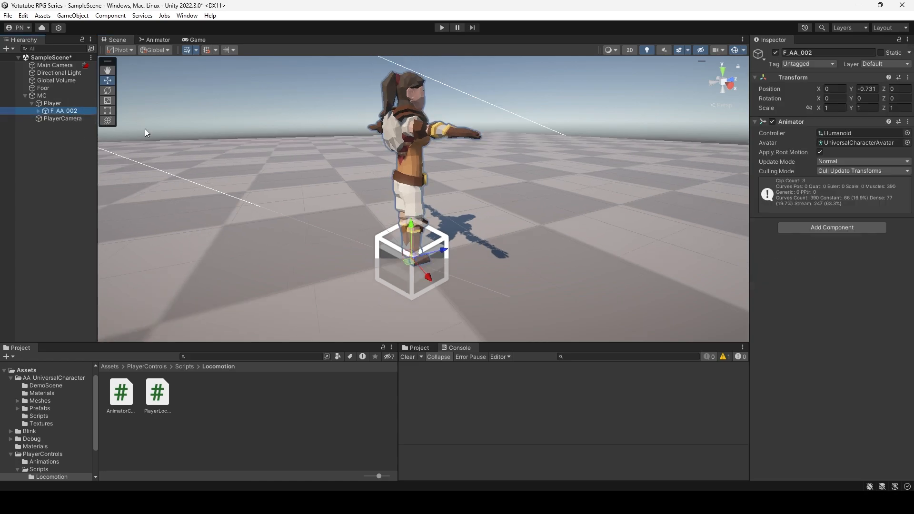
pyautogui.moveTo(121, 392); pyautogui.dragTo(819, 230)
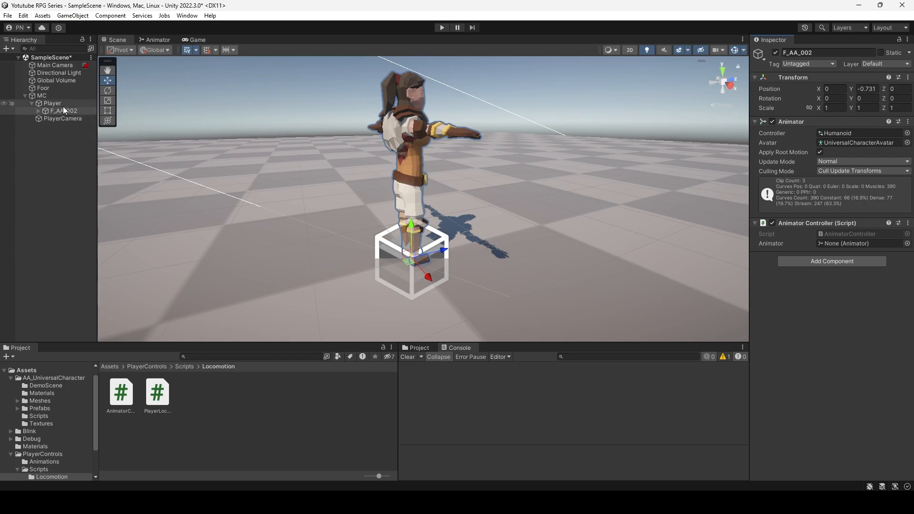
# Step: Set the Game view to Play Focused and test the character in a short play-mode run
pyautogui.click(195, 40)
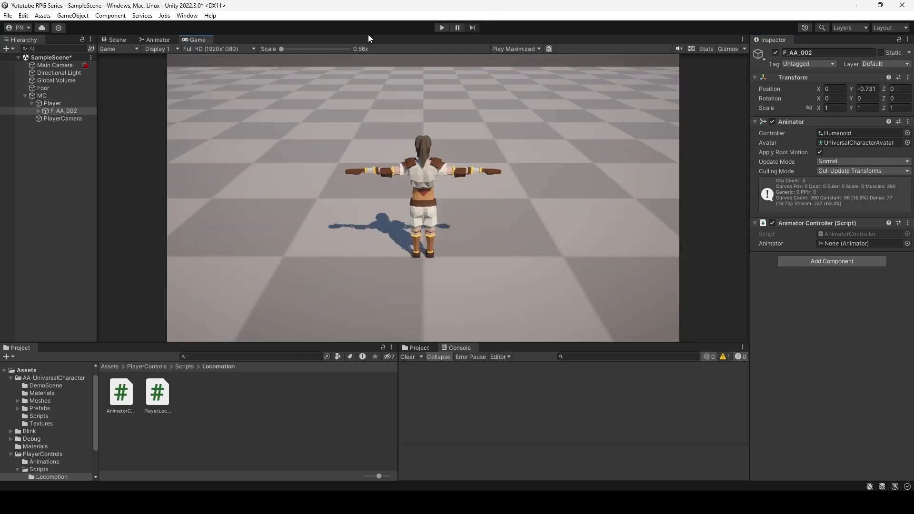
pyautogui.click(516, 49)
pyautogui.click(525, 59)
pyautogui.click(443, 28)
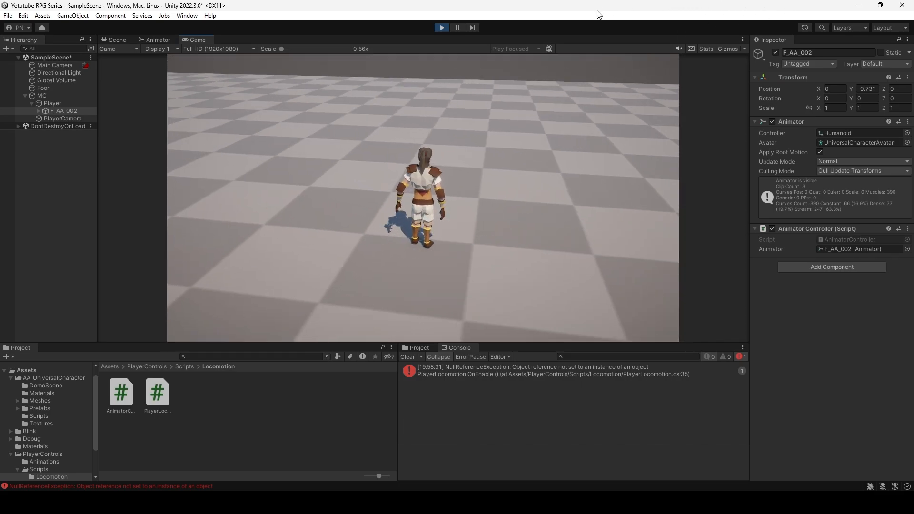
pyautogui.click(458, 27)
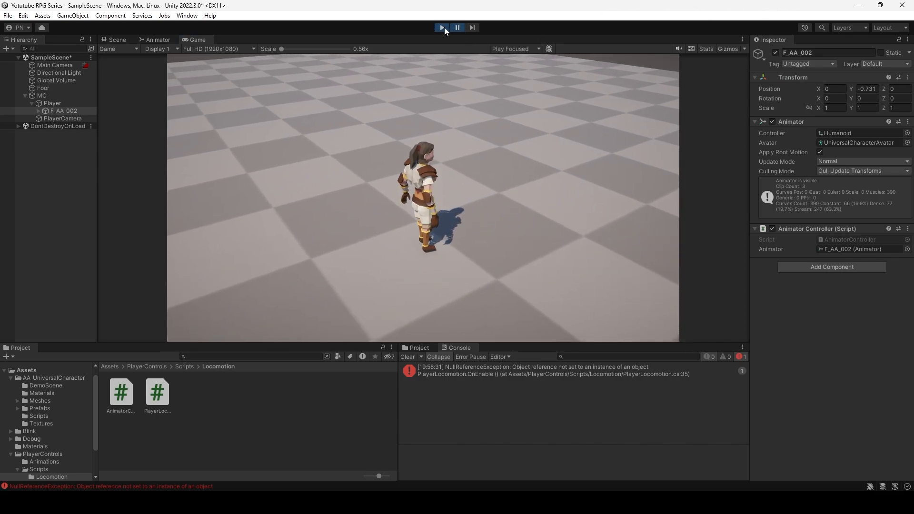
pyautogui.click(443, 28)
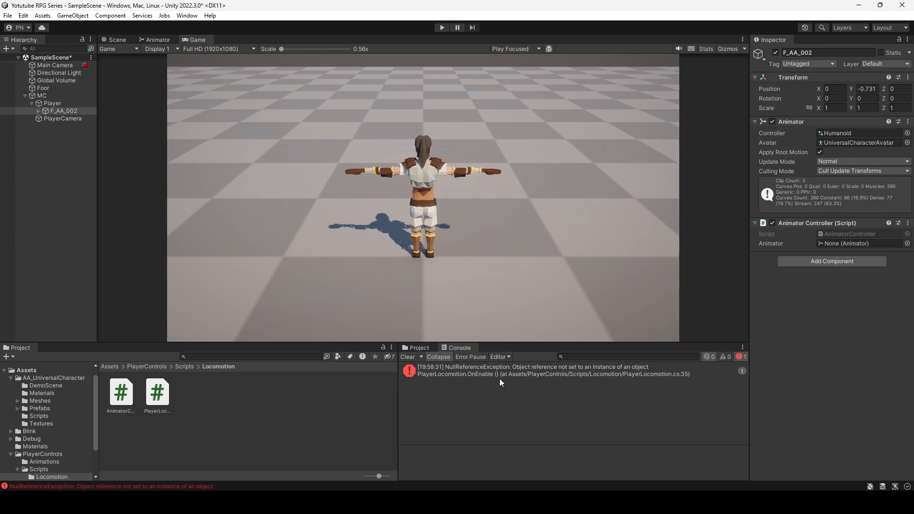
# Step: Switch to Visual Studio and insert if(playerControls == null) with an opening brace above the playerControls.Enable() line in OnEnable
pyautogui.moveTo(677, 506)
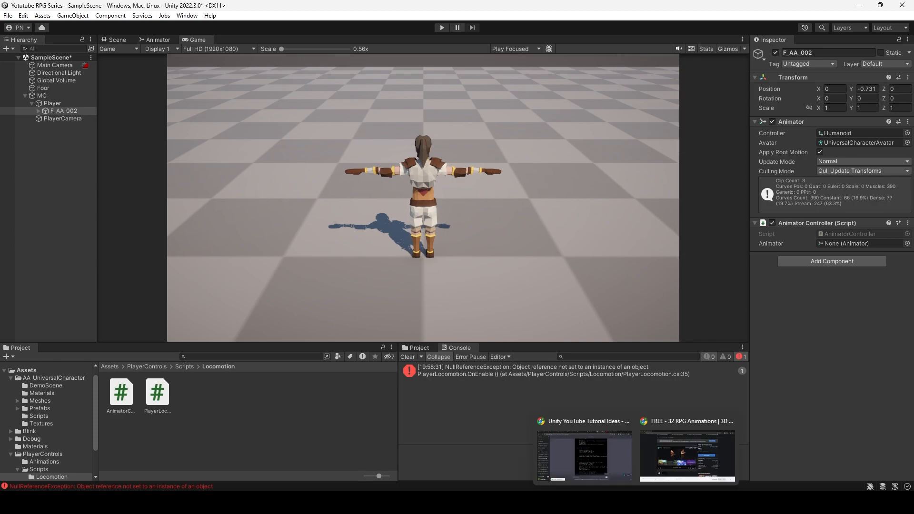
pyautogui.click(647, 460)
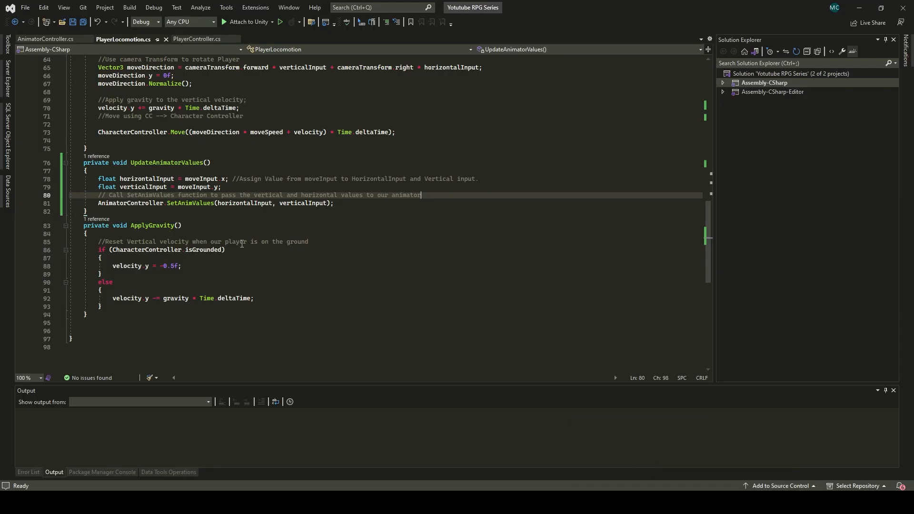
pyautogui.scroll(13, 243, 242)
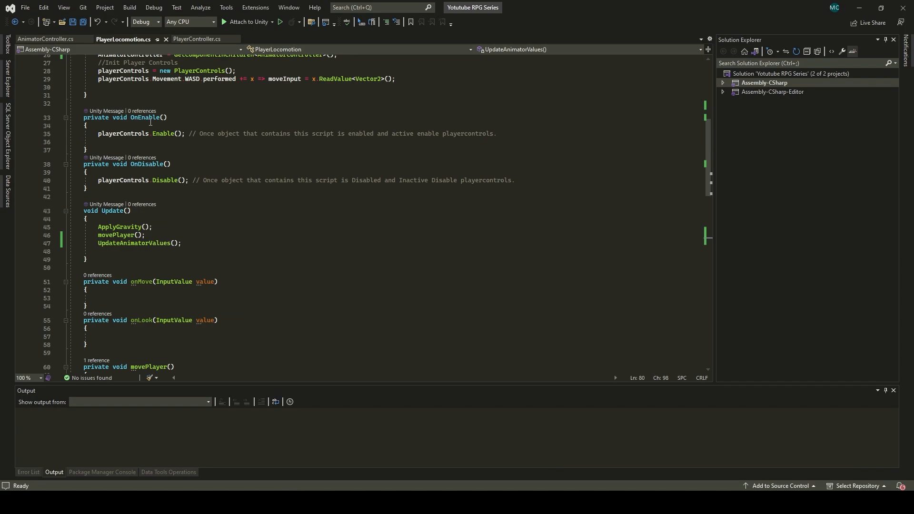
pyautogui.click(138, 126)
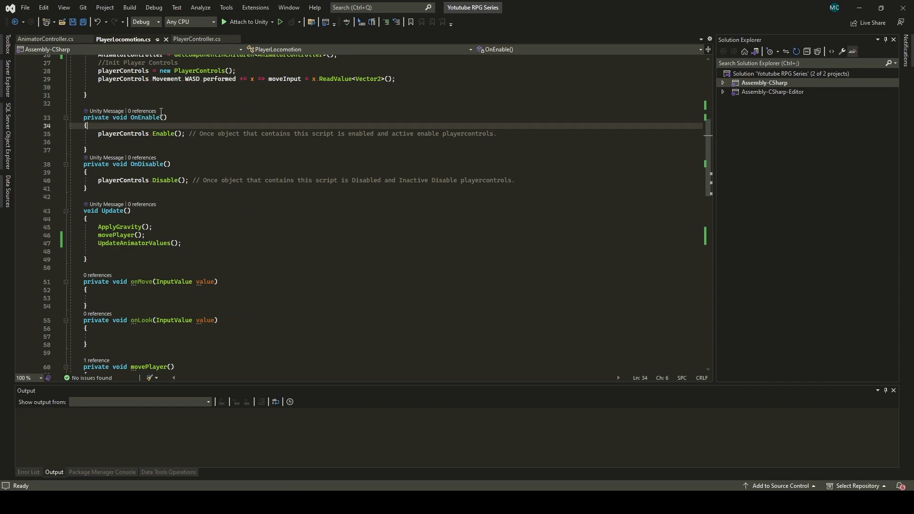
pyautogui.press('Return')
pyautogui.write('i')
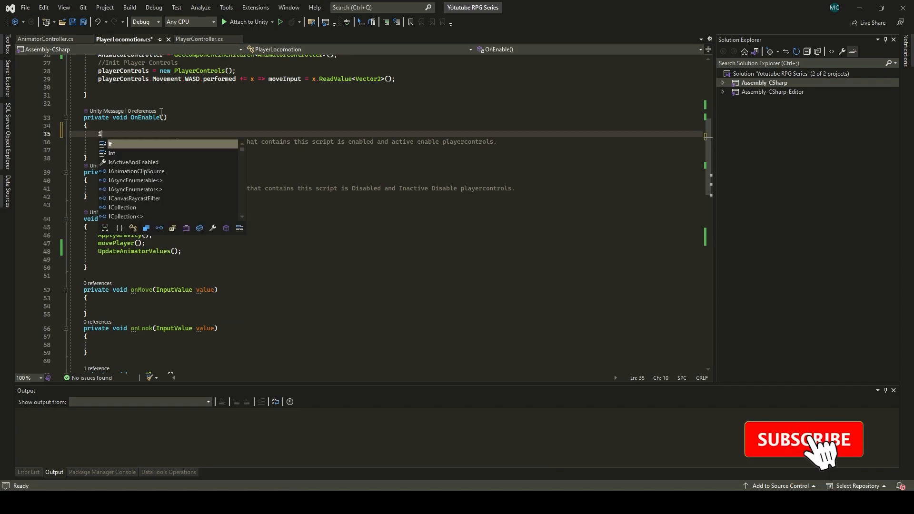
pyautogui.write('f(')
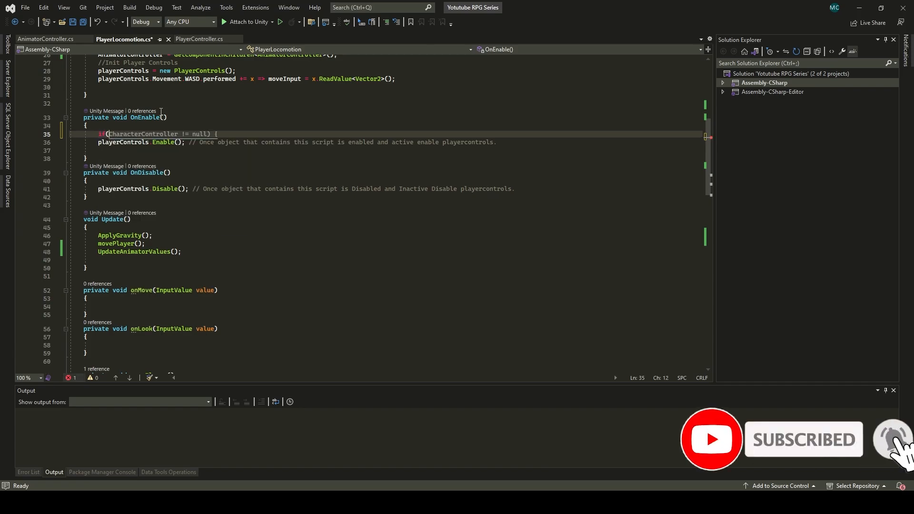
pyautogui.write('playerControls == ')
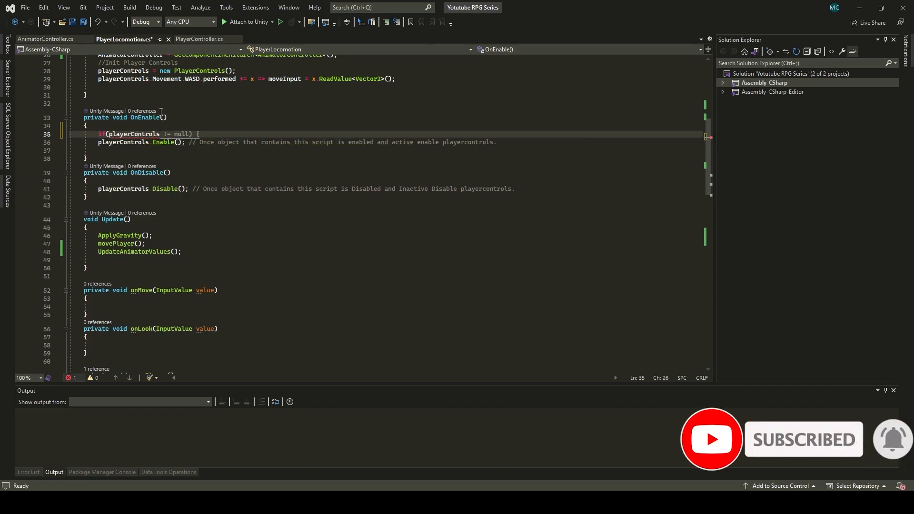
pyautogui.write('null) {')
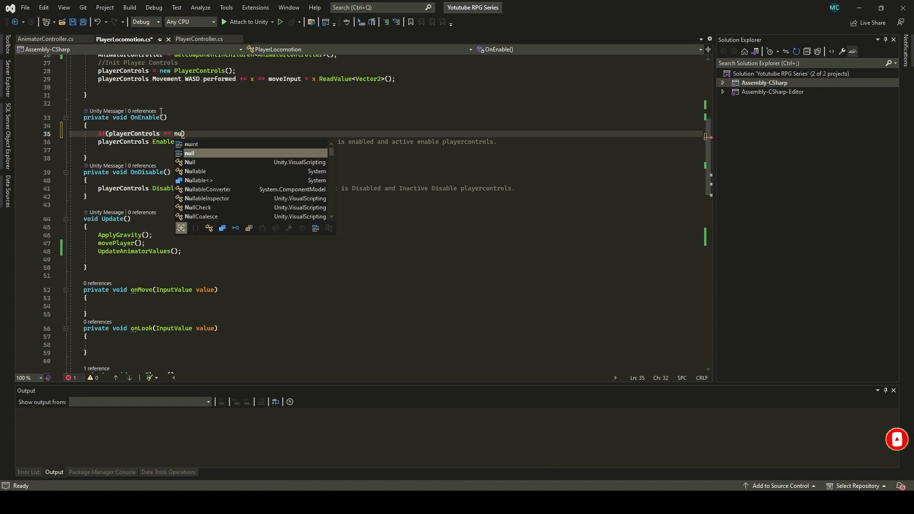
pyautogui.press('BackSpace')
pyautogui.press('BackSpace')
pyautogui.write('{')
pyautogui.press('Delete')
pyautogui.press('Delete')
pyautogui.press('Down')
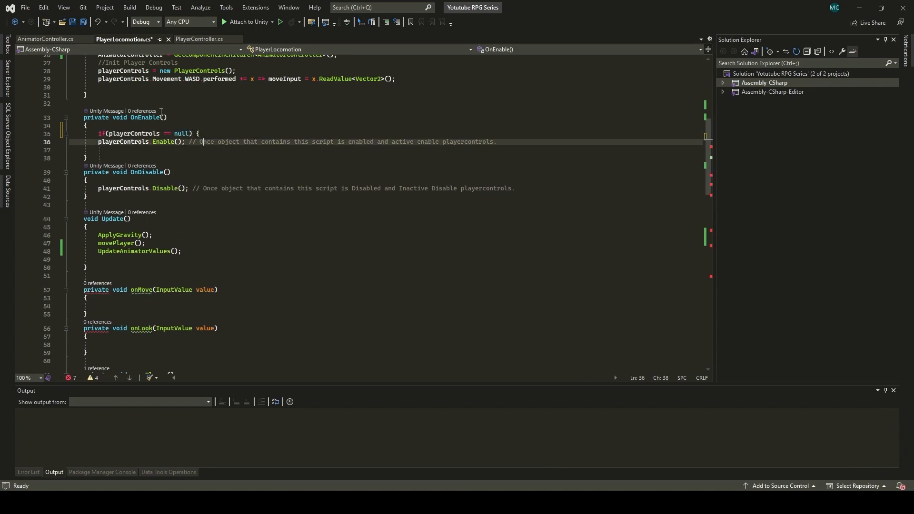
# Step: Close the if block with a brace on a new line after the playerControls.Enable() line in OnEnable
pyautogui.press('Return')
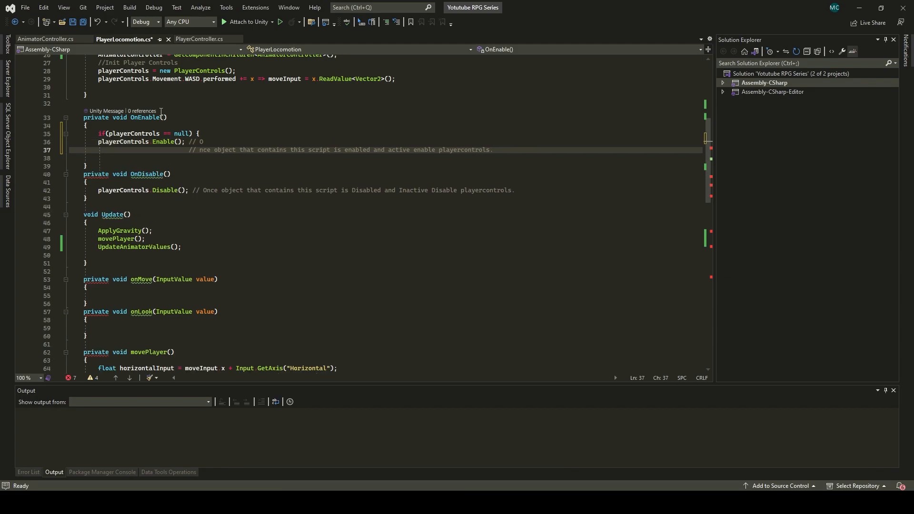
pyautogui.hotkey('ctrl', 'z')
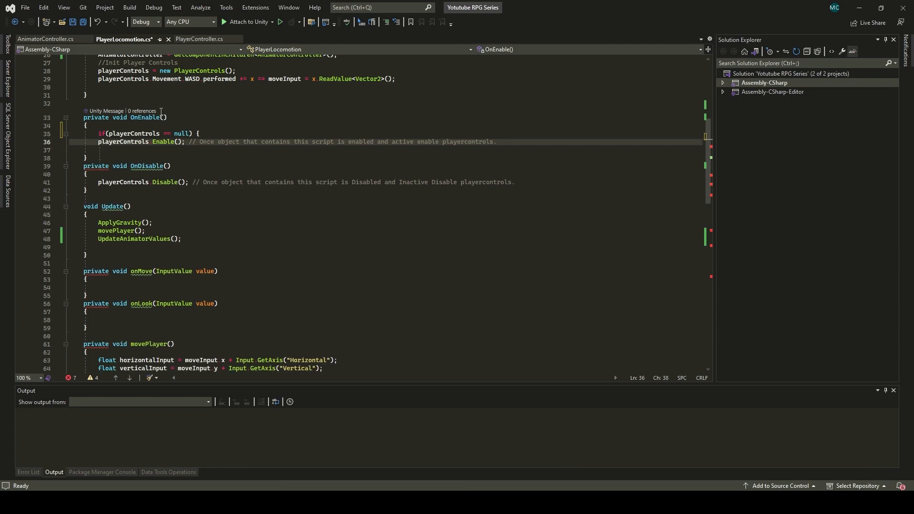
pyautogui.click(547, 143)
pyautogui.press('Return')
pyautogui.write('}')
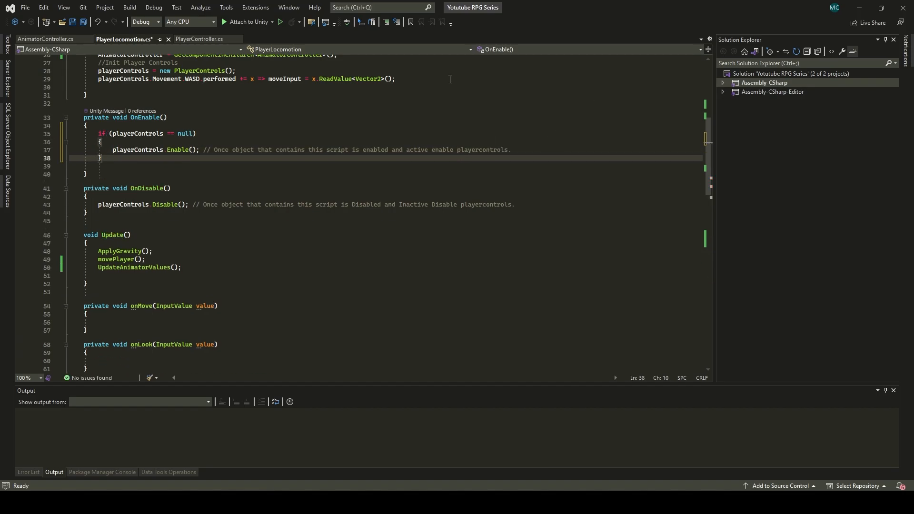
# Step: Copy the new PlayerControls() assignment and the Movement.WASD.performed line from Start into the top of the if block in OnEnable
pyautogui.scroll(4, 454, 84)
pyautogui.click(97, 168)
pyautogui.keyDown('shift'); pyautogui.click(406, 180); pyautogui.keyUp('shift')
pyautogui.hotkey('ctrl', 'c')
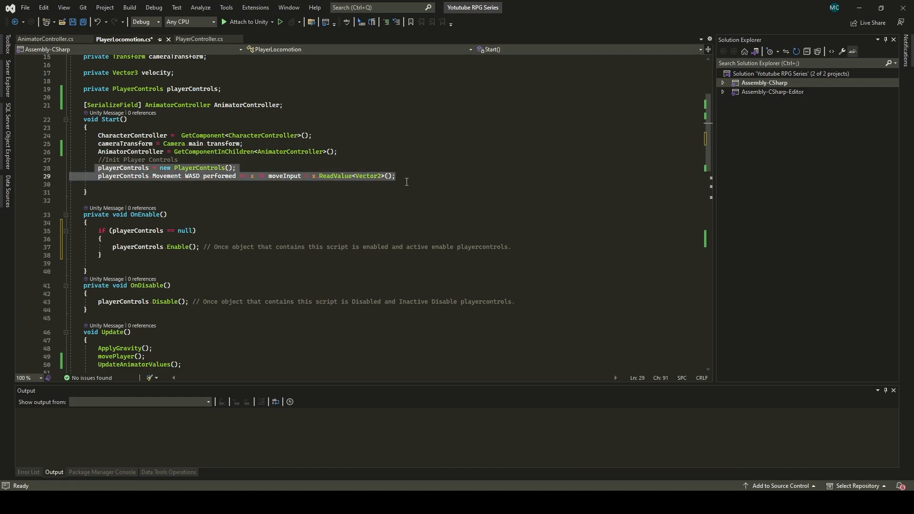
pyautogui.click(138, 240)
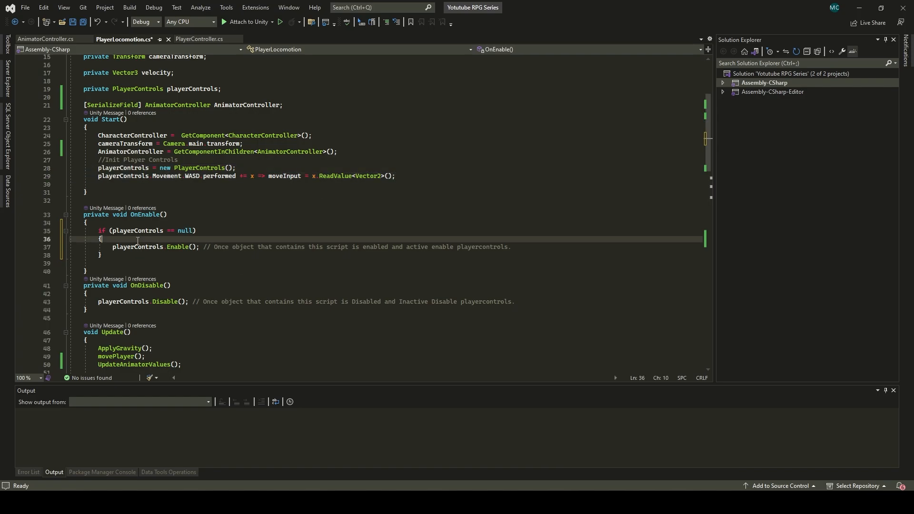
pyautogui.press('Return')
pyautogui.hotkey('ctrl', 'v')
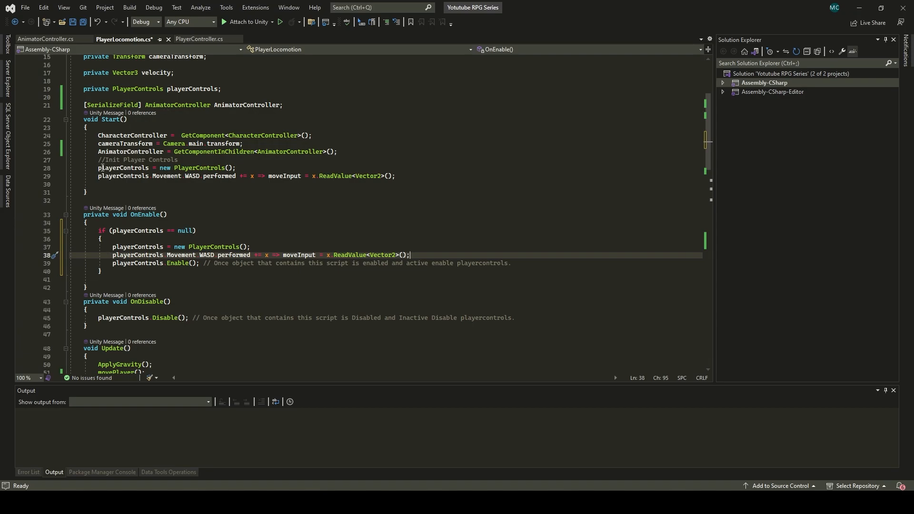
# Step: Add an empty else block after the if (playerControls == null) block in OnEnable
pyautogui.click(119, 274)
pyautogui.press('Return')
pyautogui.write('else')
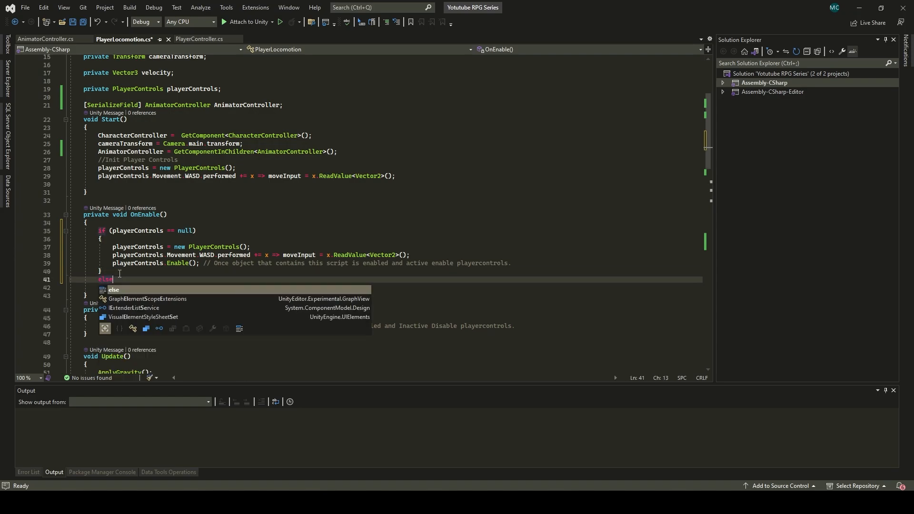
pyautogui.press('Tab')
pyautogui.press('Tab')
# Step: Copy the playerControls.Enable(); call from the if block into the else block in OnEnable and save the script
pyautogui.click(113, 263)
pyautogui.keyDown('shift'); pyautogui.click(200, 263); pyautogui.keyUp('shift')
pyautogui.hotkey('ctrl', 'c')
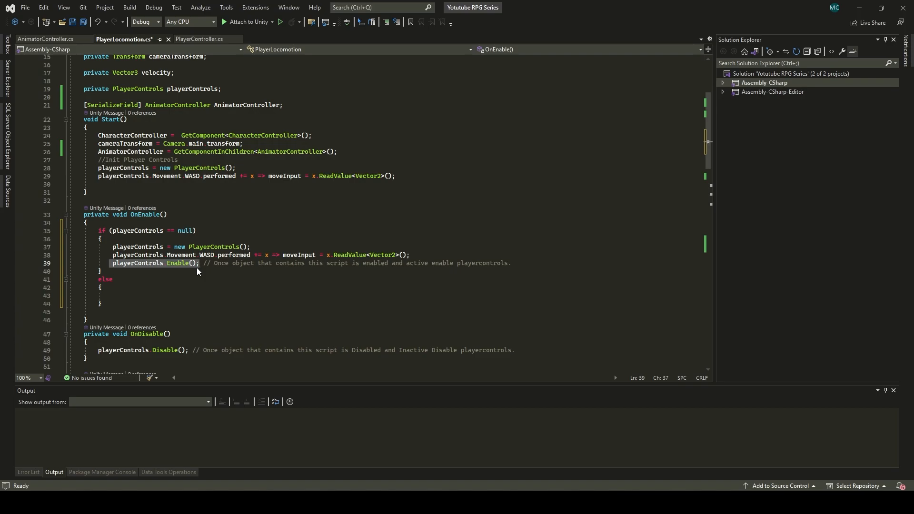
pyautogui.click(105, 296)
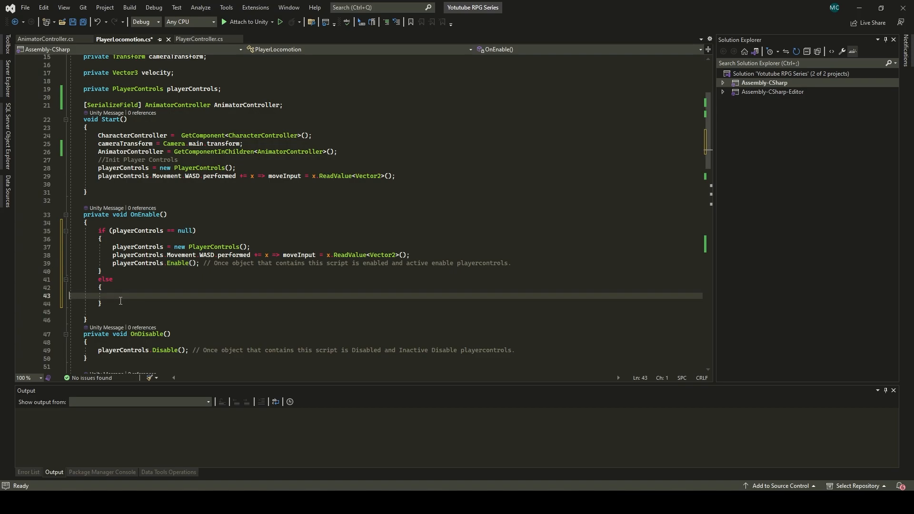
pyautogui.press('Tab')
pyautogui.hotkey('ctrl', 'v')
pyautogui.click(83, 23)
pyautogui.scroll(-4, 278, 245)
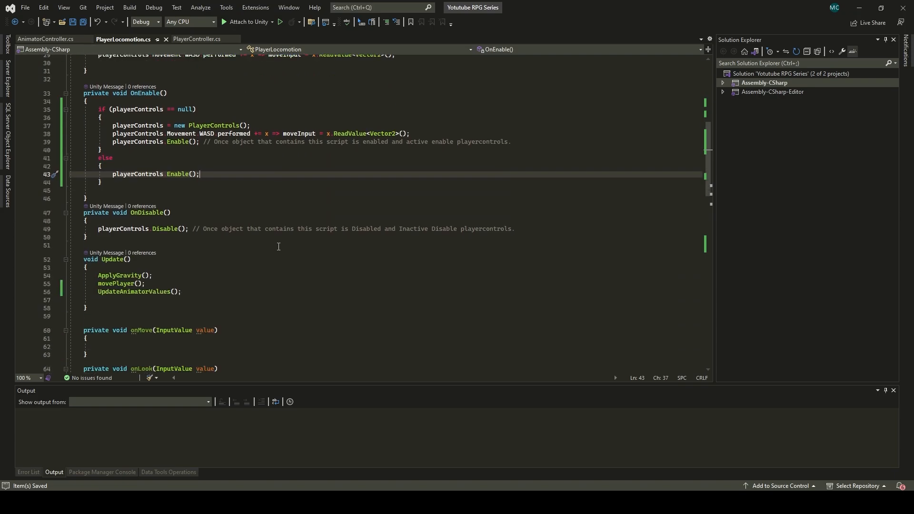
# Step: Switch to Unity and test the character's forward and leftward movement in a play-mode run, then stop it
pyautogui.click(859, 6)
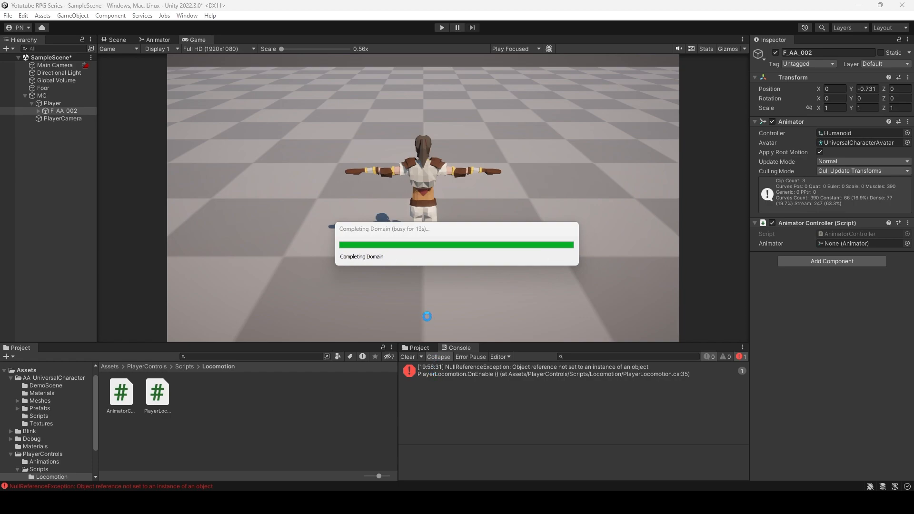
pyautogui.click(441, 27)
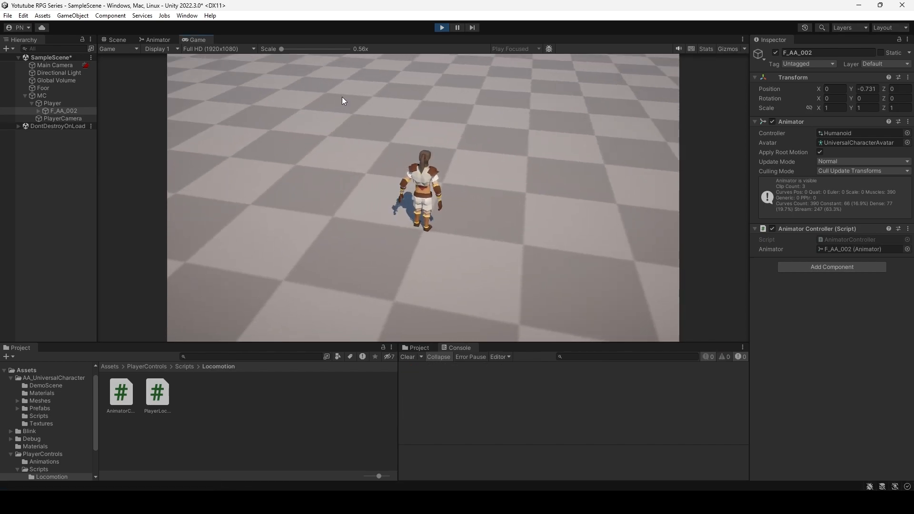
pyautogui.press('w')
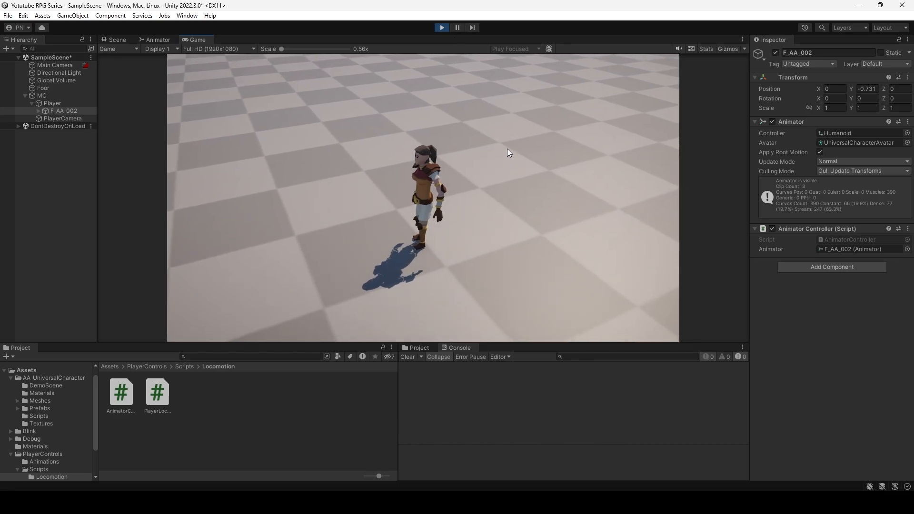
pyautogui.press('a')
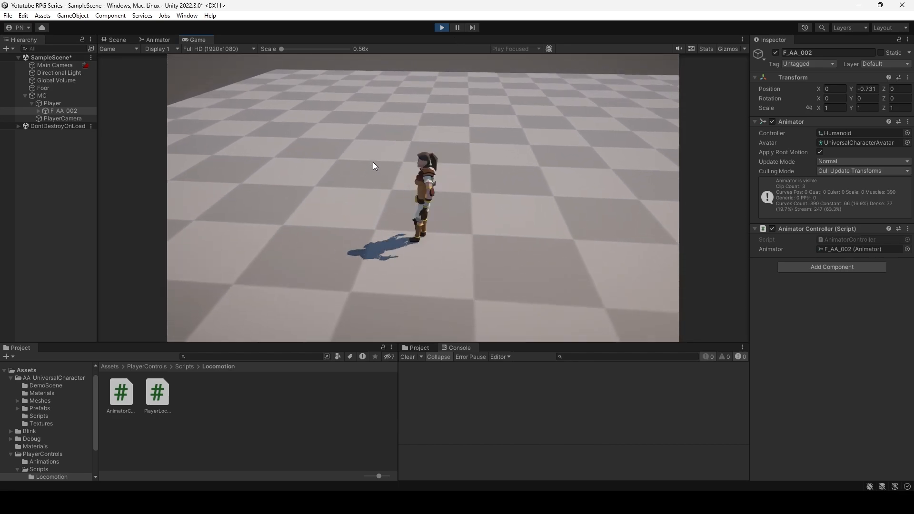
pyautogui.press('w')
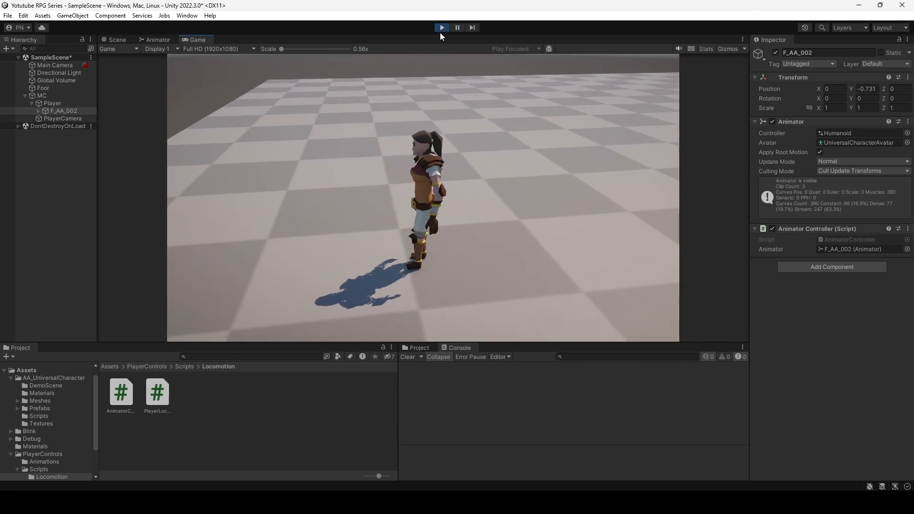
pyautogui.click(441, 28)
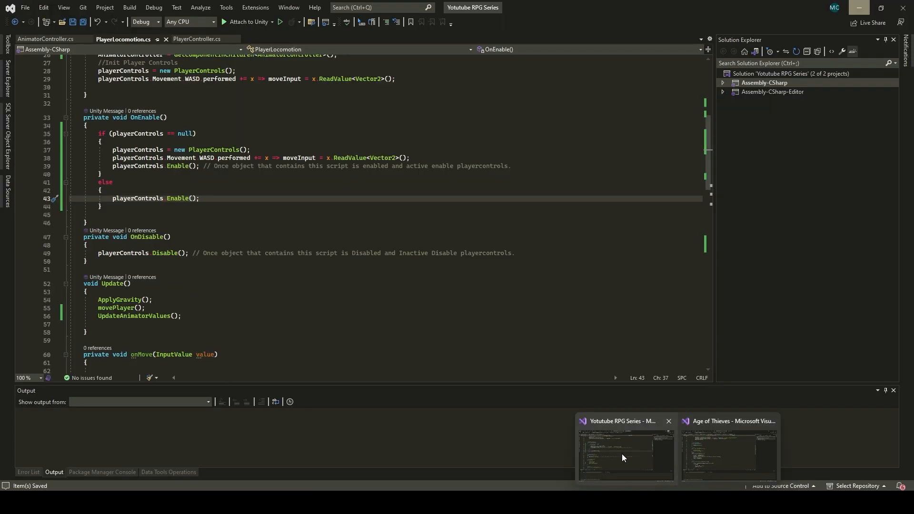
# Step: Return to Visual Studio and add an empty private void RotateCharacter() method between movePlayer and UpdateAnimatorValues in PlayerLocomotion.cs
pyautogui.click(622, 453)
pyautogui.scroll(-14, 205, 289)
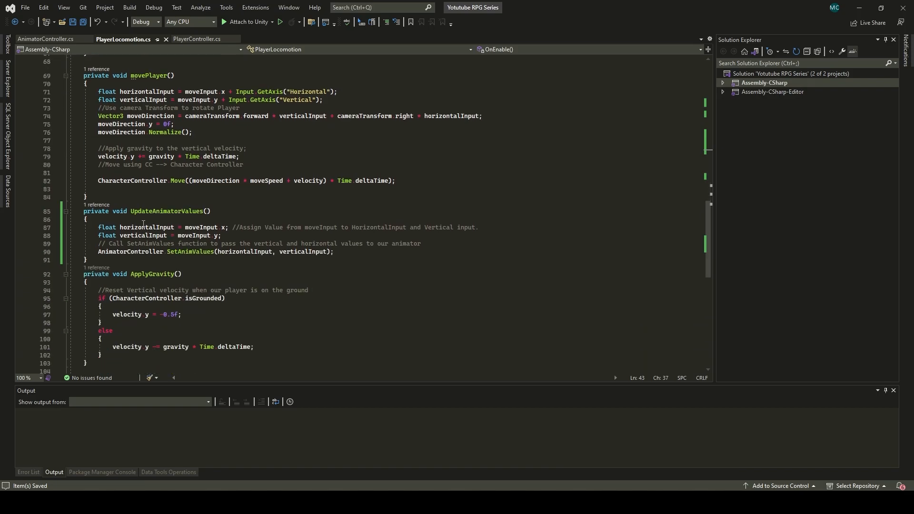
pyautogui.scroll(1, 96, 218)
pyautogui.click(95, 220)
pyautogui.scroll(1, 110, 194)
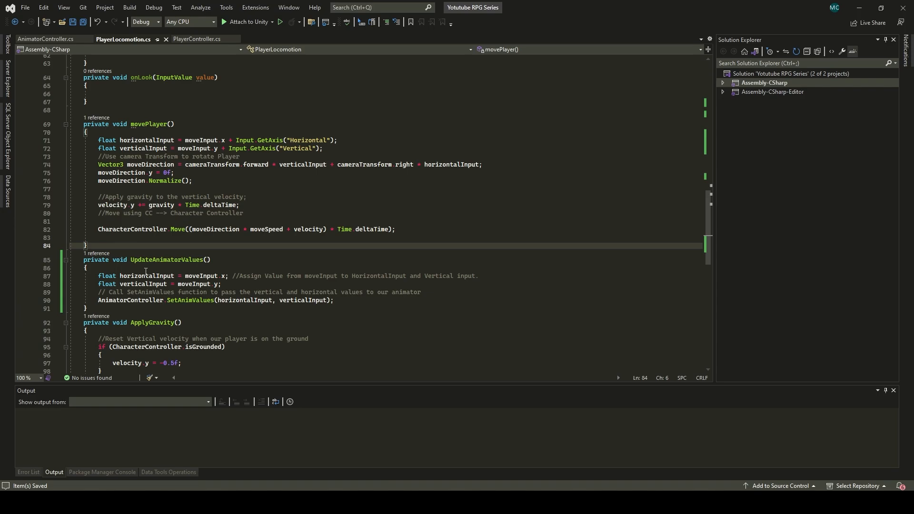
pyautogui.press('Return')
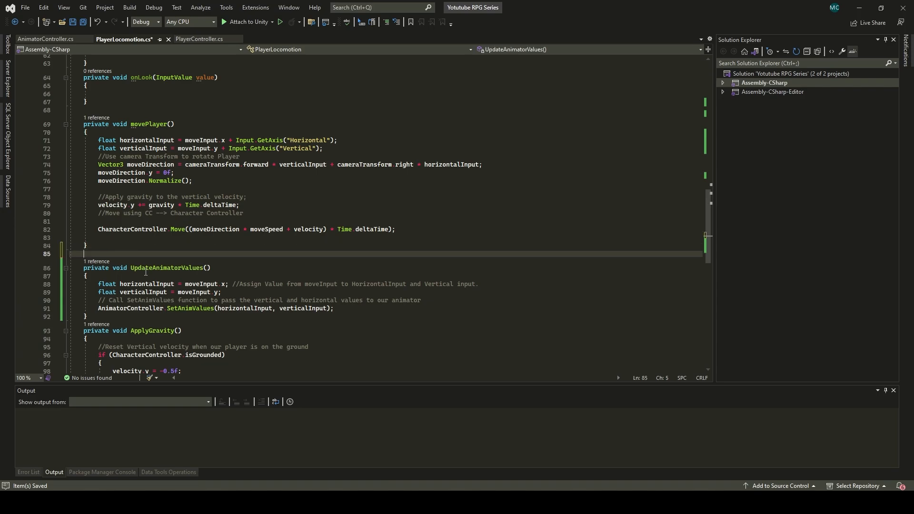
pyautogui.press('Return')
pyautogui.write('priva')
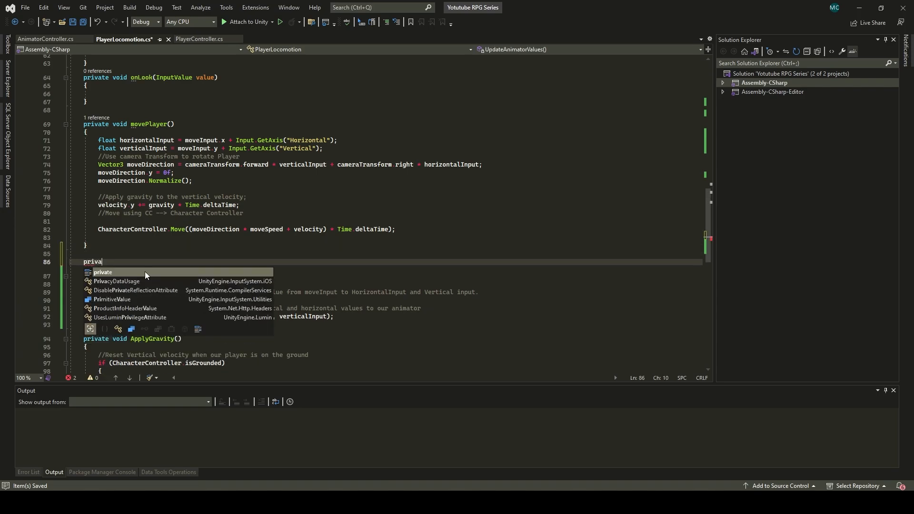
pyautogui.write('te voi')
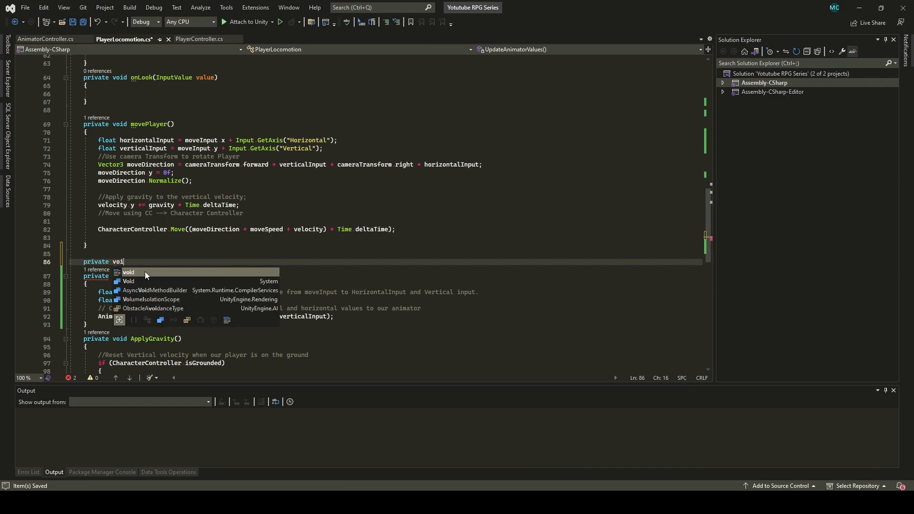
pyautogui.write('d R')
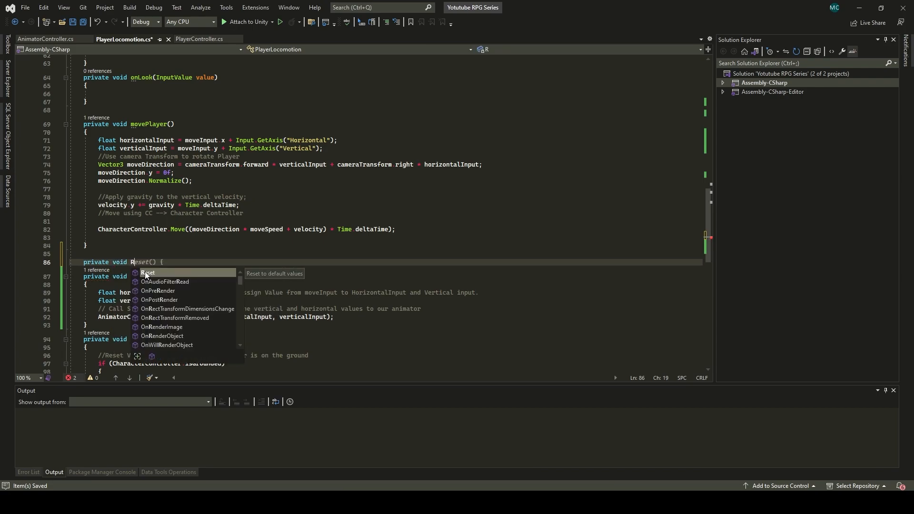
pyautogui.write('otateCharacter() {')
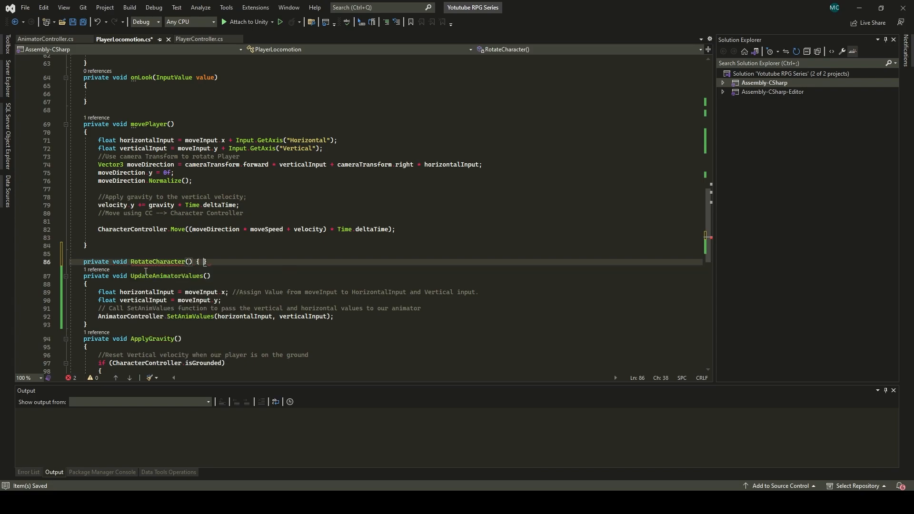
pyautogui.press('Return')
pyautogui.write('{')
pyautogui.press('Return')
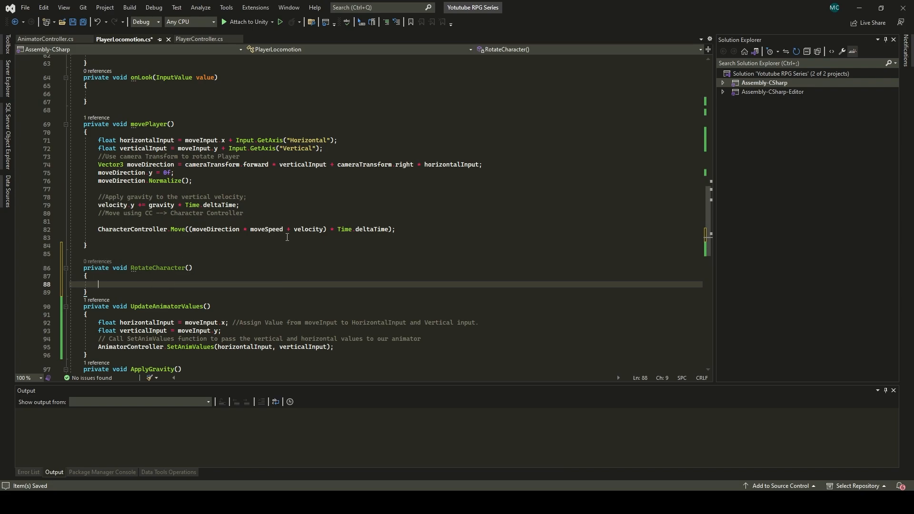
# Step: Declare Vector3 cameraFoward = cameraTransform.forward; as the first line of the RotateCharacter method
pyautogui.write('Vec')
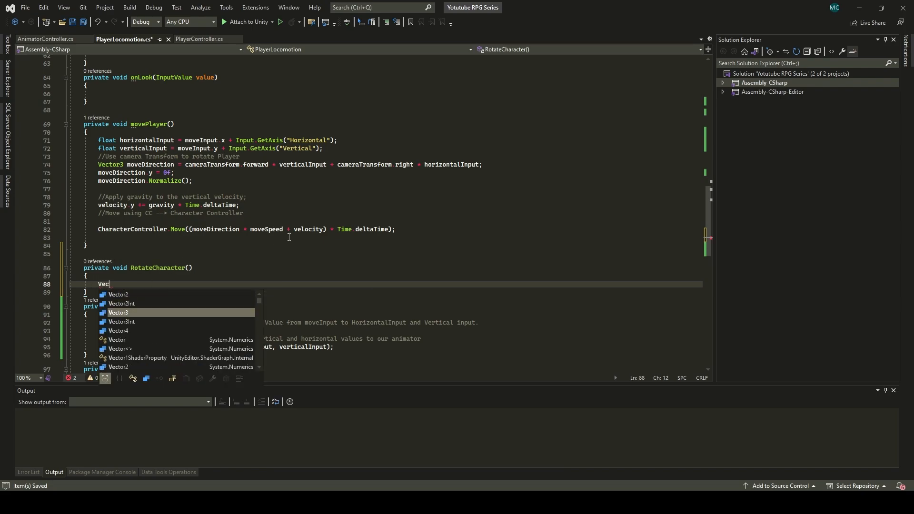
pyautogui.press('Tab')
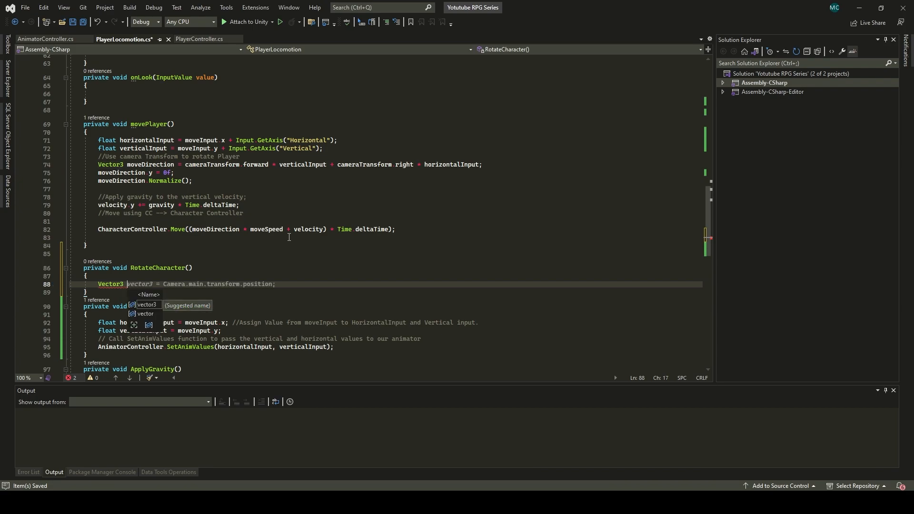
pyautogui.write('ca')
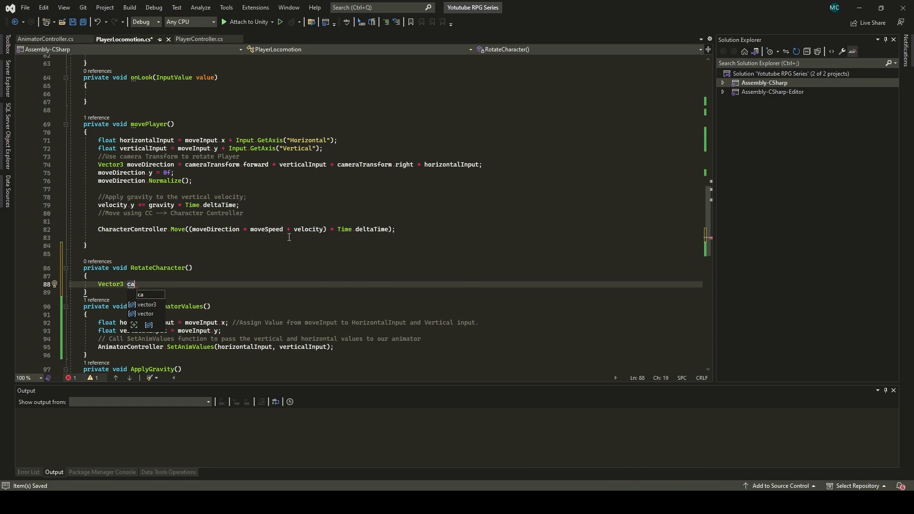
pyautogui.write('meraFoward = ')
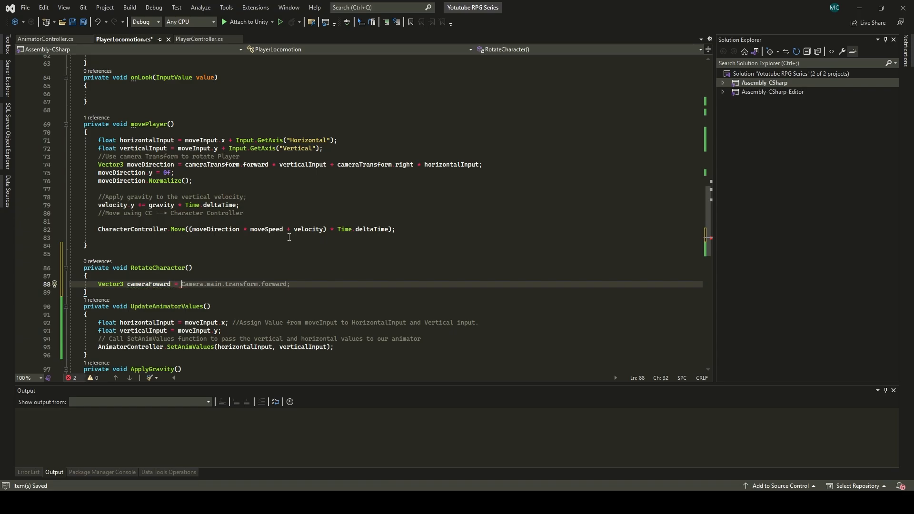
pyautogui.write('ca')
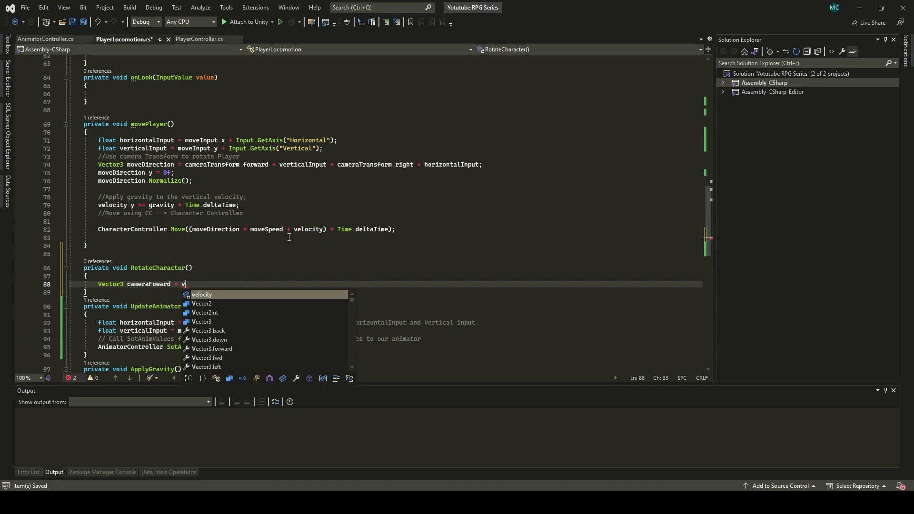
pyautogui.write('meraTransform.')
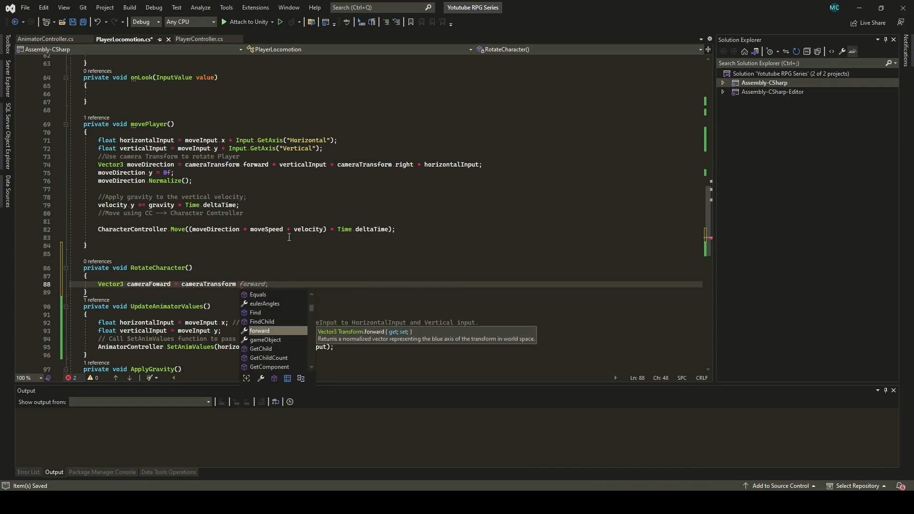
pyautogui.press('Tab')
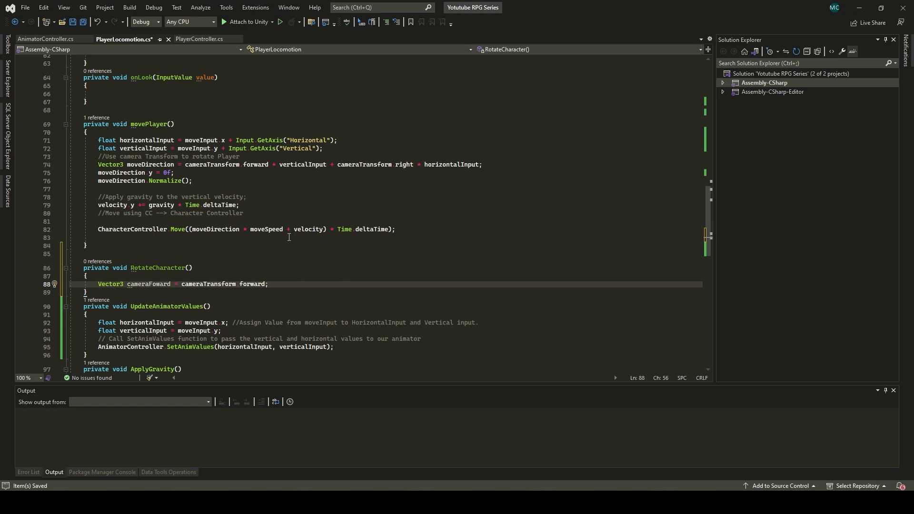
# Step: Set cameraFoward.y to 0f and call cameraFoward.Normalize(); on the next lines of RotateCharacter
pyautogui.press('Return')
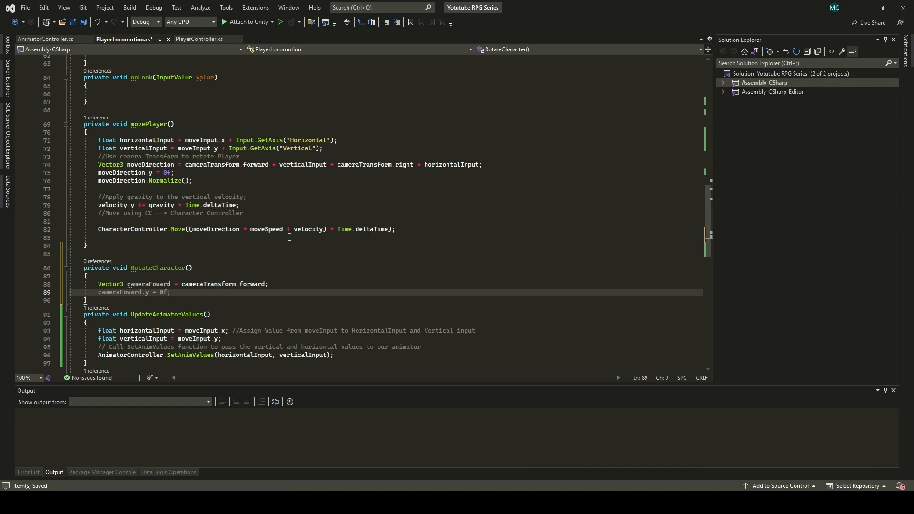
pyautogui.press('Tab')
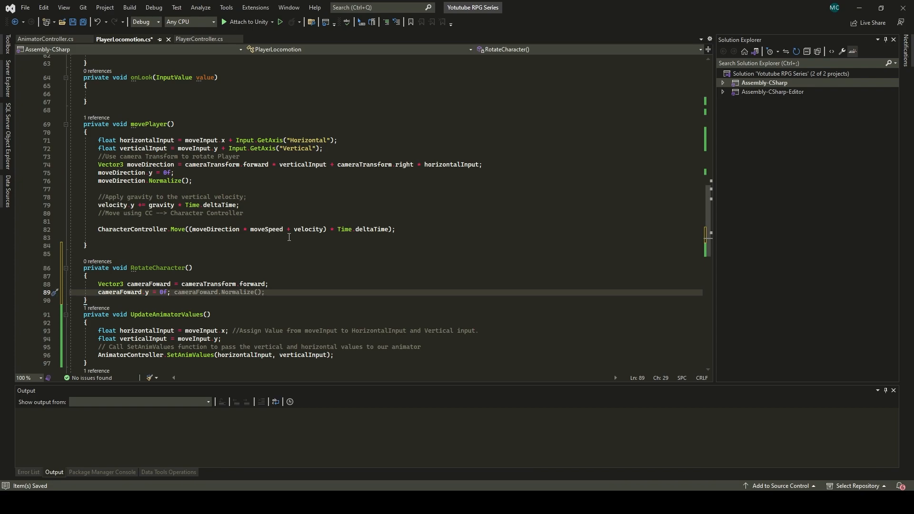
pyautogui.press('Return')
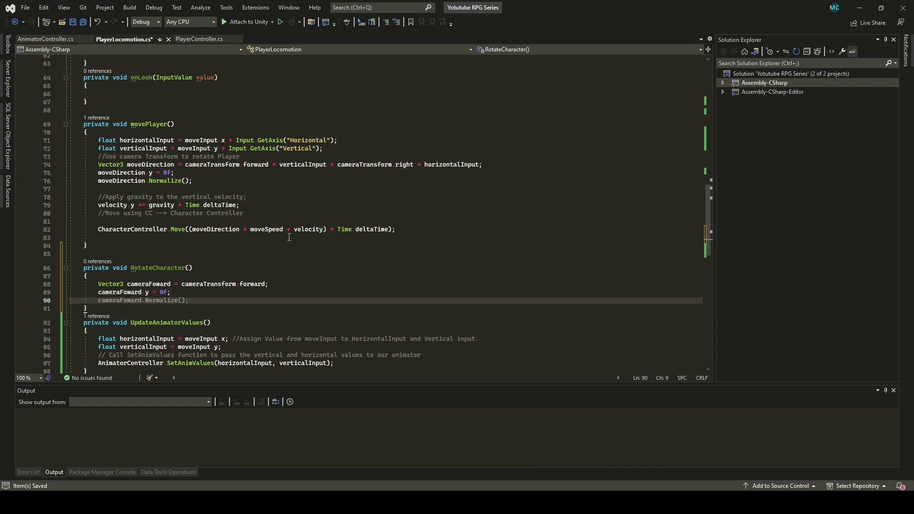
pyautogui.press('Tab')
# Step: Add an if(cameraFoward != Vector3.zero) statement with an empty braced body below the Normalize call, leaving a blank line between
pyautogui.press('Return')
pyautogui.press('Return')
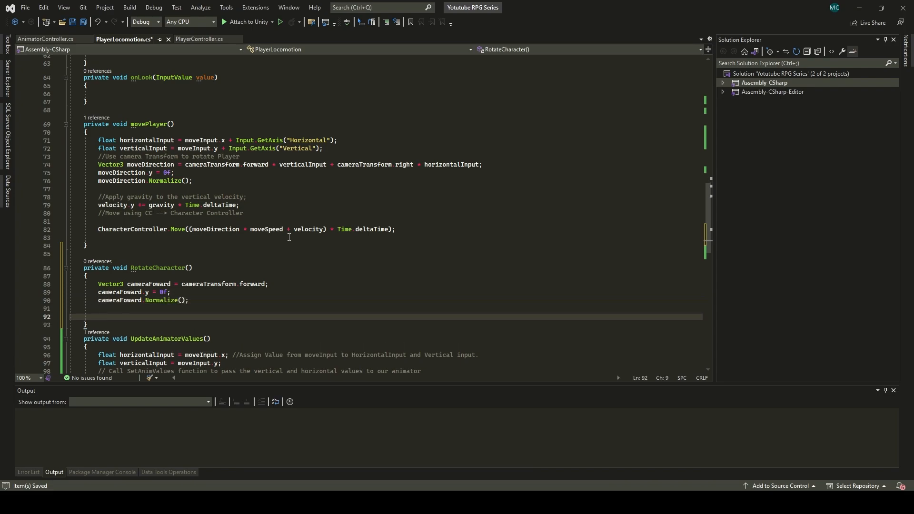
pyautogui.write('if(')
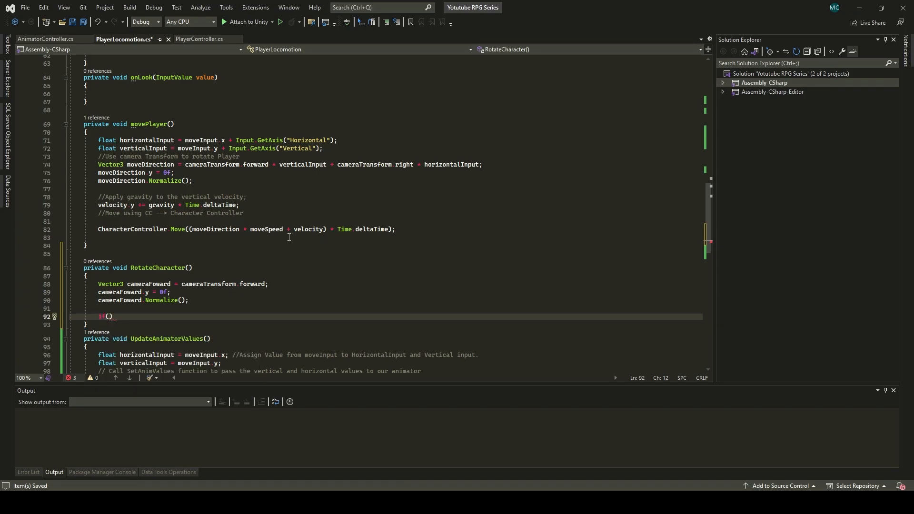
pyautogui.write('ca')
pyautogui.write('meraFoward ')
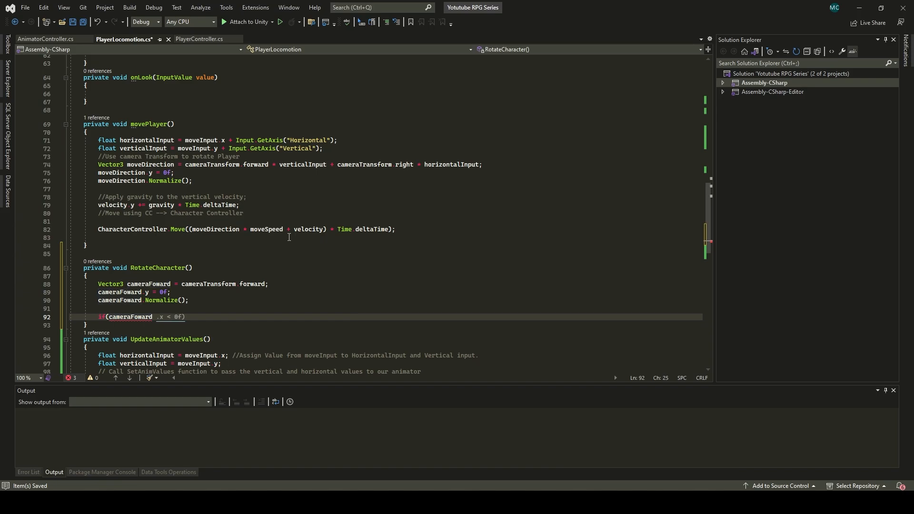
pyautogui.write('!= ')
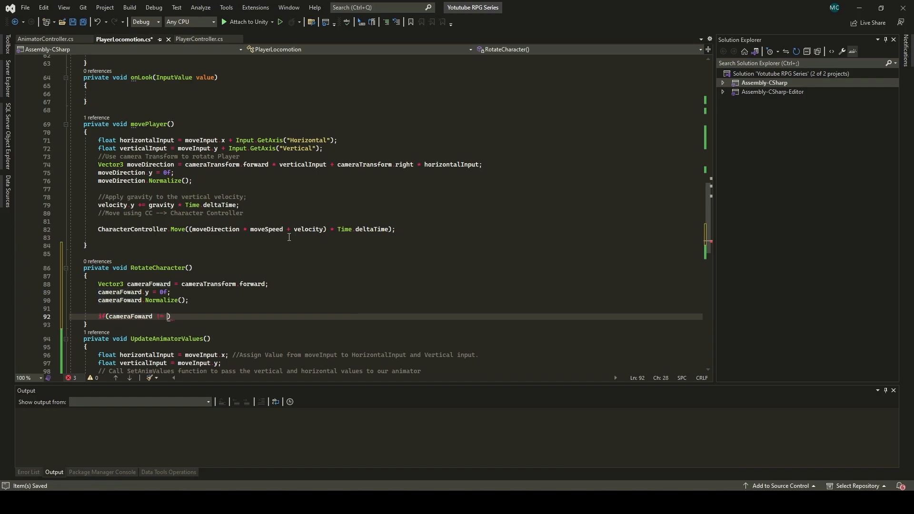
pyautogui.write('vector3')
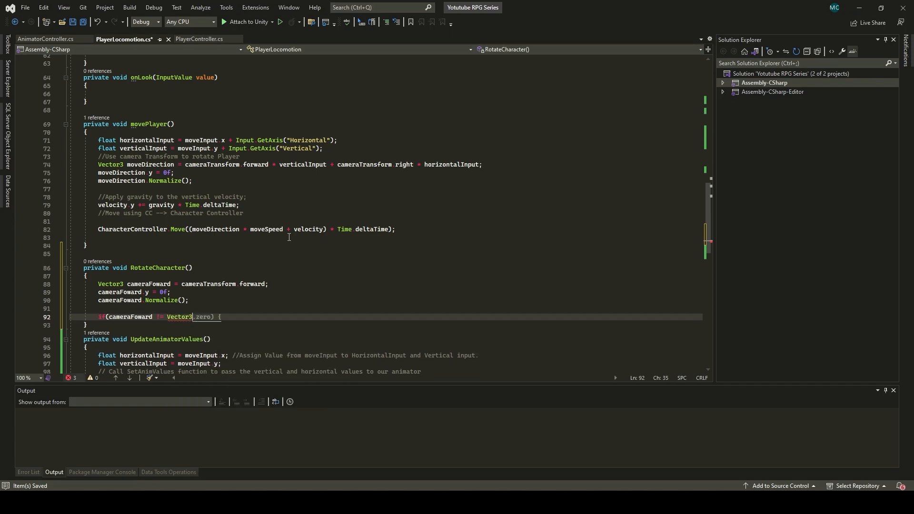
pyautogui.write('.zero)')
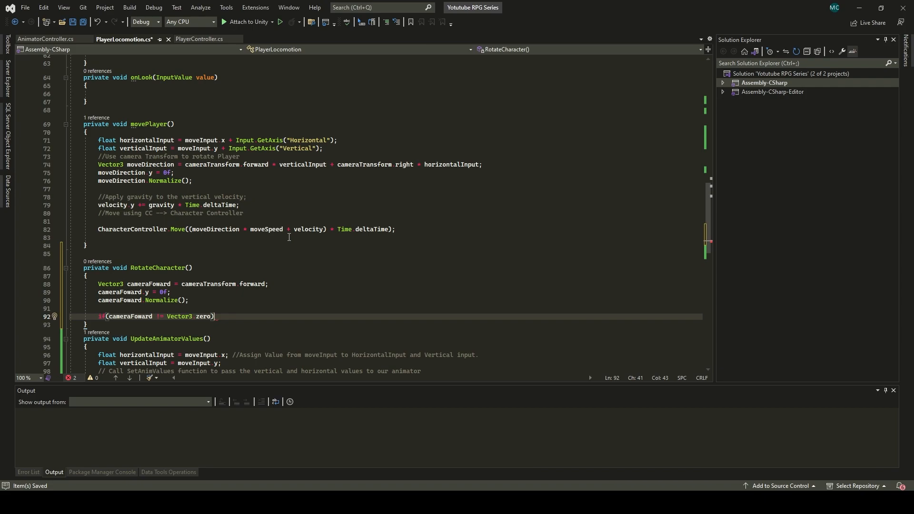
pyautogui.press('Return')
pyautogui.write('{')
pyautogui.press('Return')
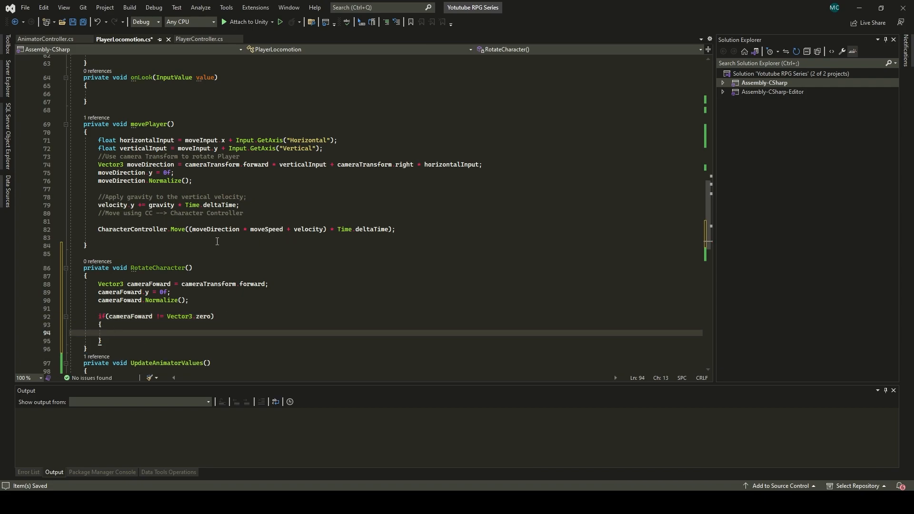
# Step: Declare Quaternion targetRotation inside the if block and assign it a Quaternion.LookRotation call with cameraFoward as its argument
pyautogui.write('Qua')
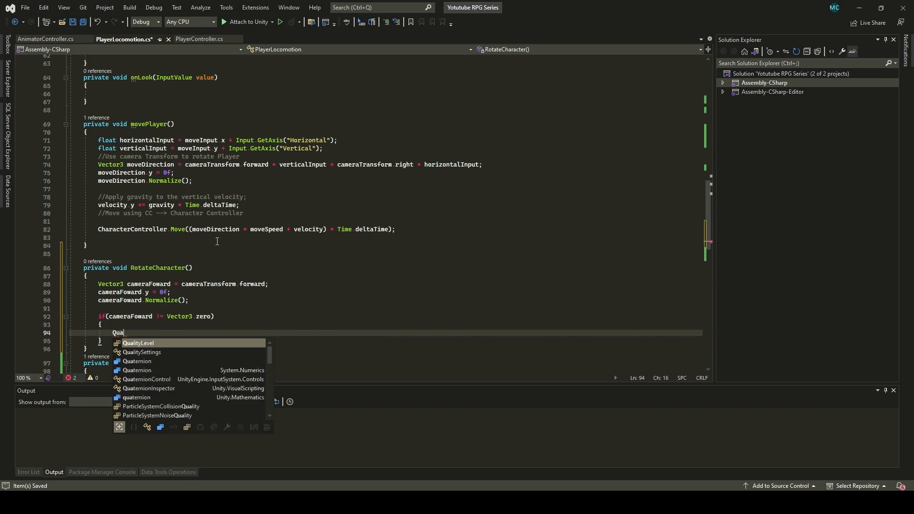
pyautogui.press('Down')
pyautogui.press('Down')
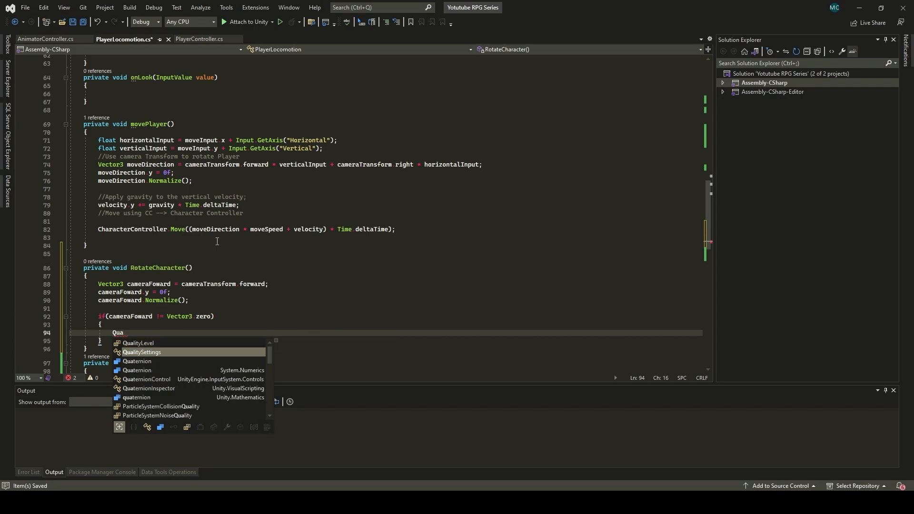
pyautogui.press('Tab')
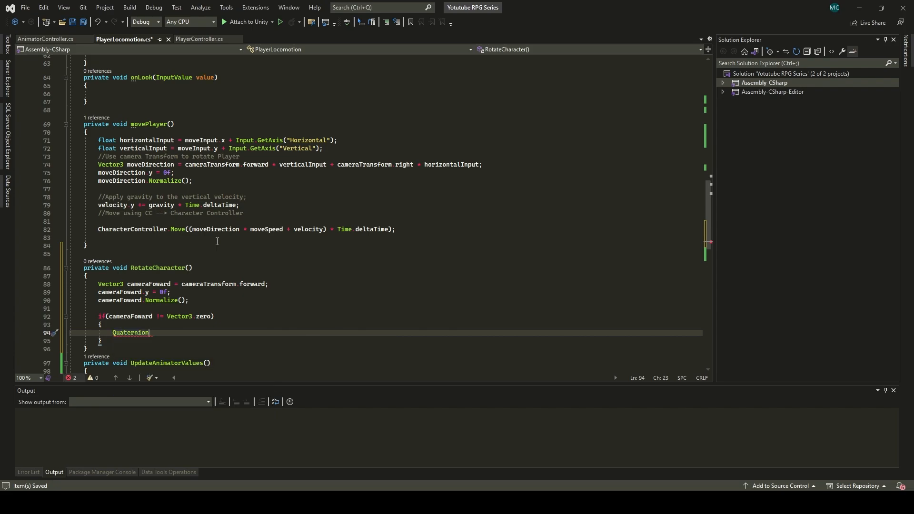
pyautogui.write('t')
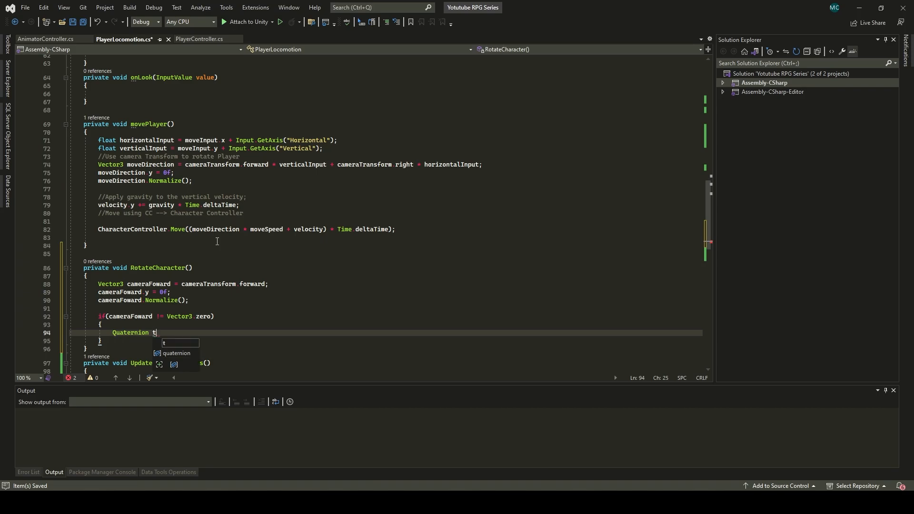
pyautogui.write('argetRotat')
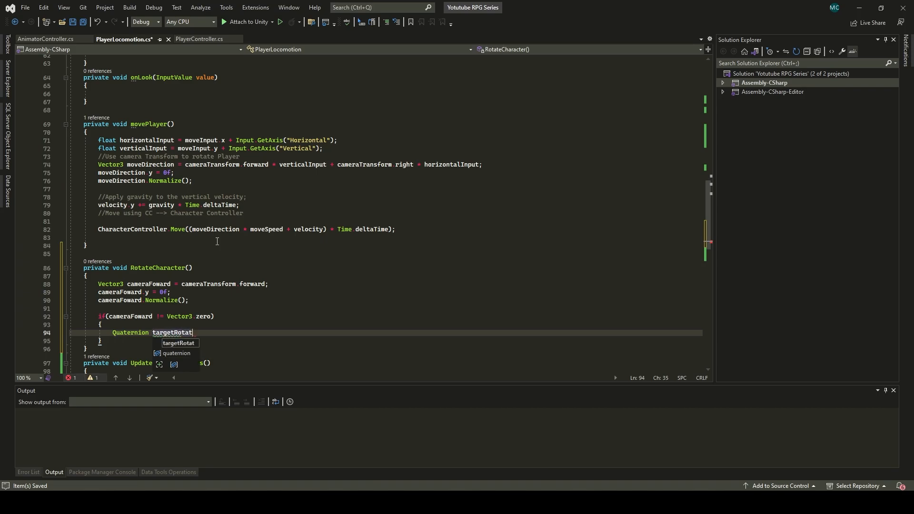
pyautogui.write('ion ')
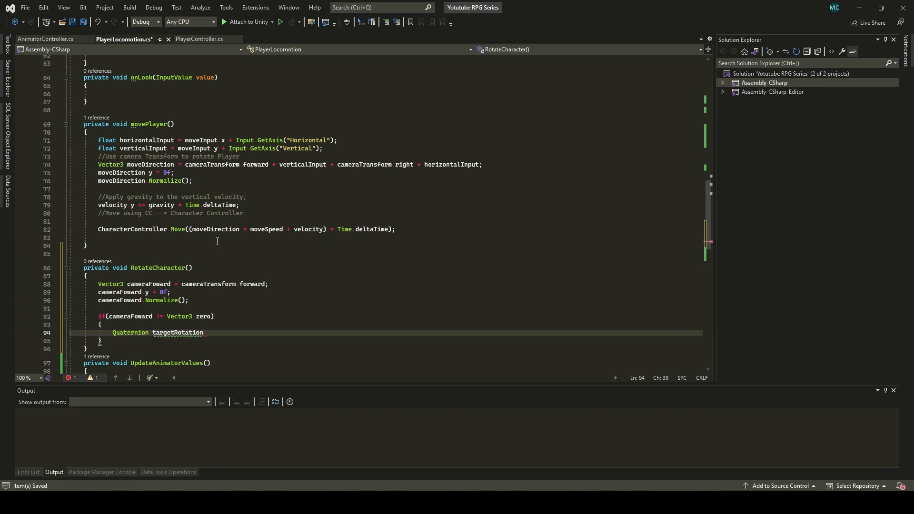
pyautogui.write(' = ')
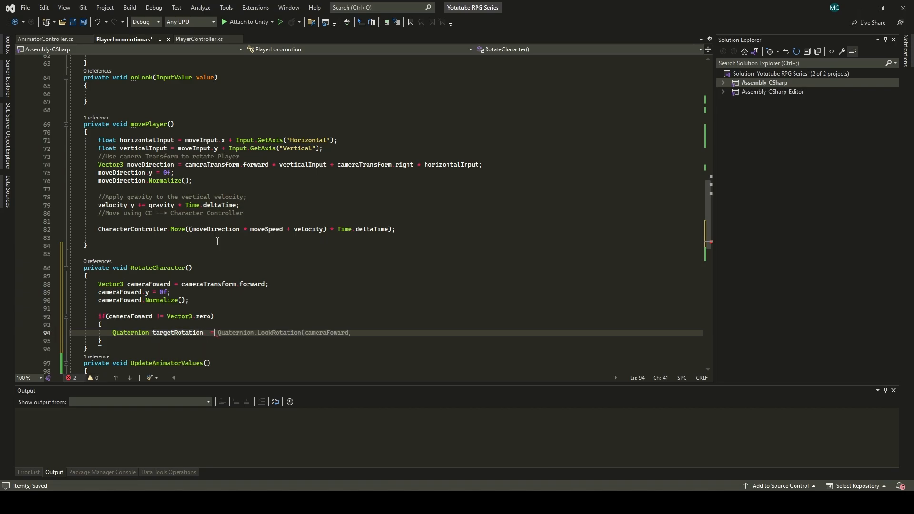
pyautogui.write('Quaternion')
pyautogui.write('.Loo')
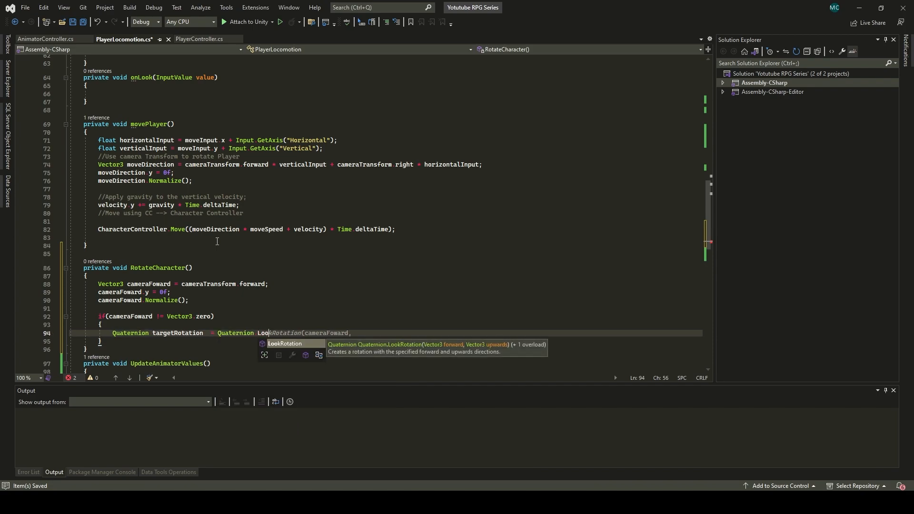
pyautogui.press('Tab')
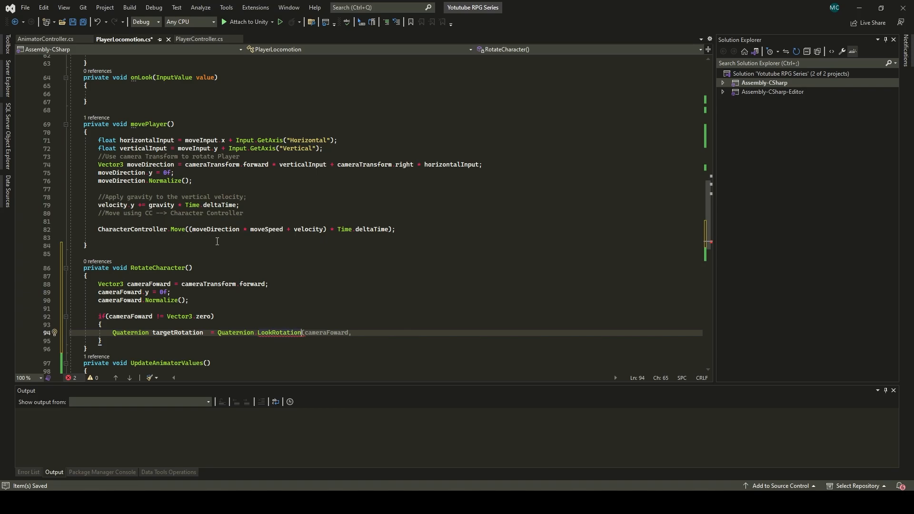
pyautogui.write('(cameraFoward,')
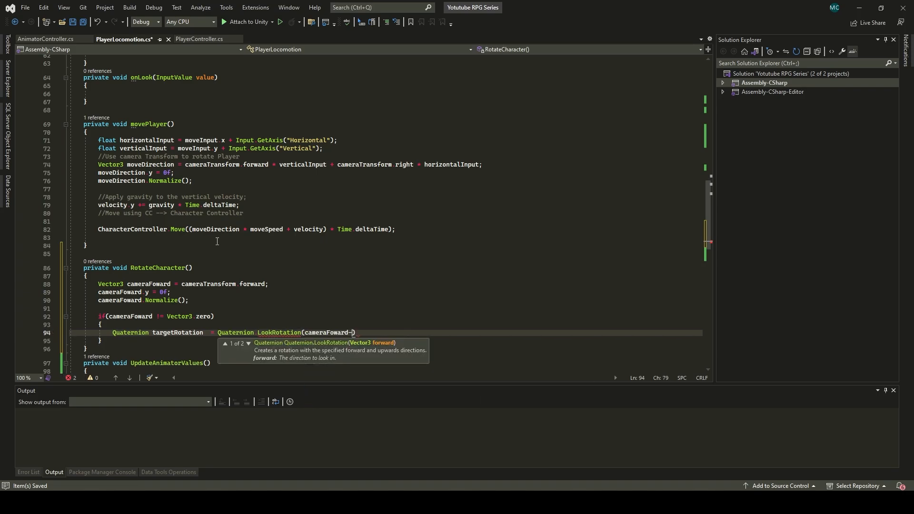
# Step: Replace the LookRotation argument with -cameraFoward and end the statement with a closing parenthesis and semicolon
pyautogui.press('Left')
pyautogui.press('Left')
pyautogui.press('Left')
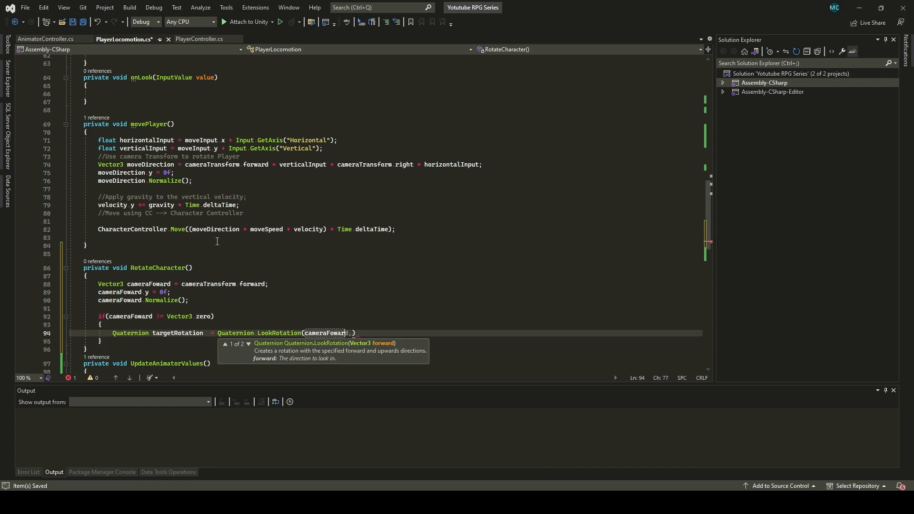
pyautogui.press('BackSpace')
pyautogui.press('BackSpace')
pyautogui.press('BackSpace')
pyautogui.press('BackSpace')
pyautogui.press('BackSpace')
pyautogui.press('BackSpace')
pyautogui.press('BackSpace')
pyautogui.press('BackSpace')
pyautogui.press('BackSpace')
pyautogui.press('Delete')
pyautogui.press('Delete')
pyautogui.press('Delete')
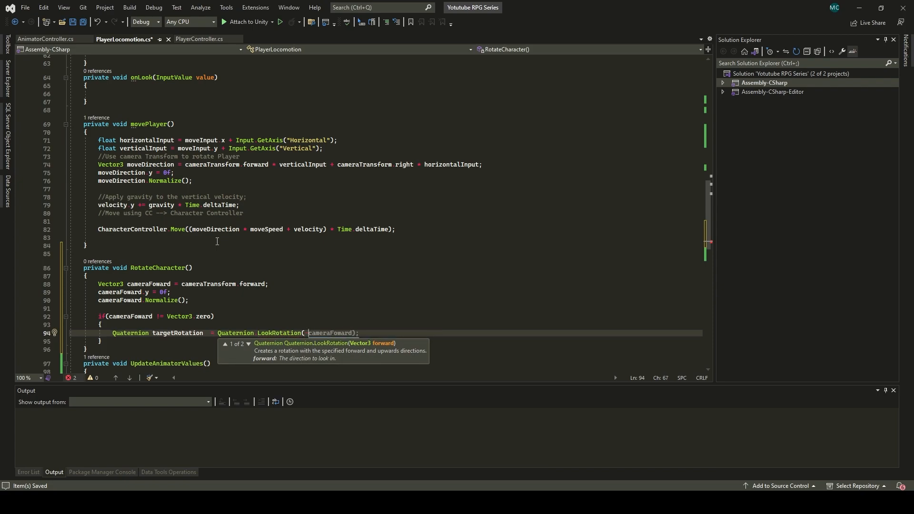
pyautogui.press('Tab')
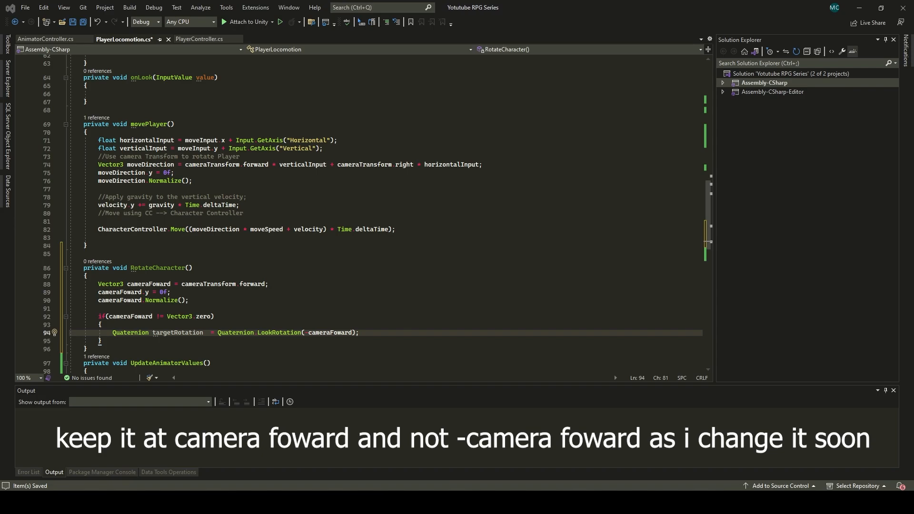
# Step: Declare float rotationSpeedModifier = 5f; on the line below the targetRotation declaration
pyautogui.click(369, 318)
pyautogui.click(373, 331)
pyautogui.press('Return')
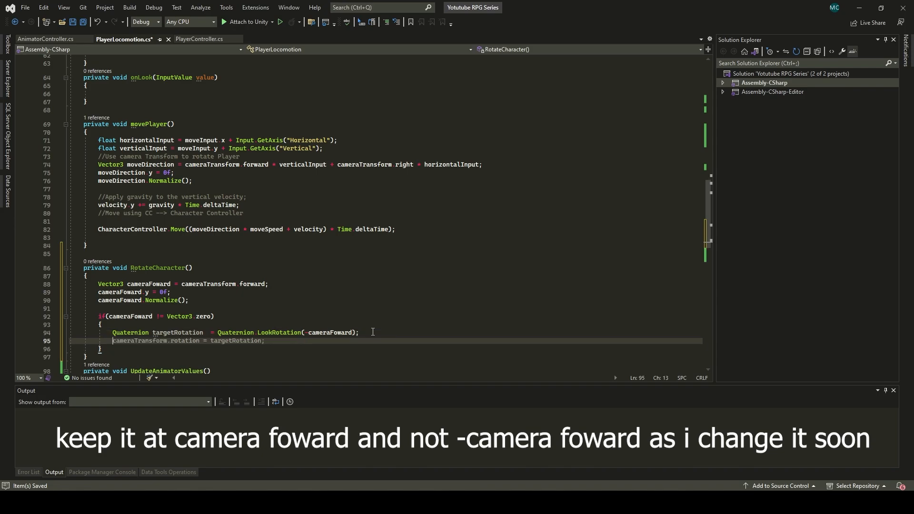
pyautogui.write('float')
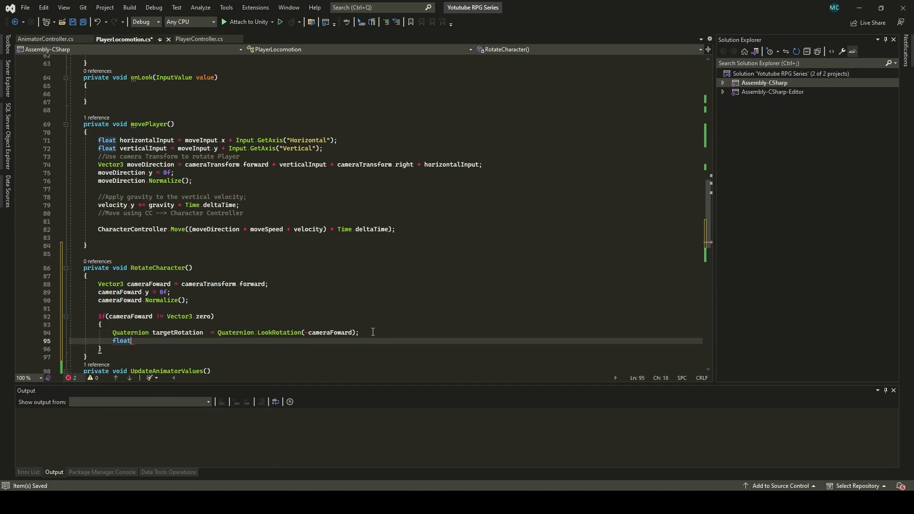
pyautogui.write(' rotation')
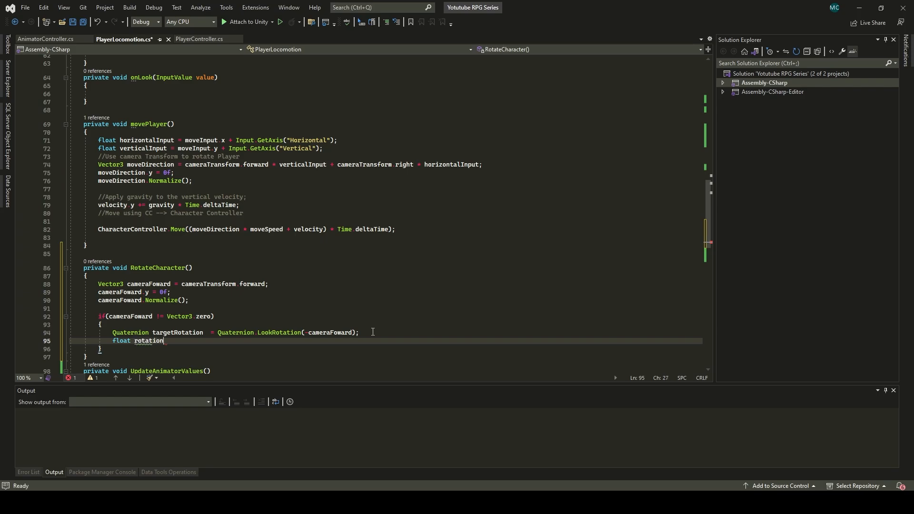
pyautogui.write('SpeedModifier')
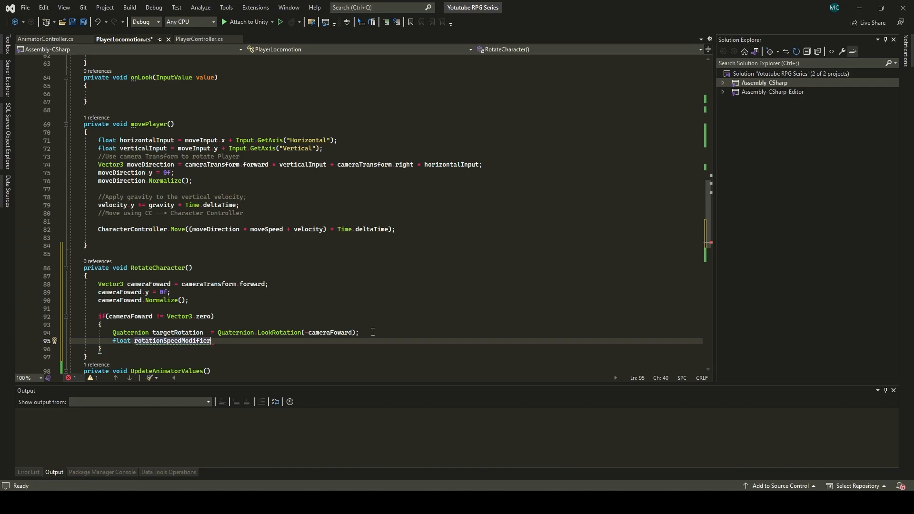
pyautogui.write('= 5f')
pyautogui.press('Return')
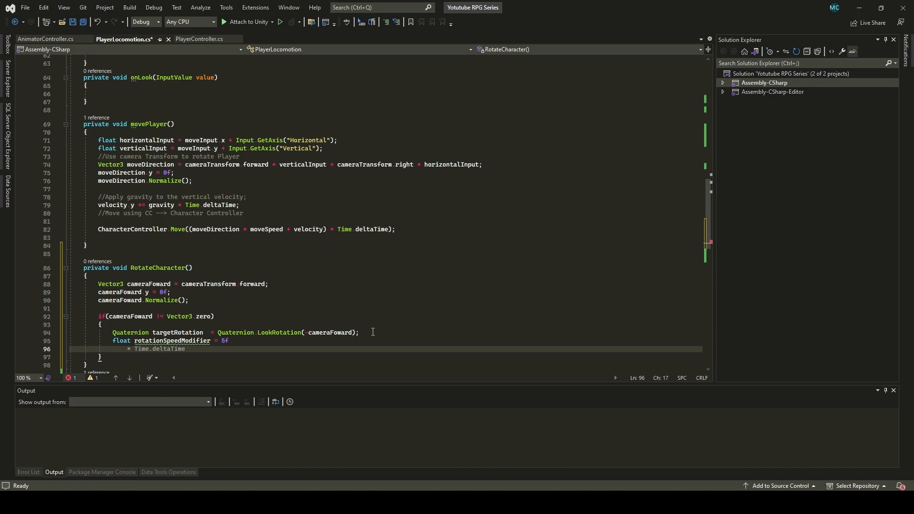
pyautogui.click(323, 333)
pyautogui.click(280, 343)
pyautogui.write(';')
# Step: Declare float AdjustedRotationSpeed = rotationSpeed * rotationSpeedModifier; on the line below rotationSpeedModifier
pyautogui.press('Return')
pyautogui.write('float Adju')
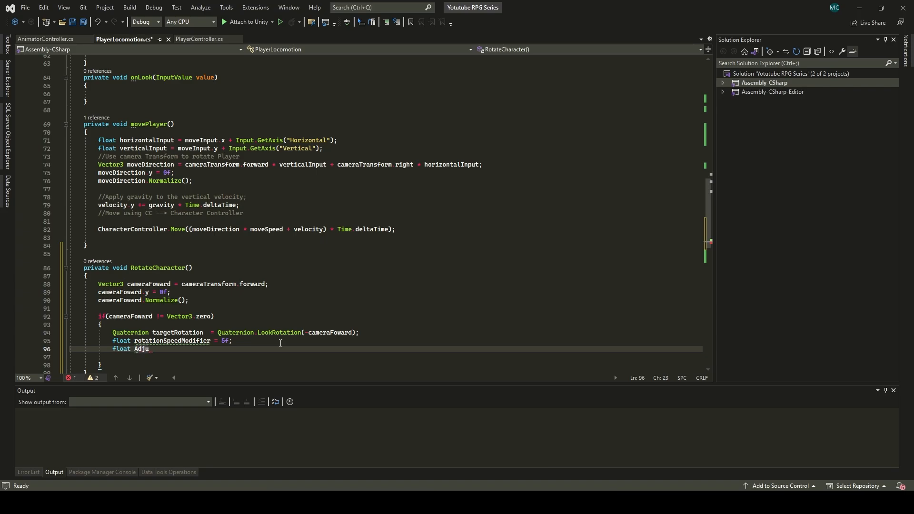
pyautogui.write('stedRoat')
pyautogui.press('BackSpace')
pyautogui.press('BackSpace')
pyautogui.write('tationSpeed')
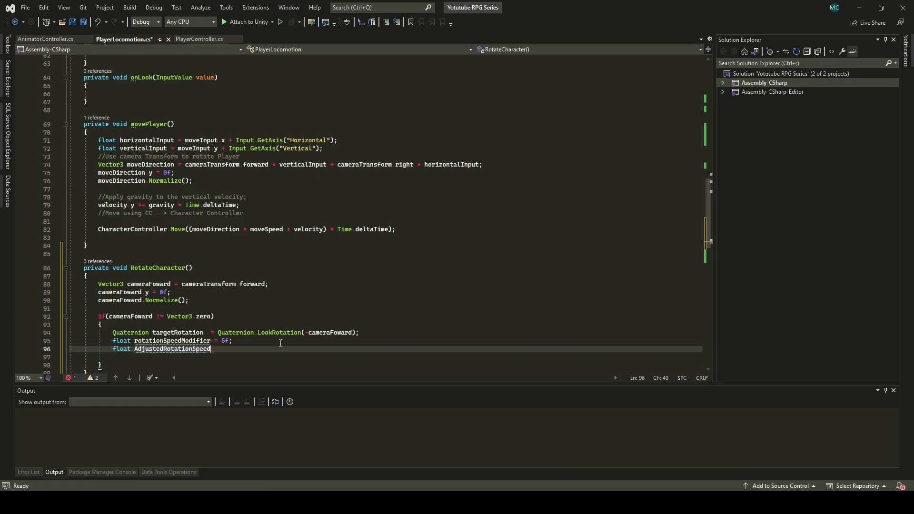
pyautogui.write(' =')
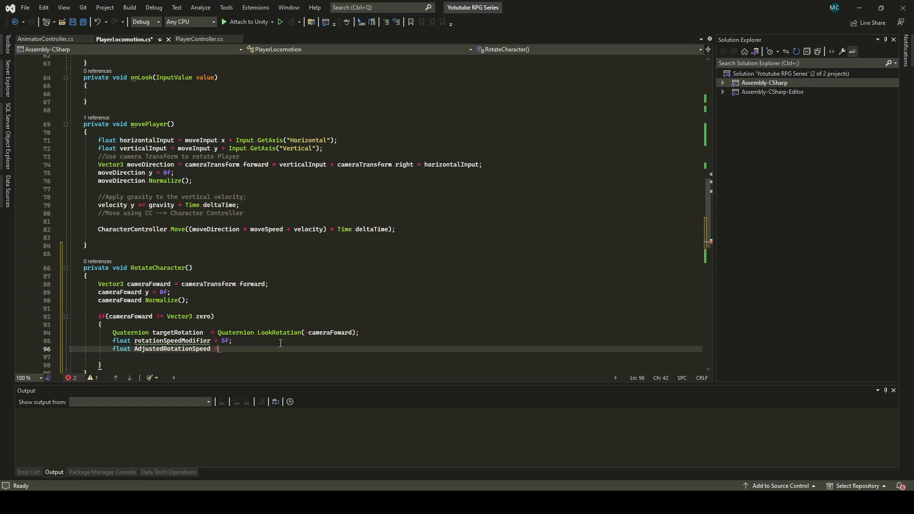
pyautogui.write(' rotationSpeed *')
pyautogui.press('Tab')
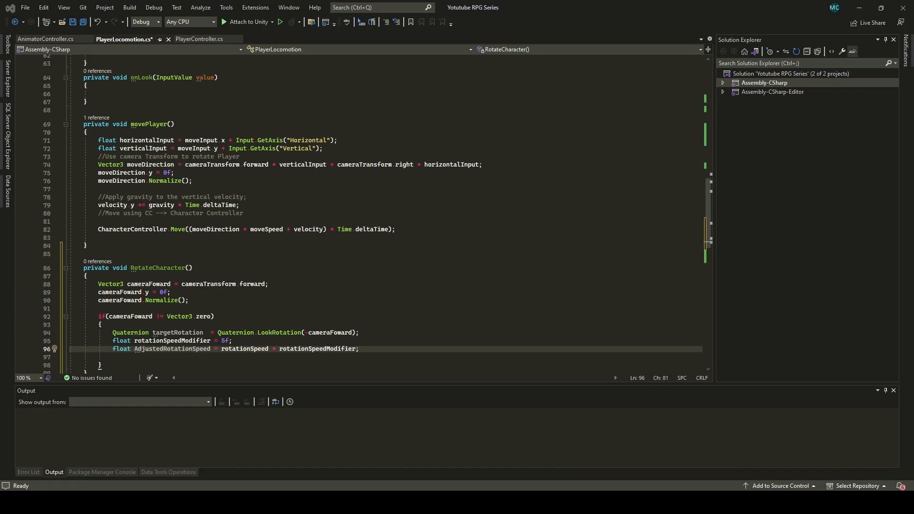
# Step: After a blank line, start the assignment transform.rotation = Quaternion.Slerp() inside the if block
pyautogui.press('Return')
pyautogui.press('Return')
pyautogui.write('transform')
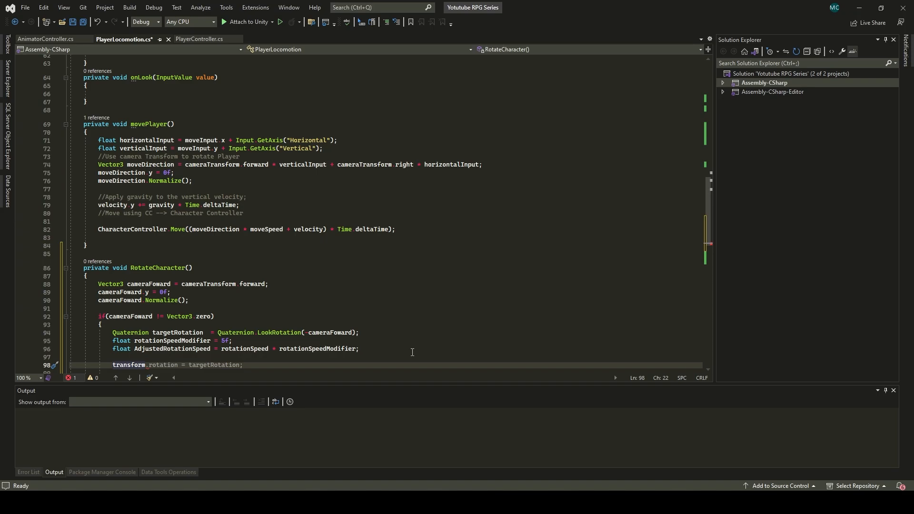
pyautogui.write('.rotation = q')
pyautogui.press('Tab')
pyautogui.write('.sle')
pyautogui.press('Tab')
pyautogui.write('(')
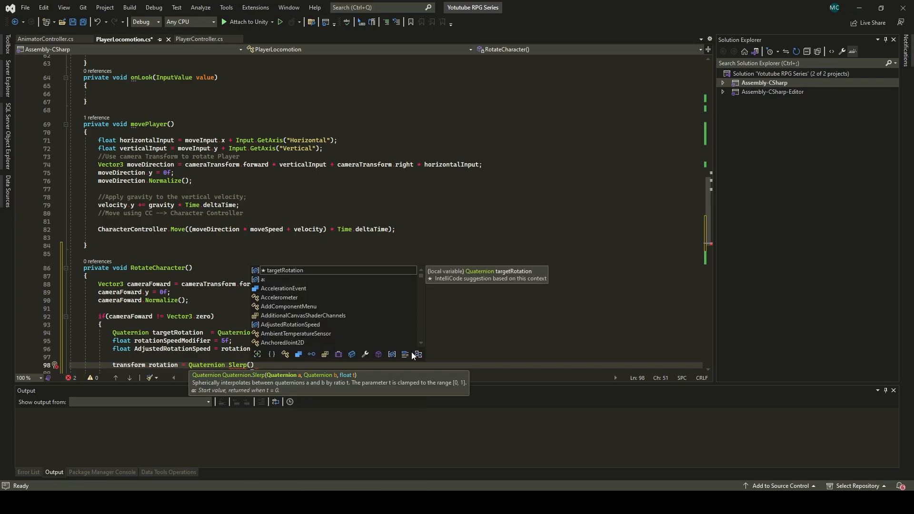
# Step: Pass transform.rotation, targetRotation and AdjustedRotationSpeed * Time.deltaTime as the Slerp arguments and end the statement with a semicolon
pyautogui.write('tra')
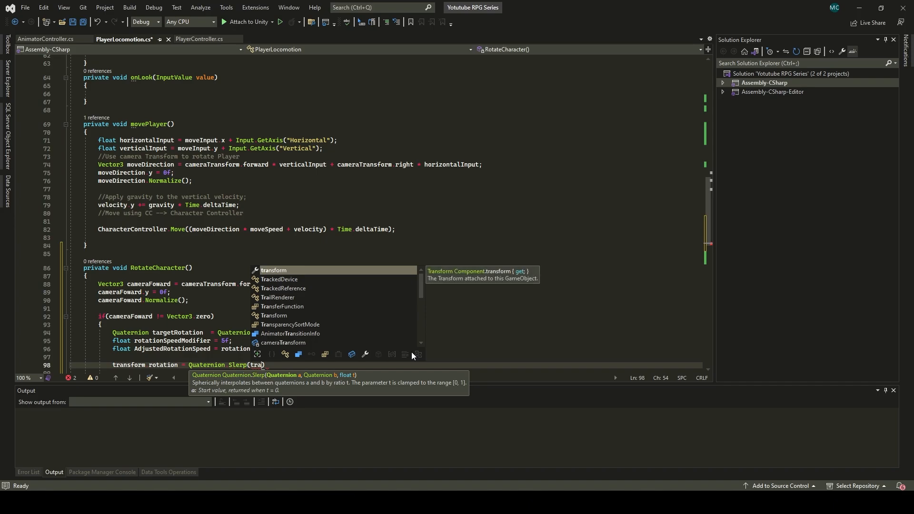
pyautogui.press('Tab')
pyautogui.write('.rotation')
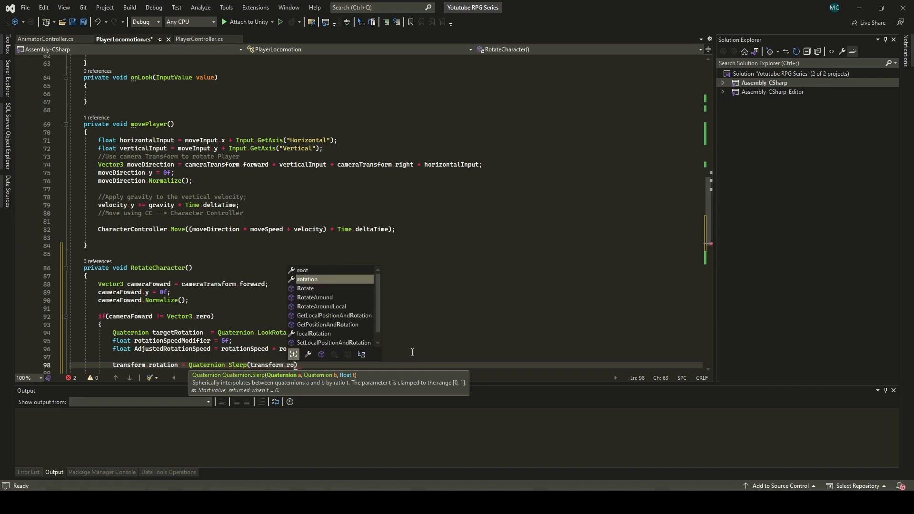
pyautogui.press('Tab')
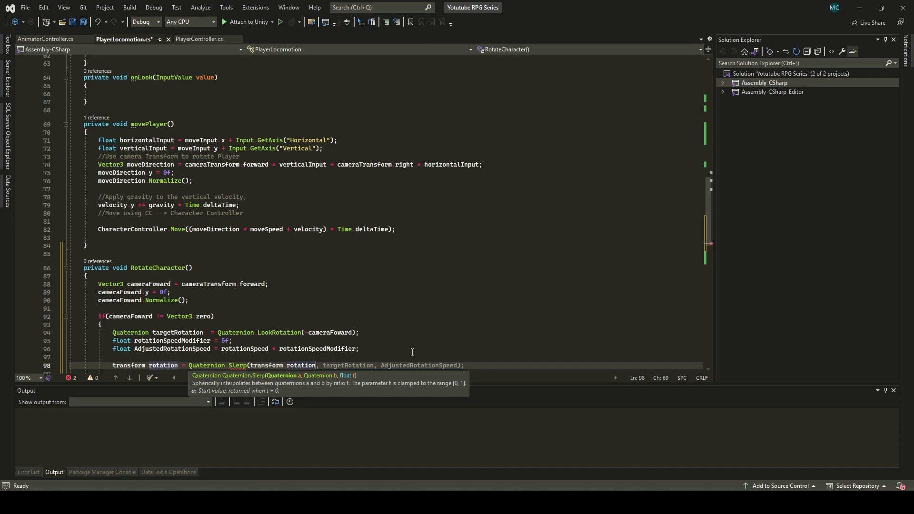
pyautogui.write(',')
pyautogui.write(' targ')
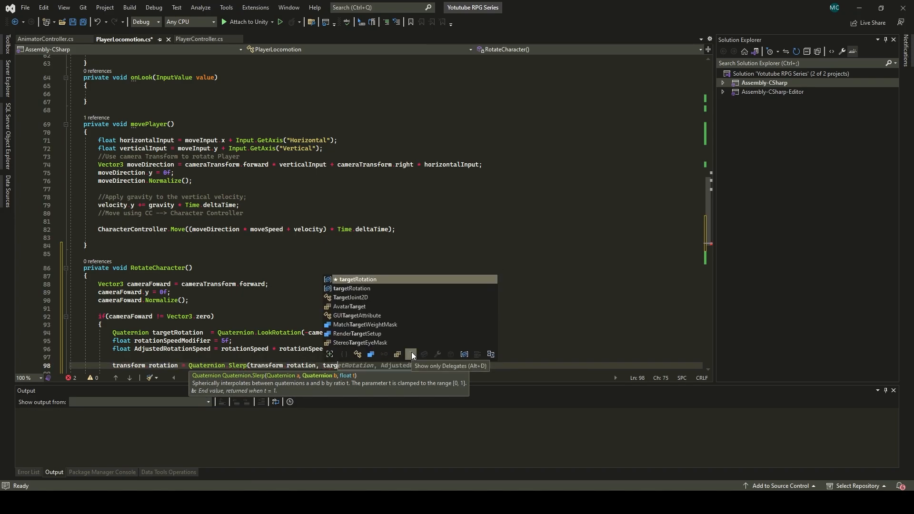
pyautogui.press('Tab')
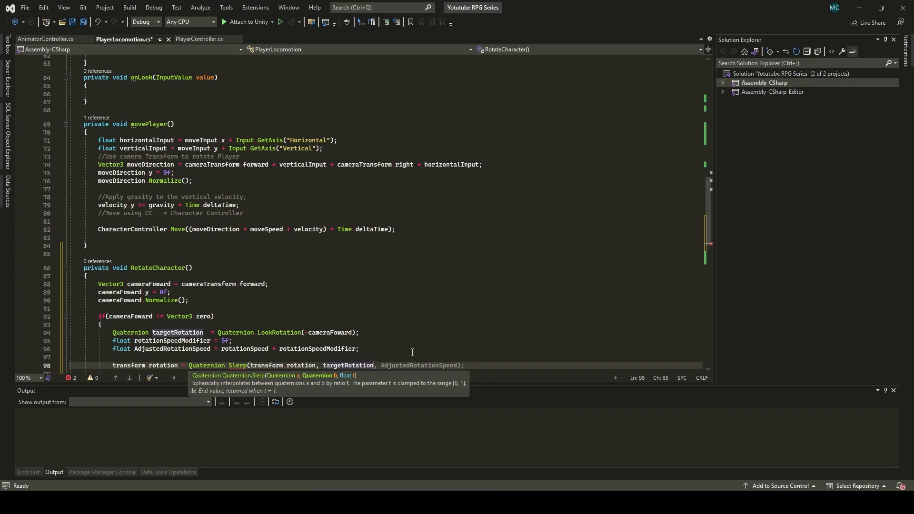
pyautogui.write(',')
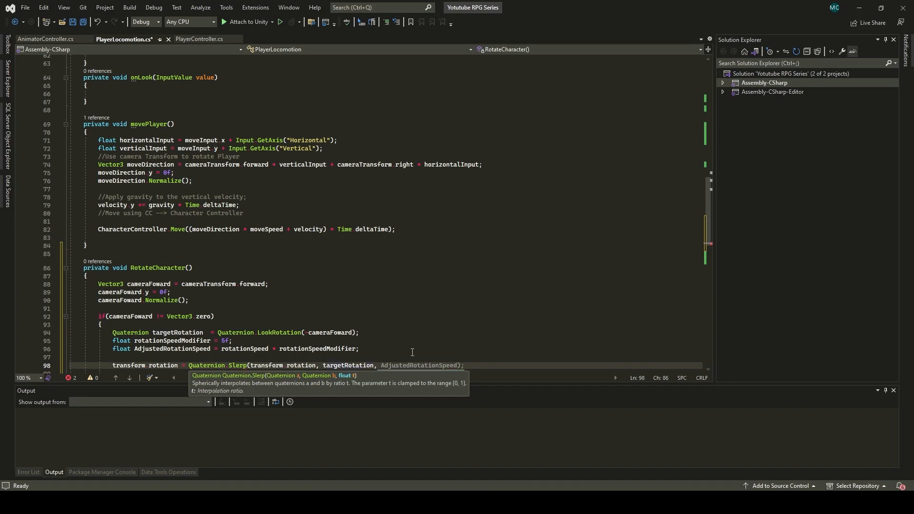
pyautogui.write('adj')
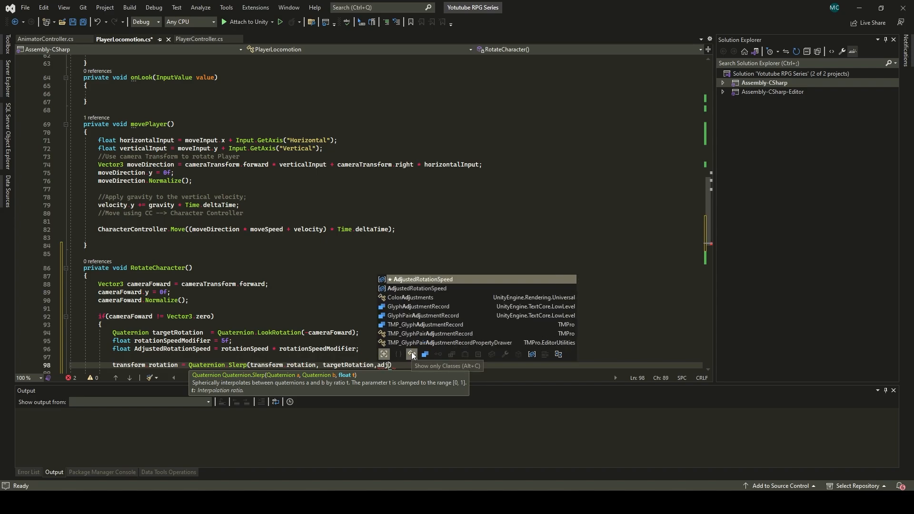
pyautogui.press('Tab')
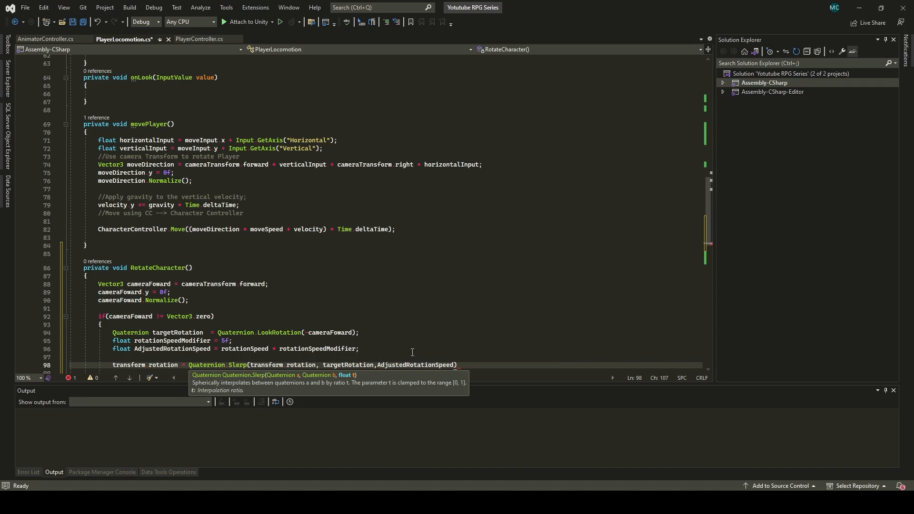
pyautogui.write('*Ti')
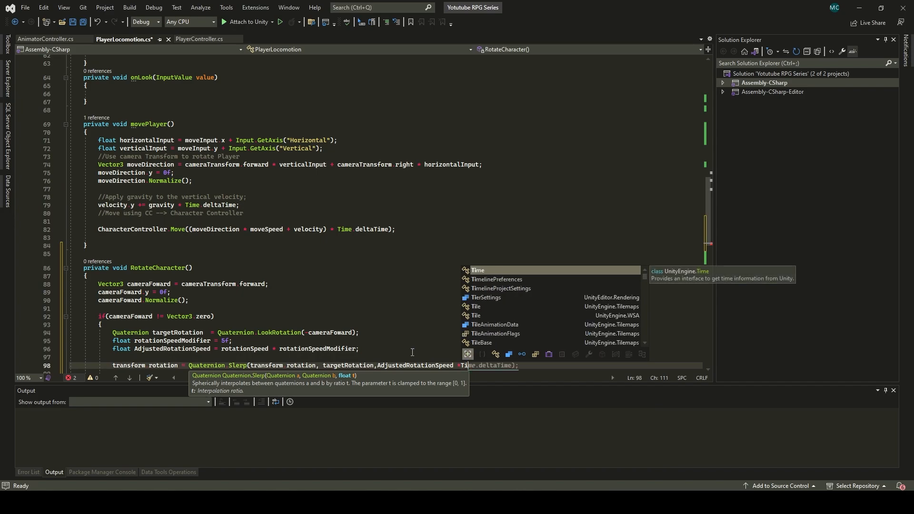
pyautogui.press('Tab')
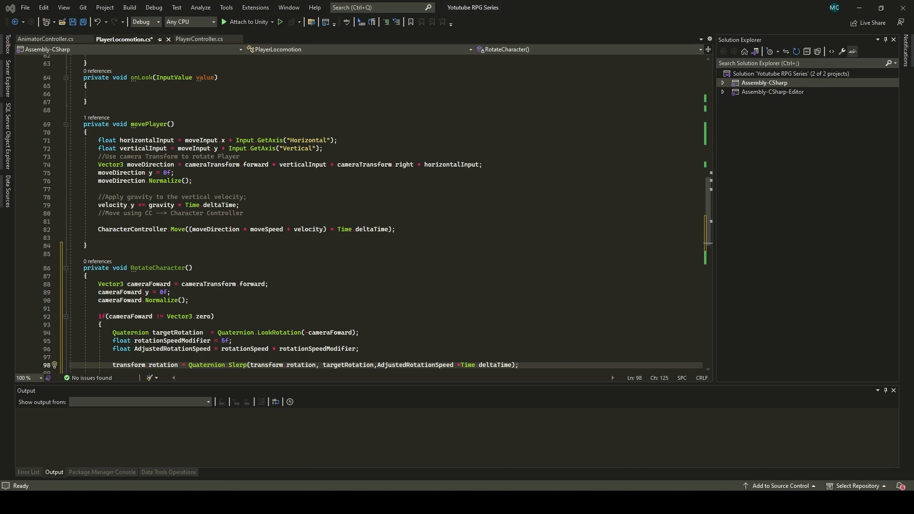
pyautogui.scroll(-3, 181, 232)
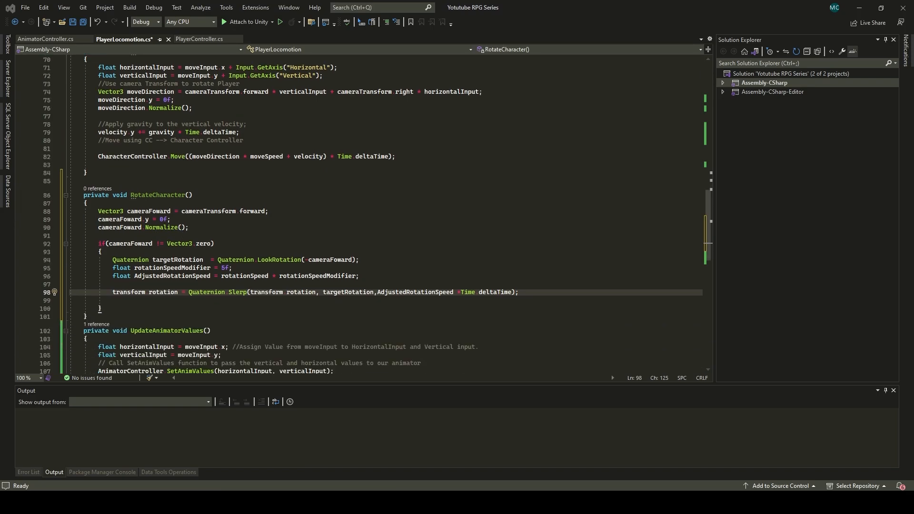
# Step: Call RotateCharacter(); in Update() between movePlayer() and UpdateAnimatorValues(), and save the script
pyautogui.scroll(6, 130, 209)
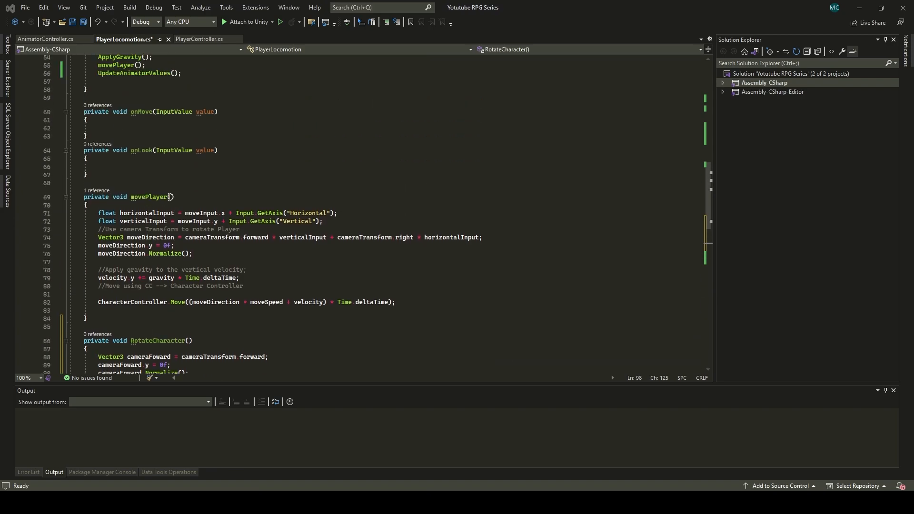
pyautogui.scroll(3, 164, 168)
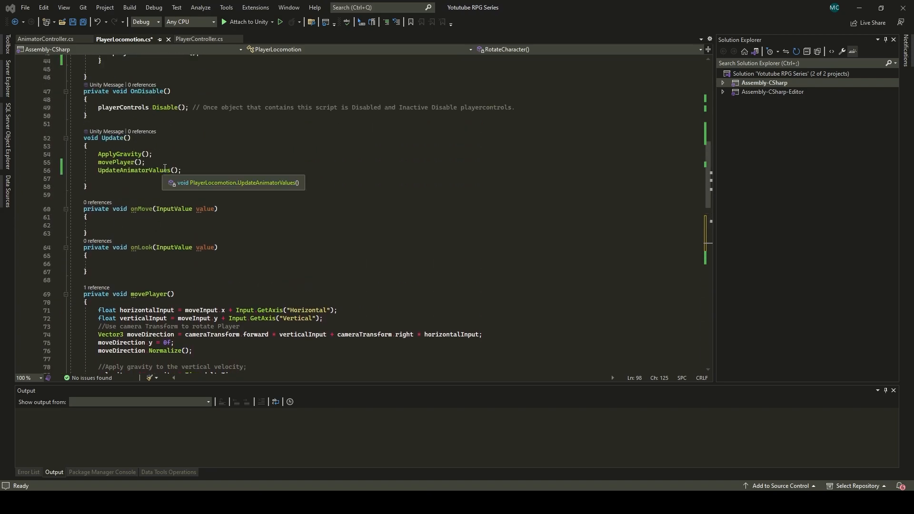
pyautogui.click(165, 169)
pyautogui.click(168, 163)
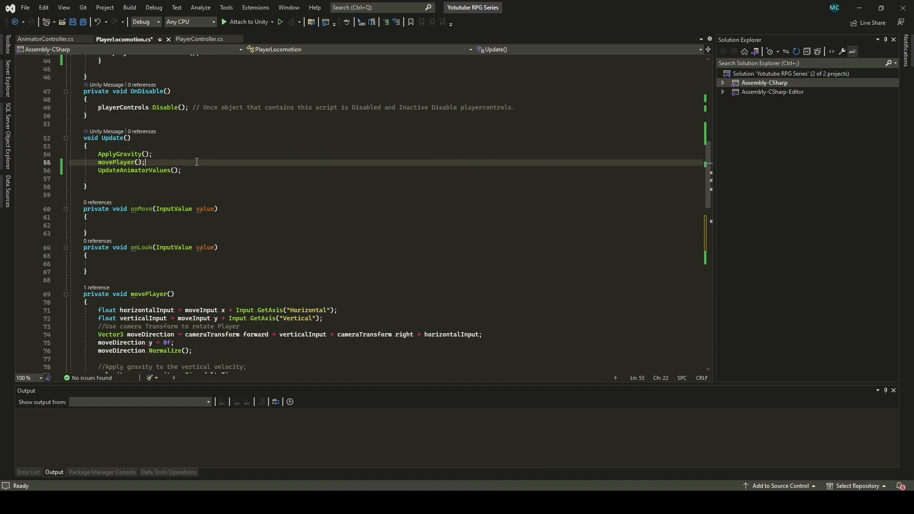
pyautogui.press('Return')
pyautogui.write('ro')
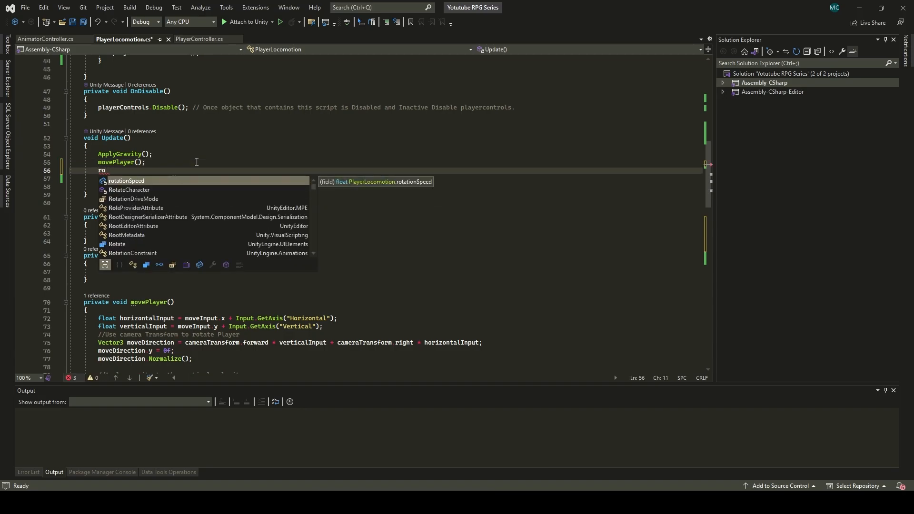
pyautogui.press('Down')
pyautogui.press('Tab')
pyautogui.press('Tab')
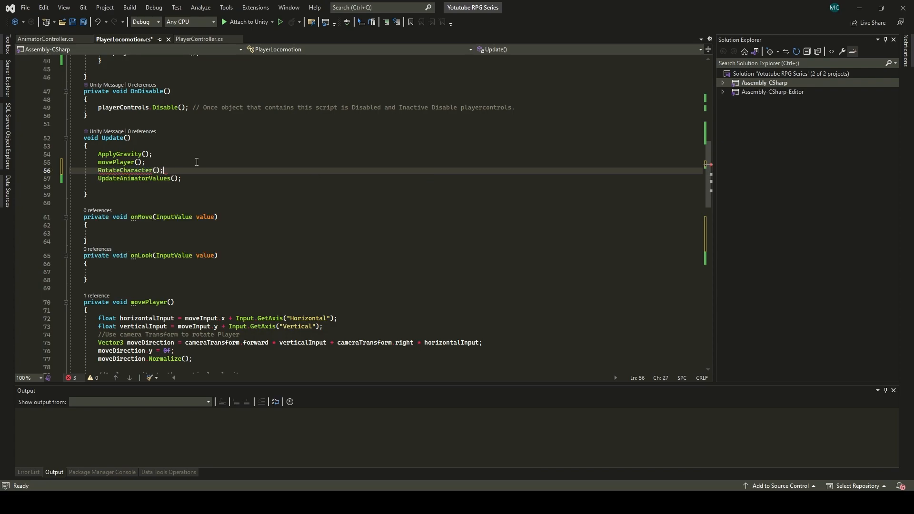
pyautogui.click(86, 22)
# Step: Add an if(verticalInput == 0f) block with braces in movePlayer(), one blank line below the gravity calculation for velocity.y
pyautogui.scroll(-4, 381, 214)
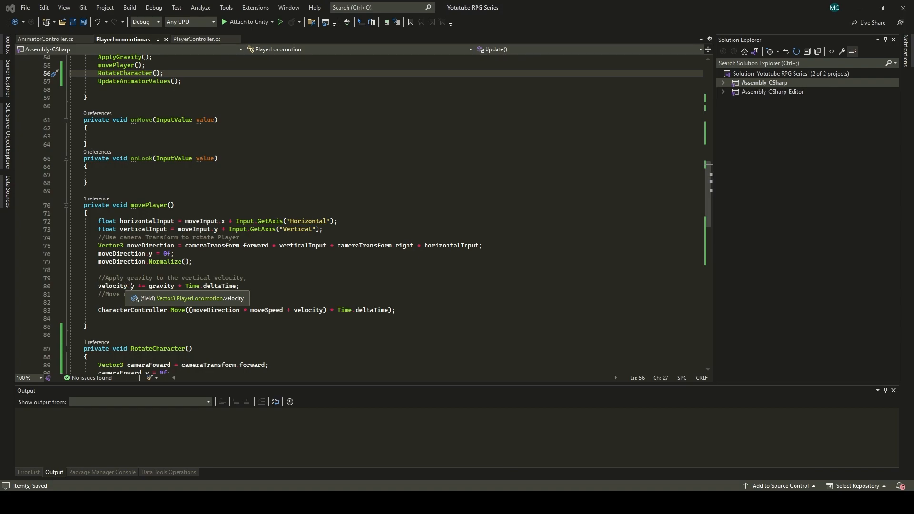
pyautogui.click(251, 285)
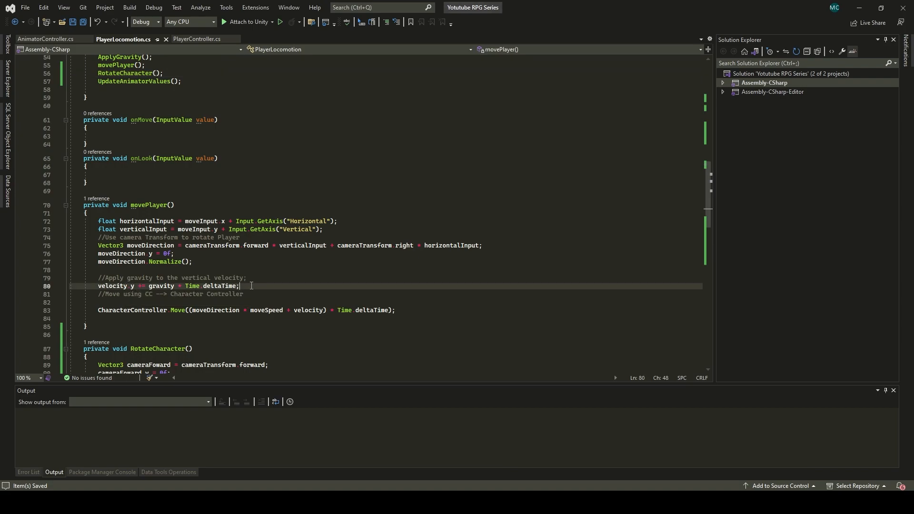
pyautogui.press('Return')
pyautogui.press('Return')
pyautogui.write('if(')
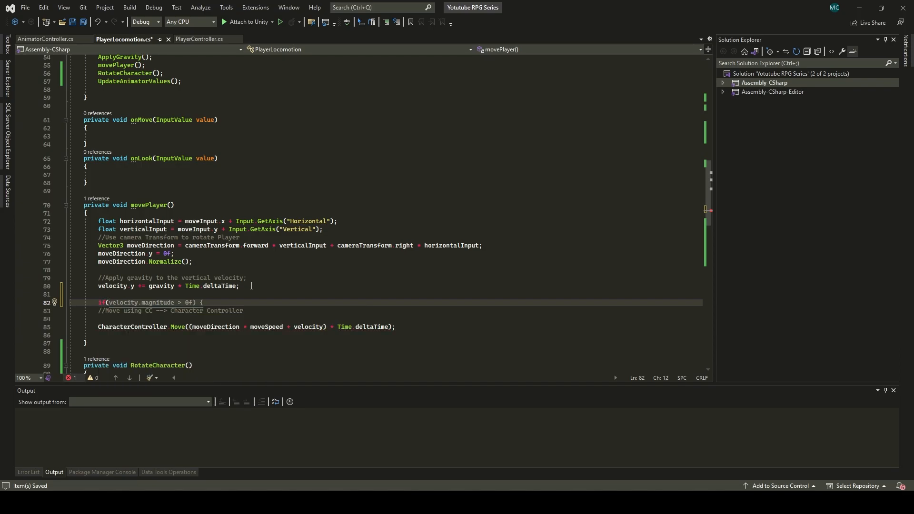
pyautogui.write('ve')
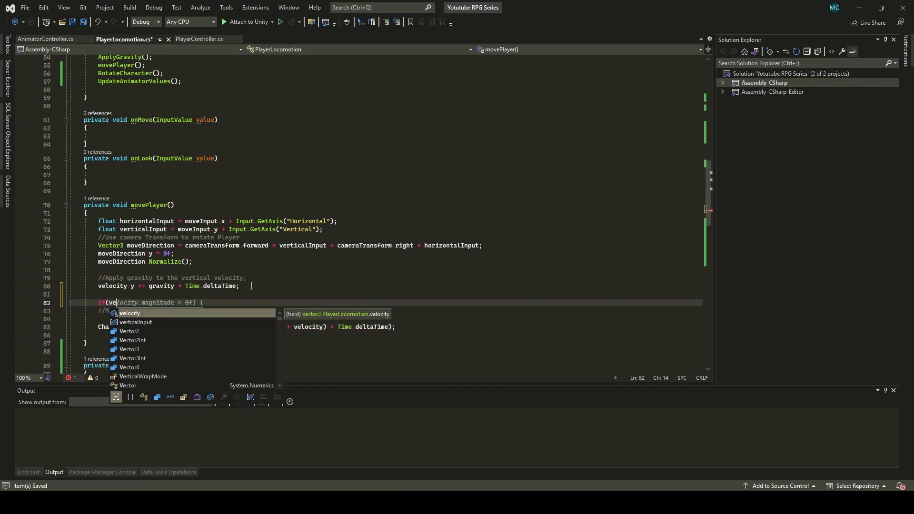
pyautogui.write('rticalInput')
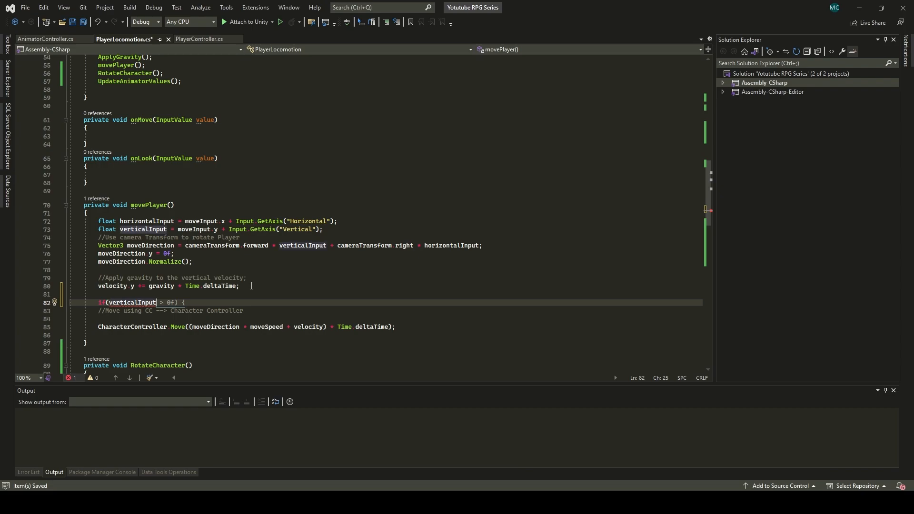
pyautogui.write(' == 0f) { Packages')
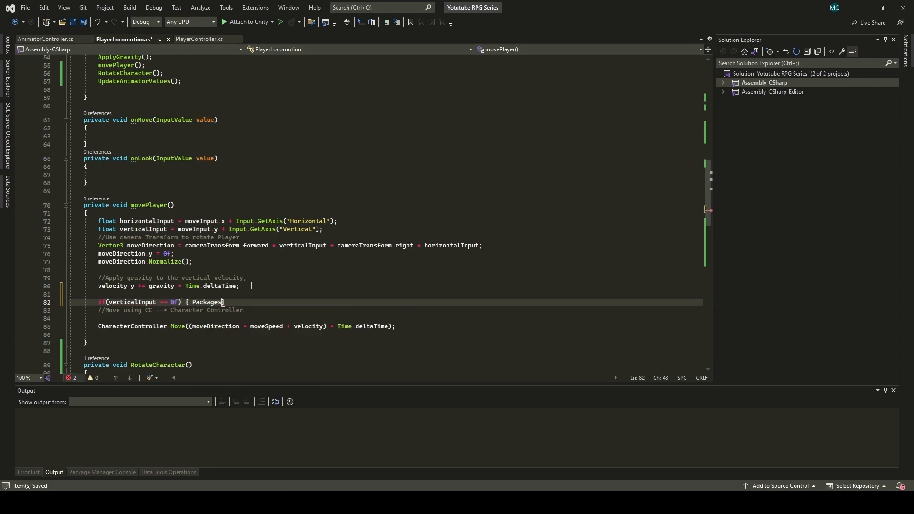
pyautogui.press('BackSpace')
pyautogui.press('BackSpace')
pyautogui.press('BackSpace')
pyautogui.press('BackSpace')
pyautogui.press('BackSpace')
pyautogui.press('BackSpace')
pyautogui.press('BackSpace')
pyautogui.press('BackSpace')
pyautogui.press('Return')
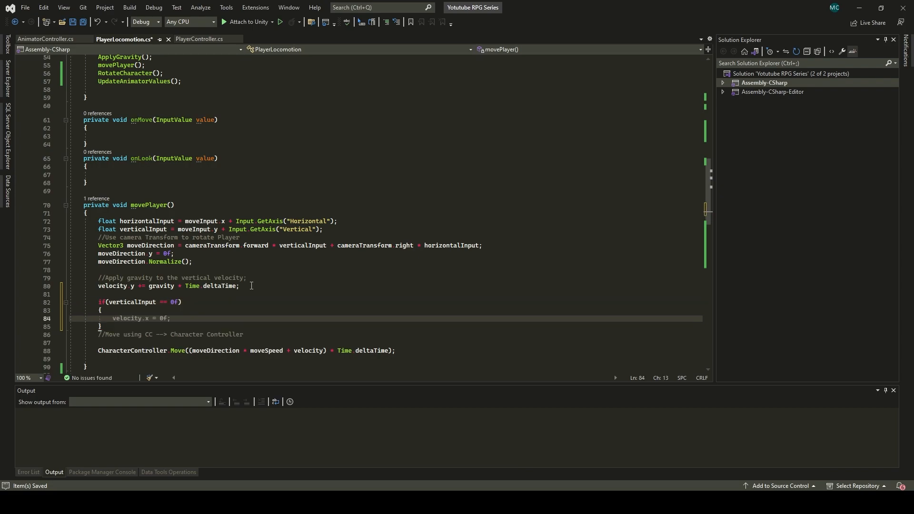
pyautogui.write('fk')
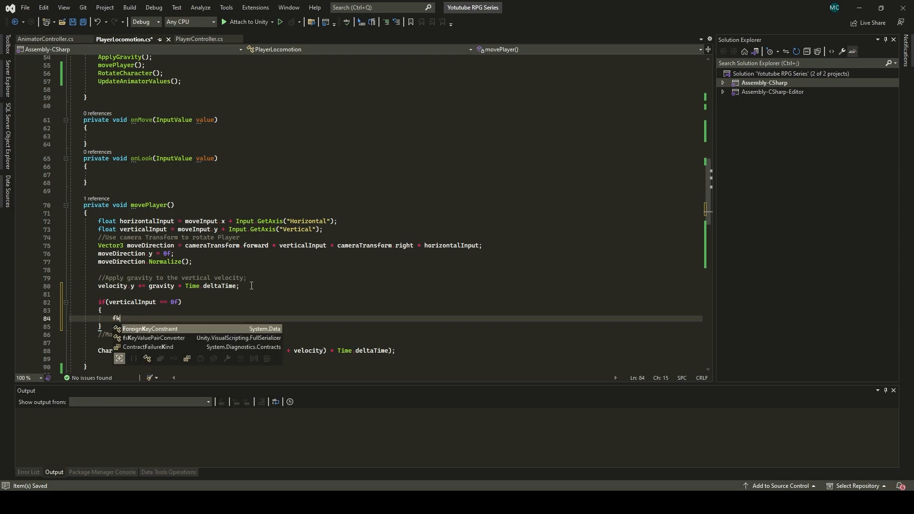
pyautogui.press('Tab')
pyautogui.press('BackSpace')
pyautogui.press('BackSpace')
pyautogui.press('BackSpace')
pyautogui.press('BackSpace')
pyautogui.press('BackSpace')
pyautogui.press('BackSpace')
pyautogui.press('BackSpace')
pyautogui.press('BackSpace')
pyautogui.press('BackSpace')
pyautogui.press('BackSpace')
pyautogui.press('BackSpace')
pyautogui.press('BackSpace')
pyautogui.press('BackSpace')
pyautogui.press('BackSpace')
pyautogui.press('BackSpace')
pyautogui.press('BackSpace')
pyautogui.press('BackSpace')
pyautogui.press('BackSpace')
pyautogui.press('BackSpace')
pyautogui.press('BackSpace')
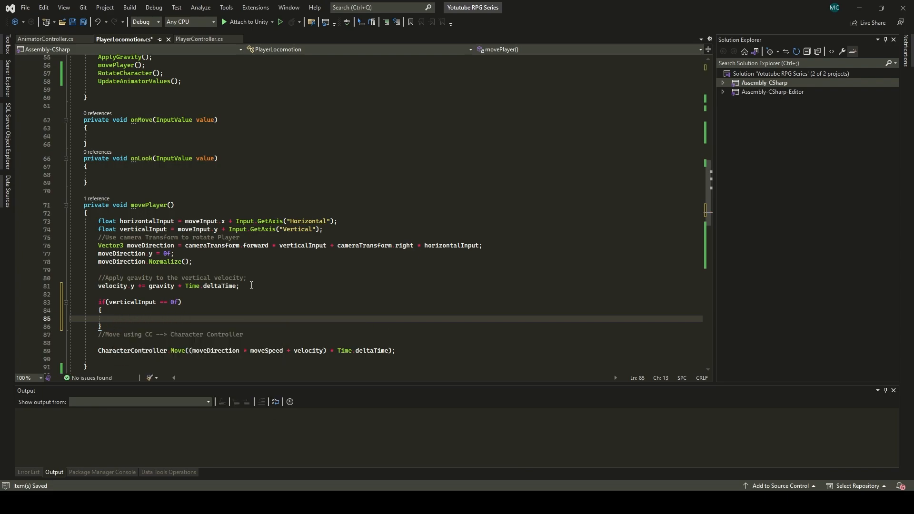
# Step: Declare float Deac = 10f; inside the verticalInput if block
pyautogui.write('float DeAc')
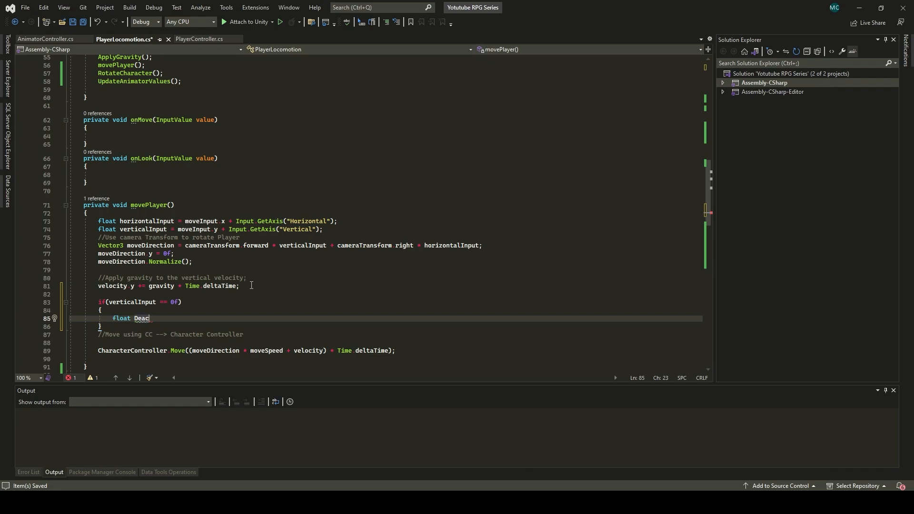
pyautogui.write(' = 10f;')
pyautogui.press('Return')
# Step: Start the assignment velocity.x = Mathf.MoveTowards() on the line below the Deac declaration
pyautogui.write('ve')
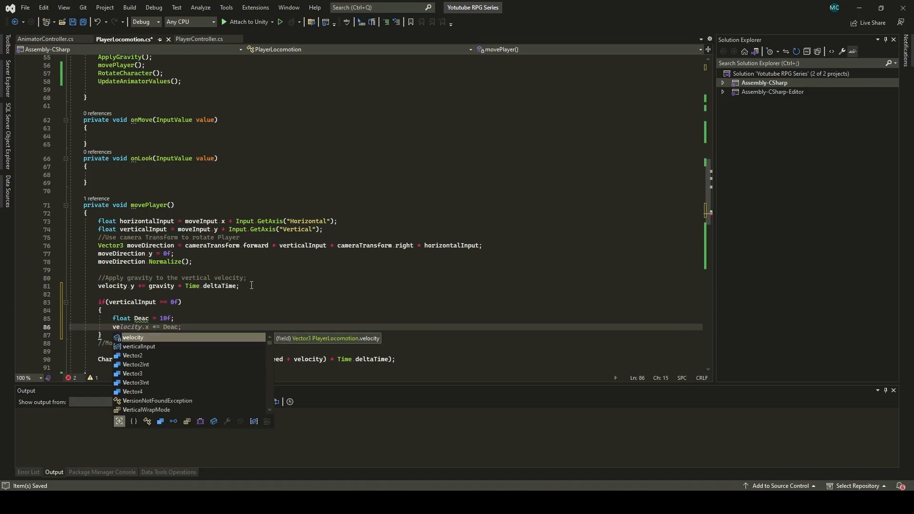
pyautogui.press('Tab')
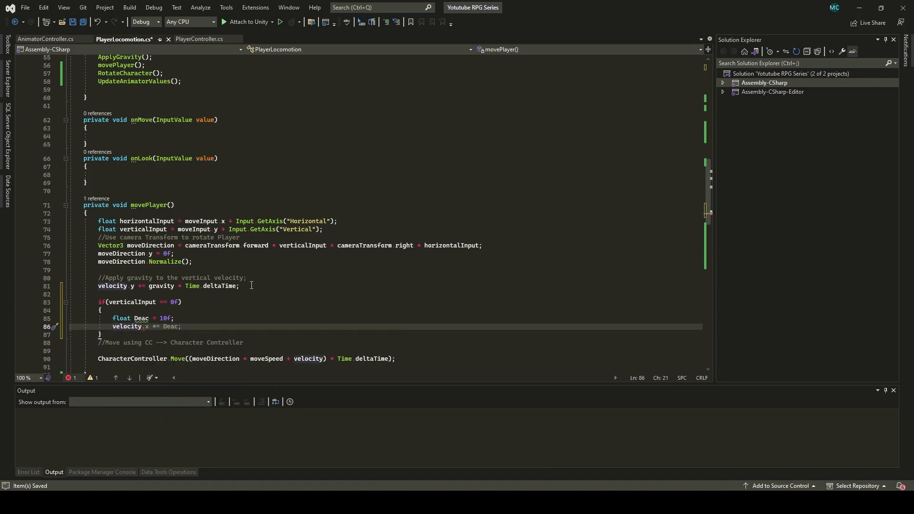
pyautogui.write('.x = Mathf')
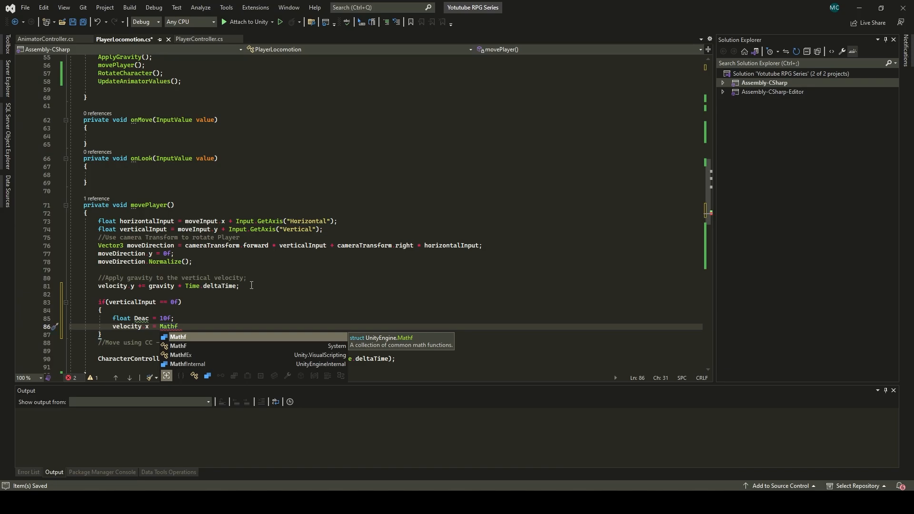
pyautogui.write('.Mo')
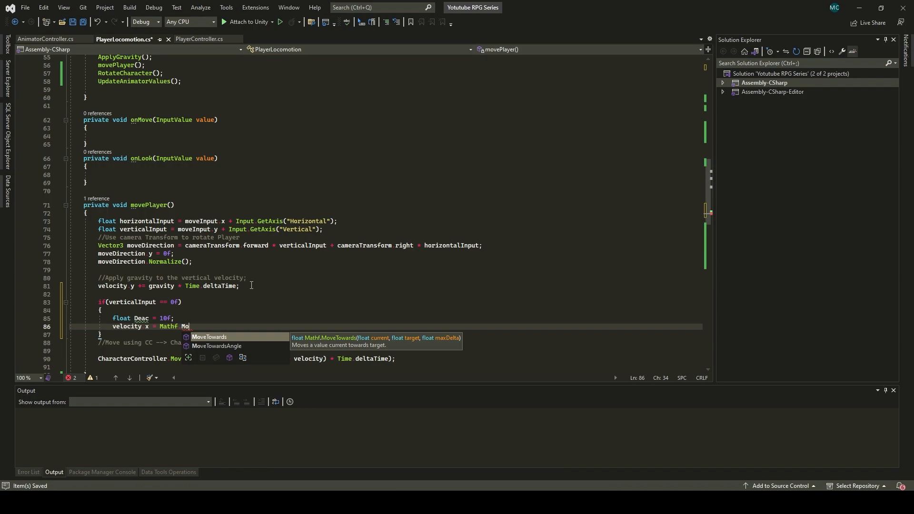
pyautogui.press('Tab')
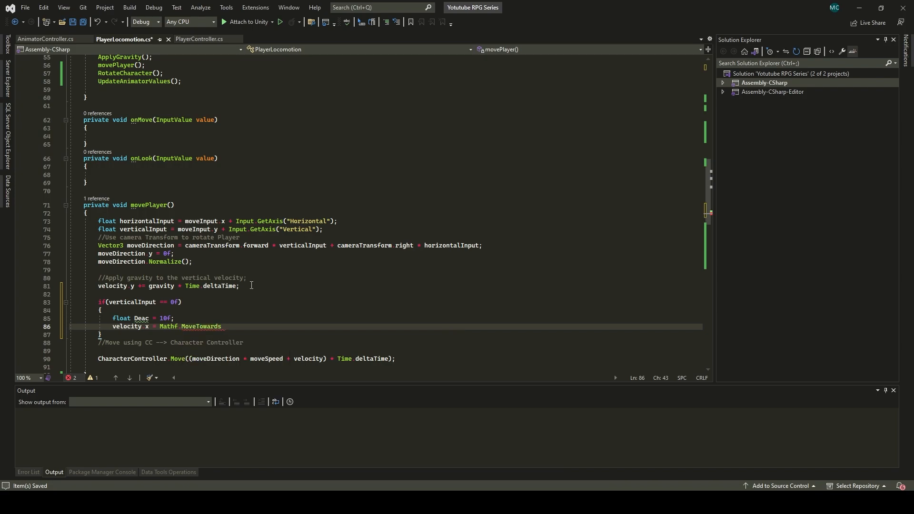
pyautogui.write('(')
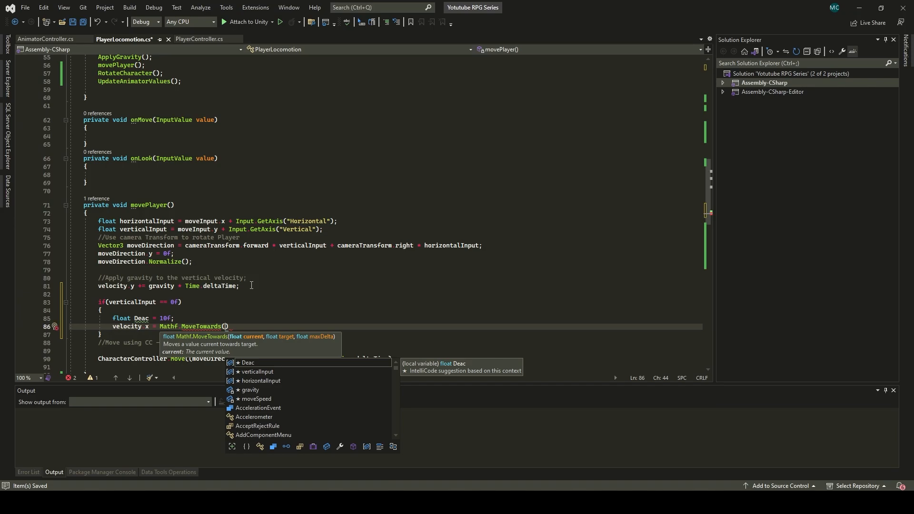
# Step: Pass velocity.x, 0f and Deac * Time.deltaTime as the MoveTowards arguments and end the statement with a semicolon
pyautogui.write('v')
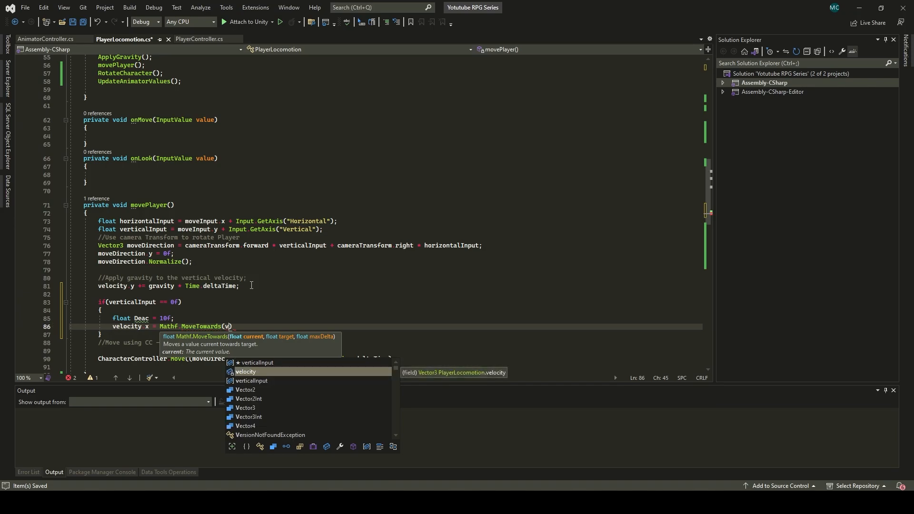
pyautogui.write('elocity.x')
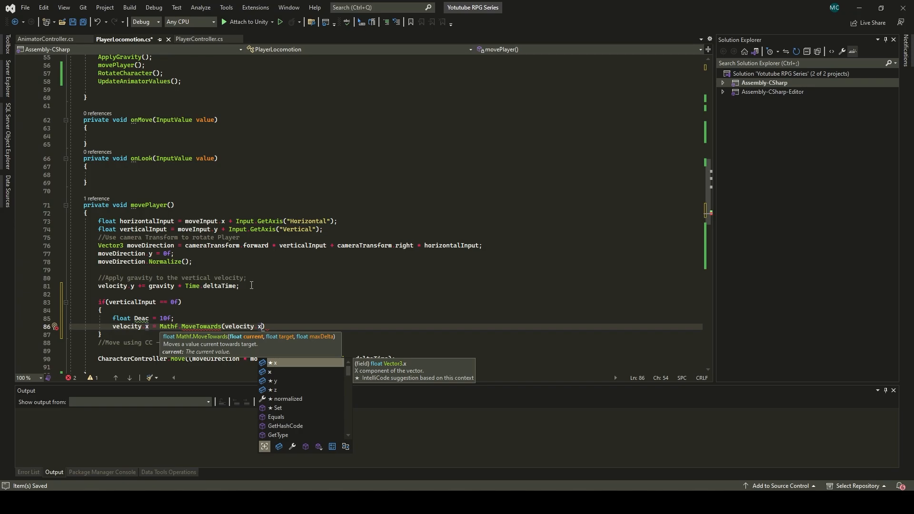
pyautogui.write(',0')
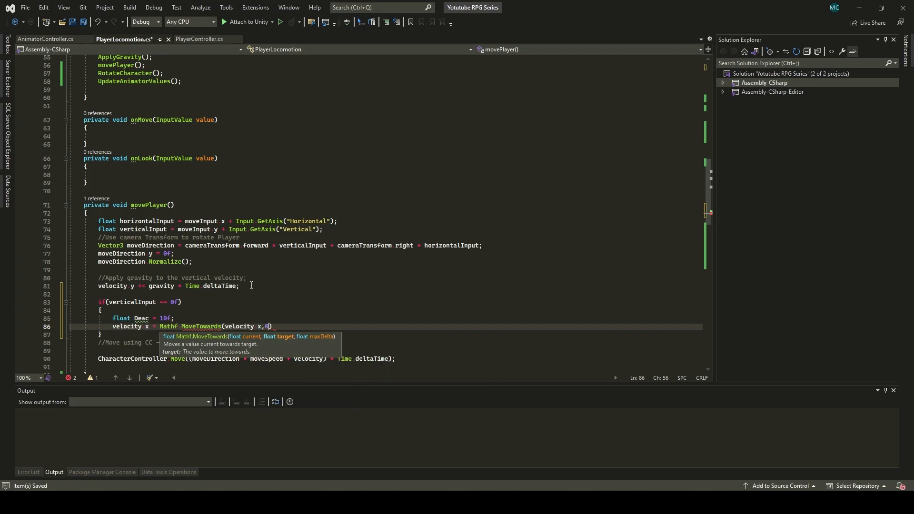
pyautogui.write('f,de')
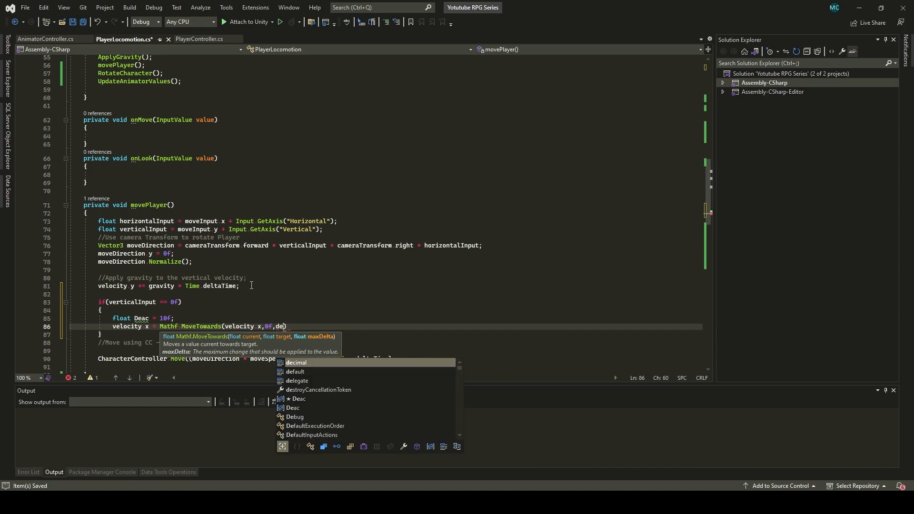
pyautogui.write('ac ')
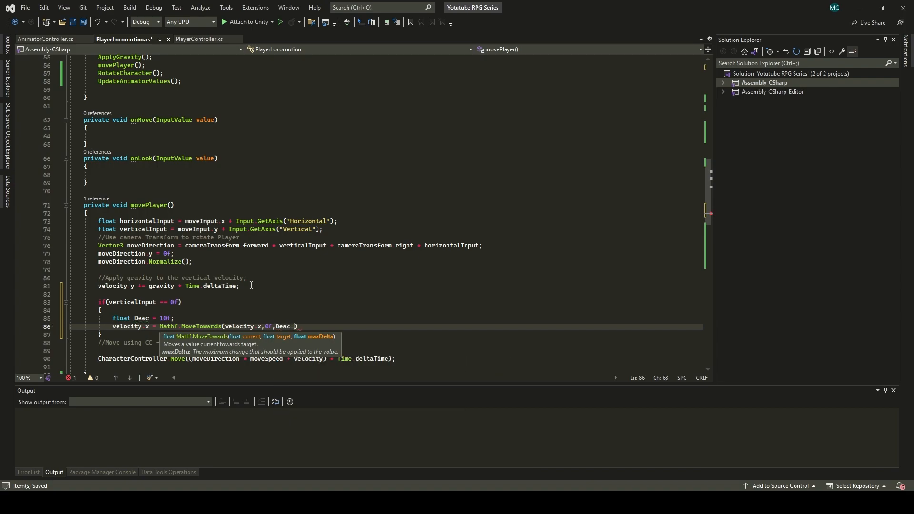
pyautogui.write('*')
pyautogui.write('Time.deltaTime')
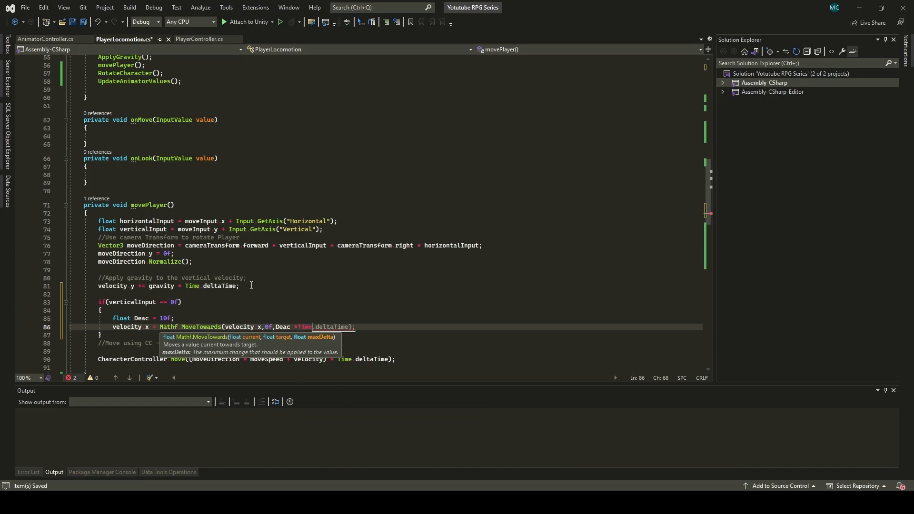
pyautogui.press('Tab')
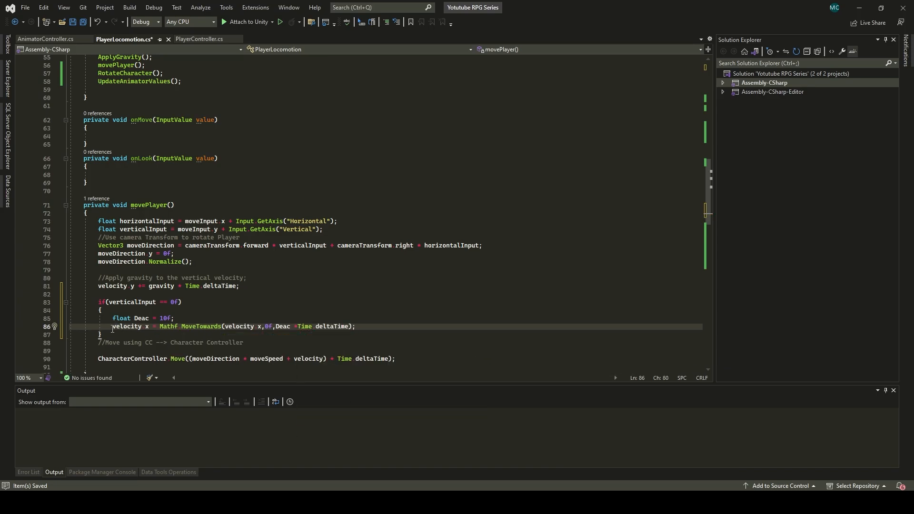
# Step: Duplicate the velocity.x MoveTowards statement on the line directly below it
pyautogui.hotkey('shift', 'Home')
pyautogui.click(375, 329)
pyautogui.press('Return')
pyautogui.write('velocity.x = Mathf.MoveTowards(velocity.x, 0f, Deac * Time.deltaTime);')
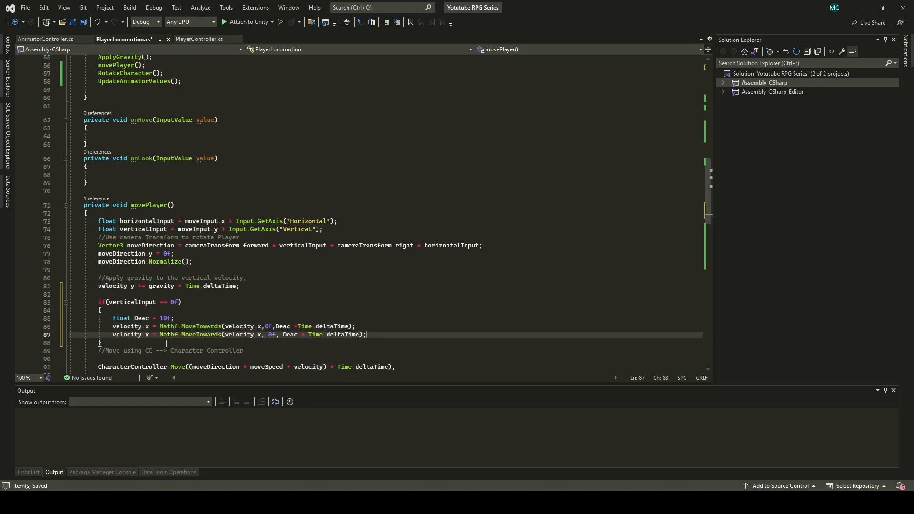
# Step: Change both velocity.x references in the second MoveTowards statement to velocity.z
pyautogui.doubleClick(147, 335)
pyautogui.write('y')
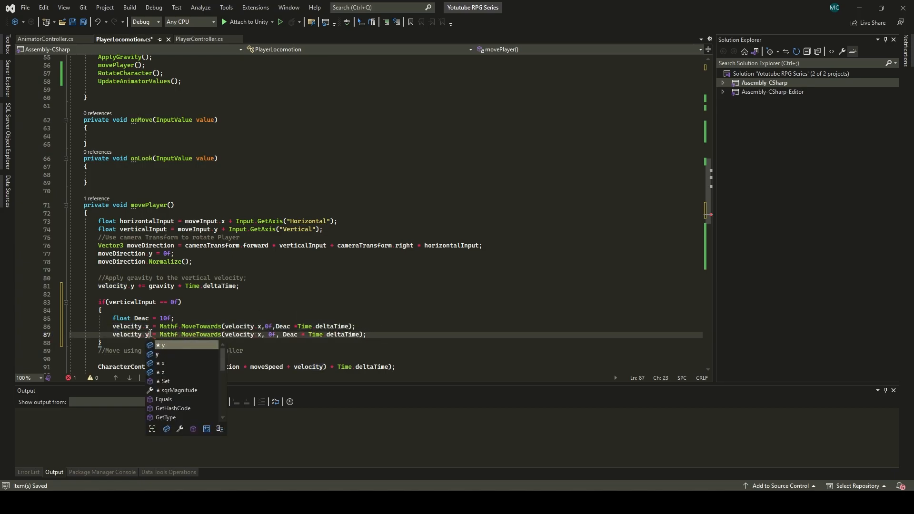
pyautogui.press('BackSpace')
pyautogui.write('z')
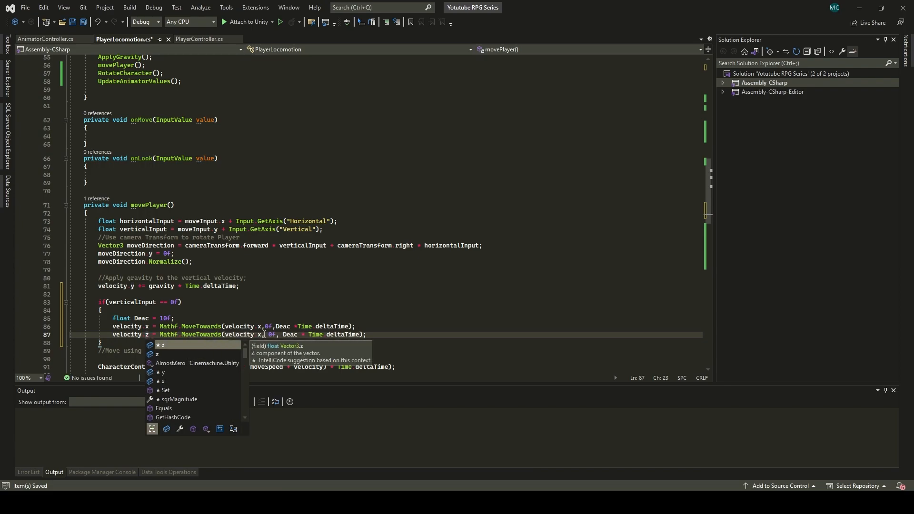
pyautogui.click(263, 335)
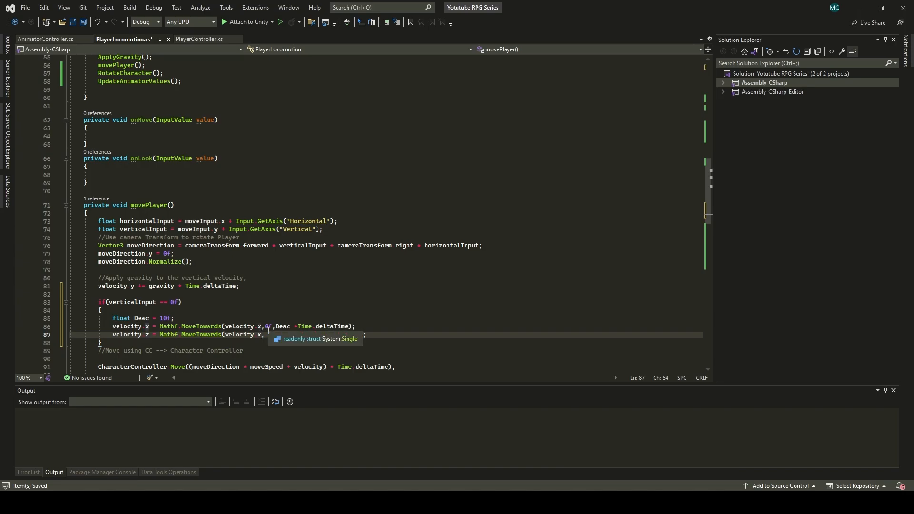
pyautogui.press('BackSpace')
pyautogui.write('z')
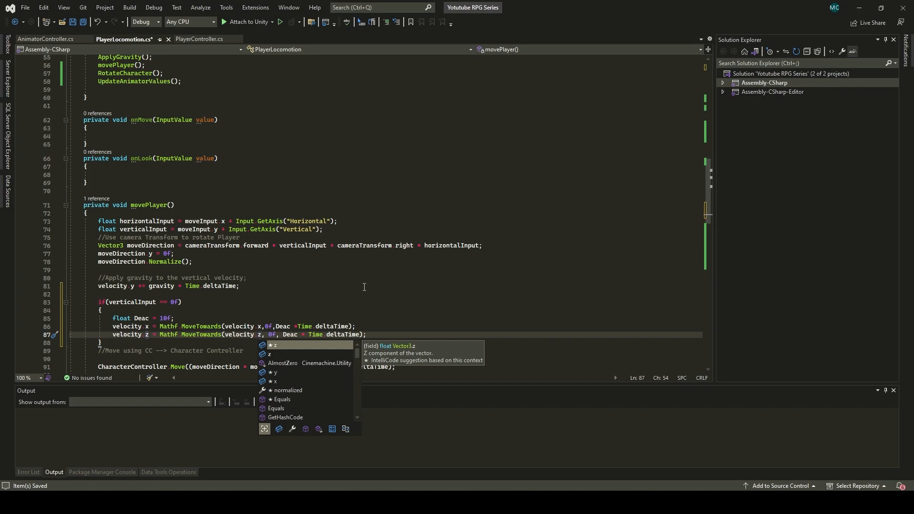
# Step: Save PlayerLocomotion.cs and switch to the Unity editor
pyautogui.click(342, 286)
pyautogui.scroll(-6, 297, 328)
pyautogui.scroll(3, 268, 322)
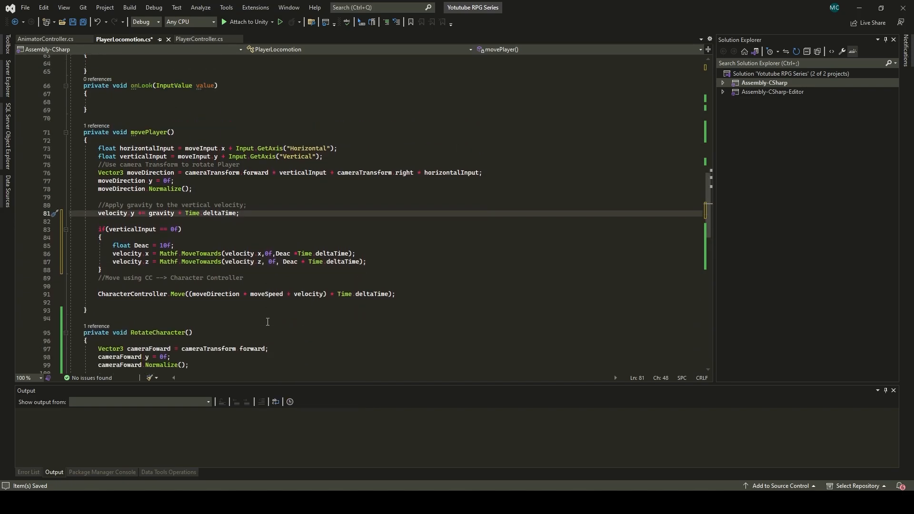
pyautogui.click(84, 22)
pyautogui.moveTo(609, 484)
pyautogui.click(608, 467)
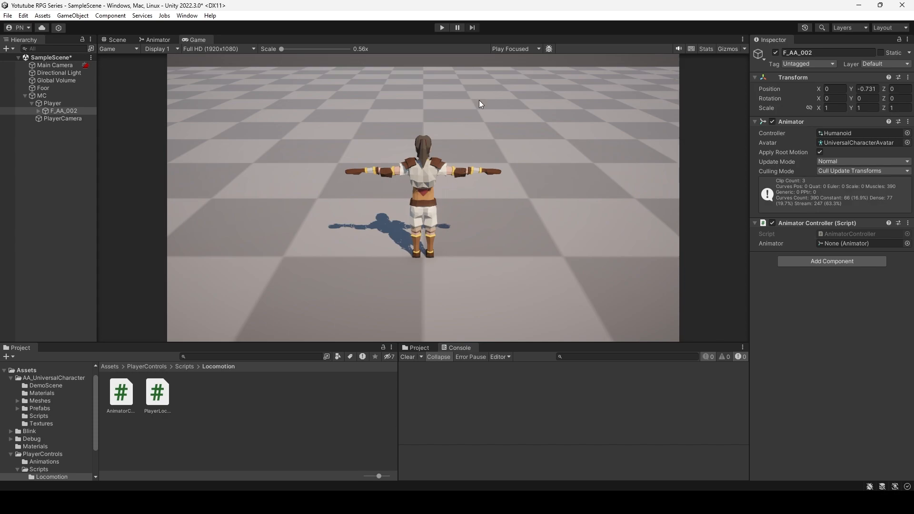
# Step: Play-test the scene to check how the character turns with the camera, and exit play mode
pyautogui.click(444, 28)
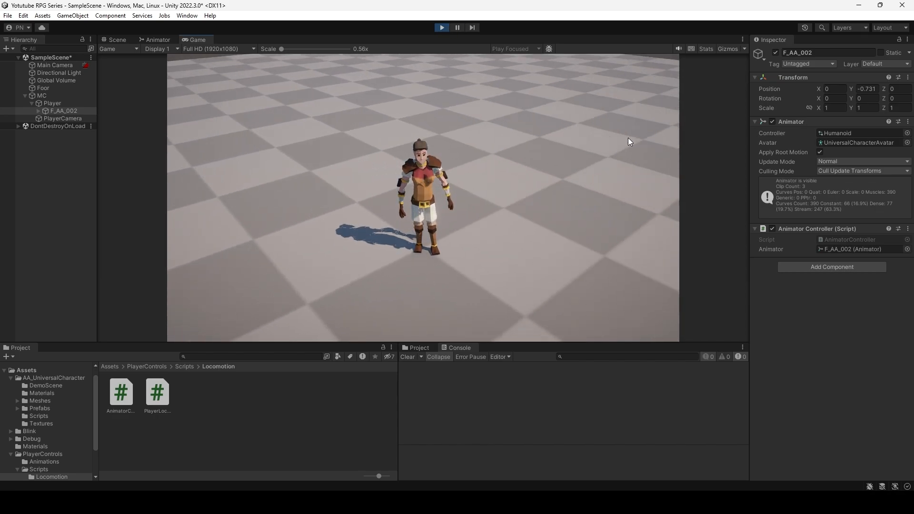
pyautogui.click(647, 185)
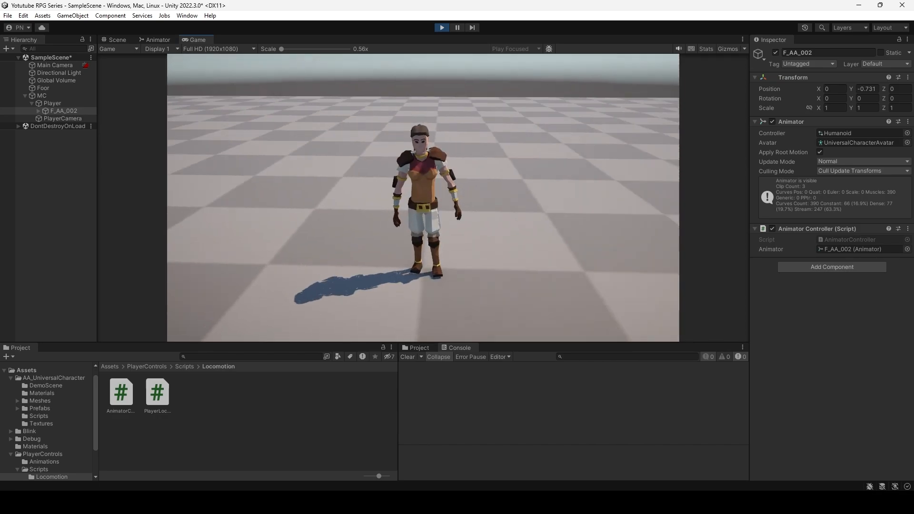
pyautogui.click(442, 28)
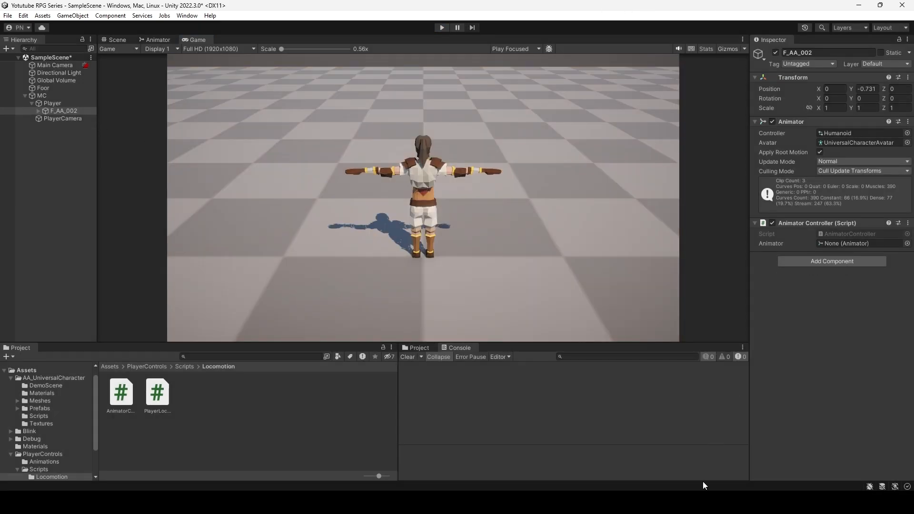
# Step: Switch to PlayerLocomotion.cs in Visual Studio and add cameraForward.Normalize(); below the cameraForward.y = 0f line in RotateCharacter
pyautogui.moveTo(678, 498)
pyautogui.click(626, 455)
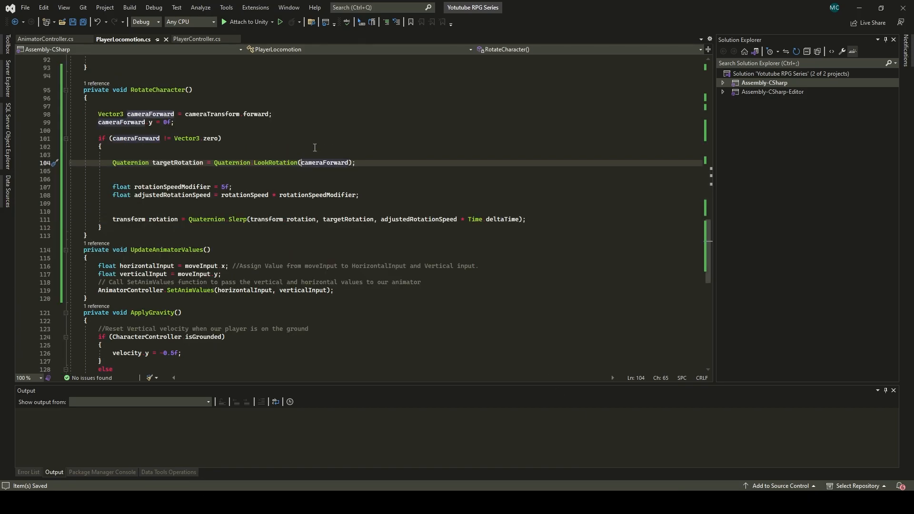
pyautogui.press('BackSpace')
pyautogui.click(126, 129)
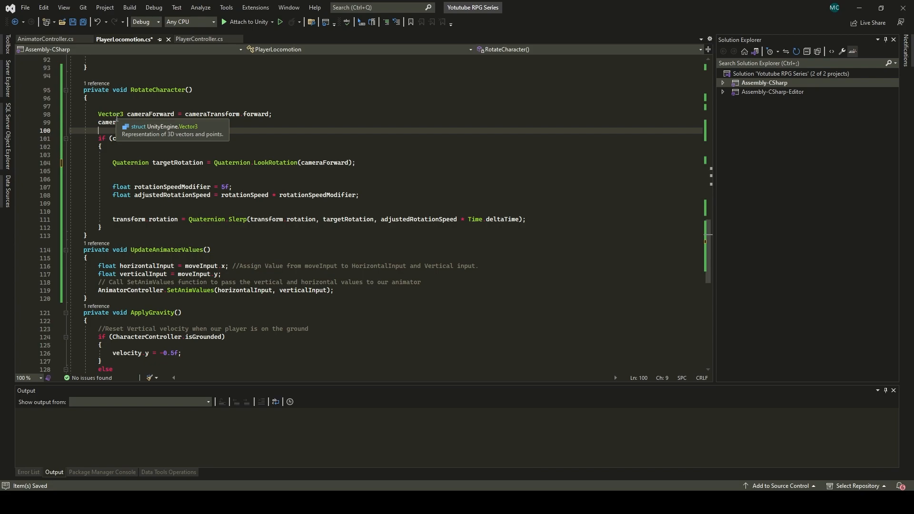
pyautogui.write('Nor')
pyautogui.press('BackSpace')
pyautogui.press('BackSpace')
pyautogui.press('BackSpace')
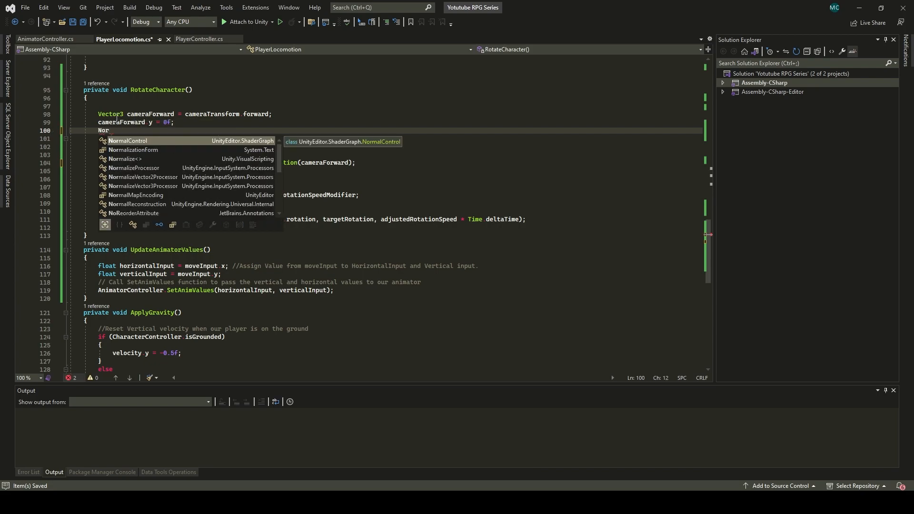
pyautogui.write('cam')
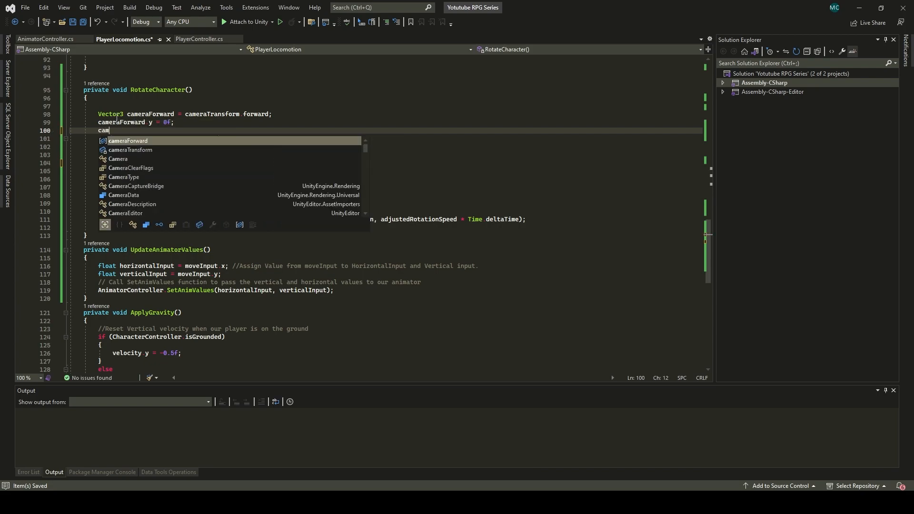
pyautogui.write('eraForward.Normalize();')
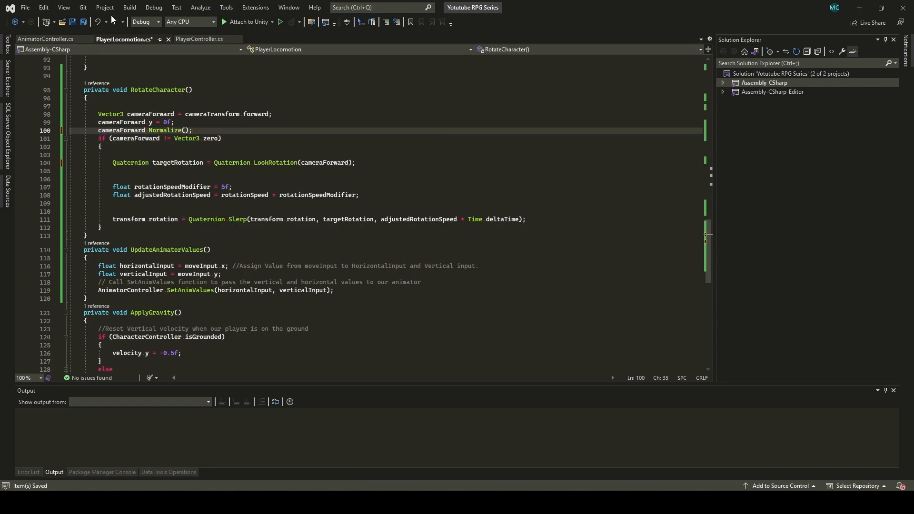
# Step: Switch to the Unity editor and walk the character forward in play mode to test the camera-based rotation
pyautogui.click(859, 8)
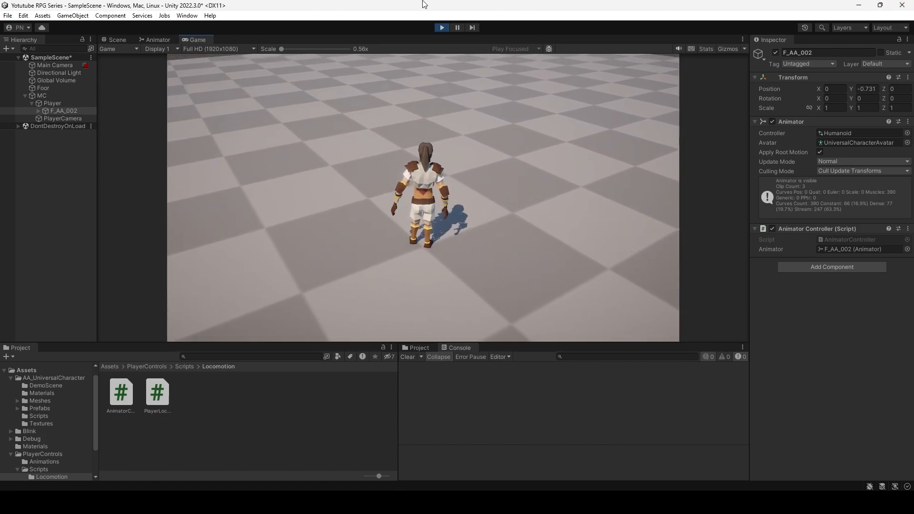
pyautogui.press('w')
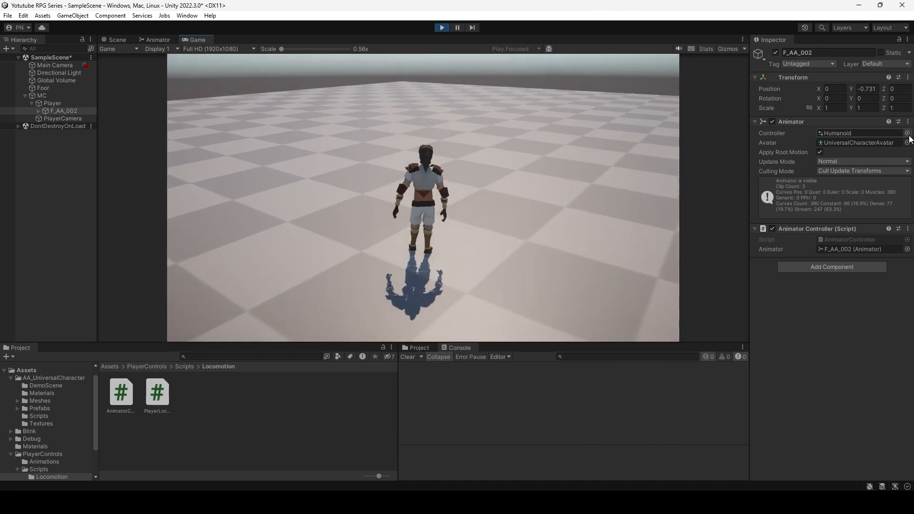
pyautogui.press('w')
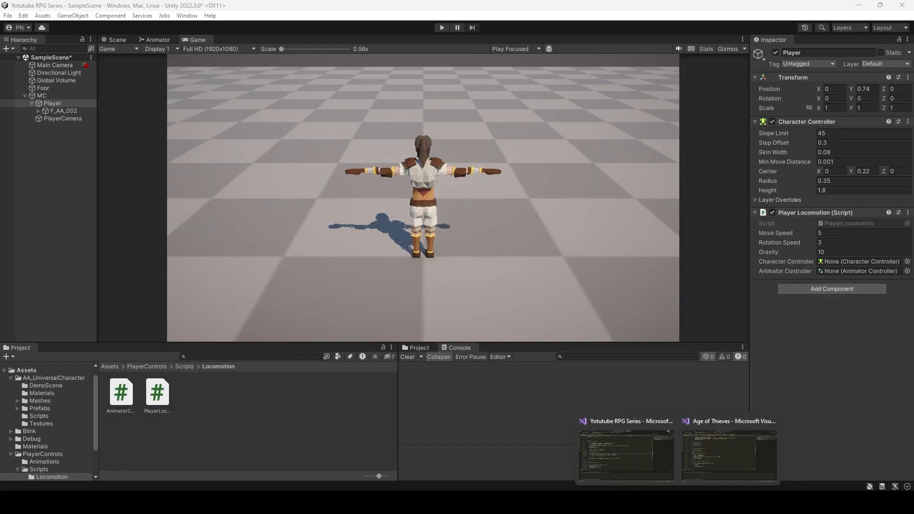
# Step: Review the movePlayer deceleration block and the RotateCharacter method in PlayerLocomotion.cs, and return to the Unity editor
pyautogui.click(633, 466)
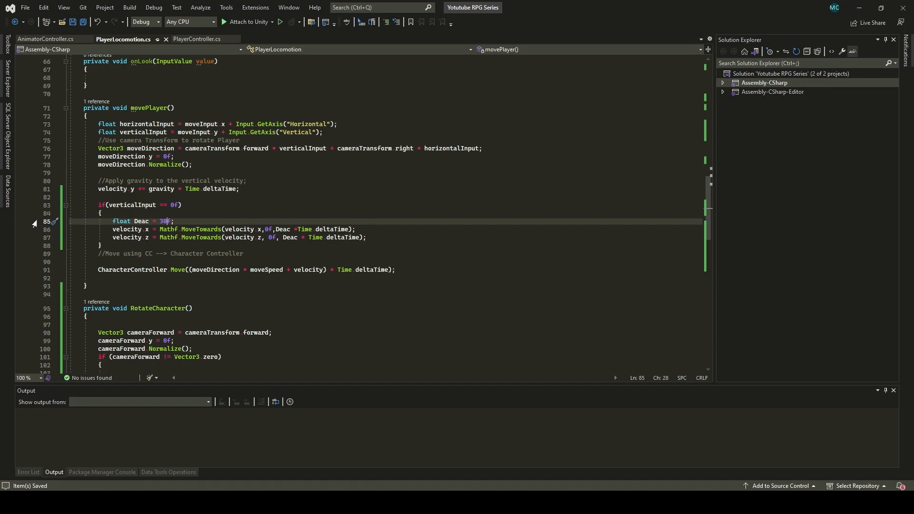
pyautogui.scroll(-5, 177, 235)
pyautogui.scroll(-6, 177, 235)
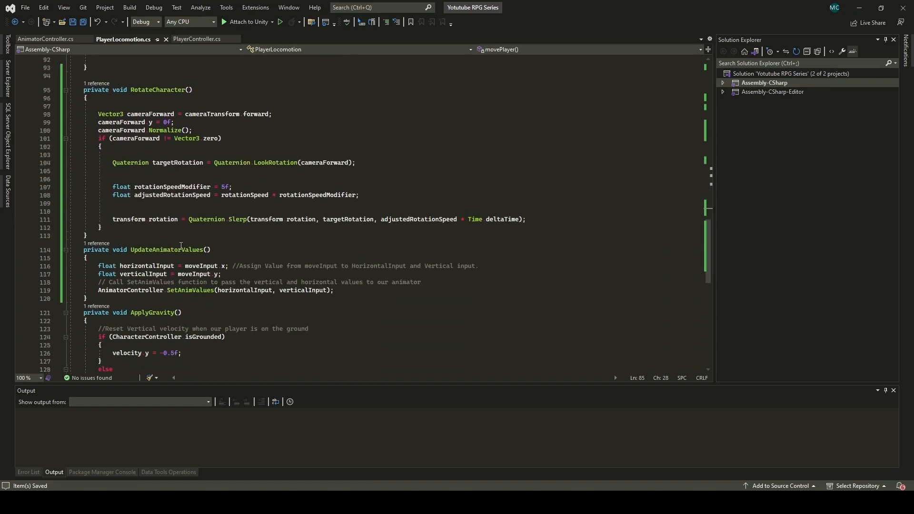
pyautogui.scroll(3, 177, 236)
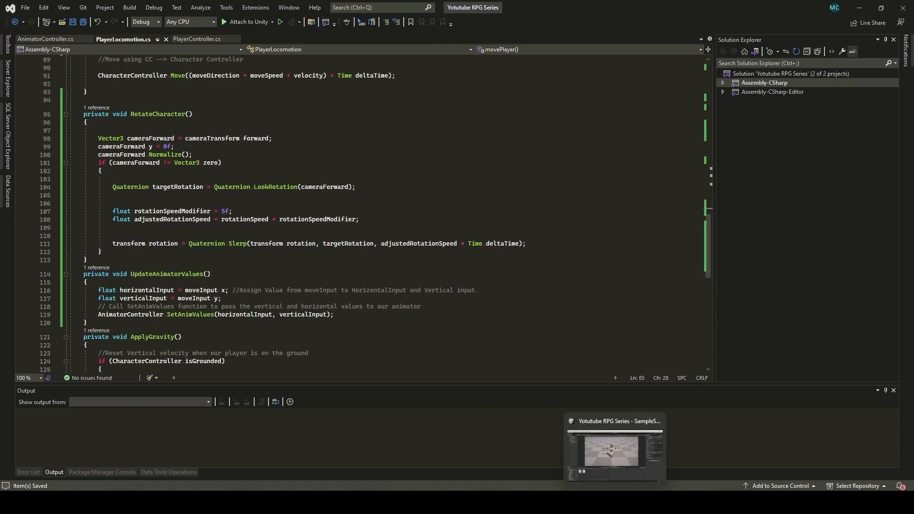
pyautogui.click(584, 464)
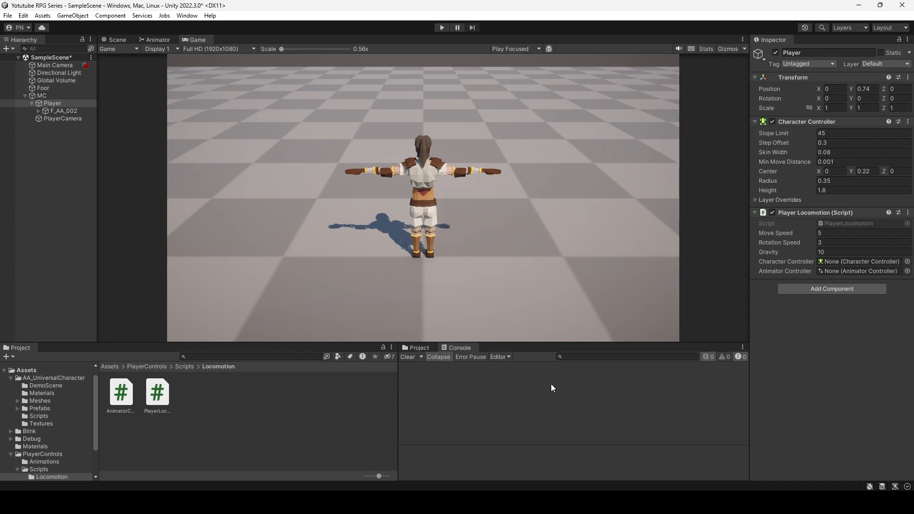
# Step: Play the scene and move the character sideways in both directions and backward to test its strafing and stopping
pyautogui.click(442, 28)
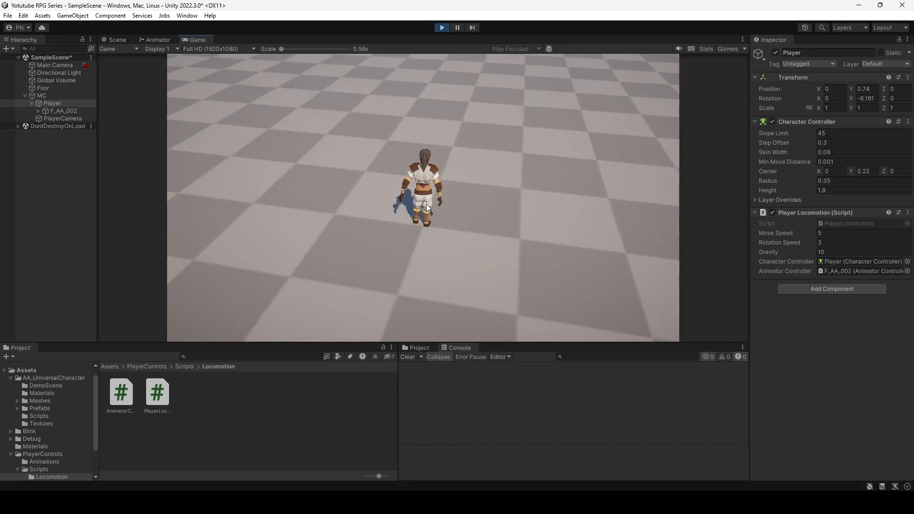
pyautogui.press('a')
pyautogui.press('d')
pyautogui.press('s')
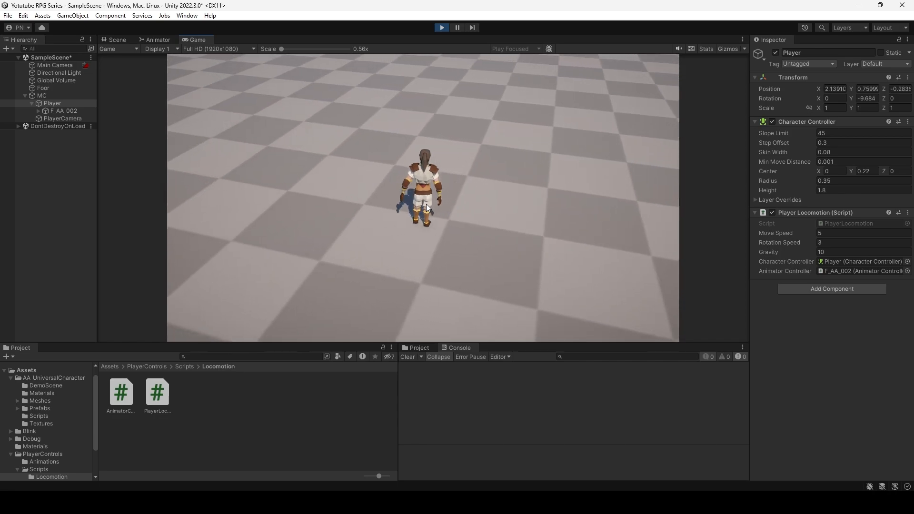
pyautogui.press('a')
pyautogui.press('d')
pyautogui.press('a')
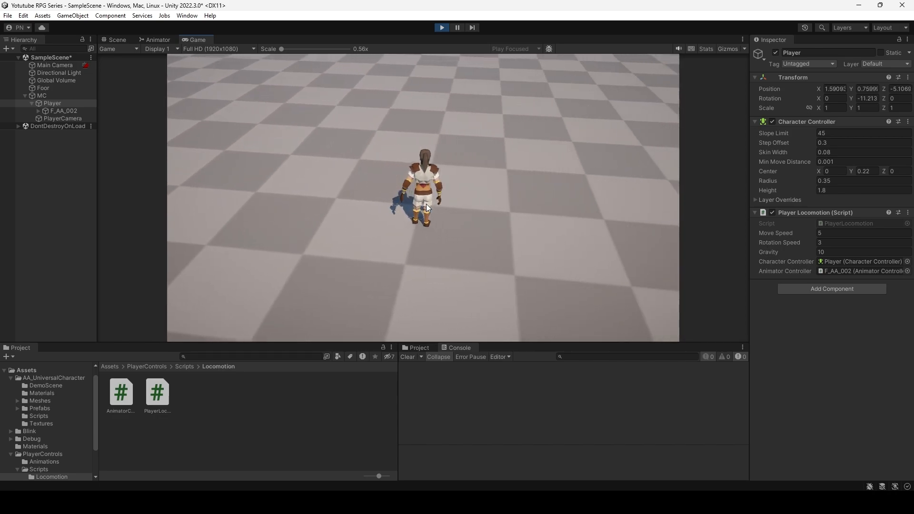
pyautogui.press('d')
pyautogui.press('d')
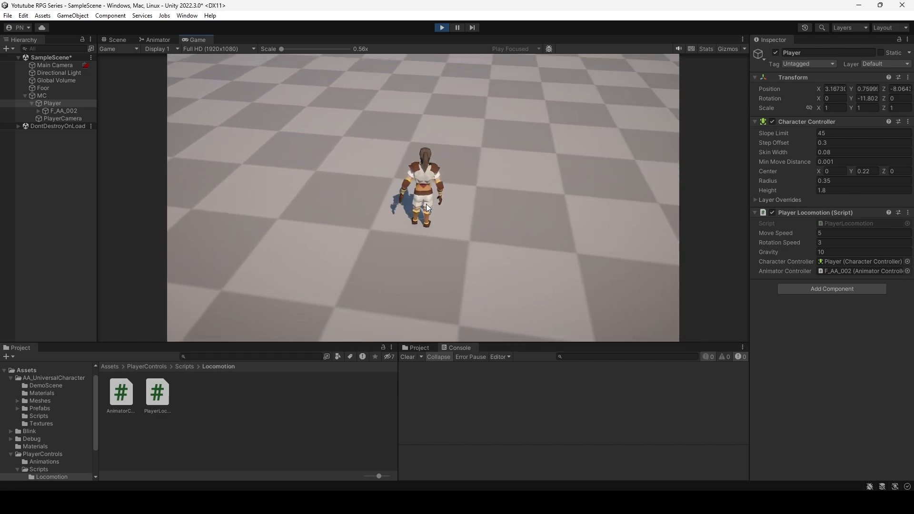
pyautogui.press('a')
pyautogui.press('d')
# Step: Run the character forward and backward while turning the camera to test its rotation, and exit play mode
pyautogui.press('w')
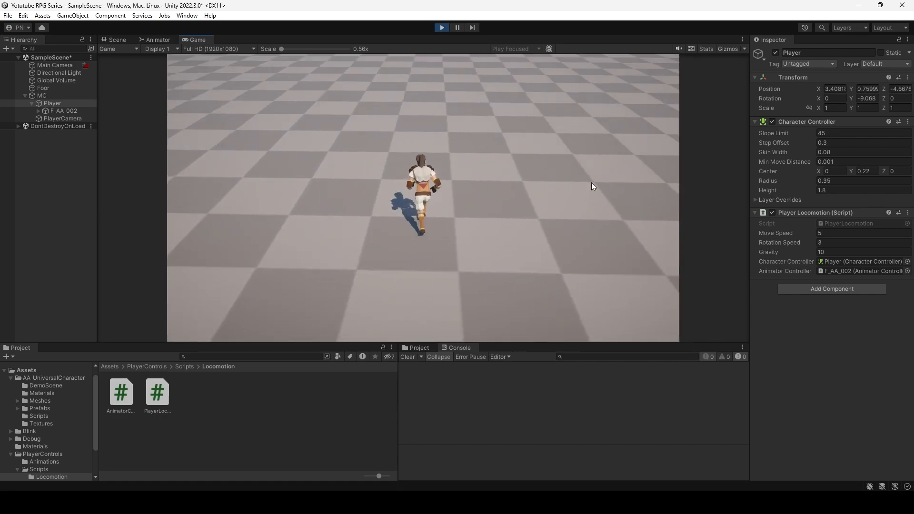
pyautogui.press('s')
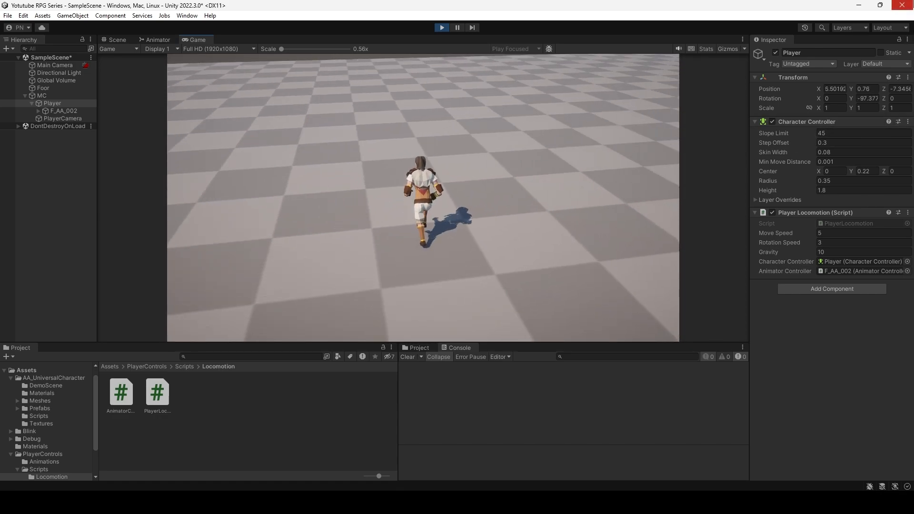
pyautogui.press('w')
pyautogui.press('w')
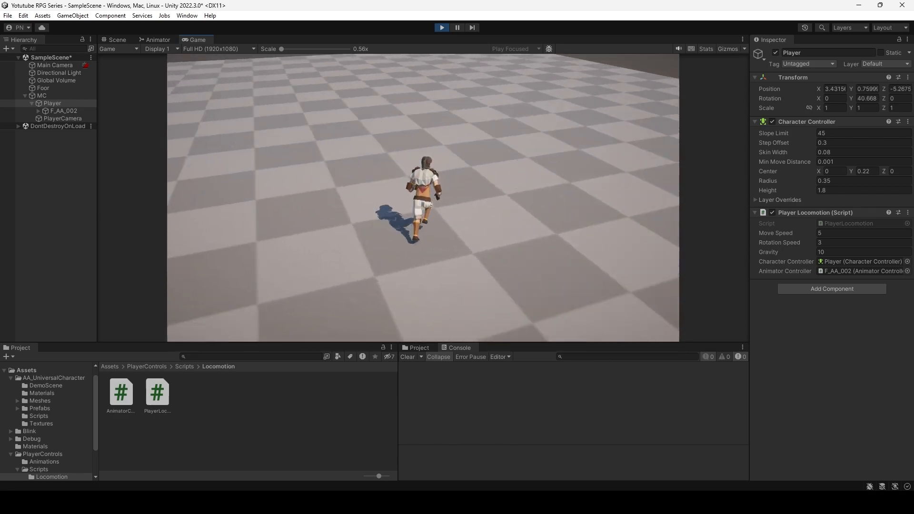
pyautogui.press('w')
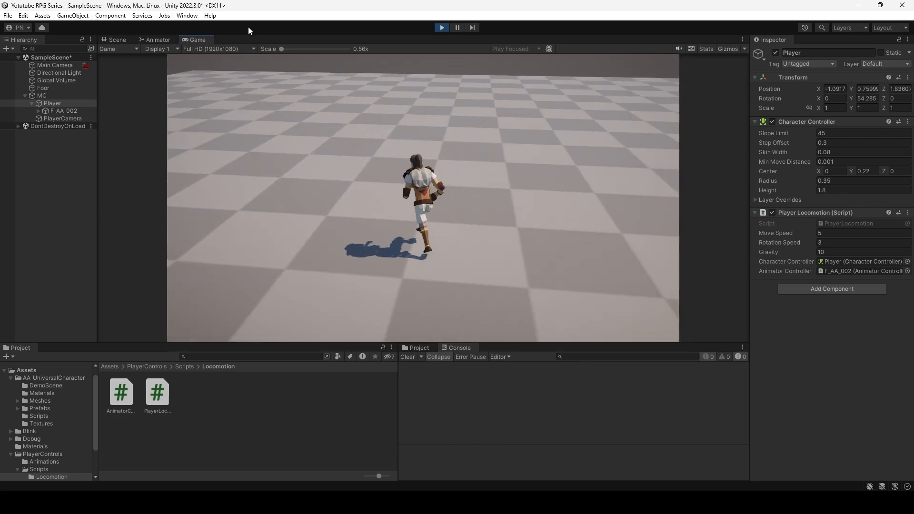
pyautogui.press('w')
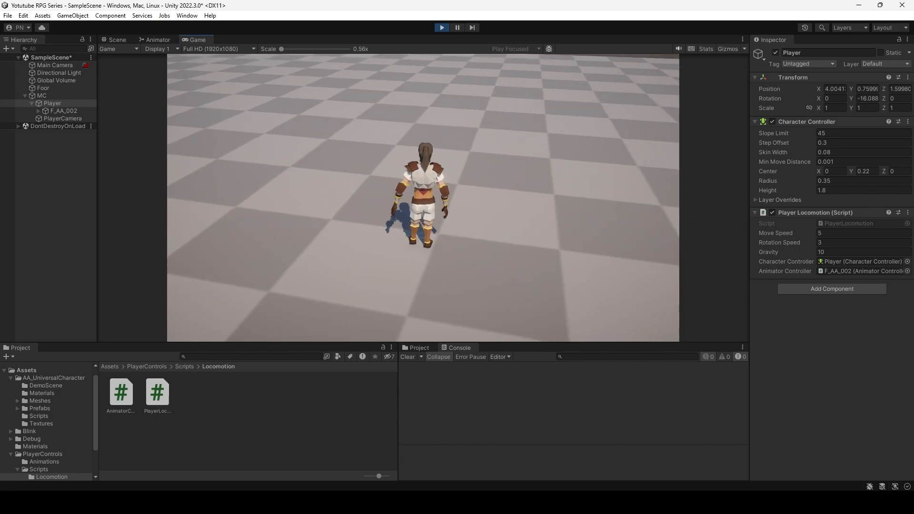
pyautogui.click(442, 28)
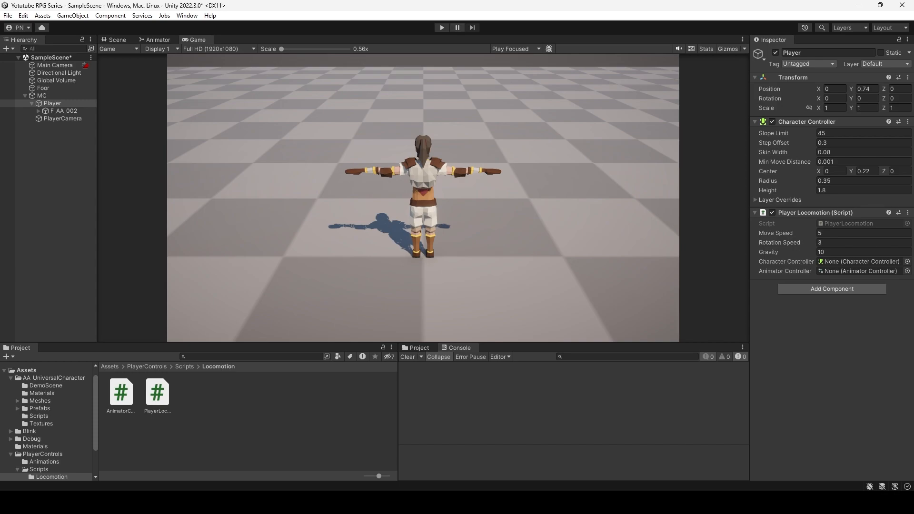
pyautogui.hotkey('alt', 'Tab')
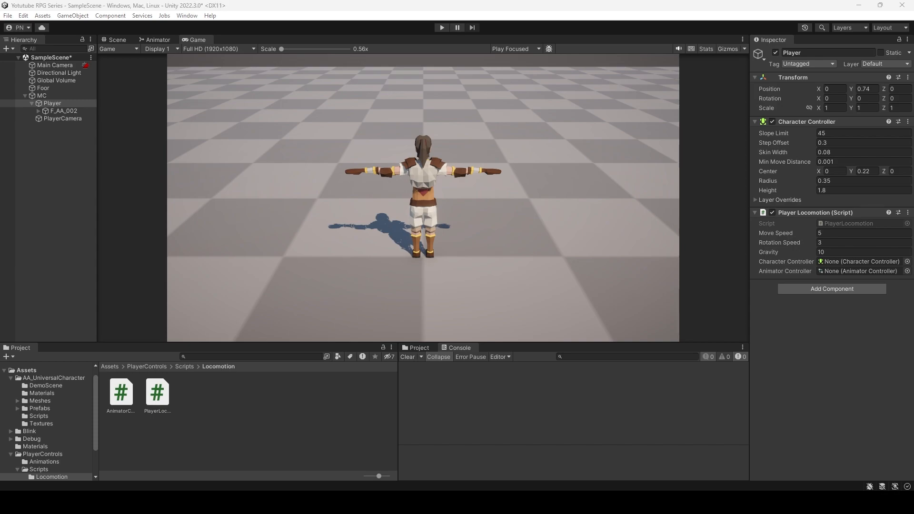